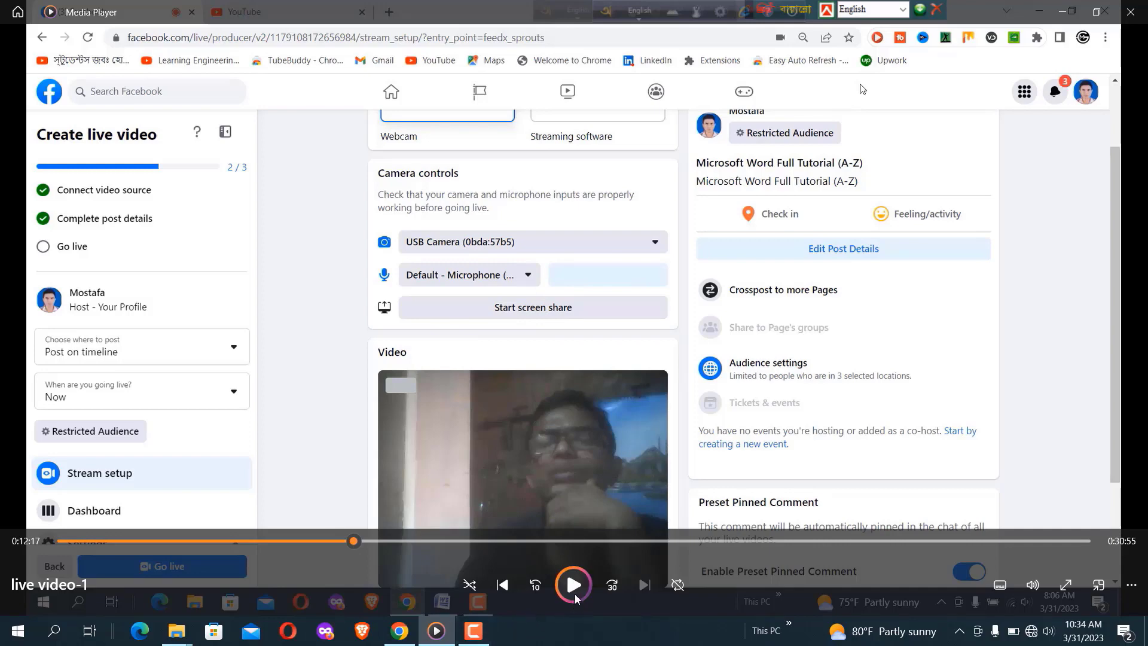
# Step: Resume the recorded video in Media Player and play it full screen
pyautogui.click(573, 586)
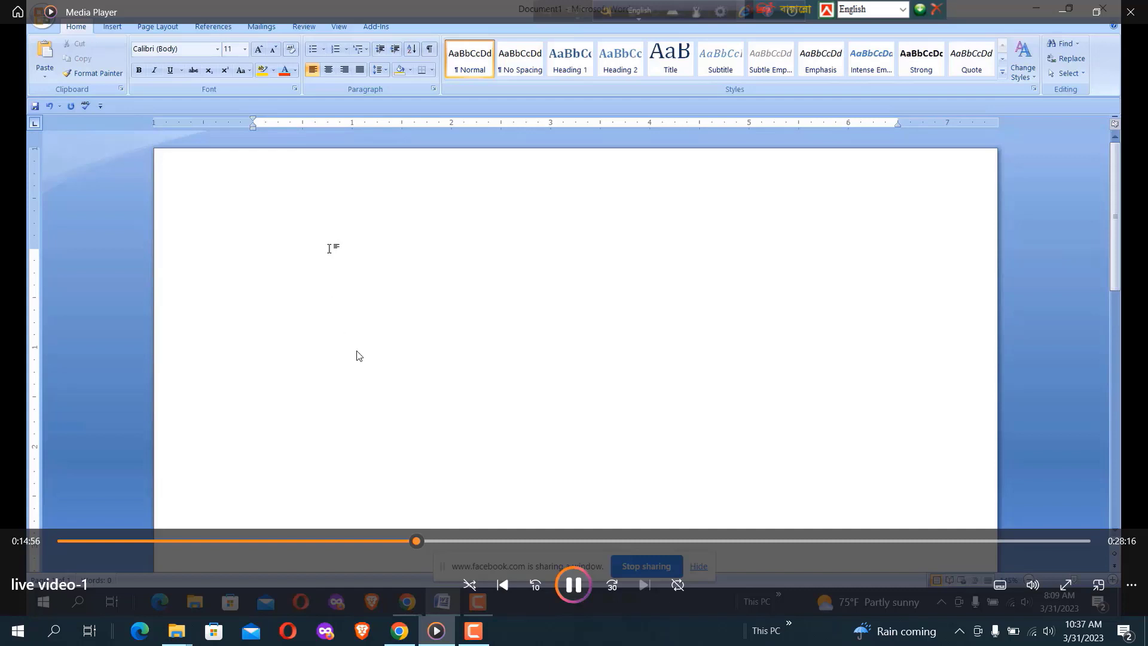
pyautogui.press('F11')
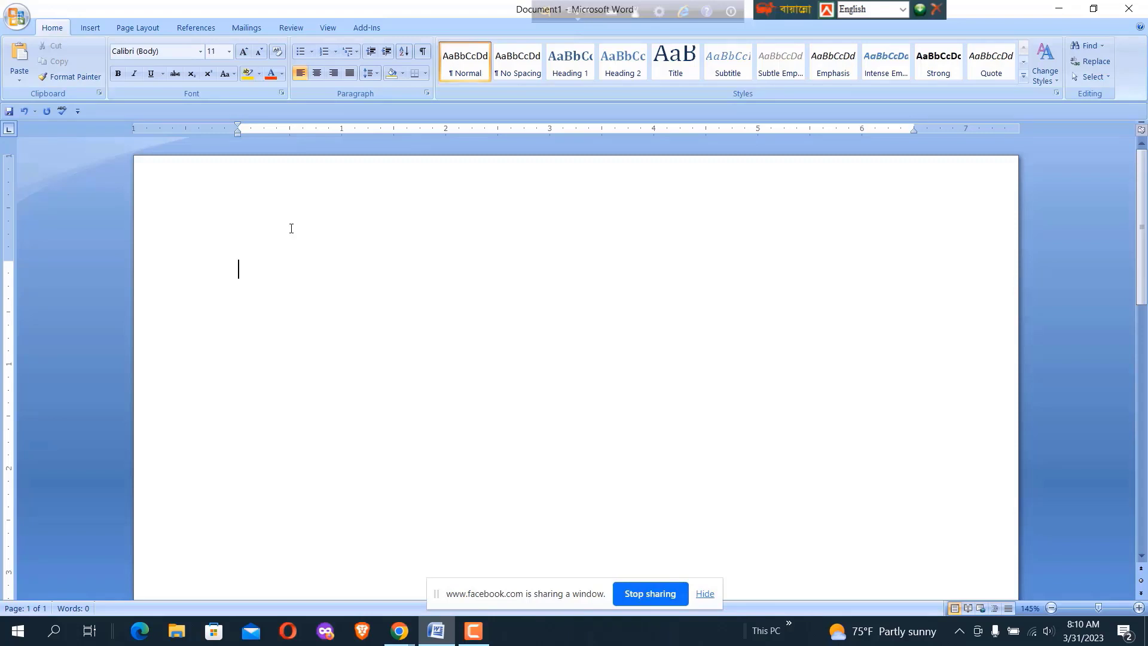
# Step: Set the font size to 16 from the Home tab's Font Size list
pyautogui.click(229, 52)
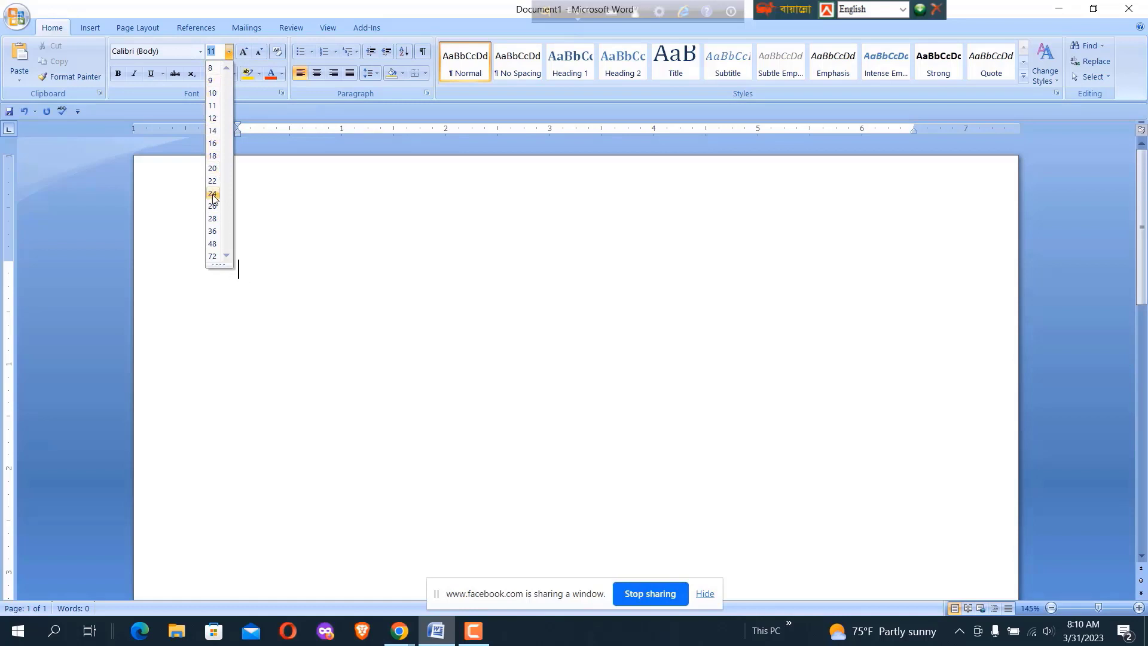
pyautogui.click(215, 146)
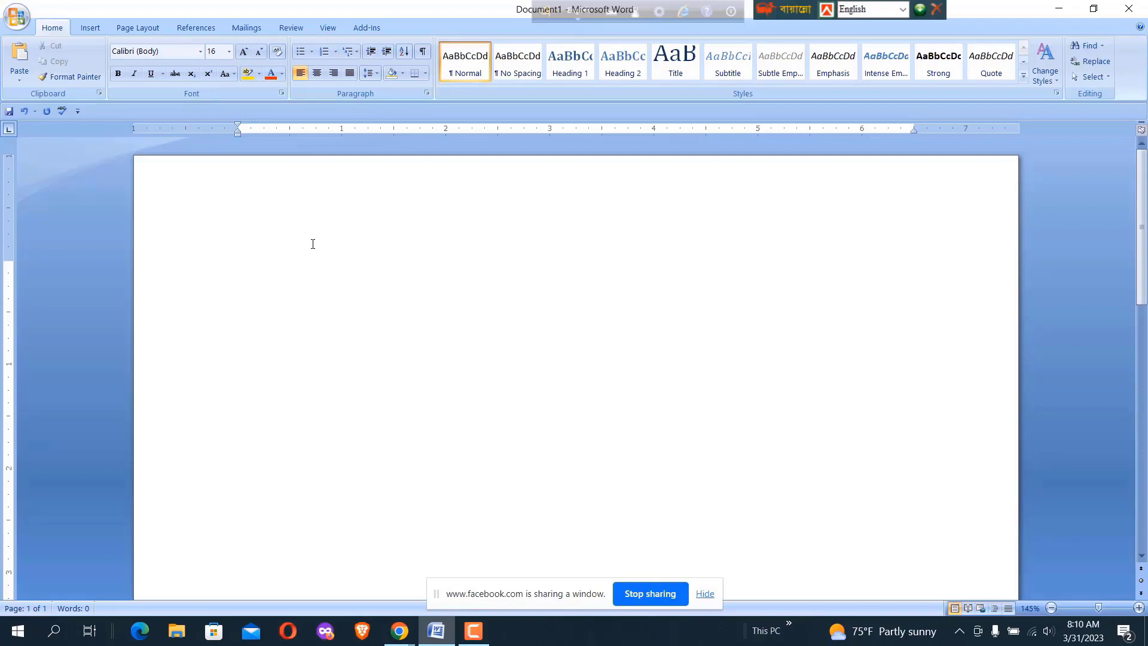
# Step: Type the title 'Curriculu Vitae' and make it centred, bold, italic and underlined
pyautogui.write('Curri')
pyautogui.write('culu ')
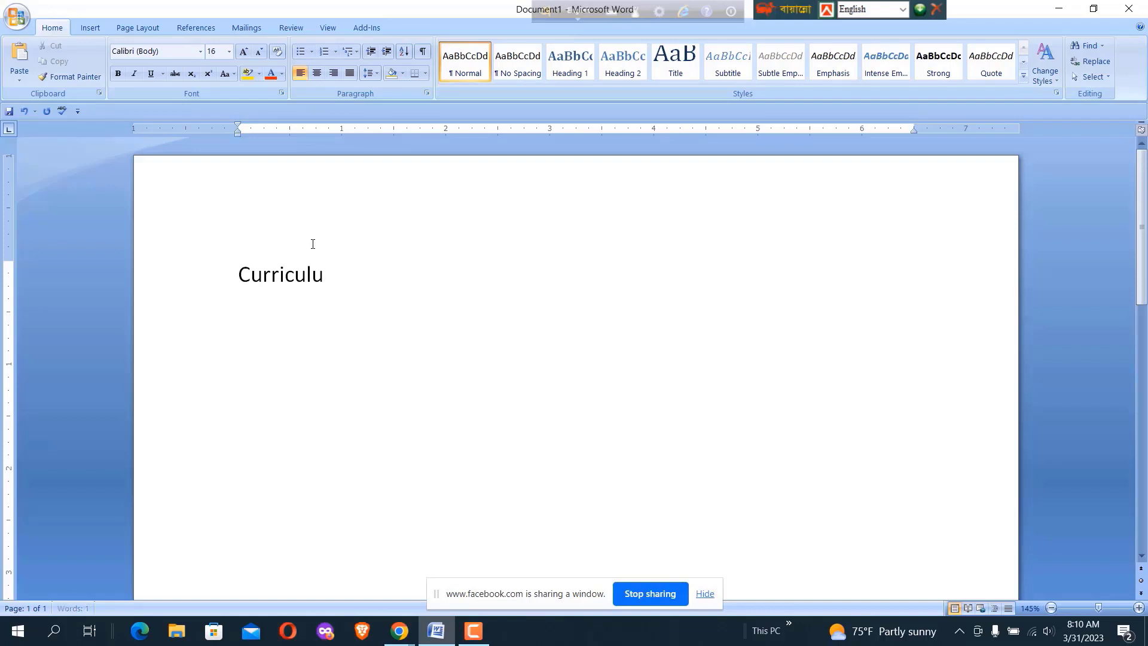
pyautogui.write('Vit')
pyautogui.write('ae')
pyautogui.press('Return')
pyautogui.moveTo(239, 276); pyautogui.dragTo(374, 281)
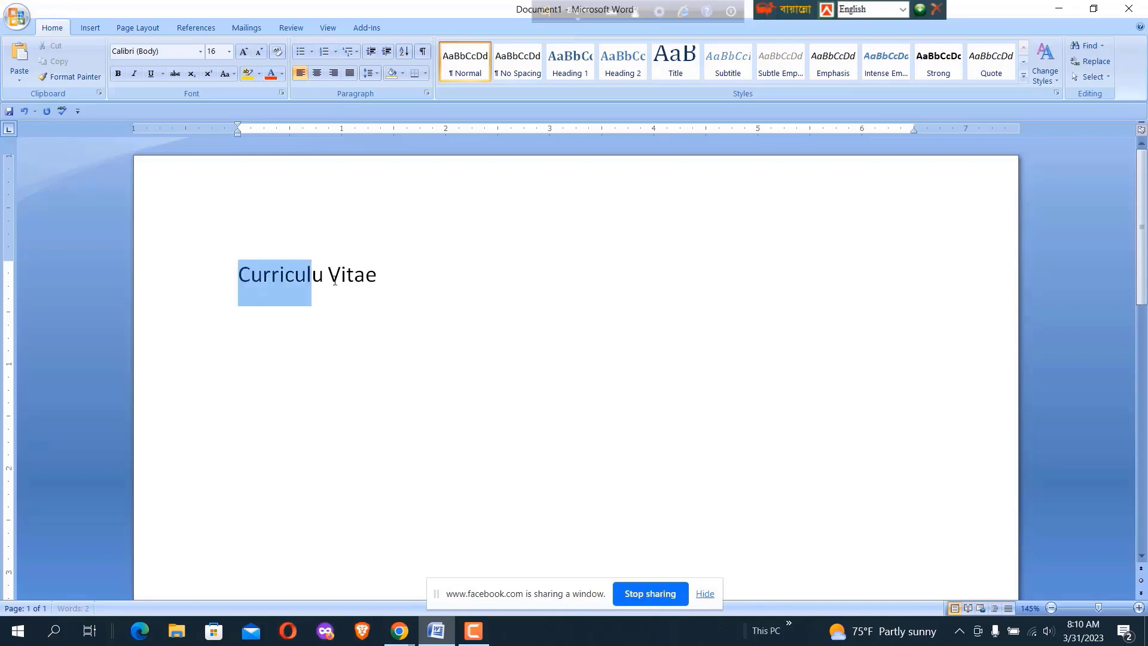
pyautogui.click(318, 73)
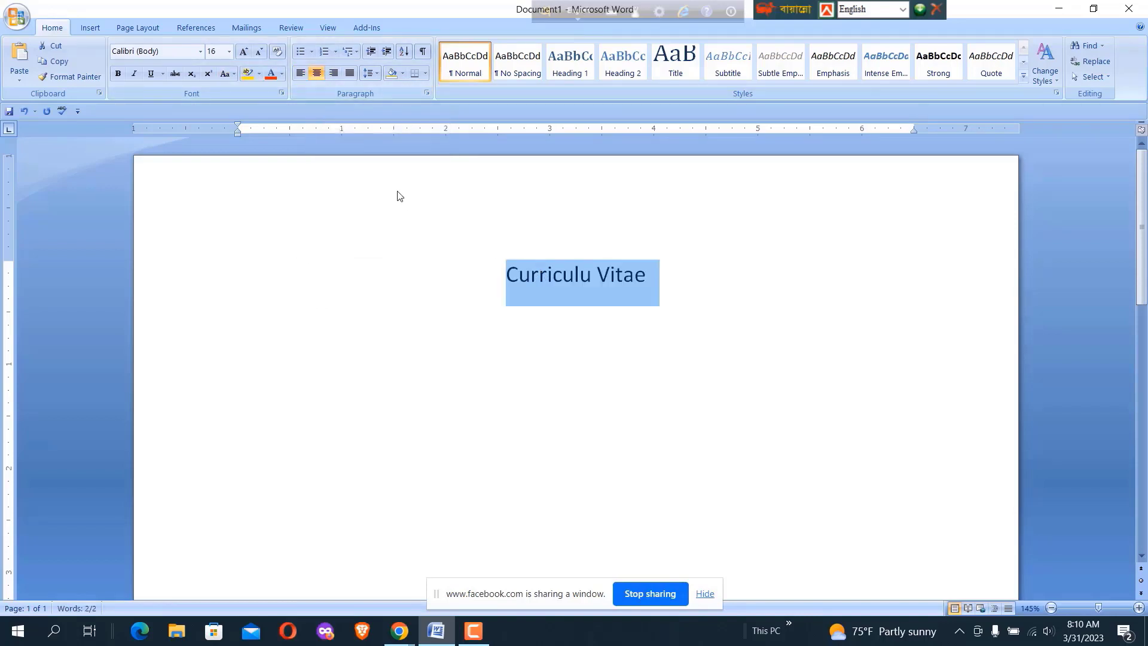
pyautogui.click(119, 74)
pyautogui.click(134, 74)
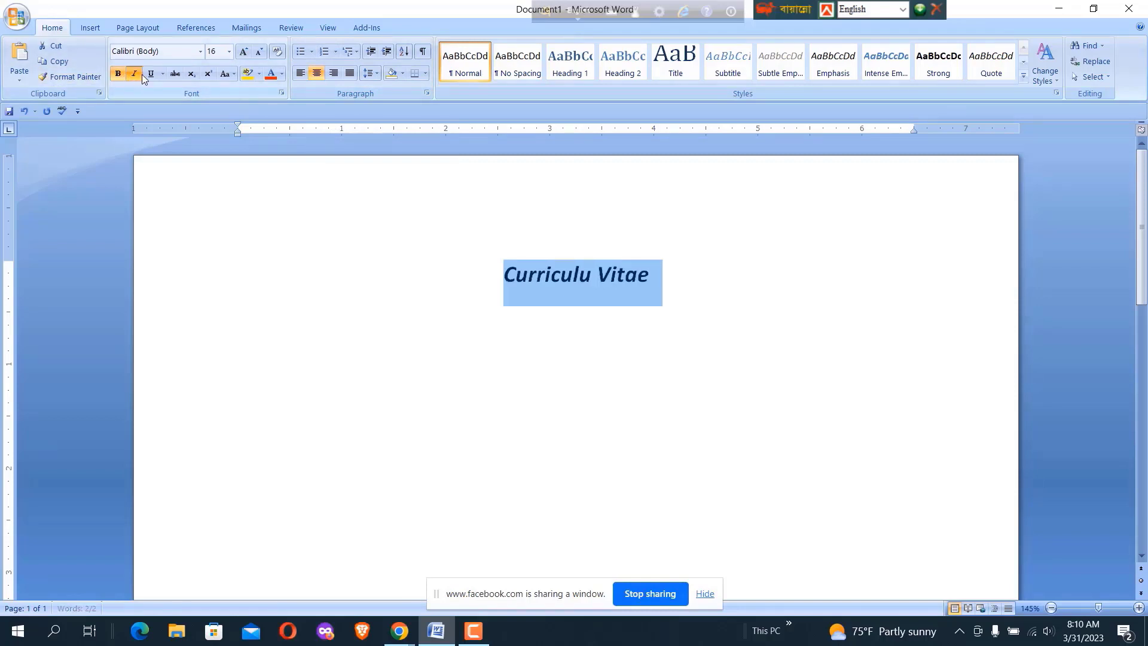
pyautogui.click(152, 74)
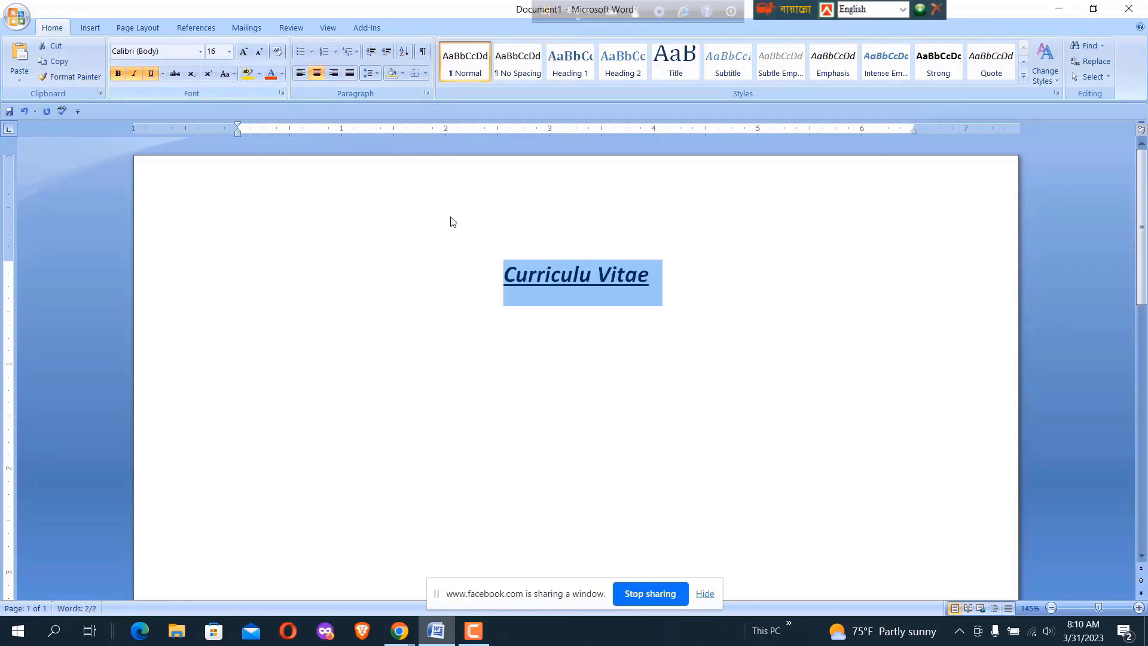
pyautogui.click(660, 281)
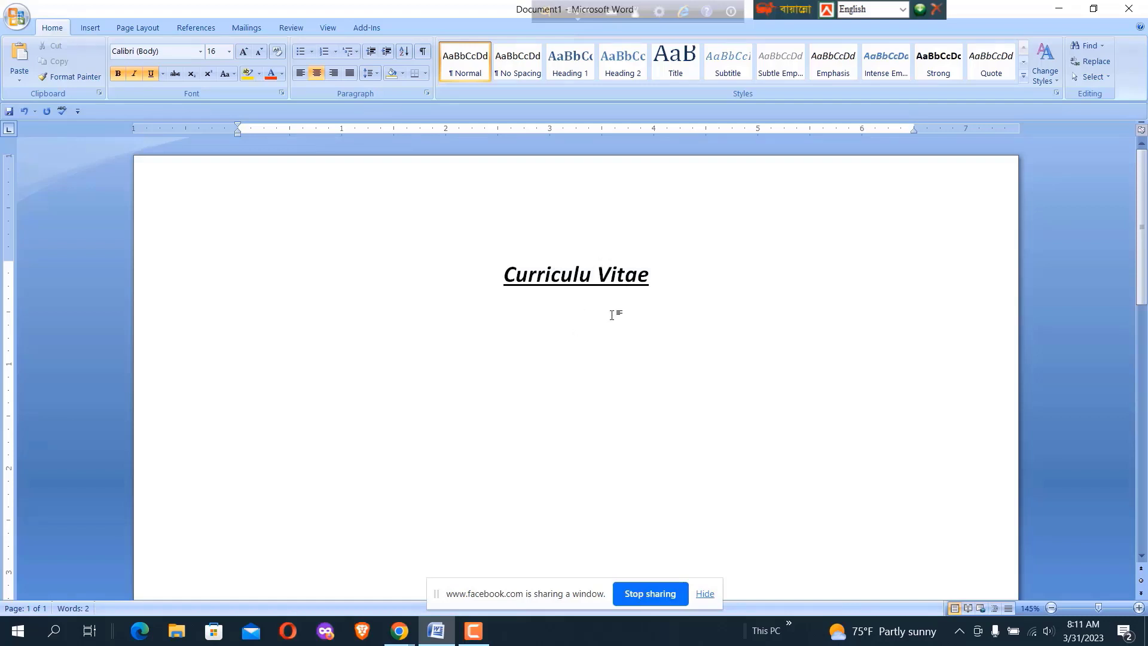
# Step: Add a plain, left-aligned 'Name :' line under the title, with a new line after it
pyautogui.write('88')
pyautogui.moveTo(614, 327); pyautogui.dragTo(469, 321)
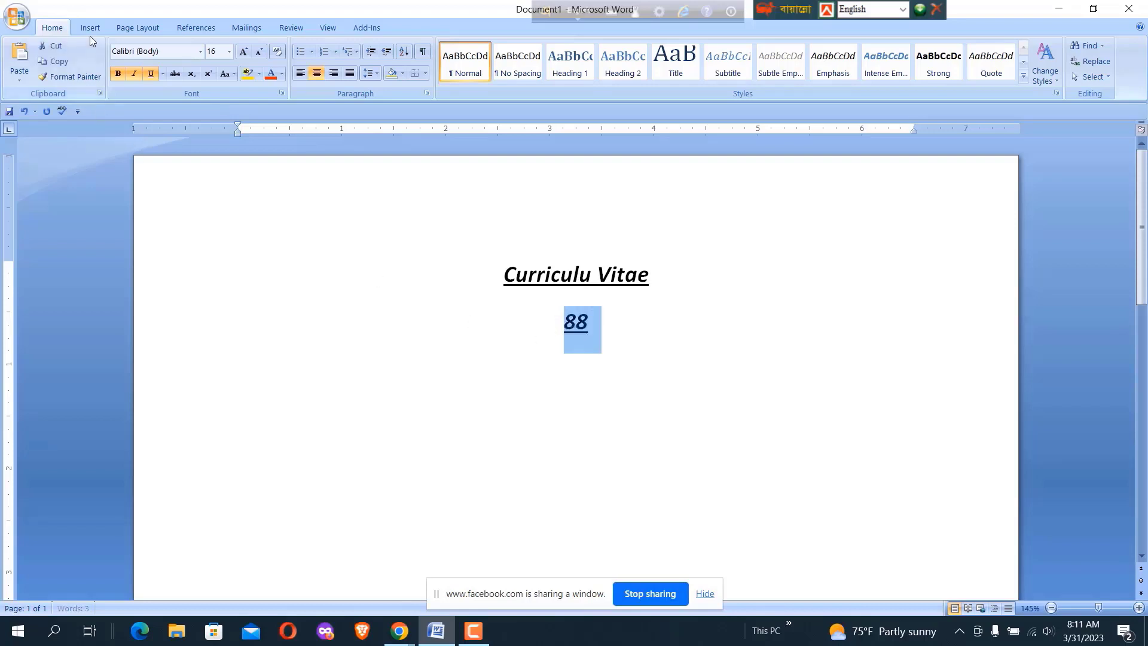
pyautogui.click(151, 74)
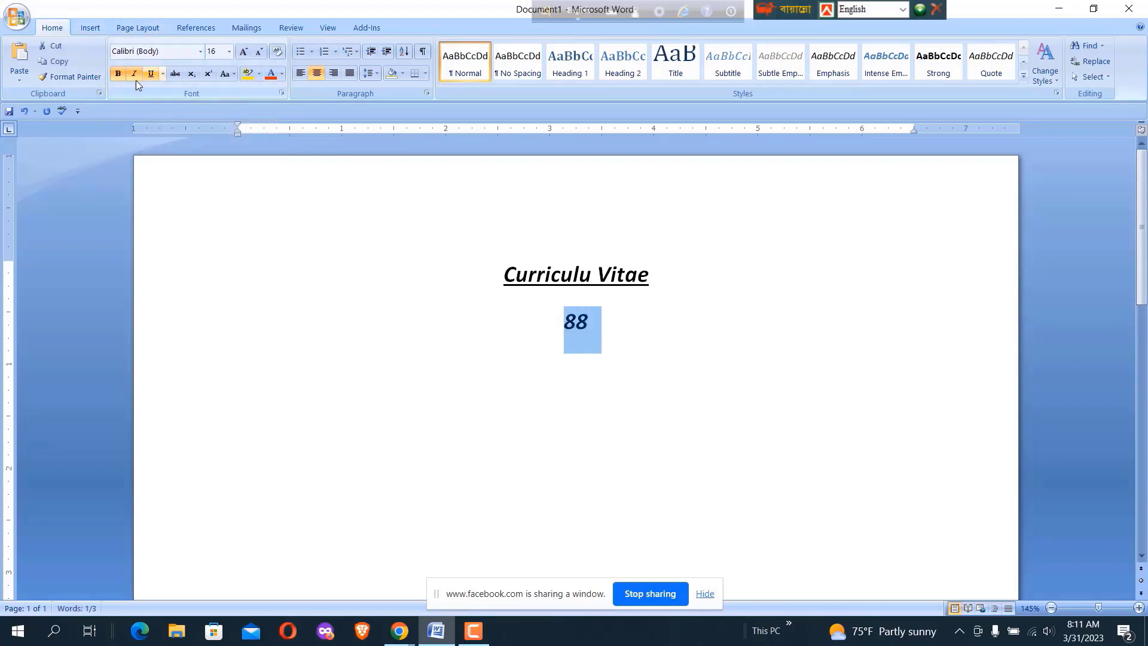
pyautogui.click(133, 75)
pyautogui.click(118, 73)
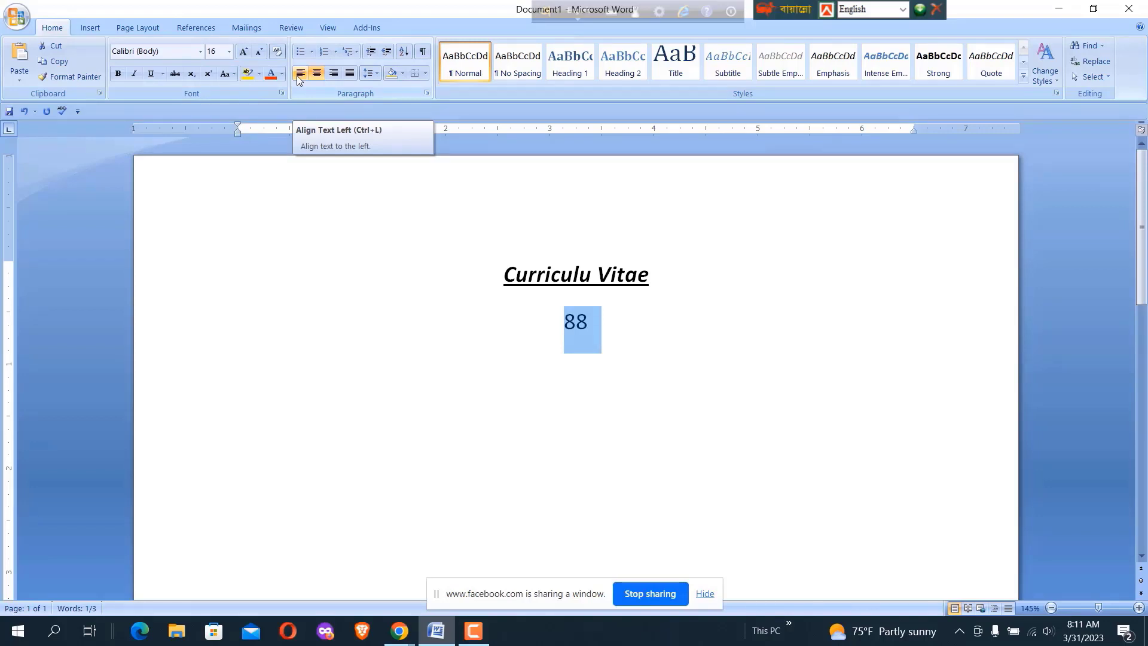
pyautogui.click(299, 74)
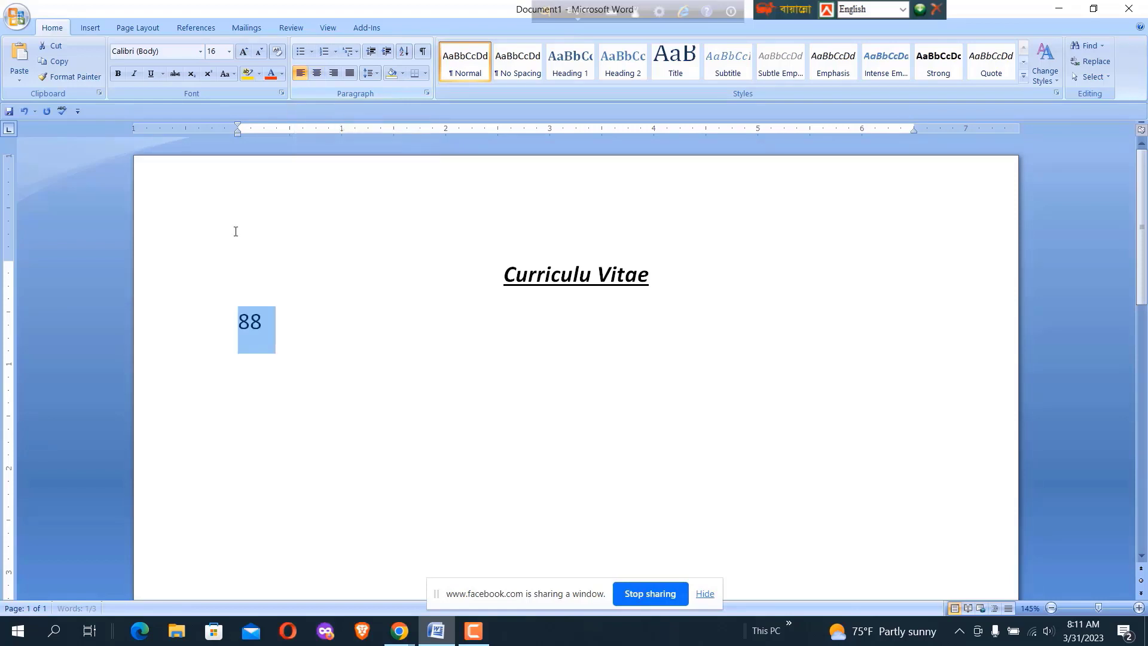
pyautogui.click(269, 318)
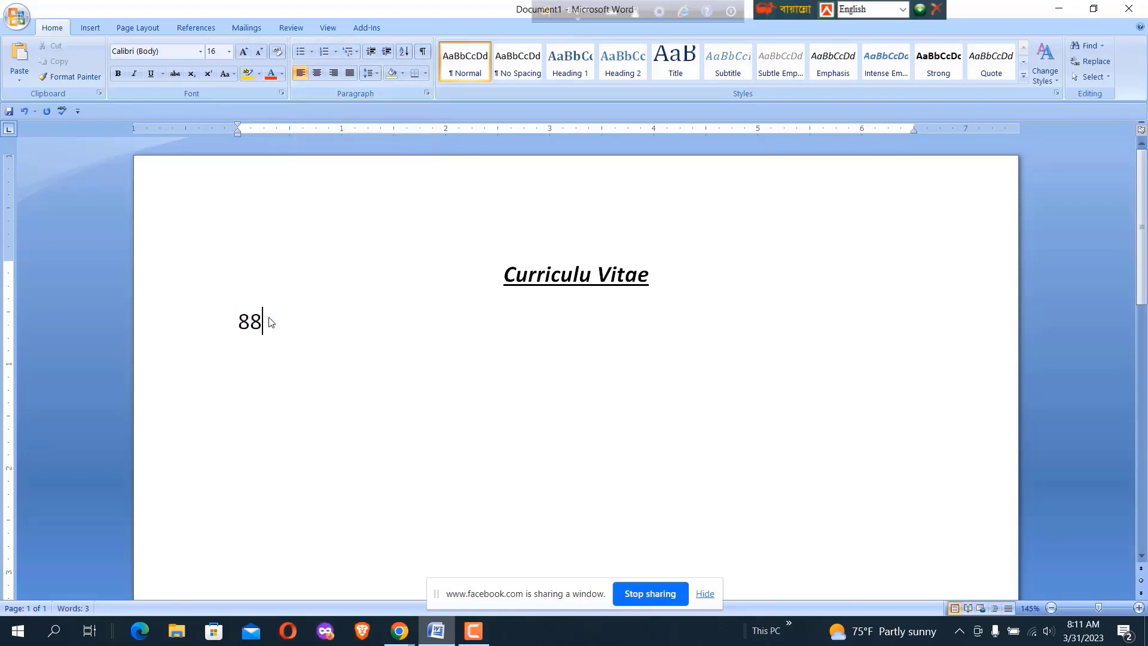
pyautogui.press('BackSpace')
pyautogui.press('BackSpace')
pyautogui.write('Nam')
pyautogui.write('e :')
pyautogui.press('Return')
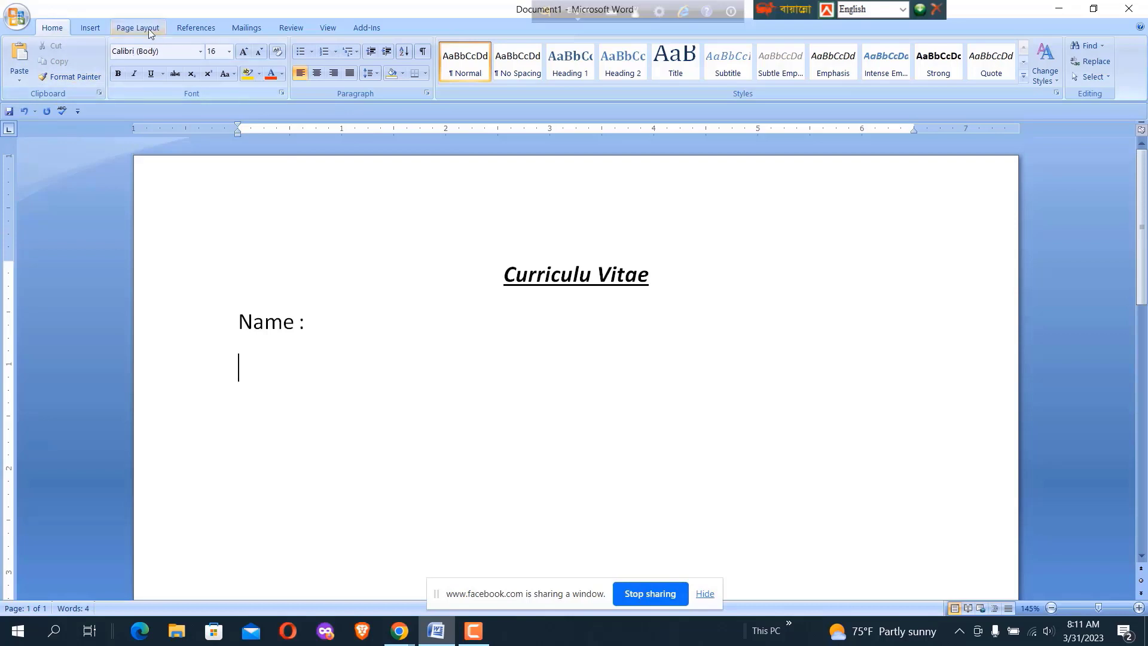
# Step: Insert a table with 3 columns and 2 rows using Insert Table
pyautogui.click(99, 34)
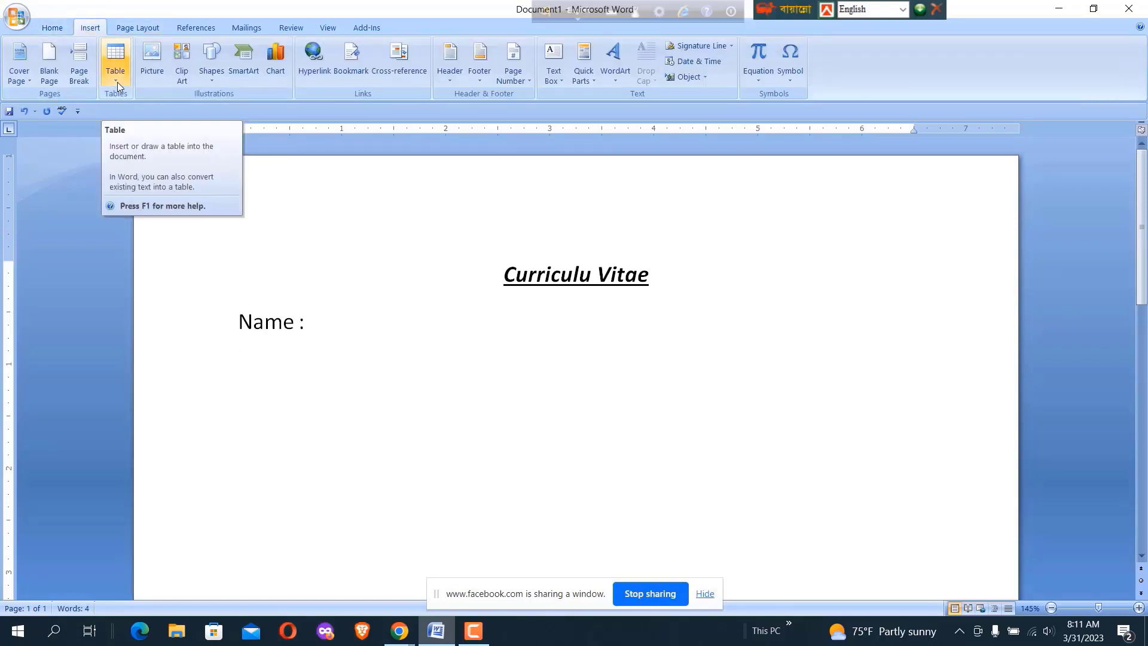
pyautogui.click(117, 84)
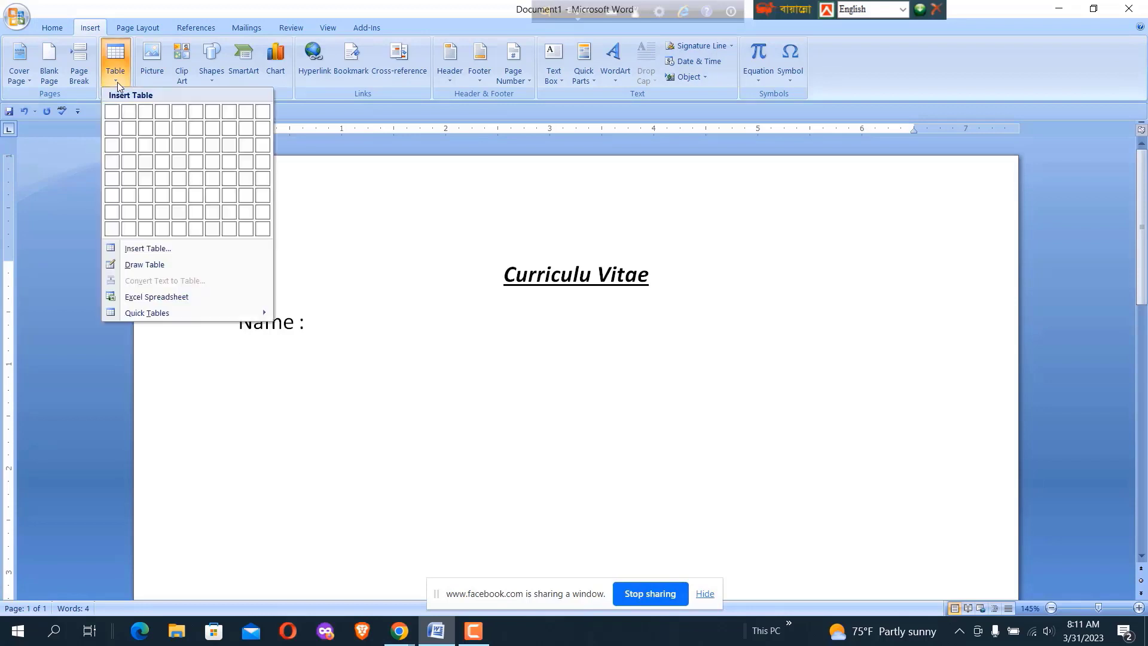
pyautogui.click(157, 249)
pyautogui.write('3')
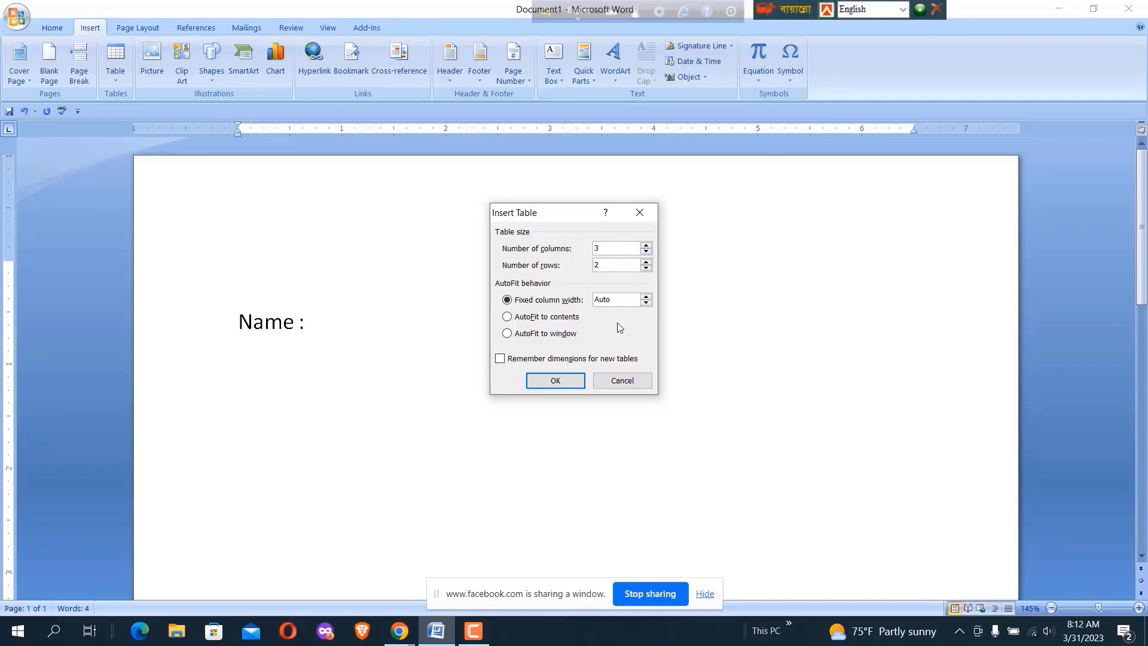
pyautogui.click(546, 383)
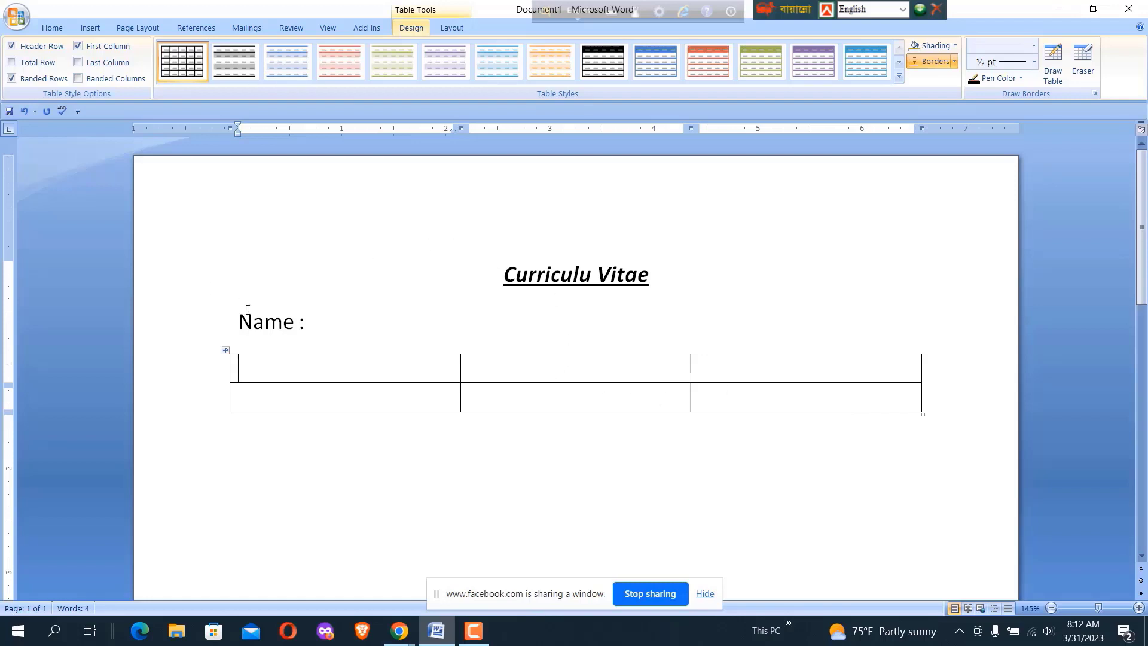
# Step: Cut the word 'Name' and paste it into the table's first cell
pyautogui.moveTo(236, 323); pyautogui.dragTo(294, 323)
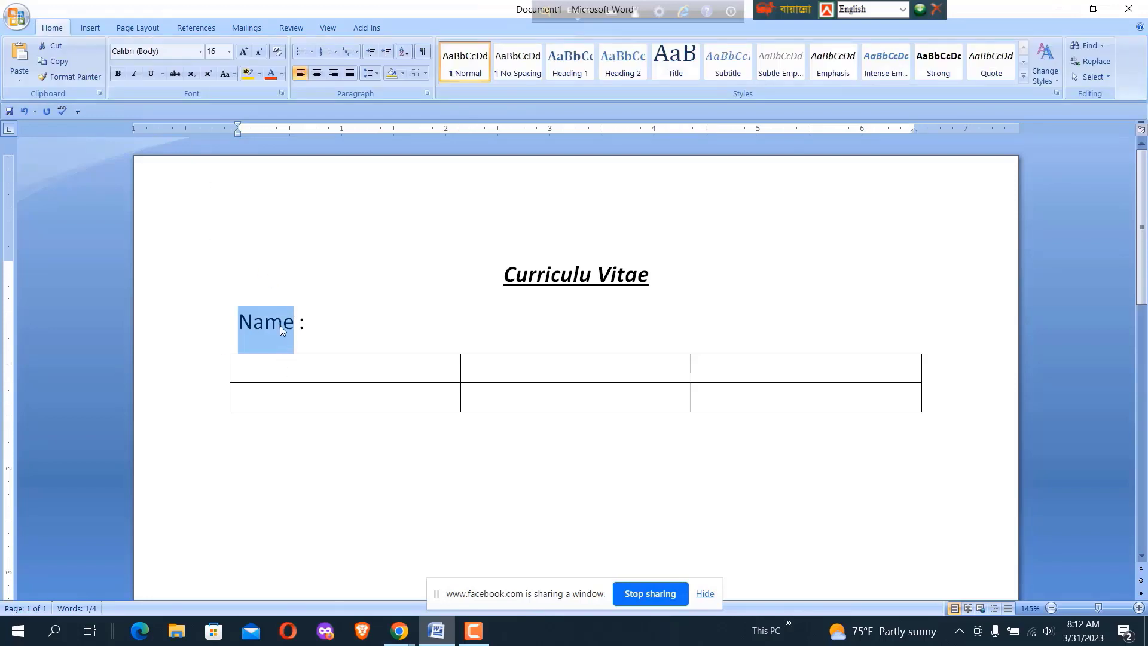
pyautogui.rightClick(280, 327)
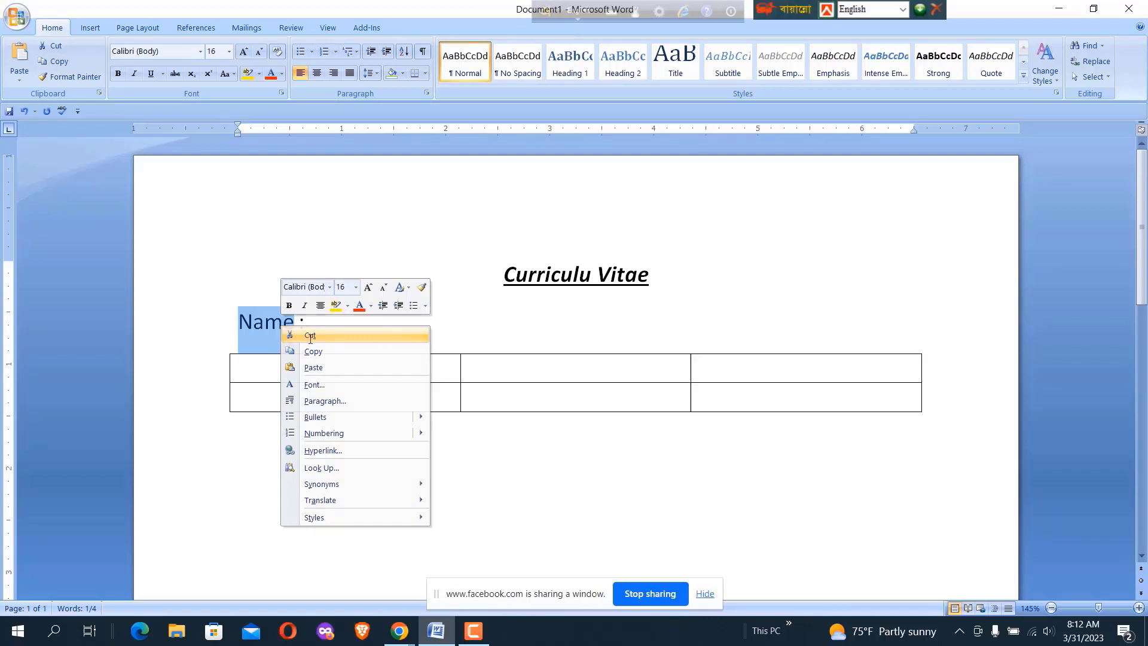
pyautogui.click(309, 335)
pyautogui.click(305, 364)
pyautogui.rightClick(305, 364)
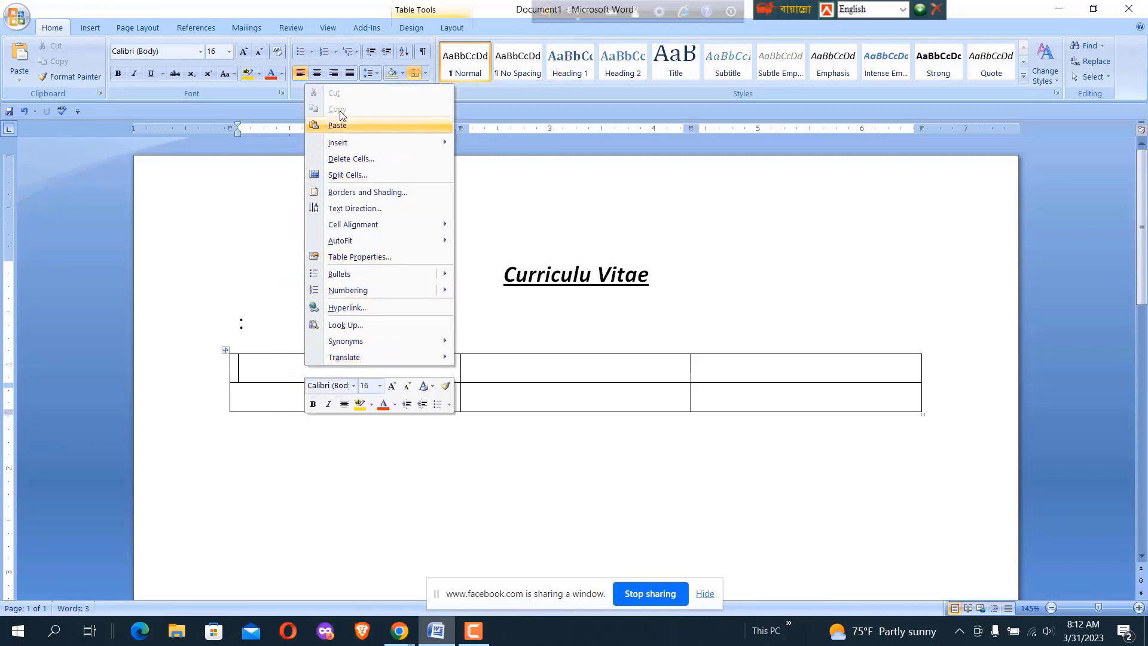
pyautogui.click(339, 131)
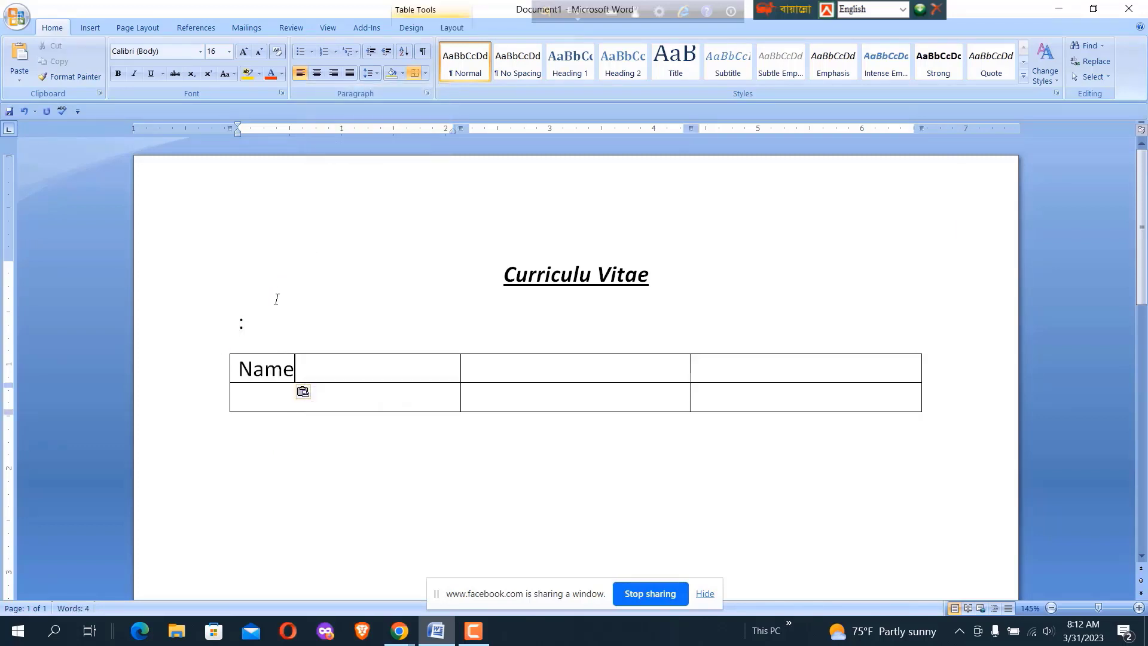
# Step: Delete the leftover colon line above the table and narrow the middle column
pyautogui.click(208, 323)
pyautogui.press('Delete')
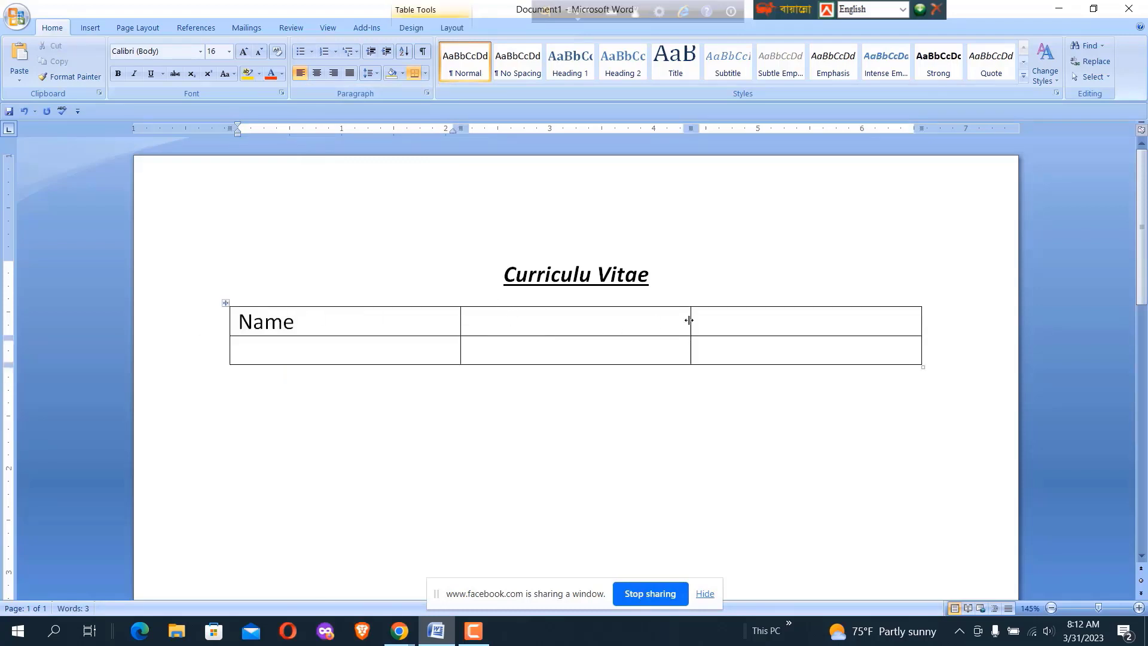
pyautogui.moveTo(689, 322); pyautogui.dragTo(513, 306)
# Step: Complete the Name row with a colon and the person's full name
pyautogui.click(496, 328)
pyautogui.write('|')
pyautogui.press('BackSpace')
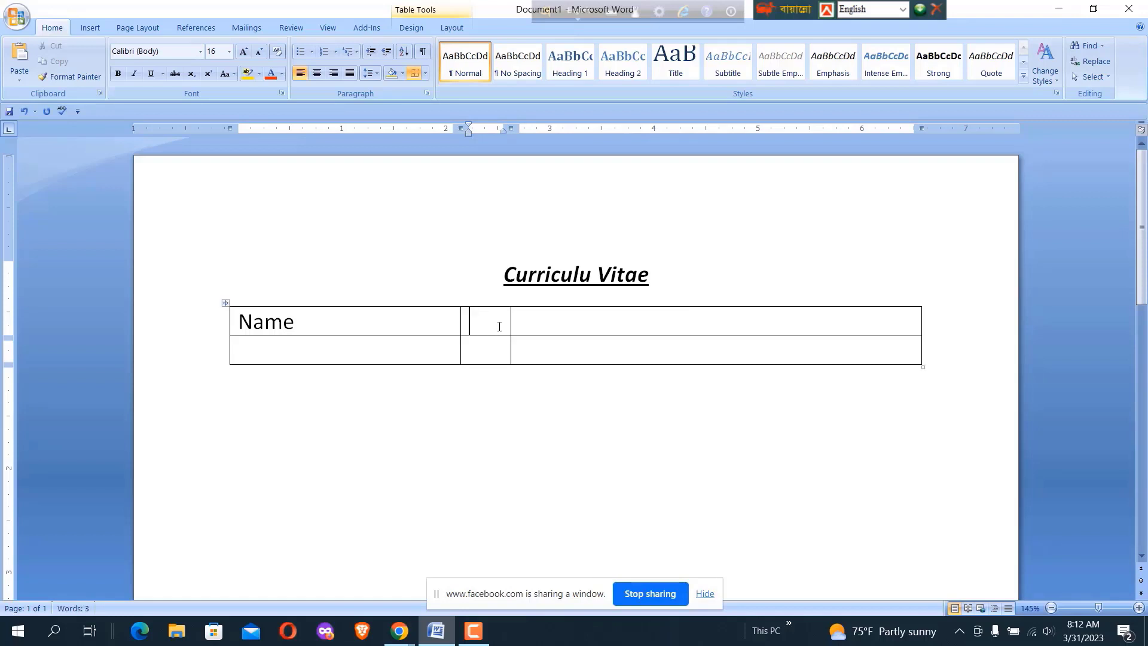
pyautogui.write(':')
pyautogui.press('Tab')
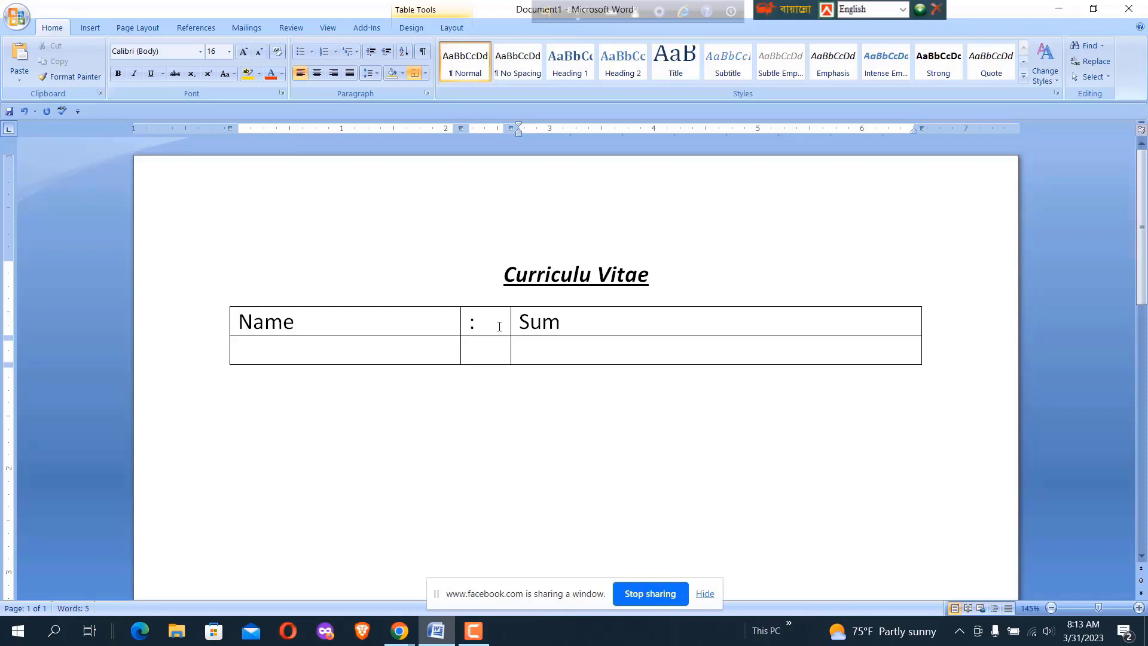
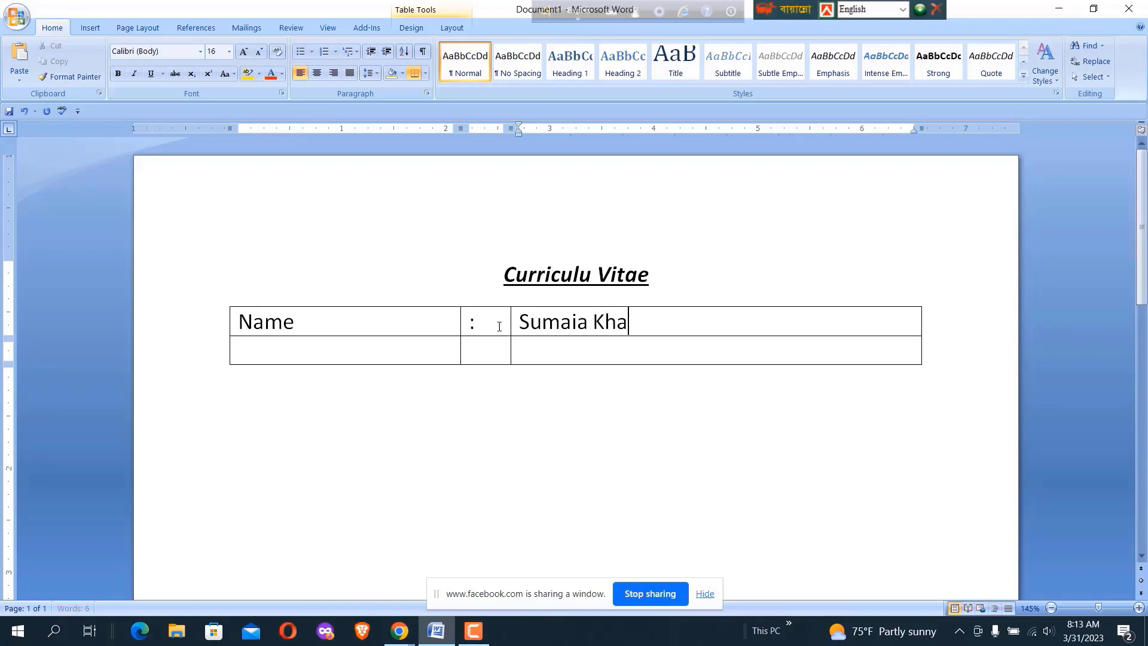
pyautogui.press('Tab')
# Step: Add a Father's Name row with a colon and the father's name
pyautogui.write('FAt')
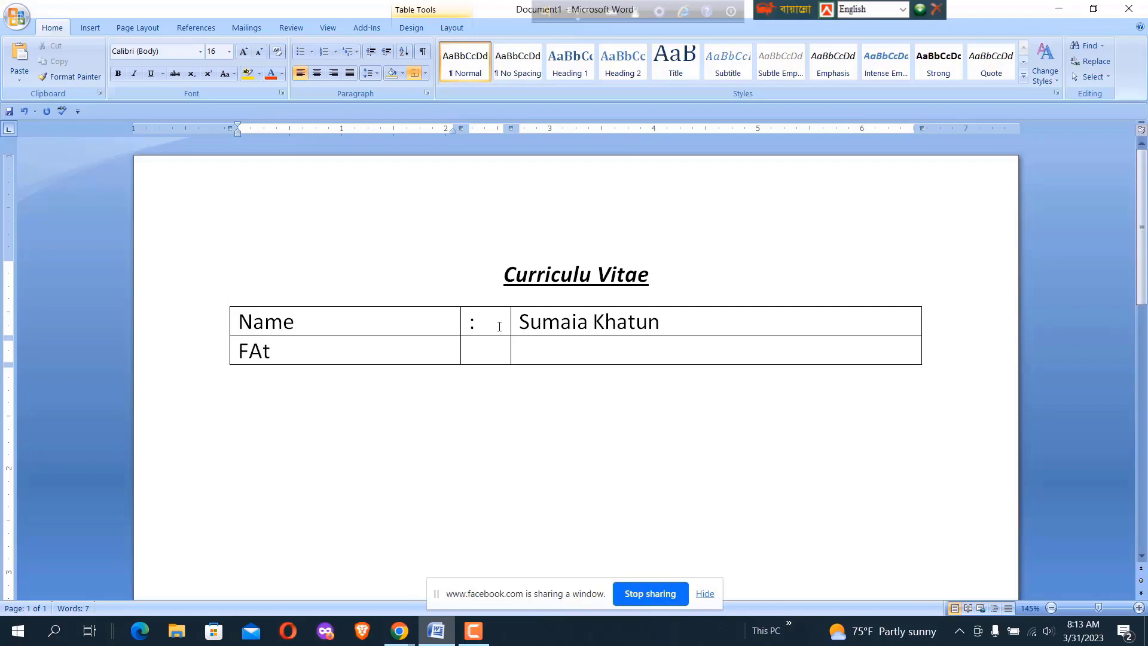
pyautogui.press('BackSpace')
pyautogui.press('BackSpace')
pyautogui.write('a')
pyautogui.write("ther's")
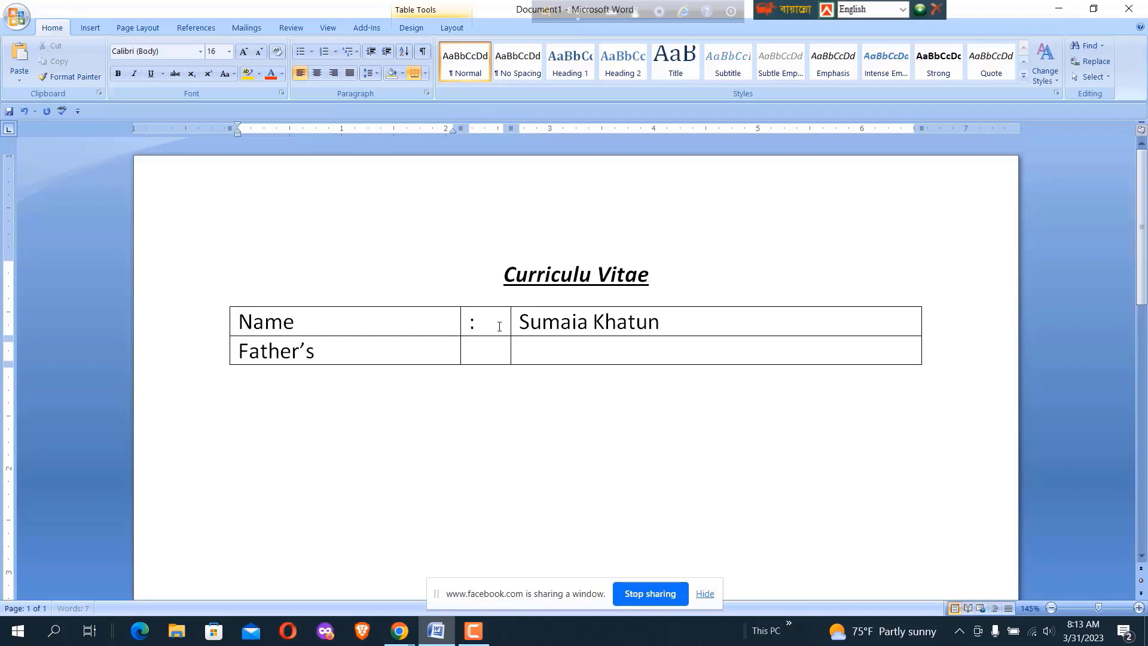
pyautogui.write(' Name')
pyautogui.press('Tab')
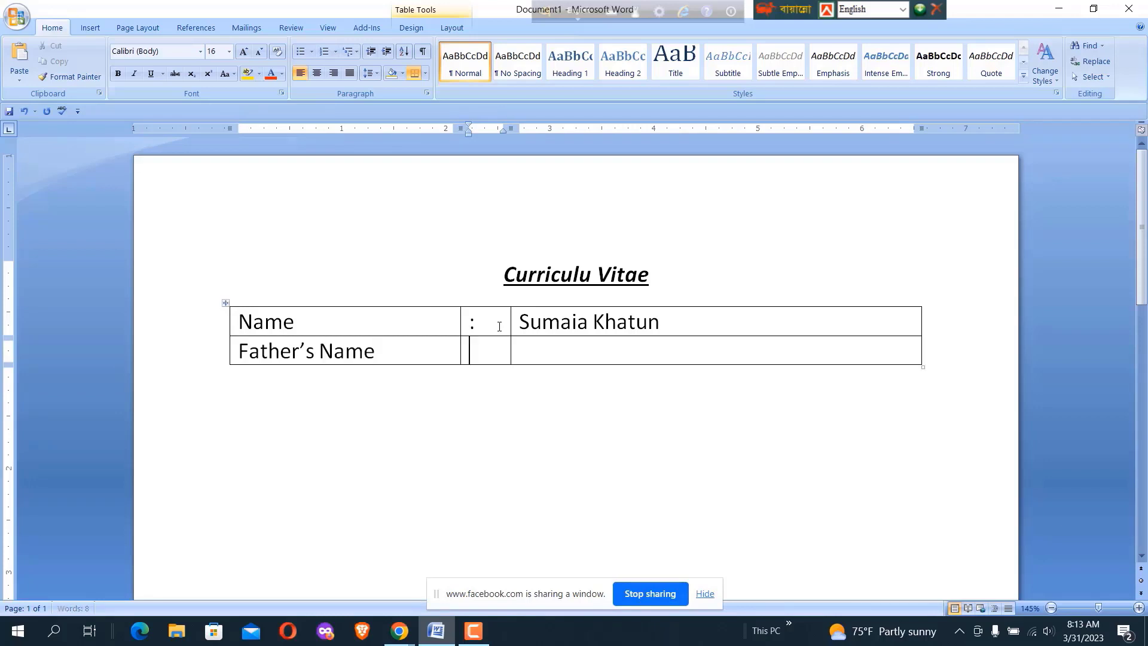
pyautogui.write(':')
pyautogui.press('Tab')
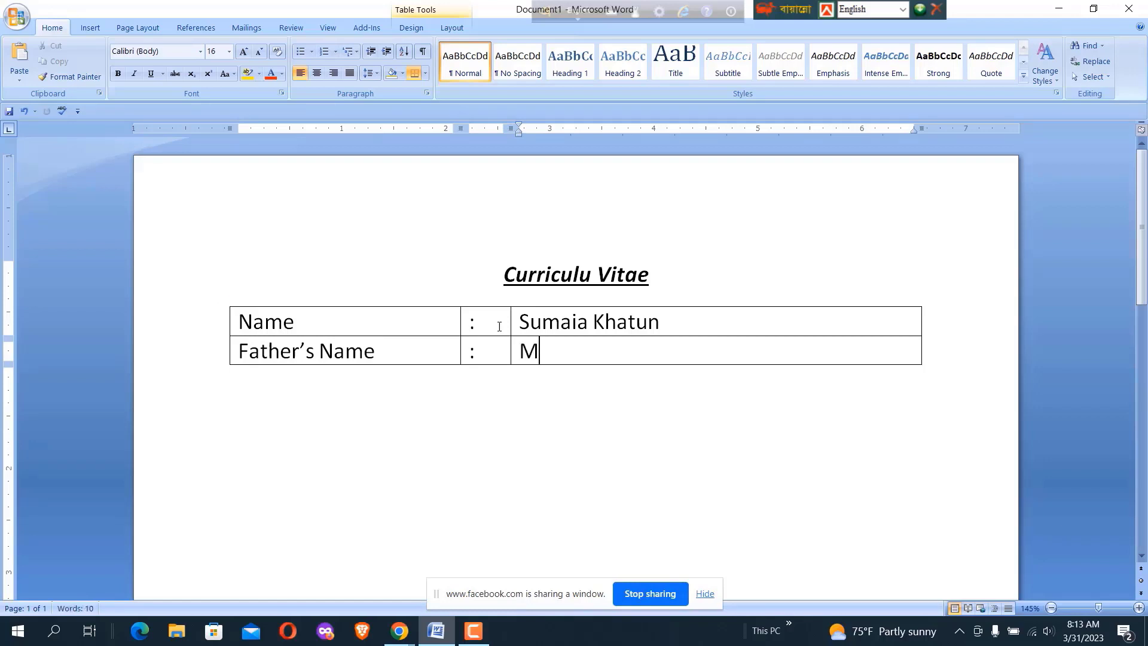
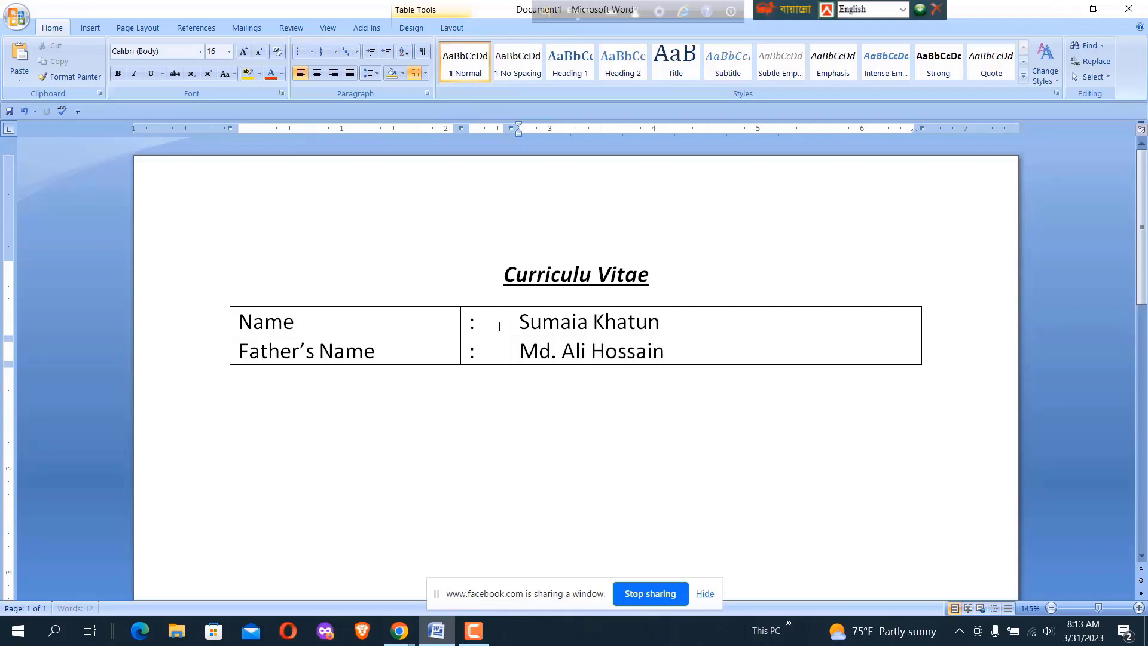
pyautogui.press('Tab')
# Step: Add a Mother's Name row with a colon and the mother's name
pyautogui.write('Ma')
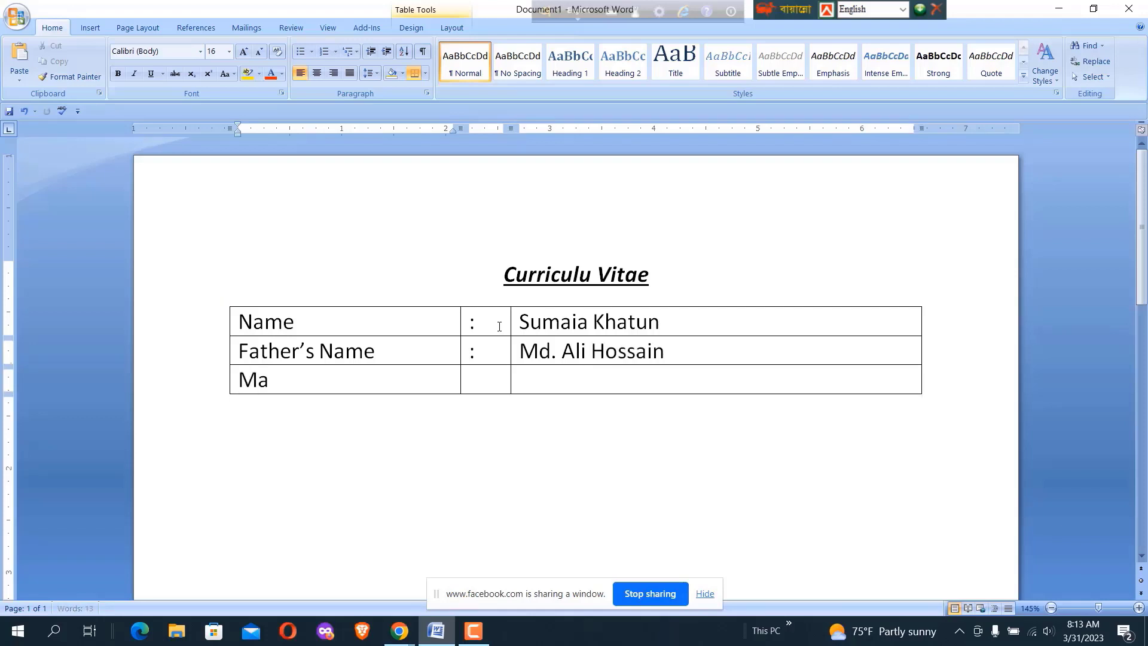
pyautogui.press('BackSpace')
pyautogui.write('o')
pyautogui.write("ther's")
pyautogui.write(' Name')
pyautogui.press('Tab')
pyautogui.write(':')
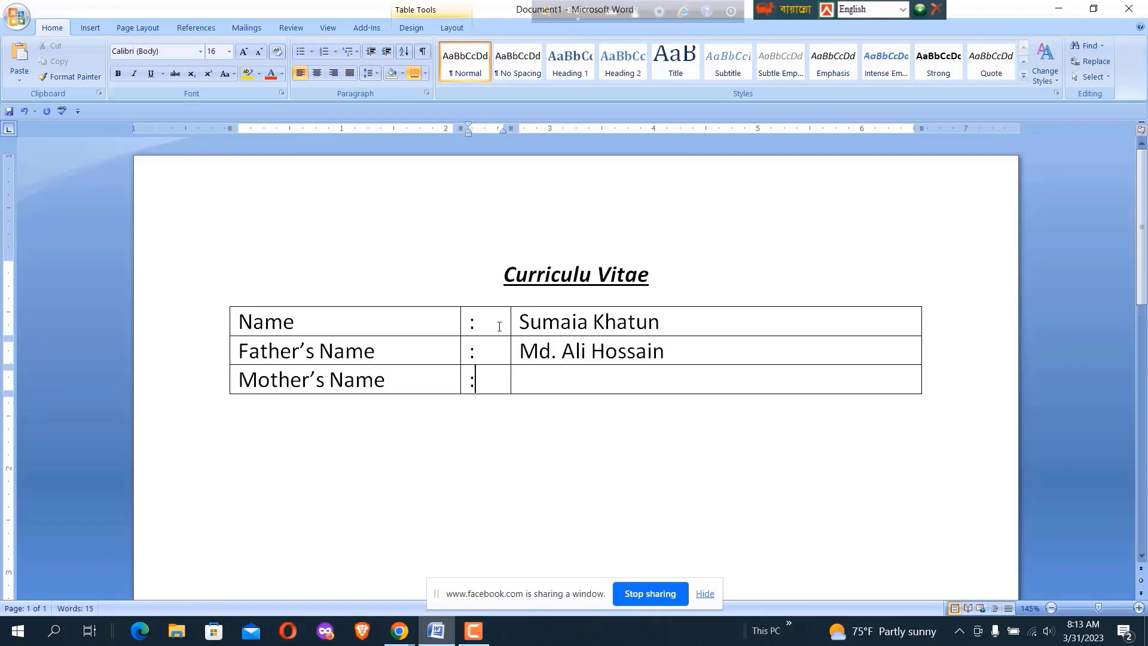
pyautogui.press('Tab')
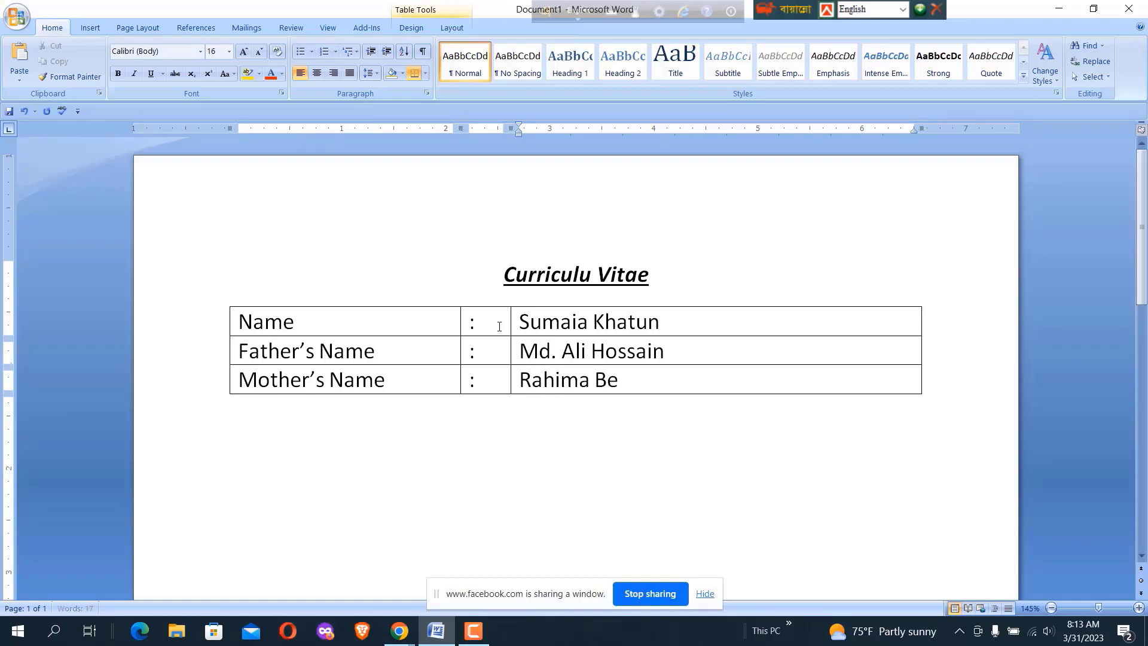
pyautogui.press('Tab')
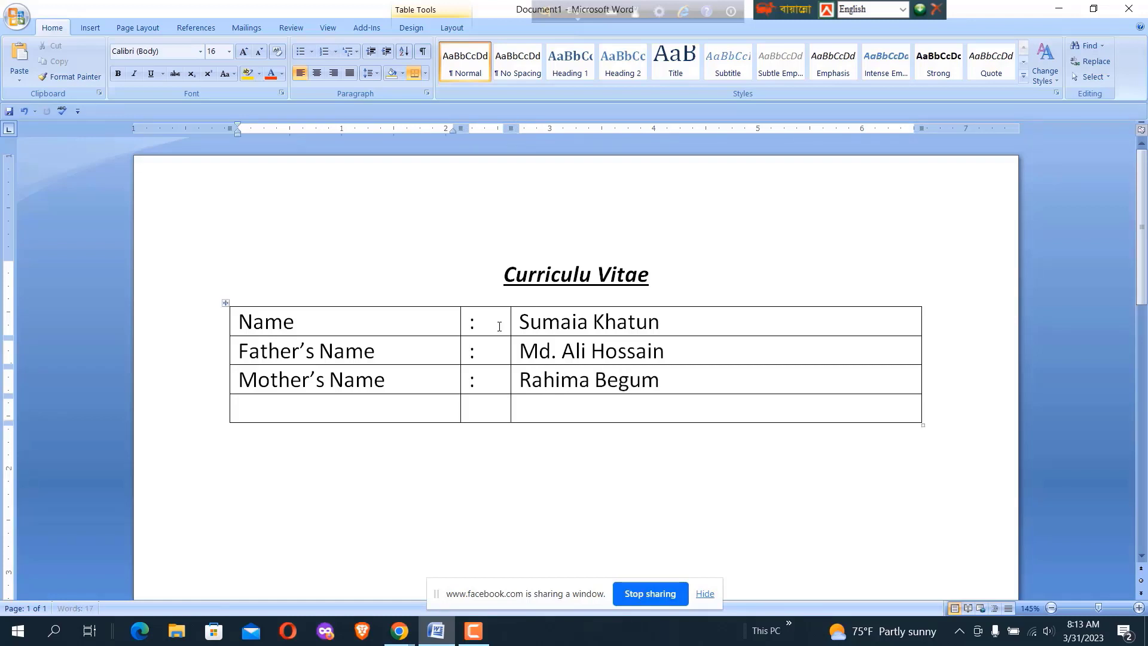
pyautogui.write('Da')
pyautogui.write('te')
pyautogui.write(' of B')
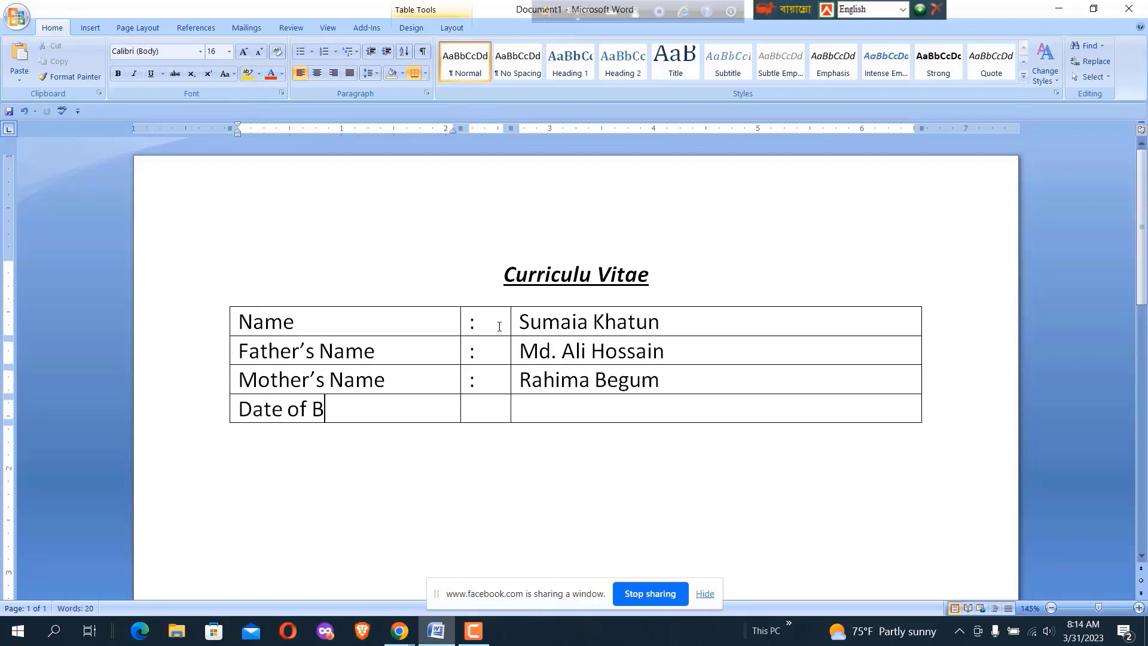
pyautogui.write('it')
pyautogui.press('BackSpace')
pyautogui.write('the')
pyautogui.press('Tab')
pyautogui.write(':')
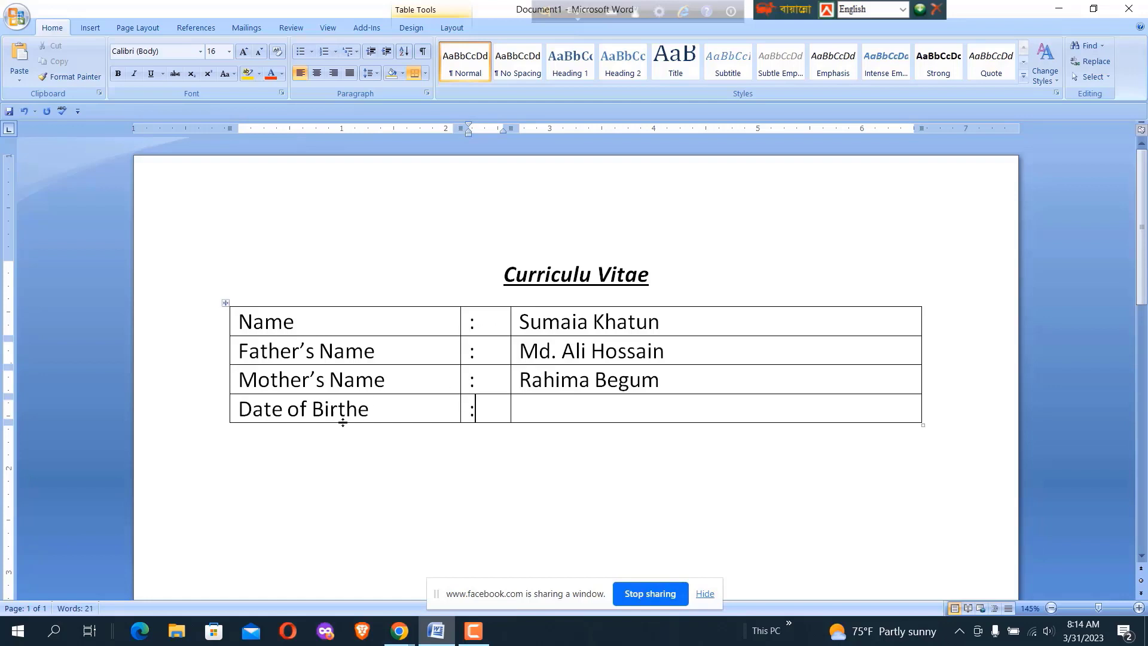
pyautogui.click(370, 412)
pyautogui.press('BackSpace')
pyautogui.press('Tab')
pyautogui.press('Tab')
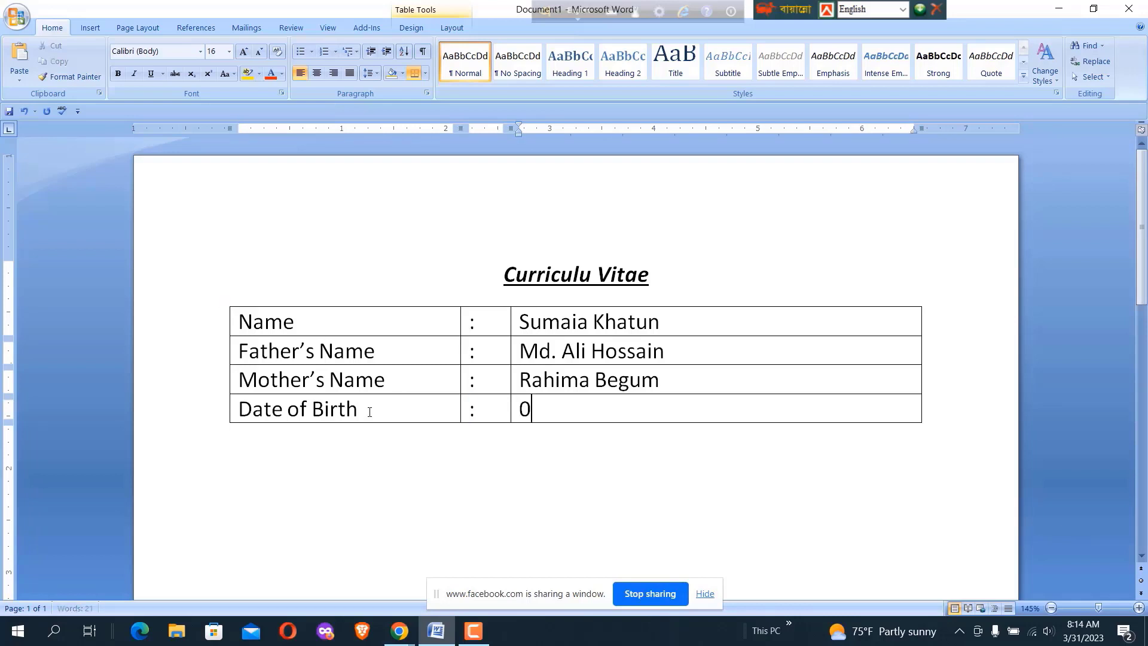
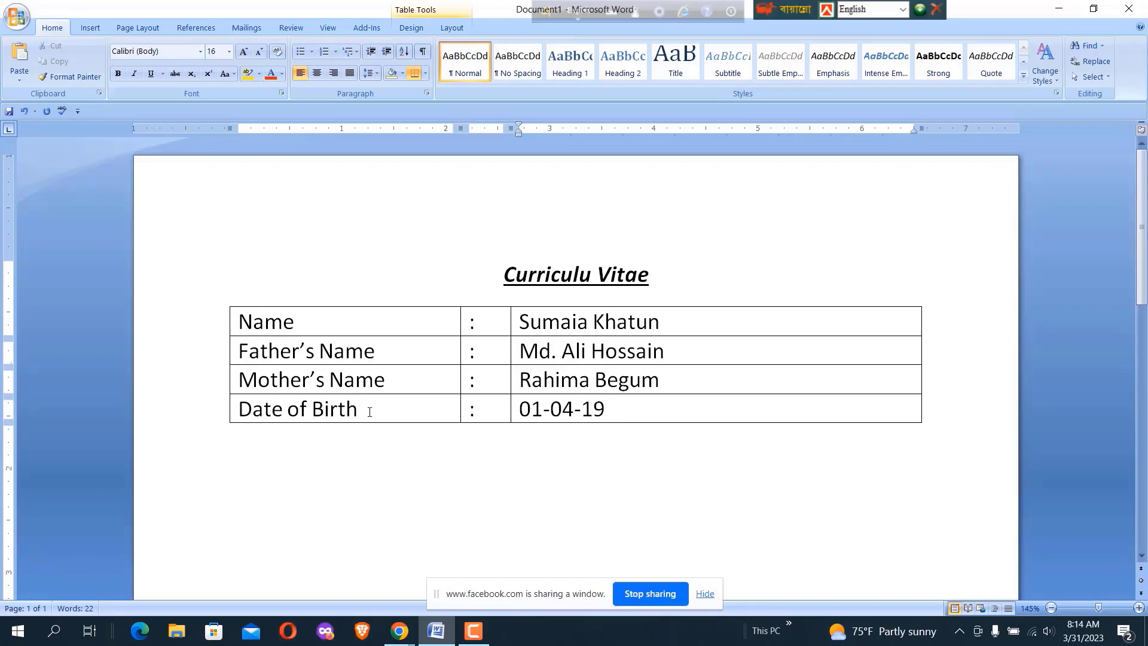
pyautogui.press('Tab')
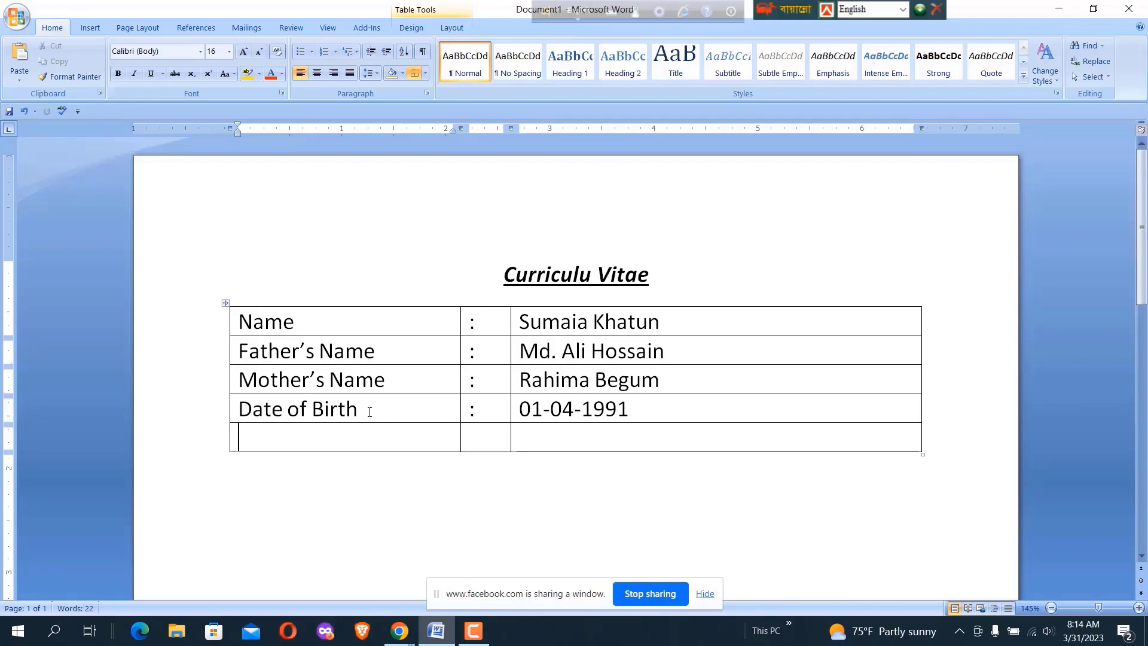
# Step: Add Marital status: Married and Nationality: Bangladesh rows, plus an empty row
pyautogui.write('Ma')
pyautogui.write('rital')
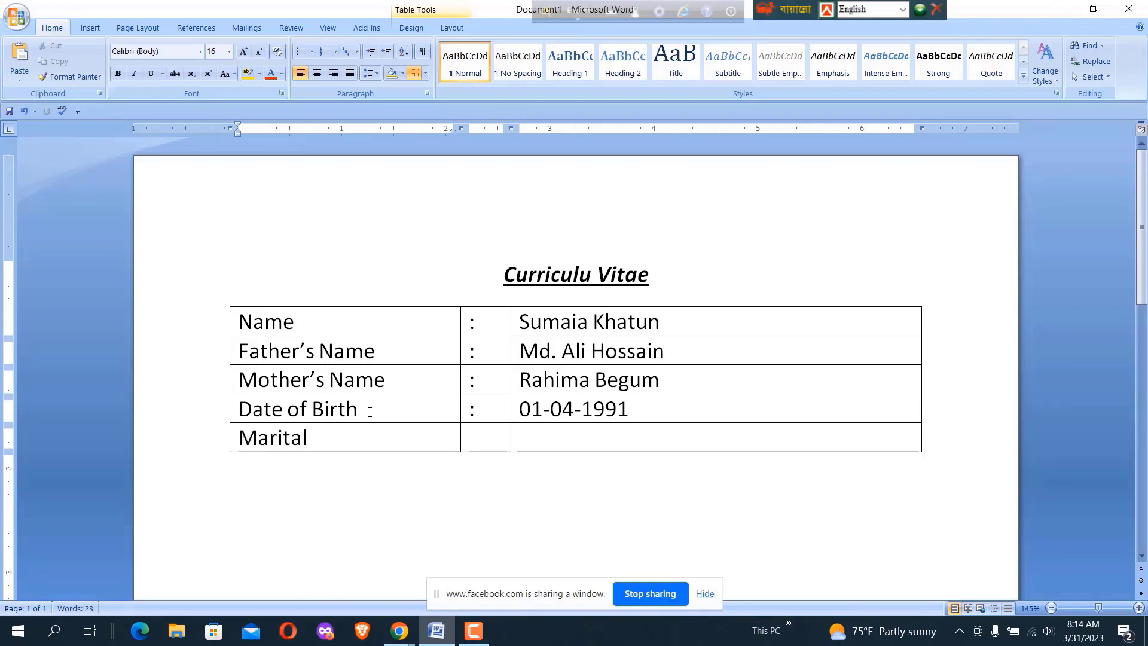
pyautogui.write(' statu')
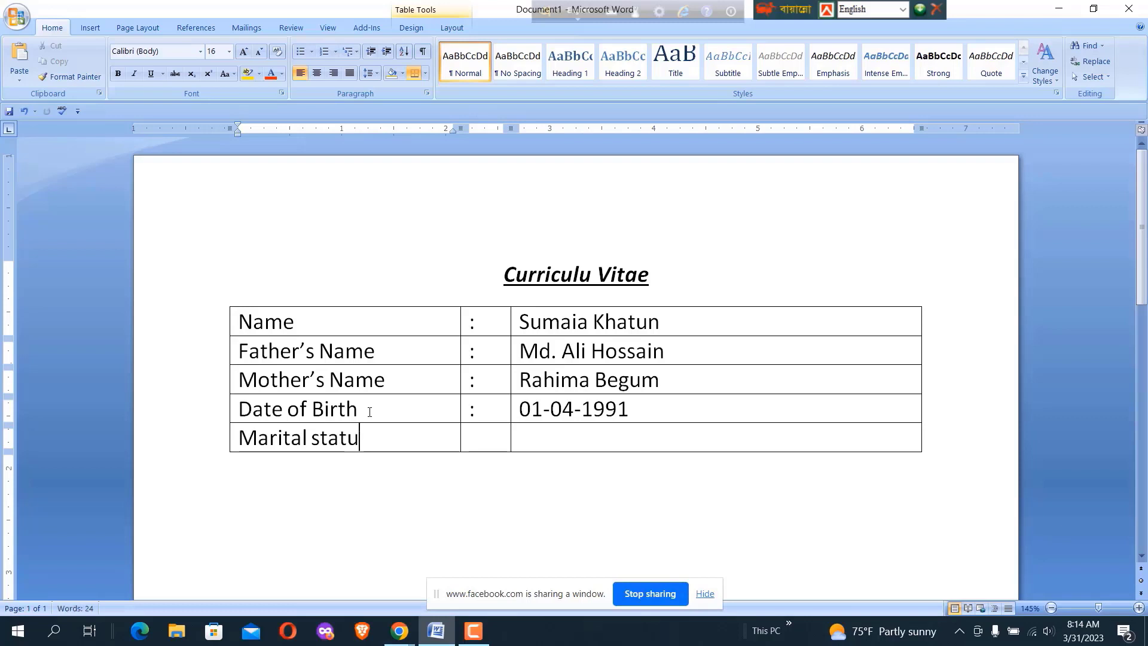
pyautogui.write('s')
pyautogui.press('Tab')
pyautogui.write(':')
pyautogui.press('Tab')
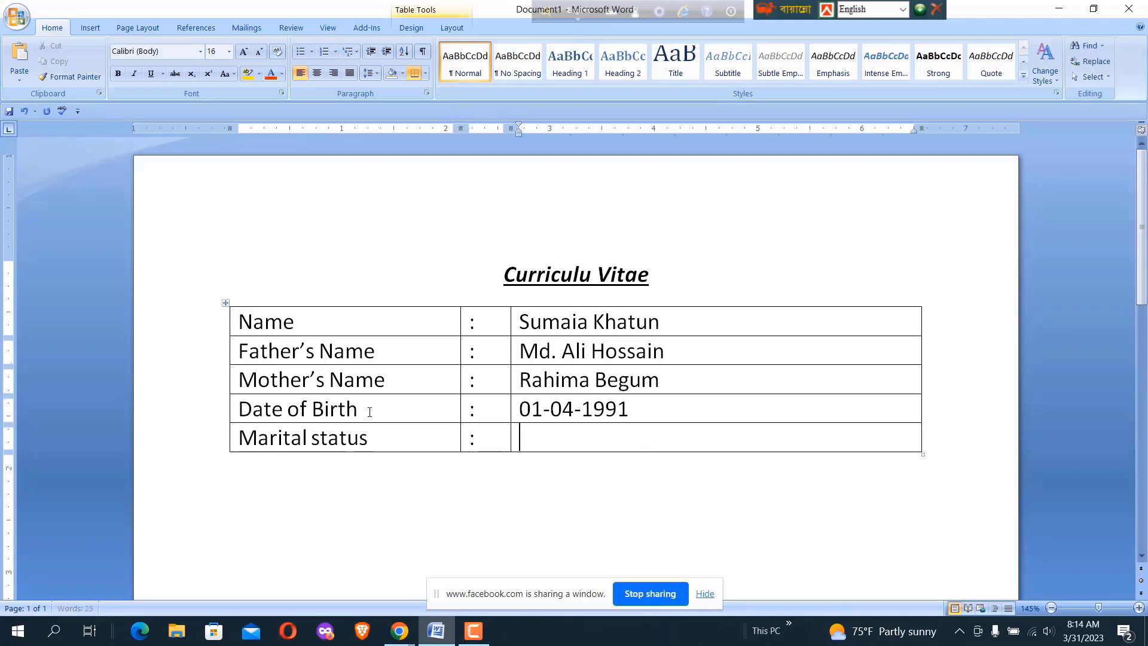
pyautogui.write('Marri')
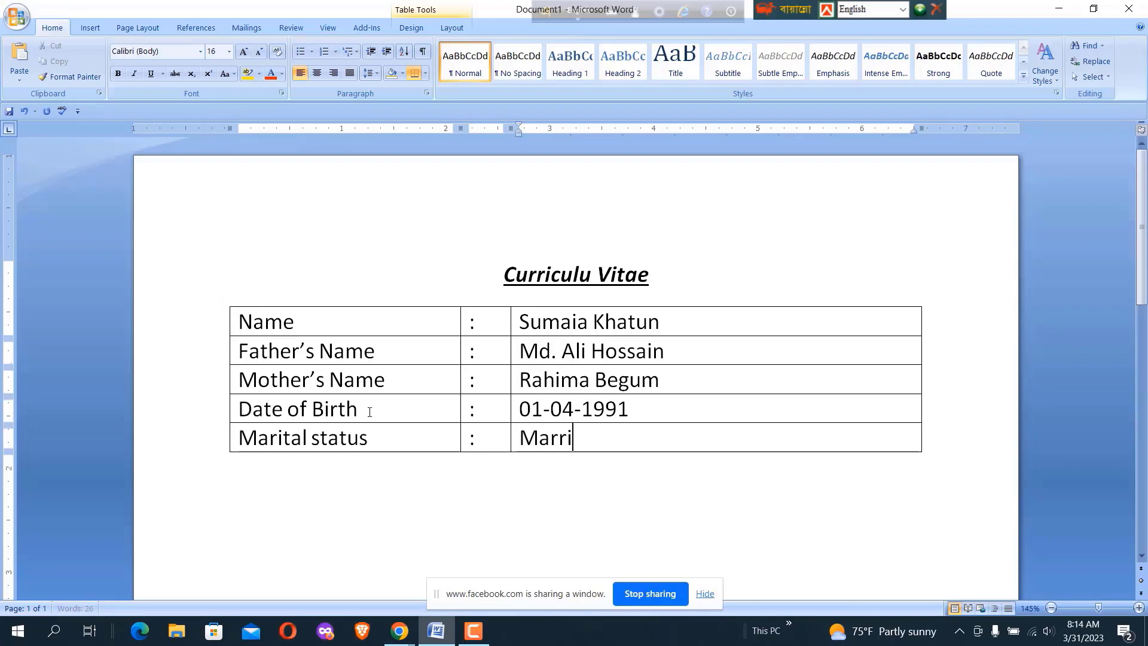
pyautogui.write('ed')
pyautogui.press('Tab')
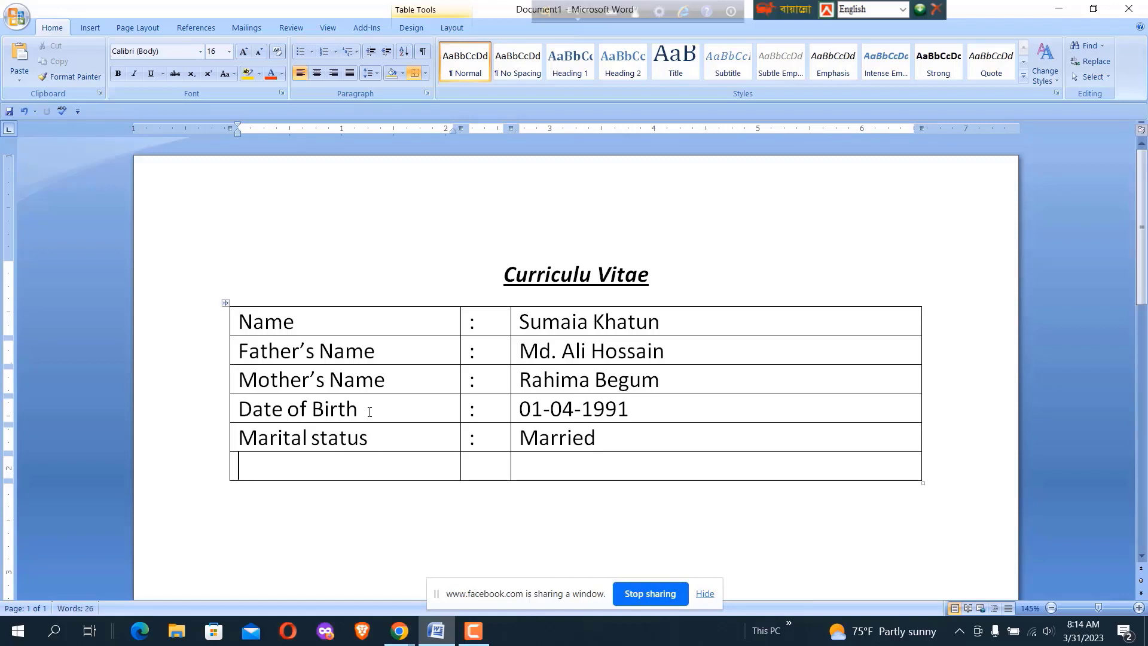
pyautogui.write('Nat')
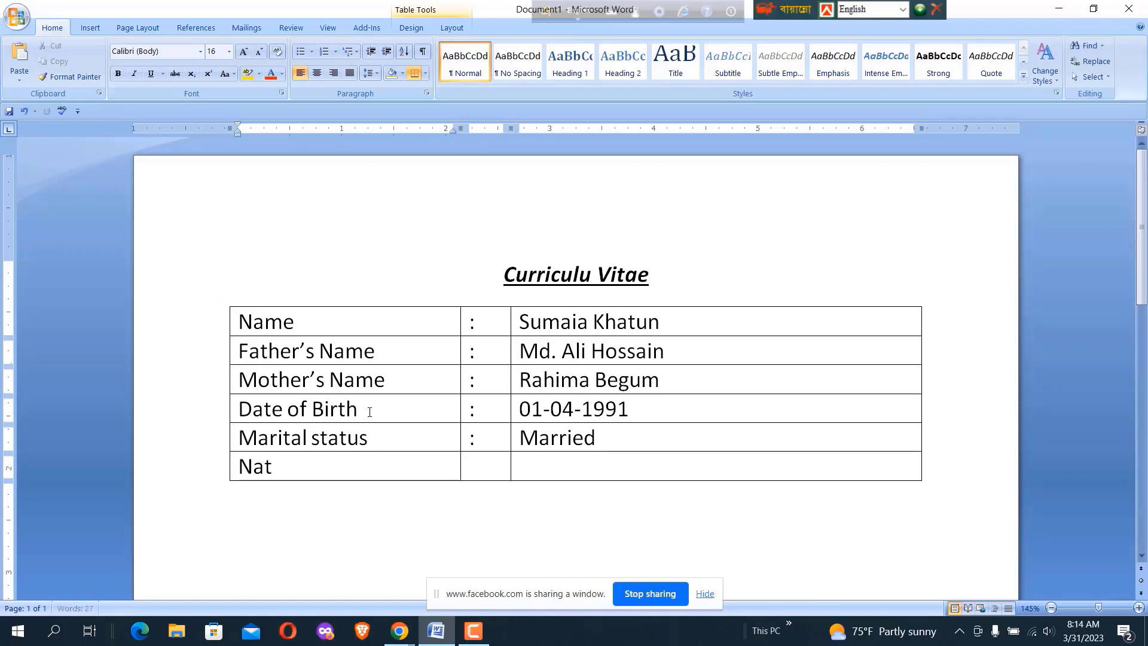
pyautogui.write('iona')
pyautogui.write('lity')
pyautogui.press('Tab')
pyautogui.write(':')
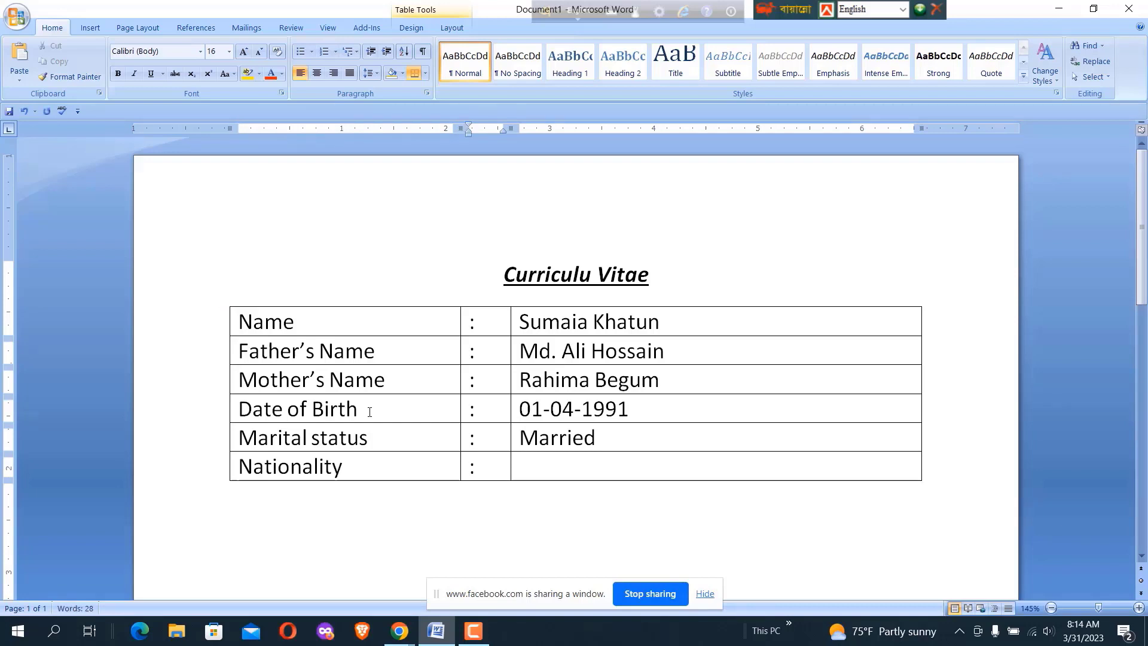
pyautogui.press('Tab')
pyautogui.write('B')
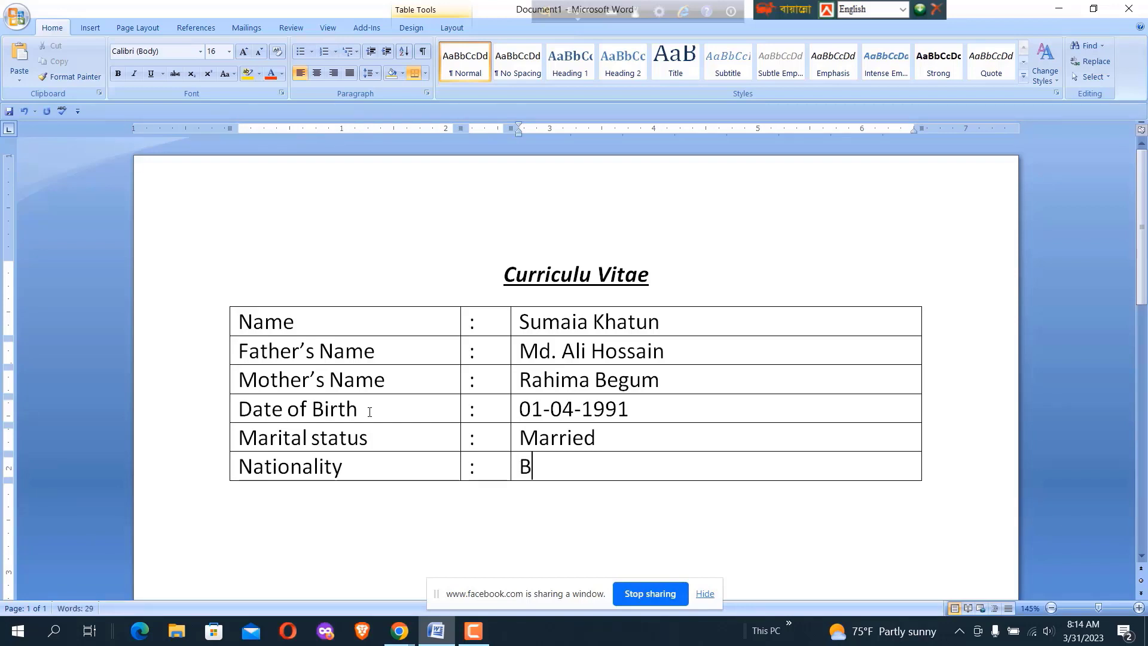
pyautogui.write('angladesh')
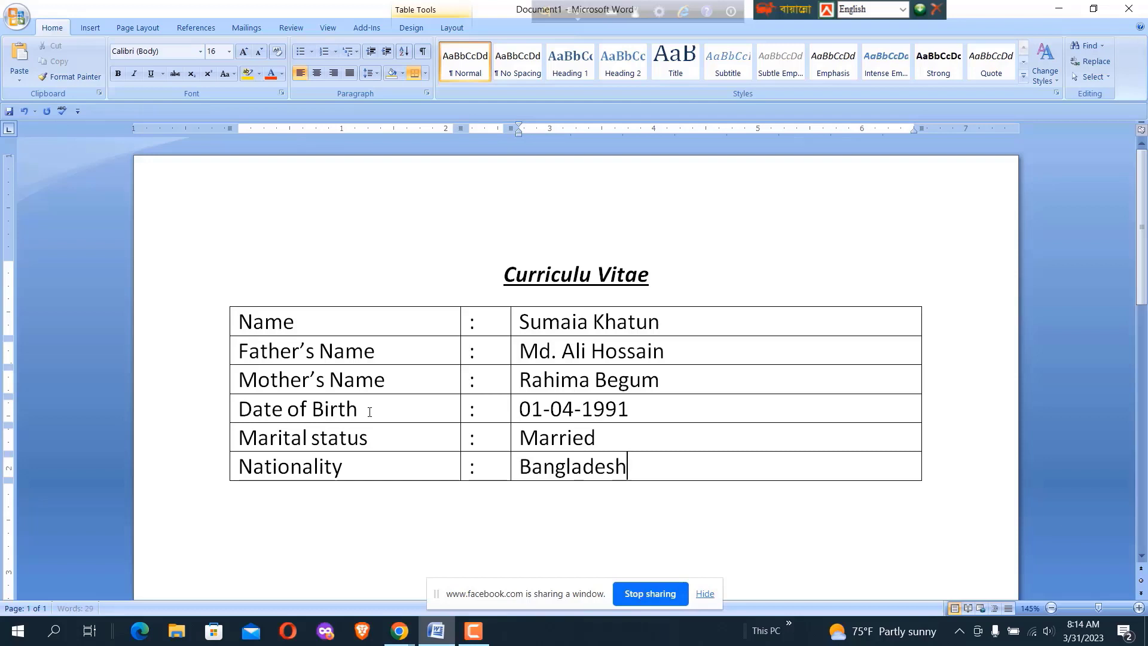
pyautogui.press('Tab')
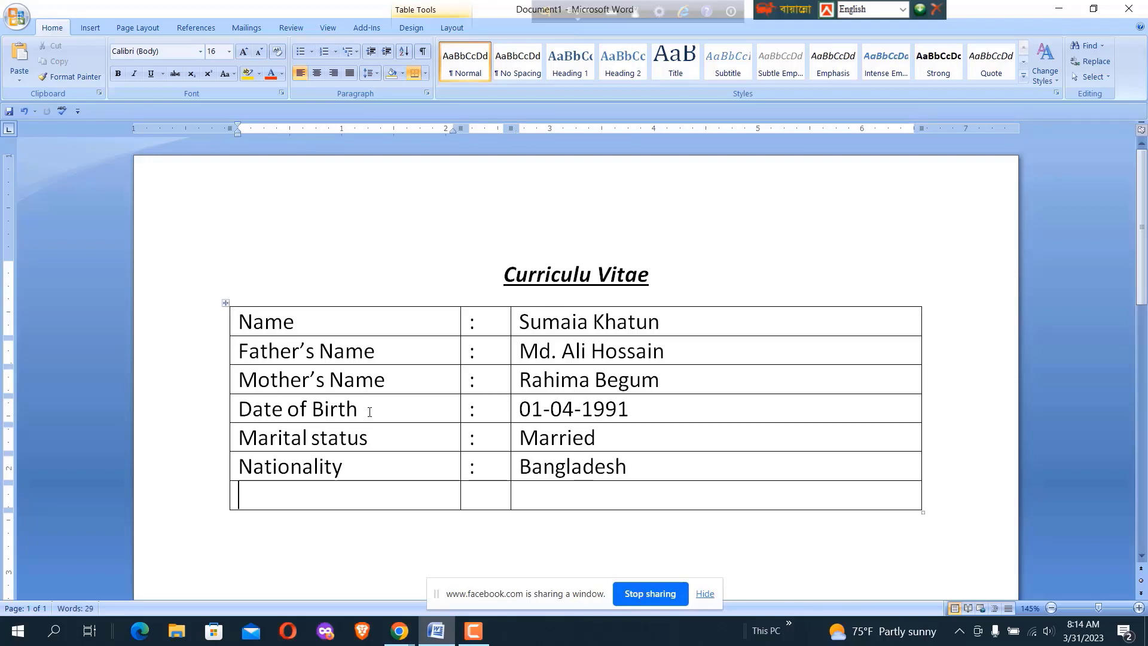
# Step: Add a Present Address row with a colon and the two-line village, post office and district address
pyautogui.write('Pre')
pyautogui.write('sent A')
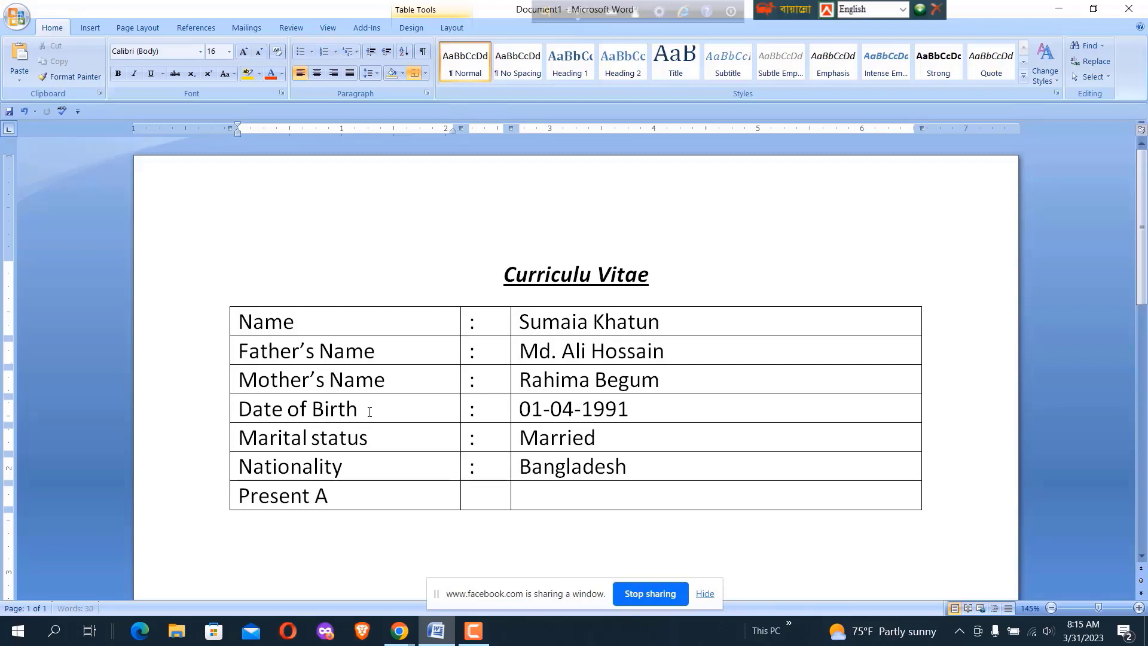
pyautogui.write('ddress')
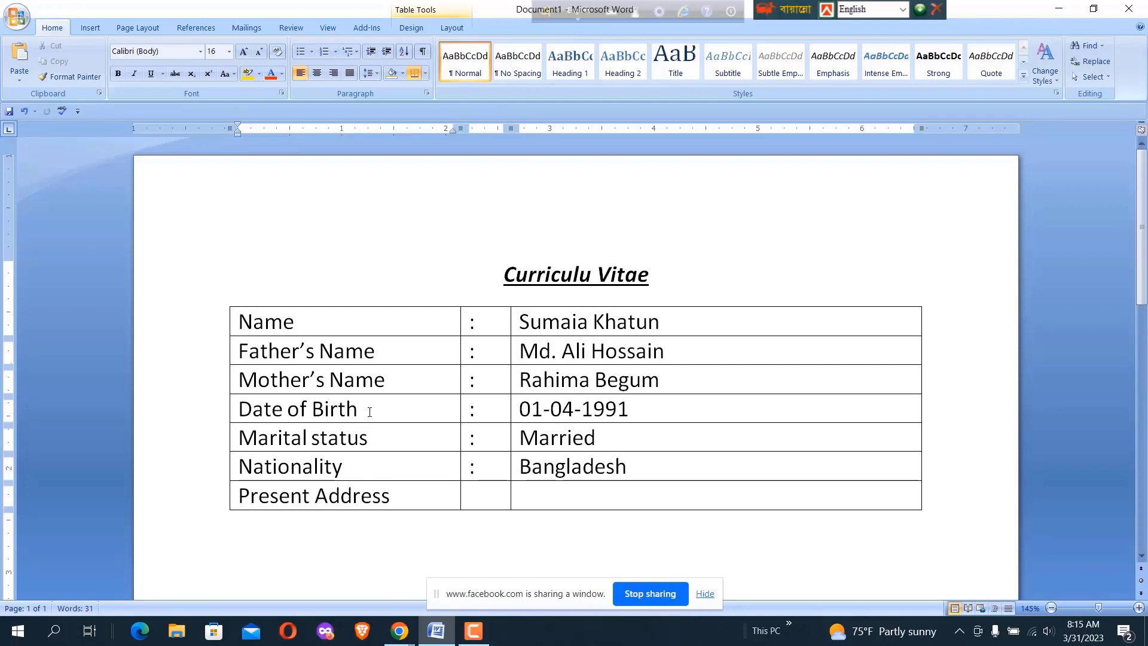
pyautogui.press('Tab')
pyautogui.write(':')
pyautogui.press('Tab')
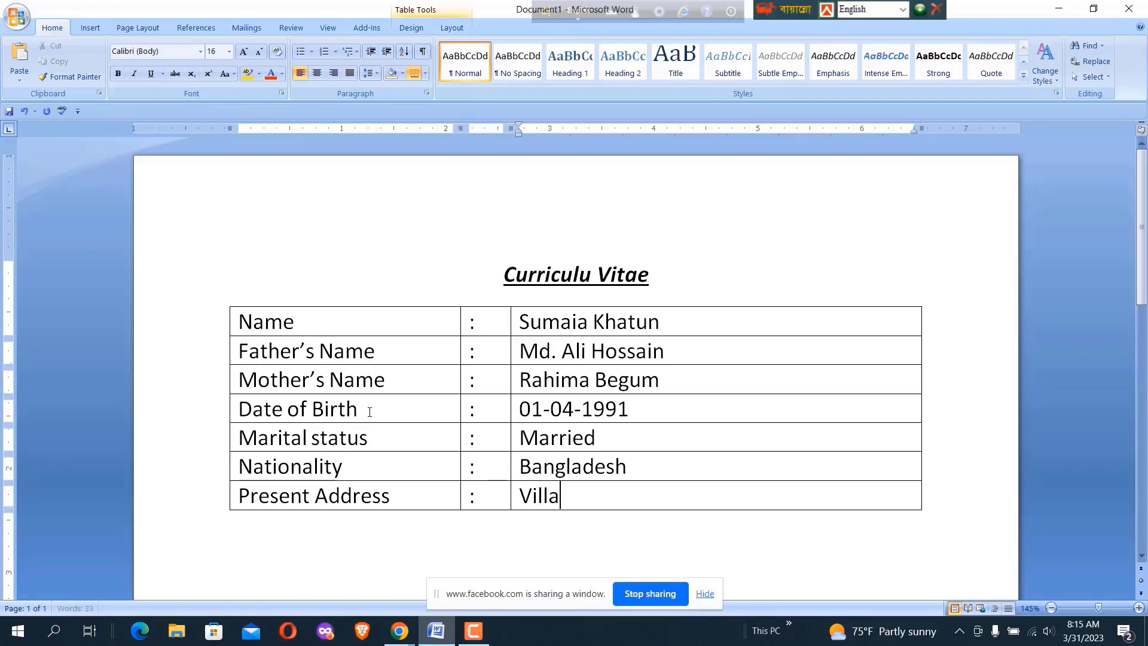
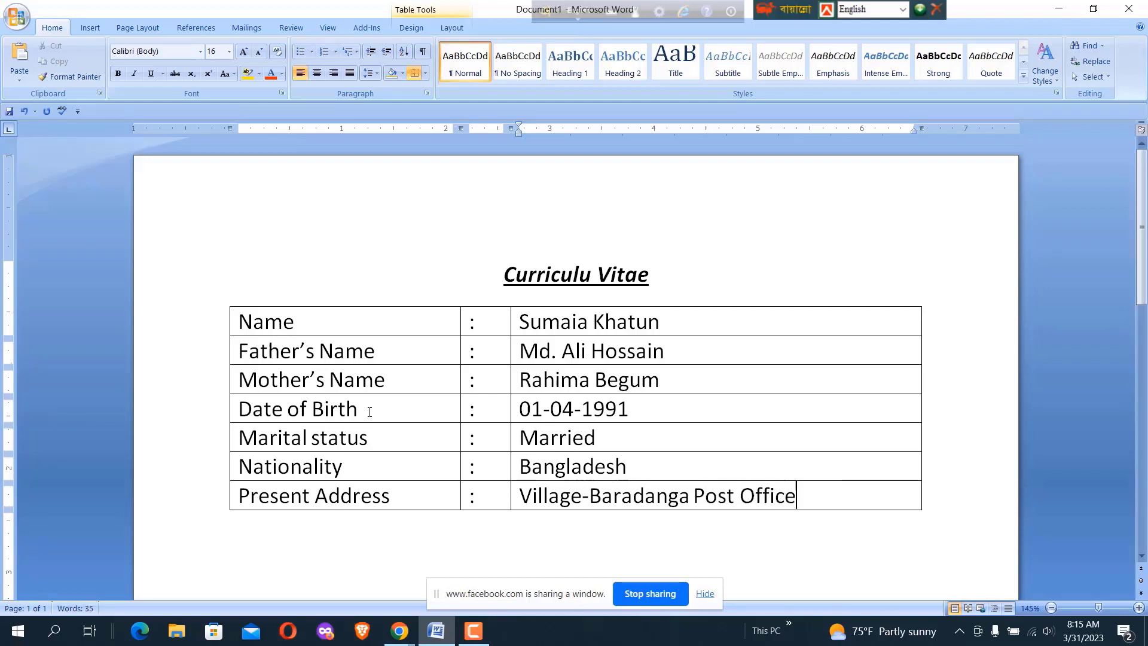
pyautogui.press('Return')
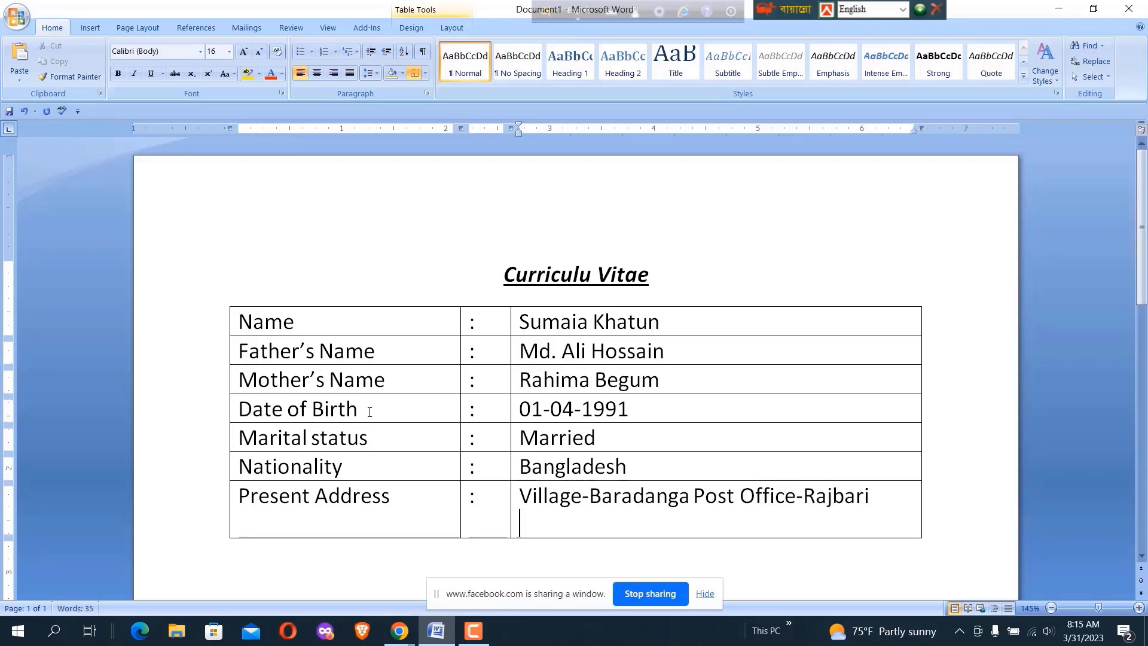
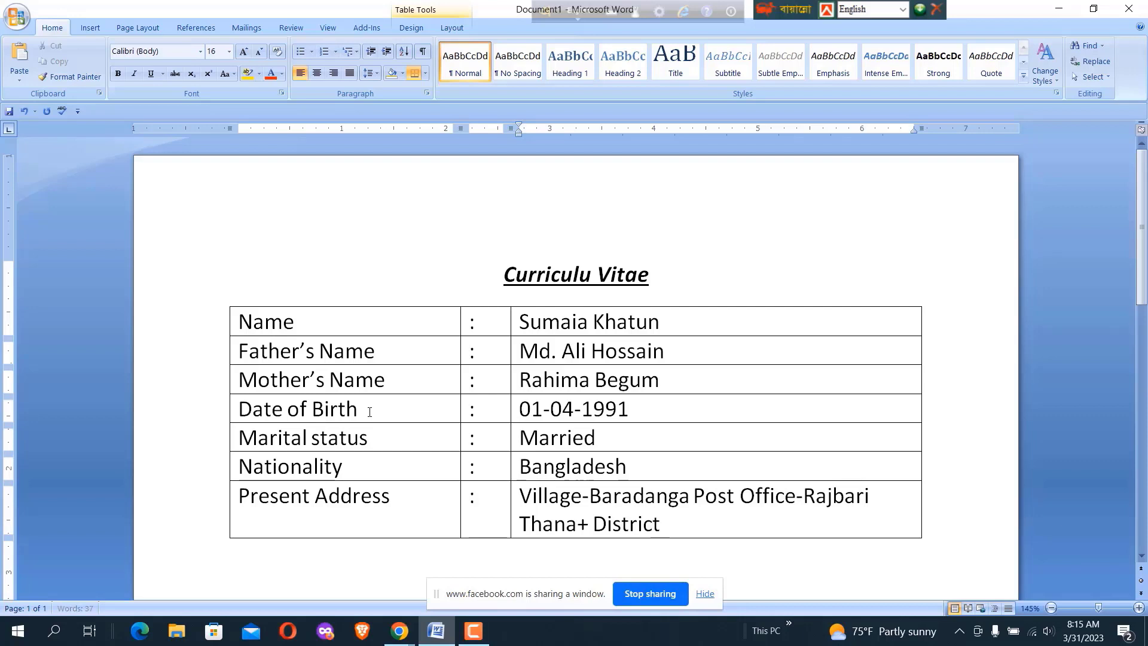
pyautogui.press('Tab')
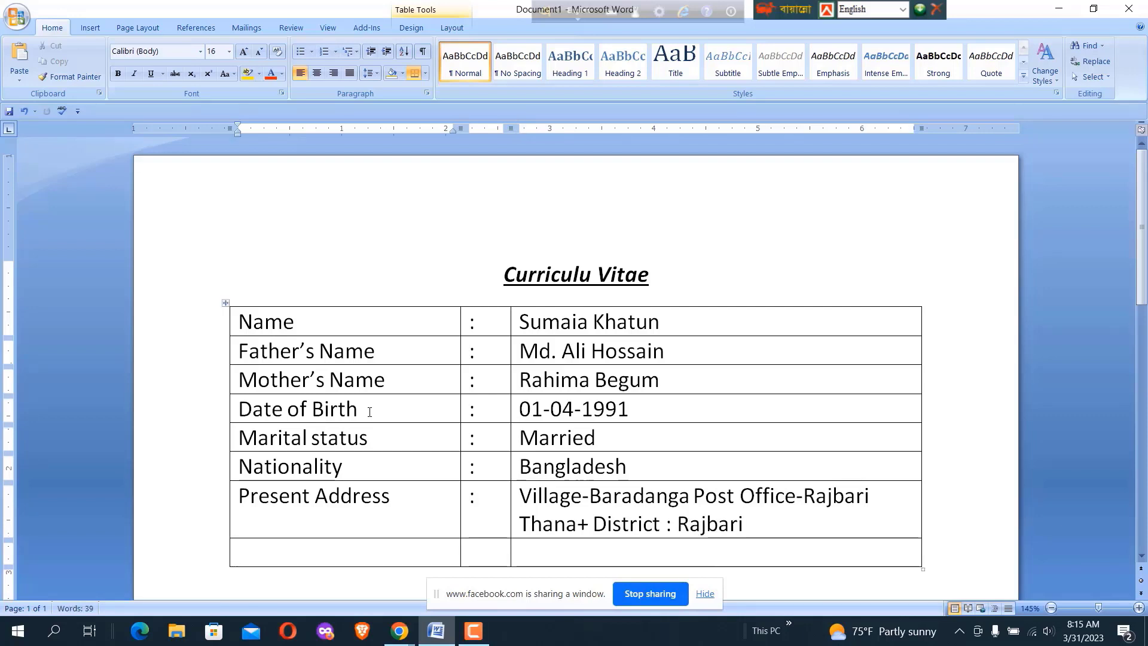
# Step: Type 'Permanent Address' and a colon in the new row's first two cells
pyautogui.scroll(-3, 368, 410)
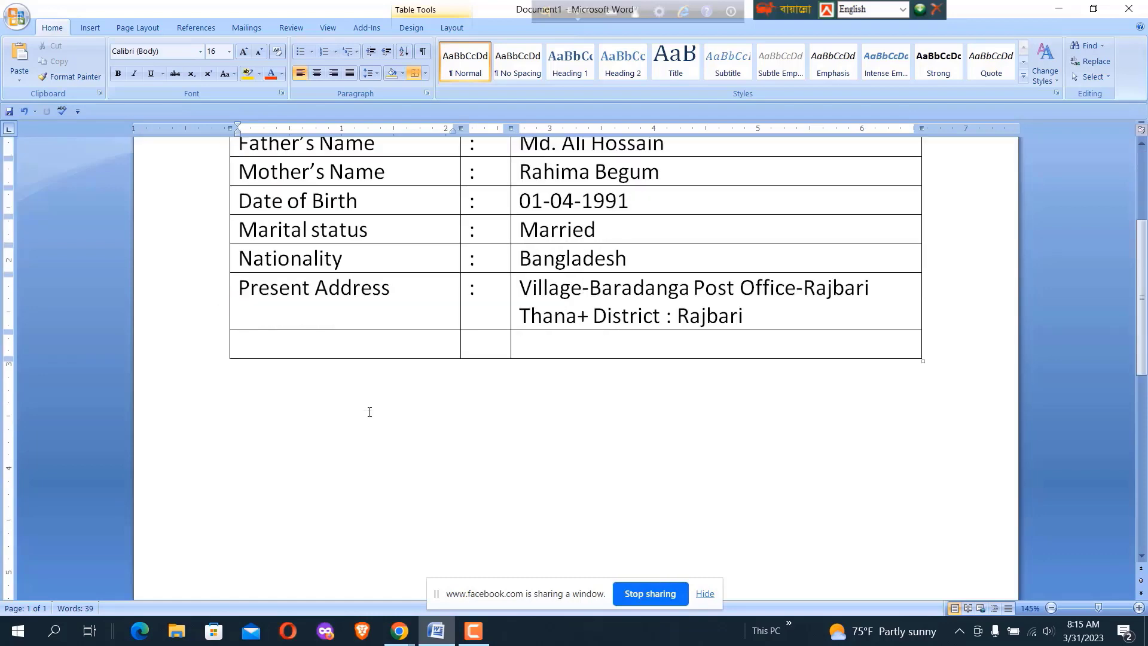
pyautogui.click(229, 299)
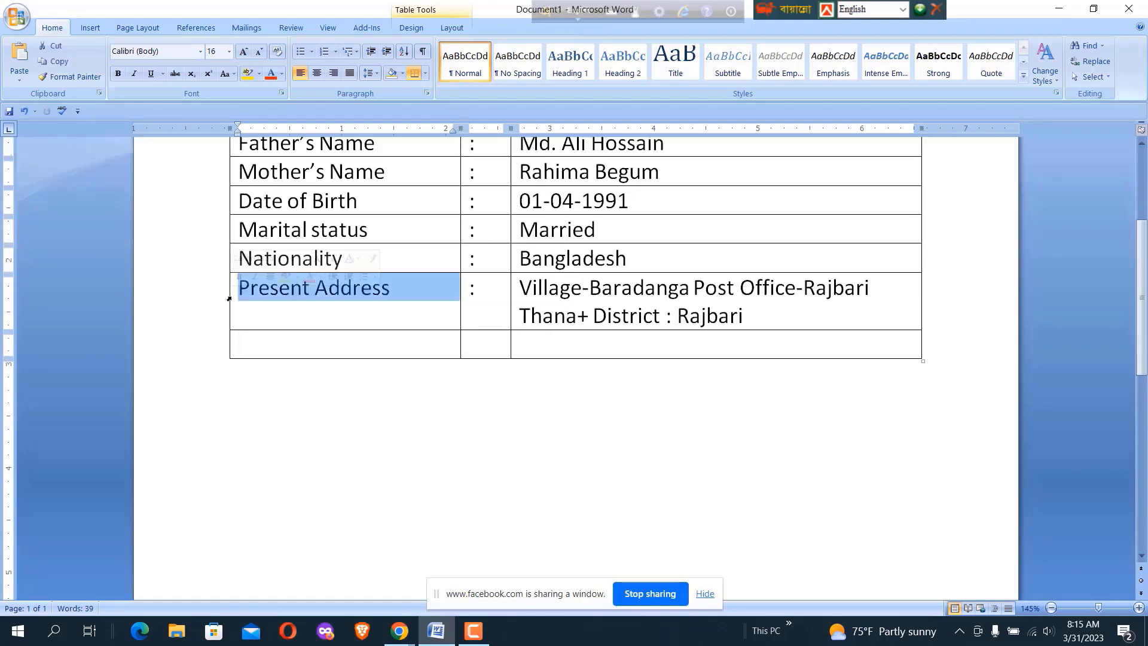
pyautogui.click(264, 352)
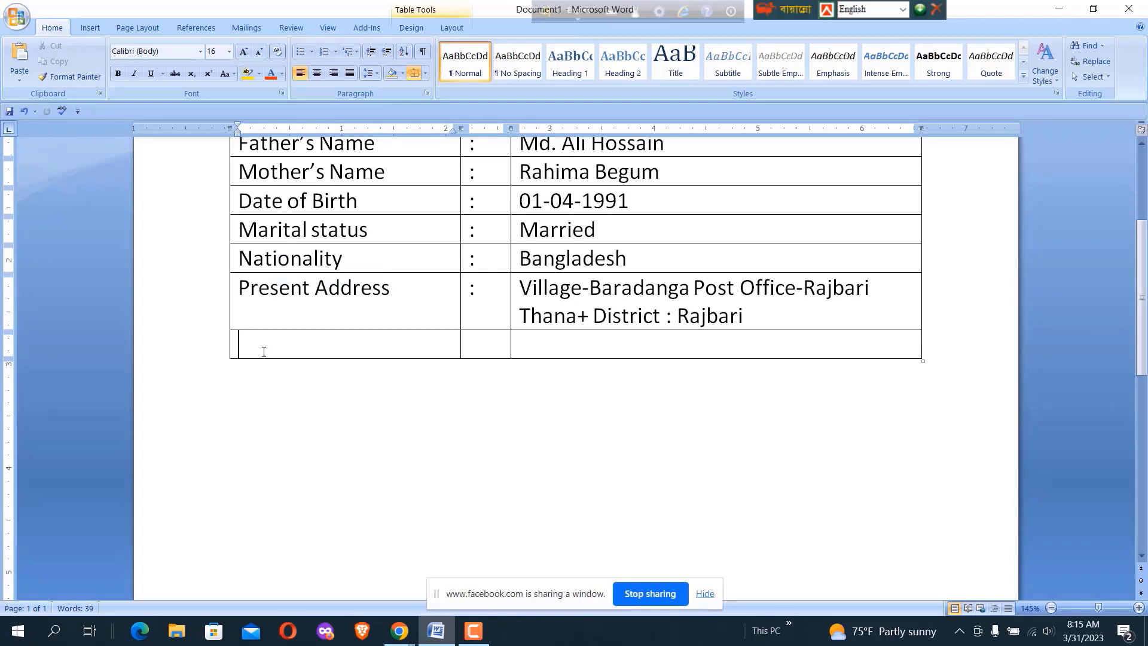
pyautogui.write('Per')
pyautogui.write('manent')
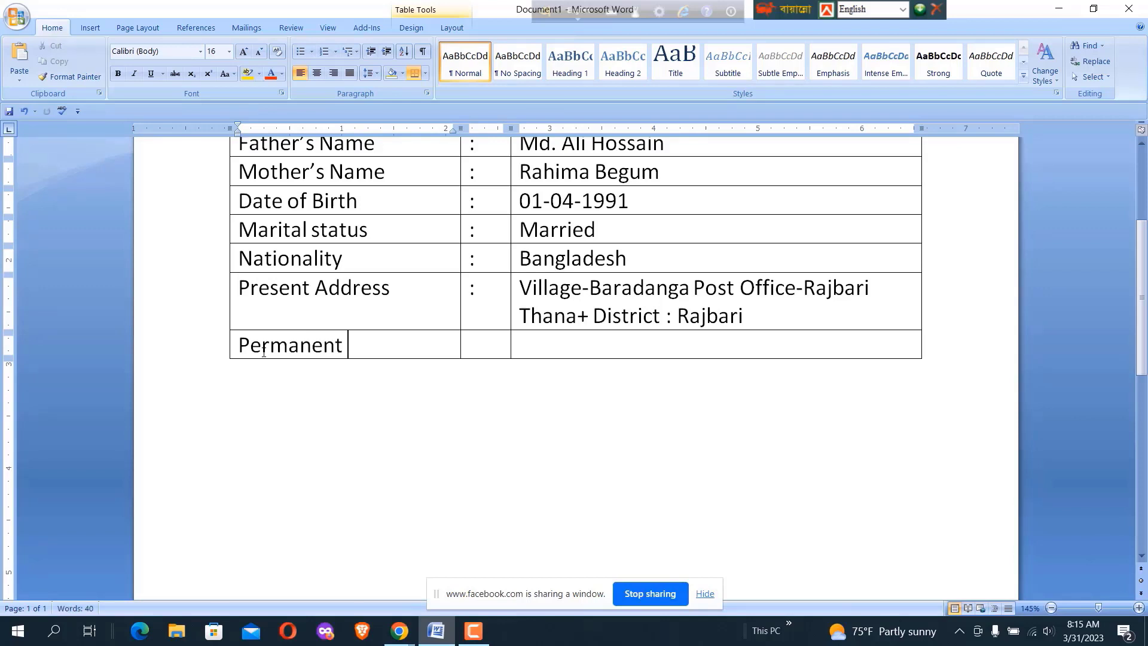
pyautogui.write(' Address')
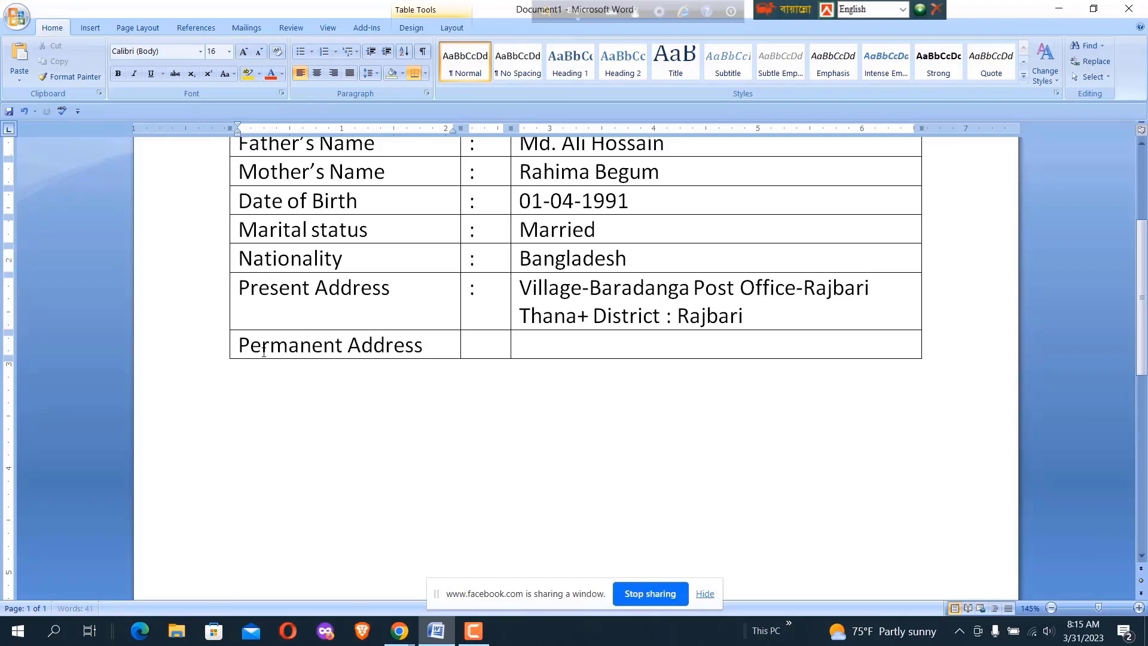
pyautogui.press('Tab')
pyautogui.write(':')
pyautogui.press('Tab')
# Step: Copy the present address into the Permanent Address value cell and add another row
pyautogui.click(511, 295)
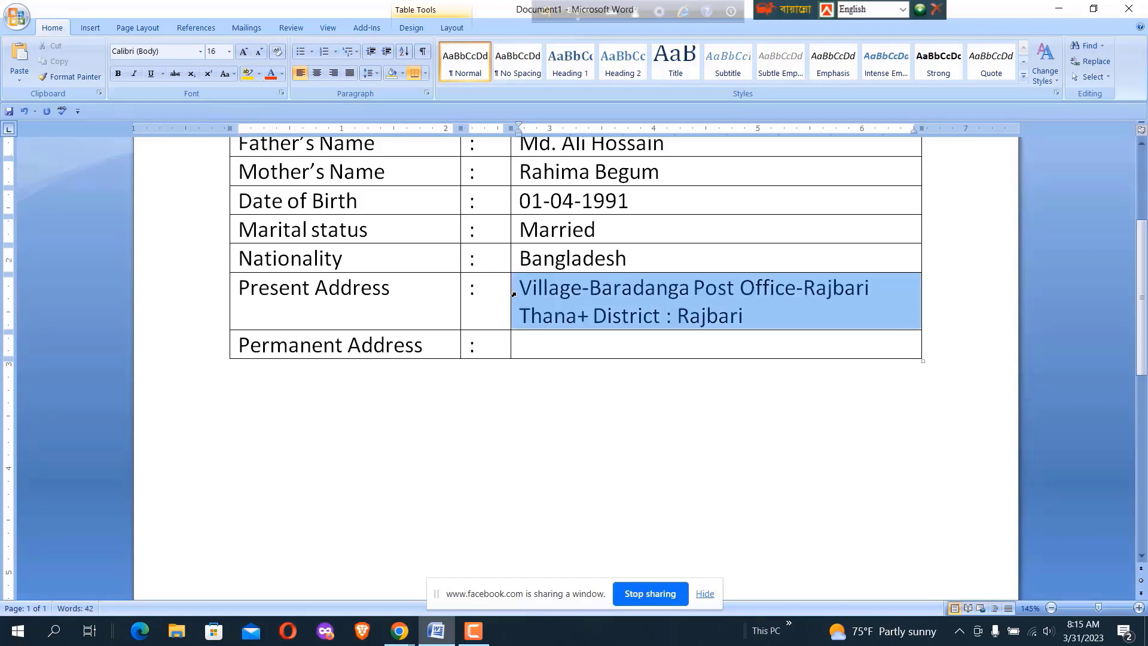
pyautogui.rightClick(562, 301)
pyautogui.click(604, 332)
pyautogui.click(543, 347)
pyautogui.rightClick(543, 347)
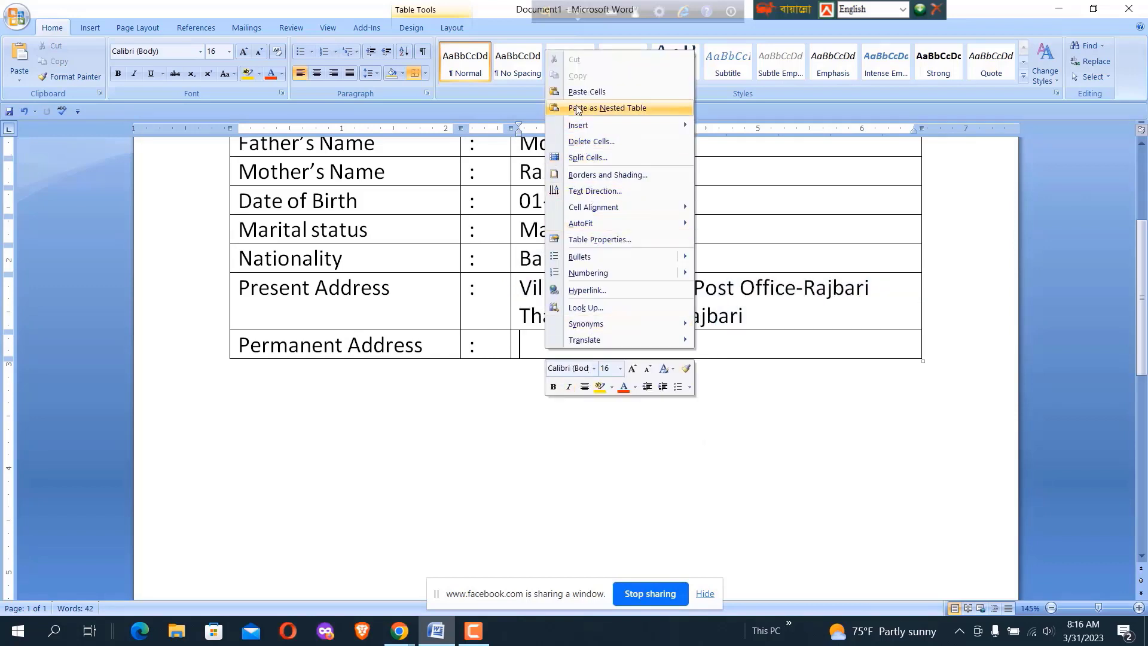
pyautogui.click(592, 92)
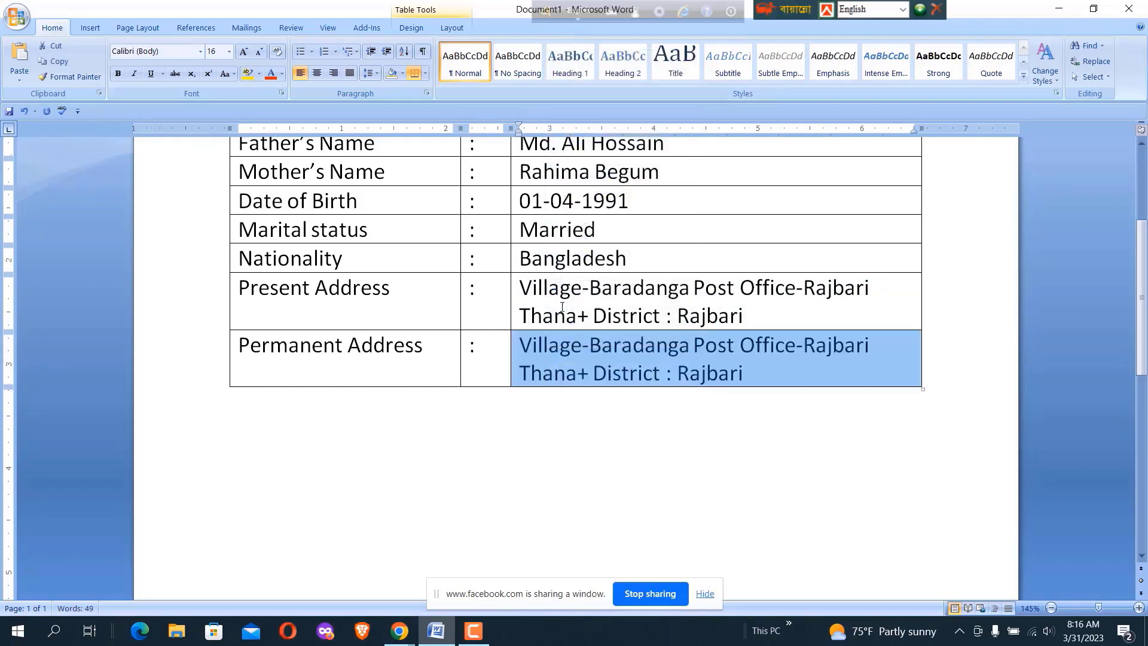
pyautogui.press('Tab')
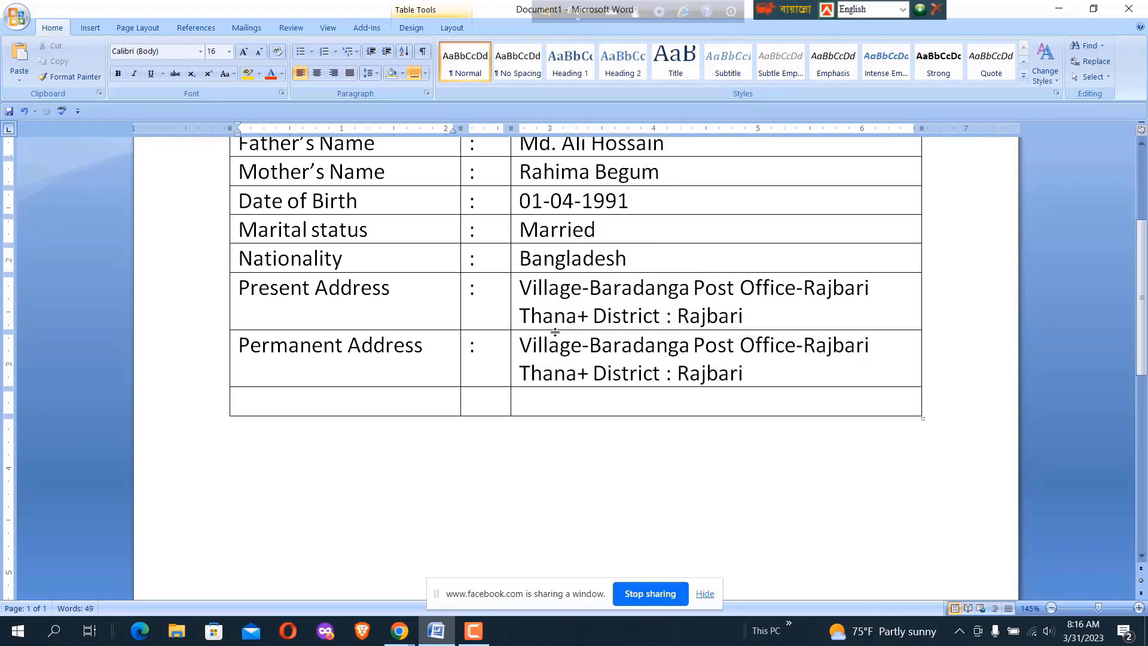
# Step: Add a 'Religino' row with a colon and the value islam
pyautogui.write('Re')
pyautogui.write('ligin')
pyautogui.write('o')
pyautogui.press('Tab')
pyautogui.write(':')
pyautogui.press('Tab')
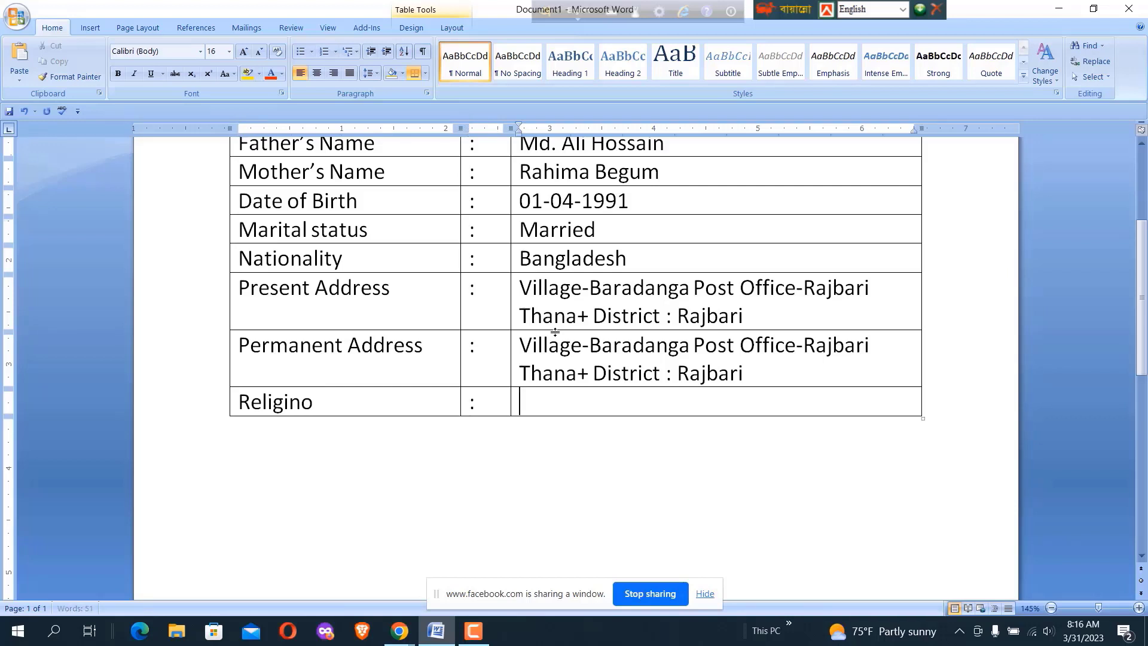
pyautogui.write('lam')
pyautogui.press('Tab')
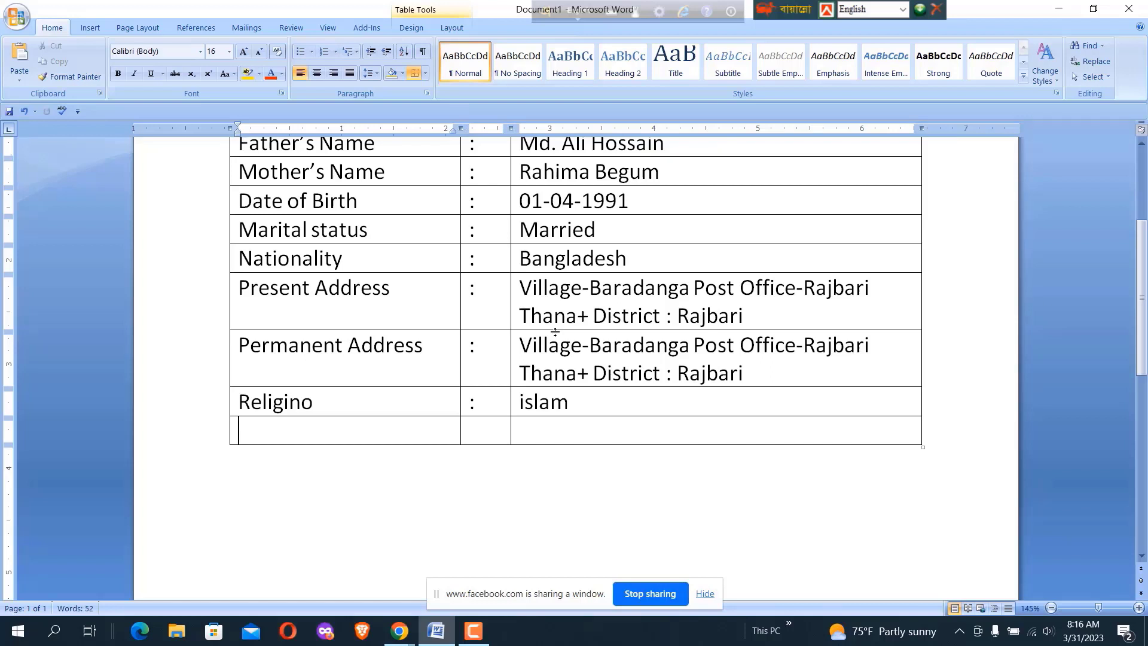
# Step: Add a Mobile Number row with a colon and the phone number
pyautogui.write('Mob')
pyautogui.write('ile Nu')
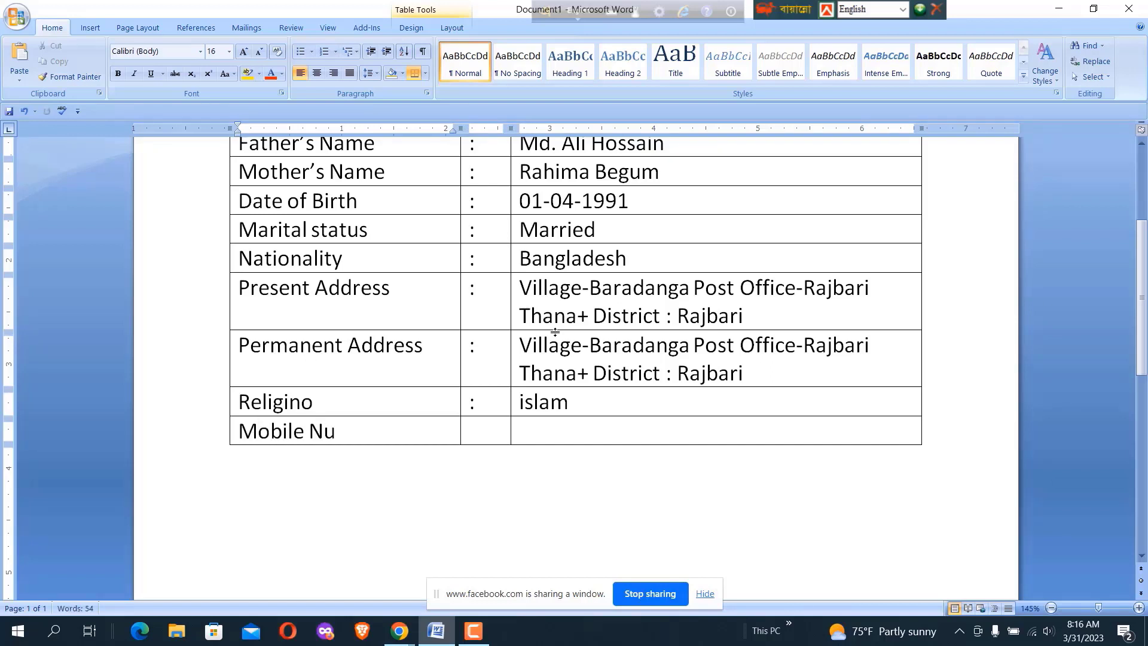
pyautogui.write('mber')
pyautogui.press('Tab')
pyautogui.write(':')
pyautogui.press('Tab')
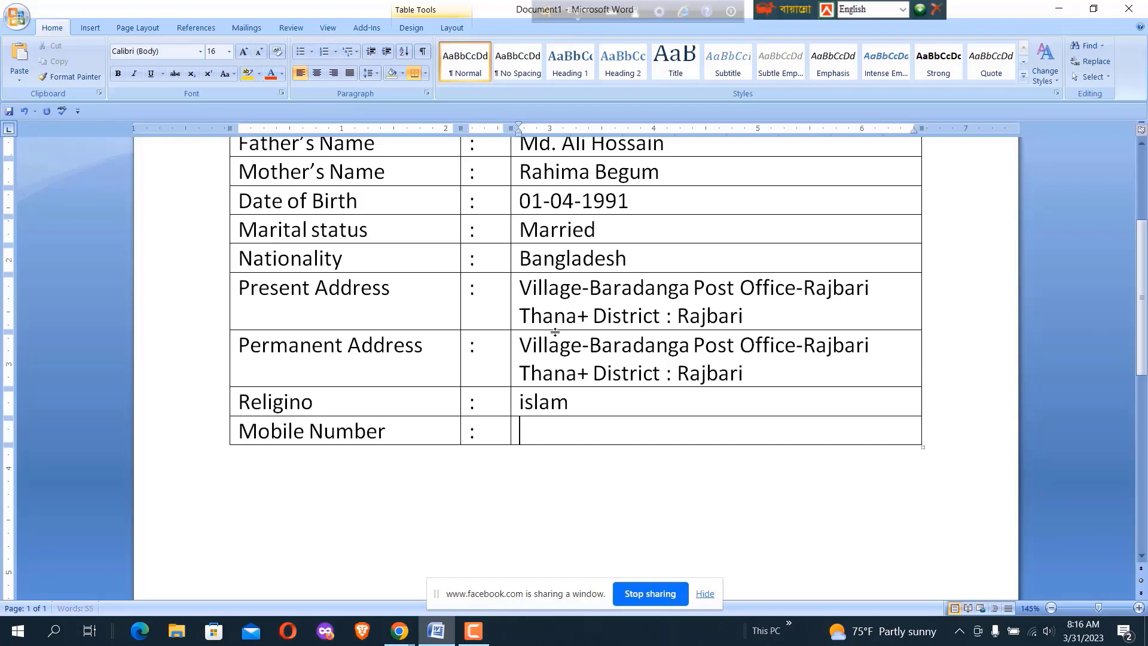
pyautogui.write('01')
pyautogui.write('700000')
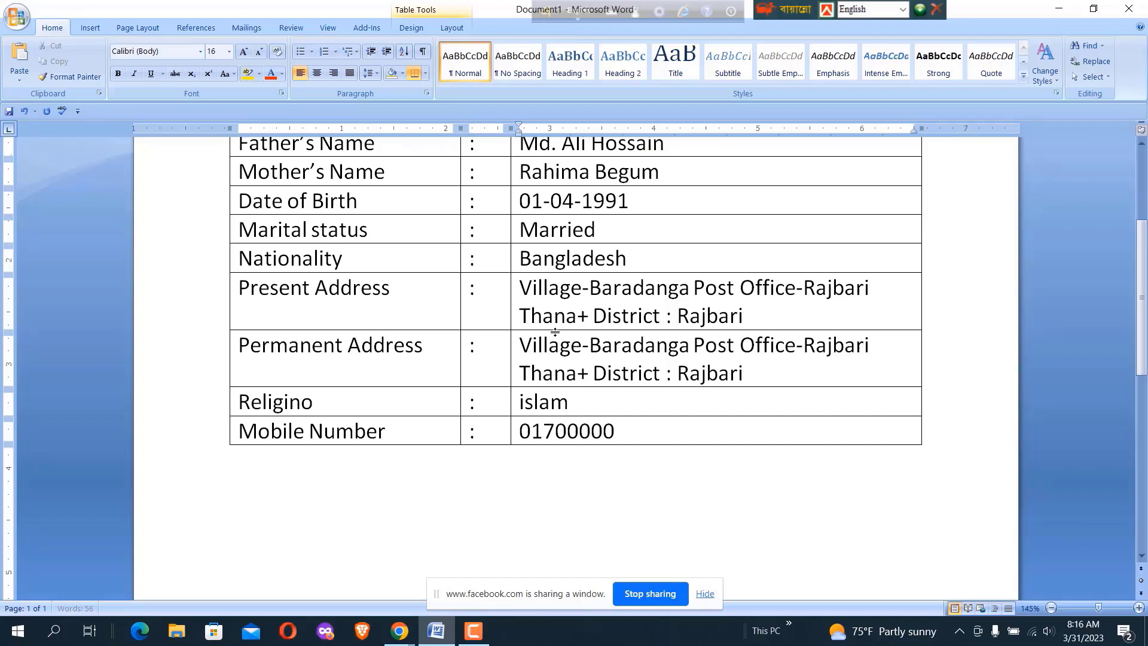
pyautogui.write('000')
pyautogui.press('Tab')
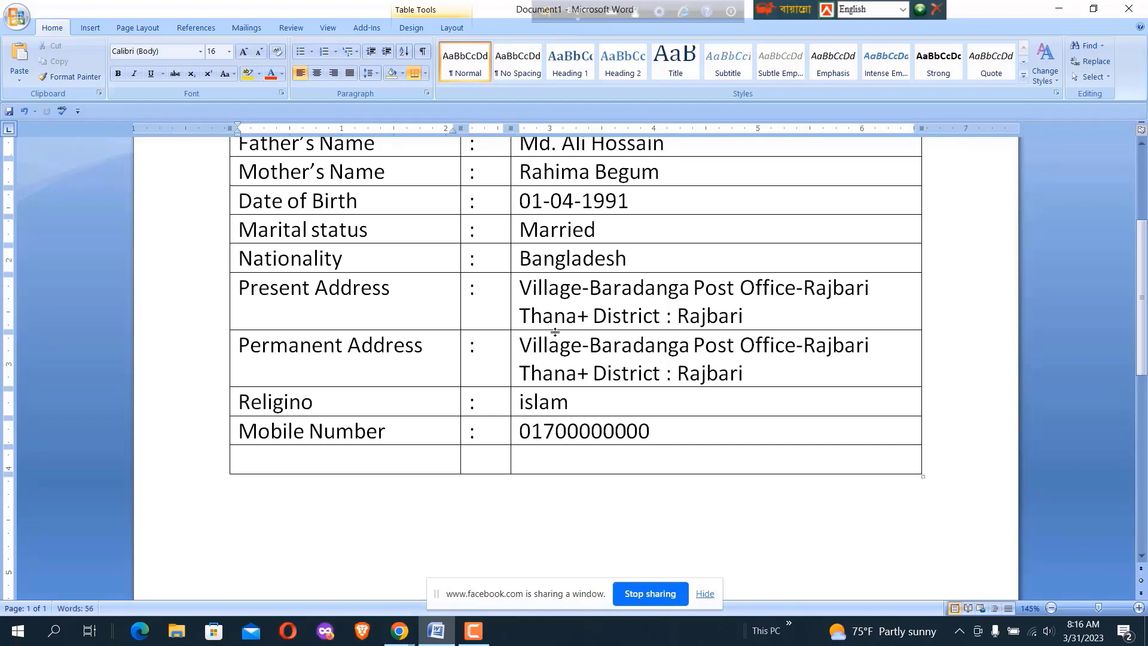
# Step: Type the 'Educational Qualification' label and widen the first column so it fits
pyautogui.write('Educ')
pyautogui.write('atio')
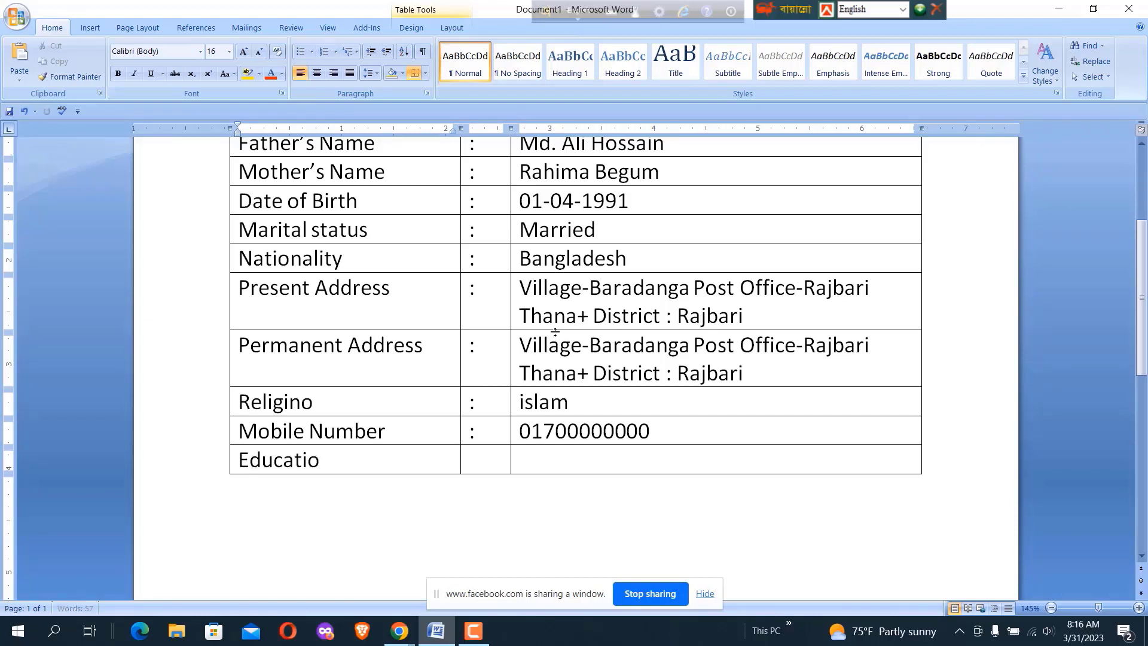
pyautogui.write('nal')
pyautogui.write(' Qu')
pyautogui.press('BackSpace')
pyautogui.write('ualifi')
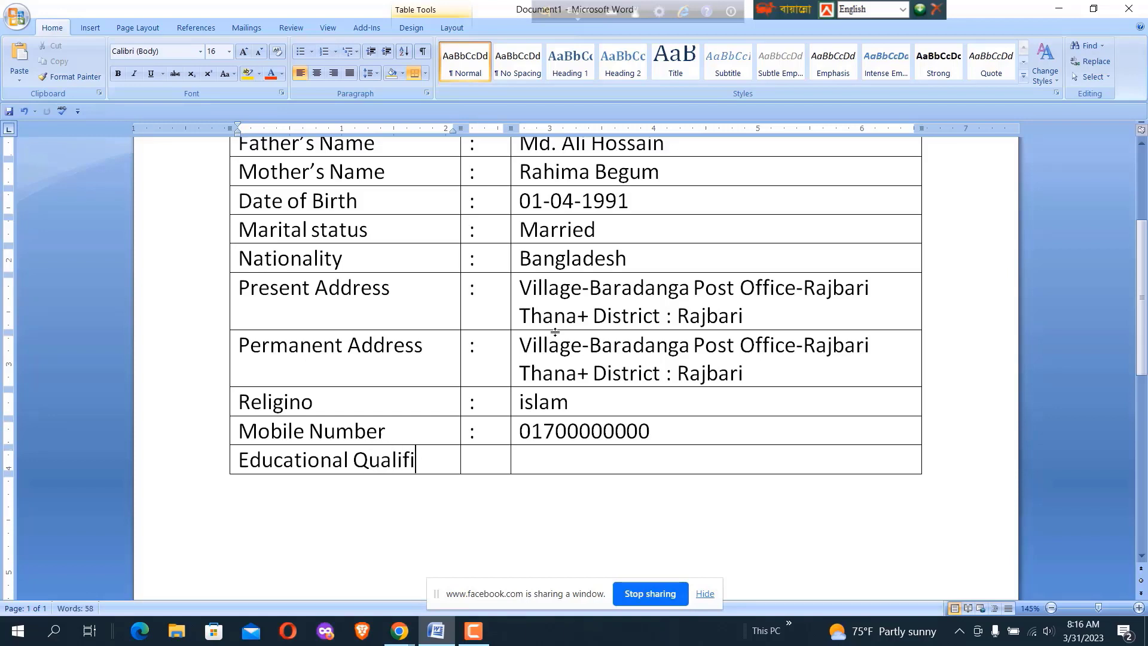
pyautogui.write('cation')
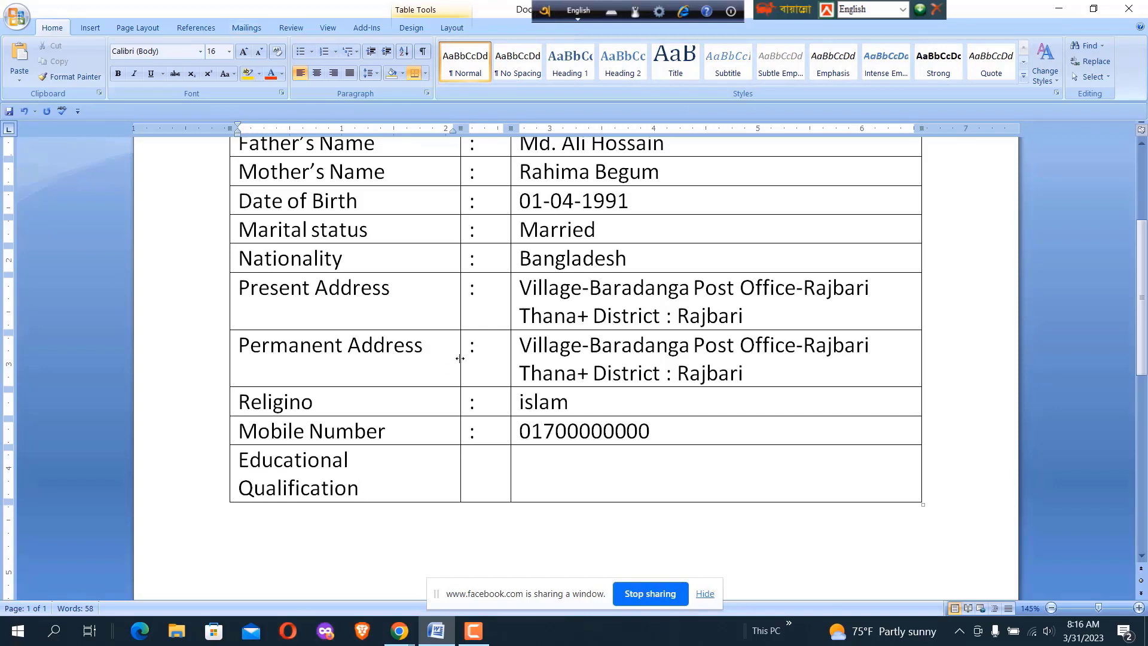
pyautogui.moveTo(460, 359); pyautogui.dragTo(490, 358)
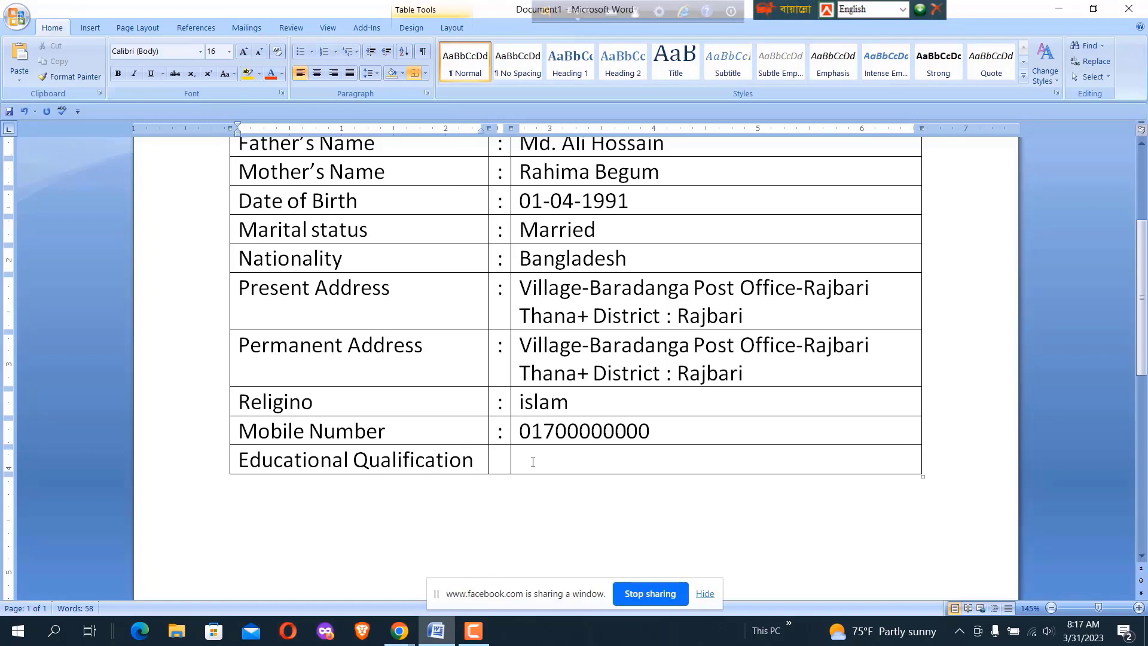
pyautogui.scroll(-3, 393, 447)
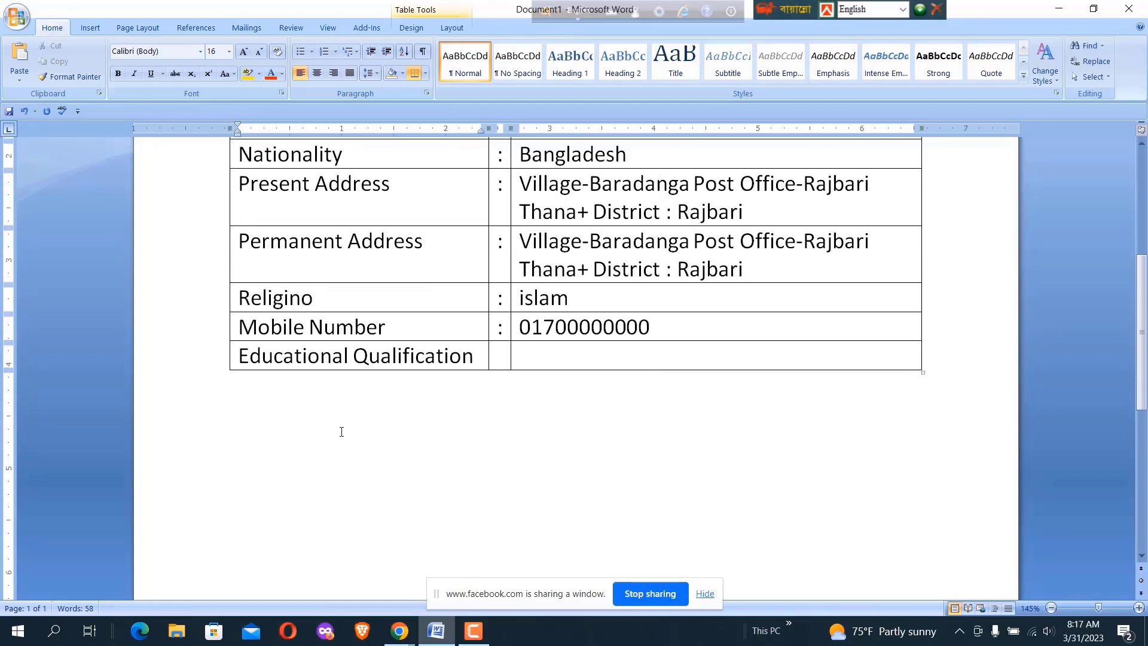
# Step: Insert a 4-column, 2-row table in the empty paragraph below the CV table
pyautogui.click(311, 405)
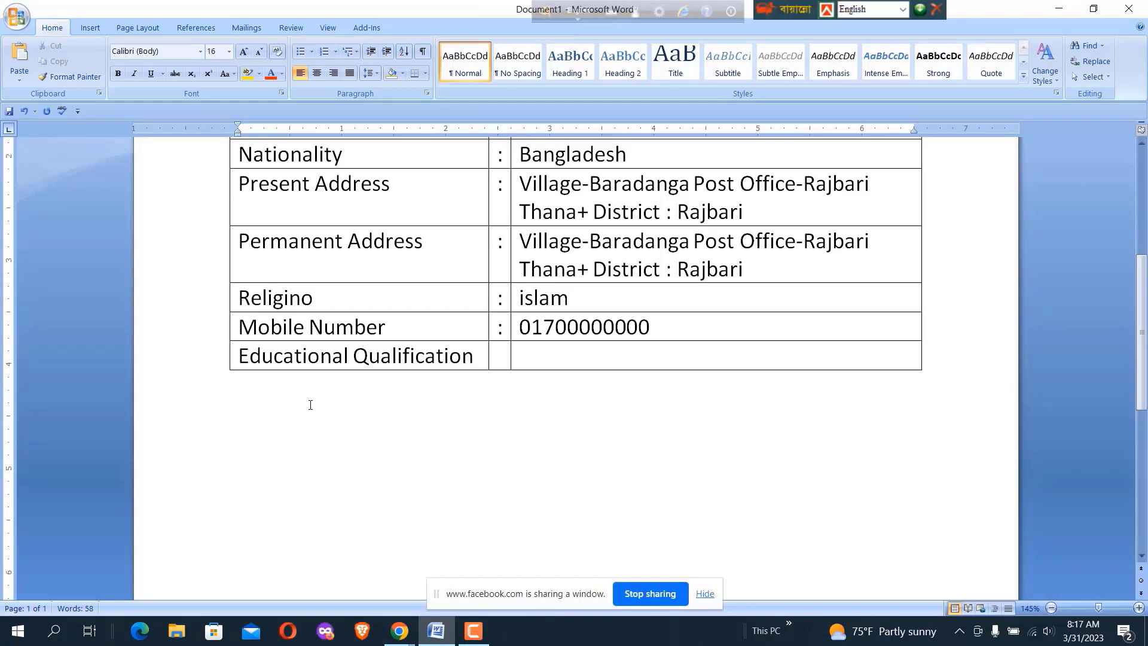
pyautogui.click(91, 28)
pyautogui.click(114, 75)
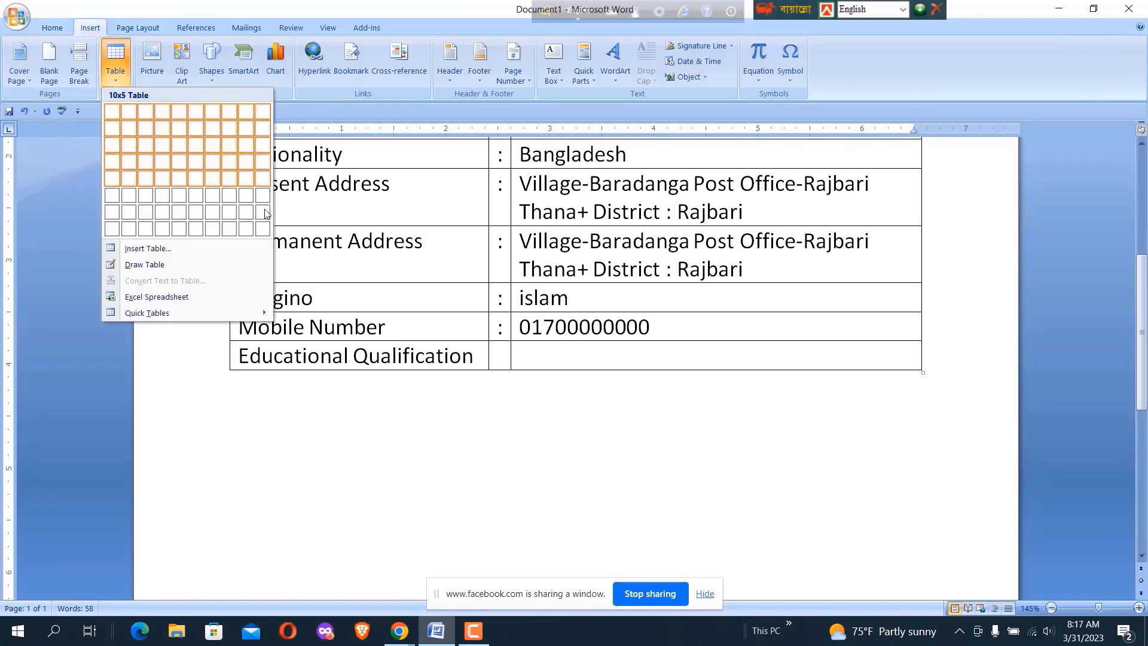
pyautogui.click(137, 249)
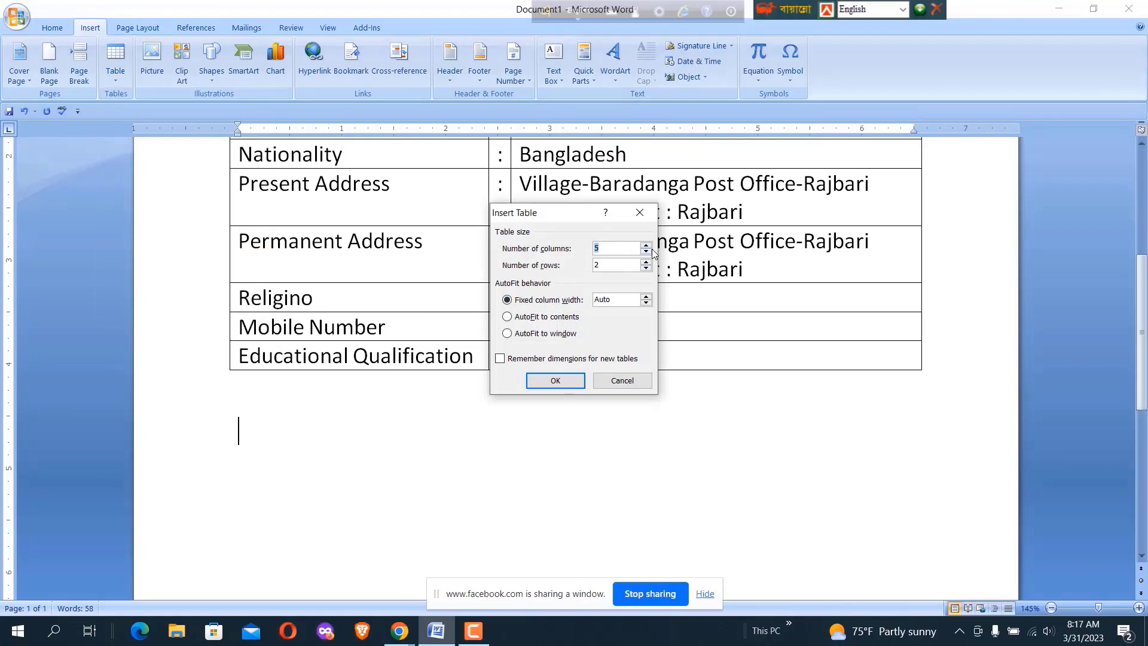
pyautogui.click(556, 381)
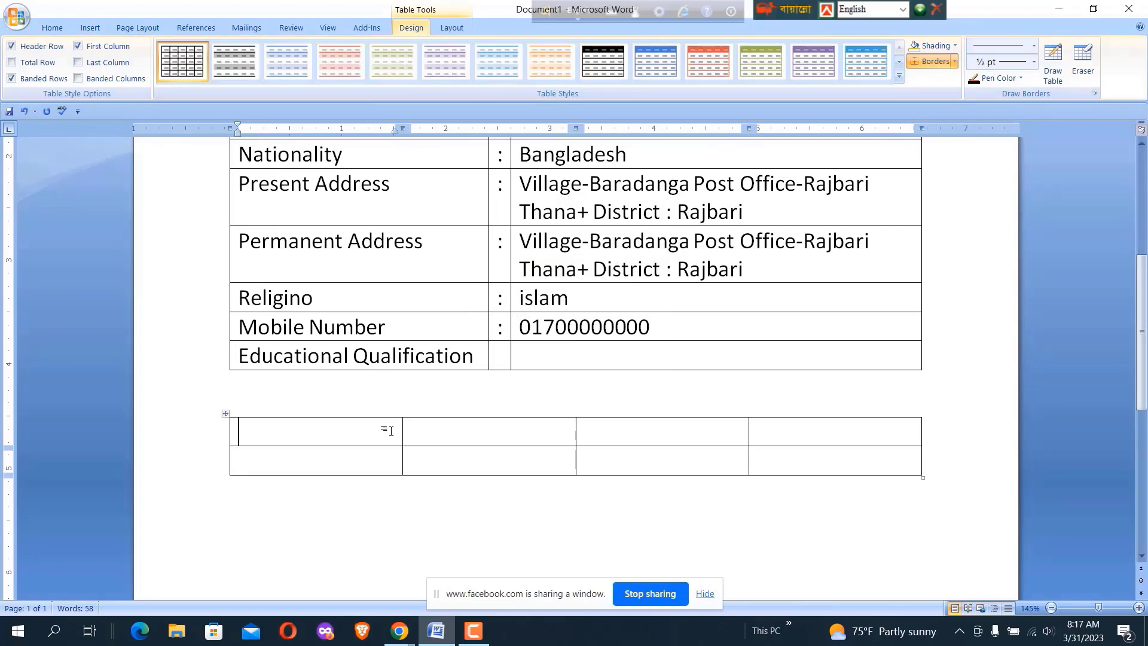
# Step: Type the header row: Examination, Board, Year, Grade/Division
pyautogui.write('W')
pyautogui.press('BackSpace')
pyautogui.write('Ex')
pyautogui.write('aminati')
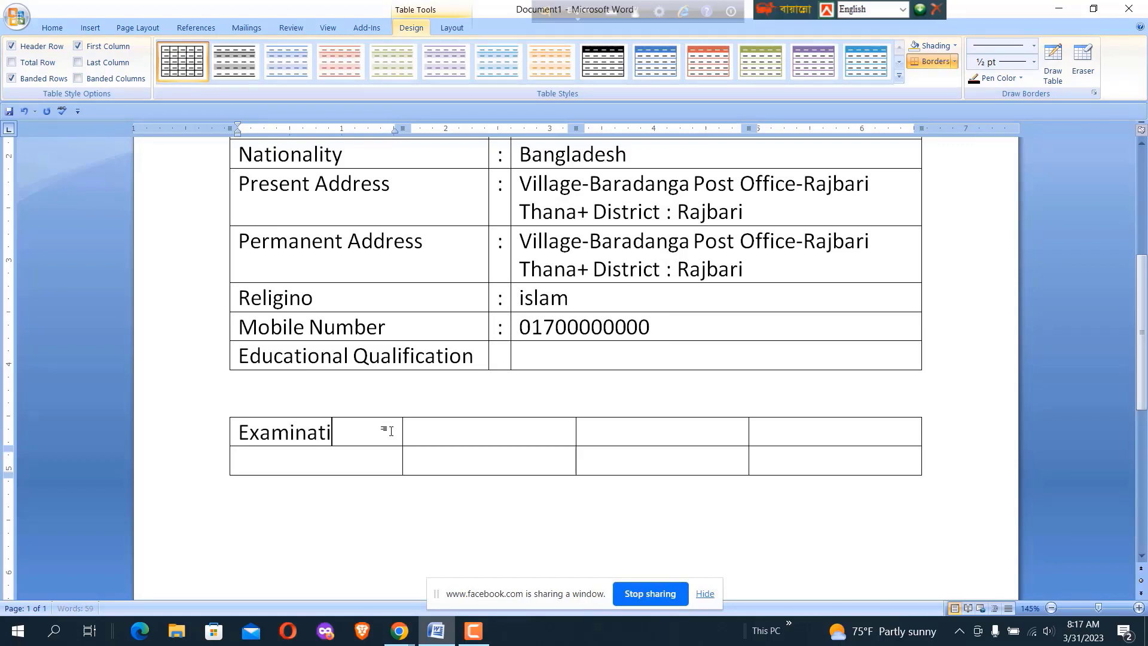
pyautogui.write('on')
pyautogui.press('Tab')
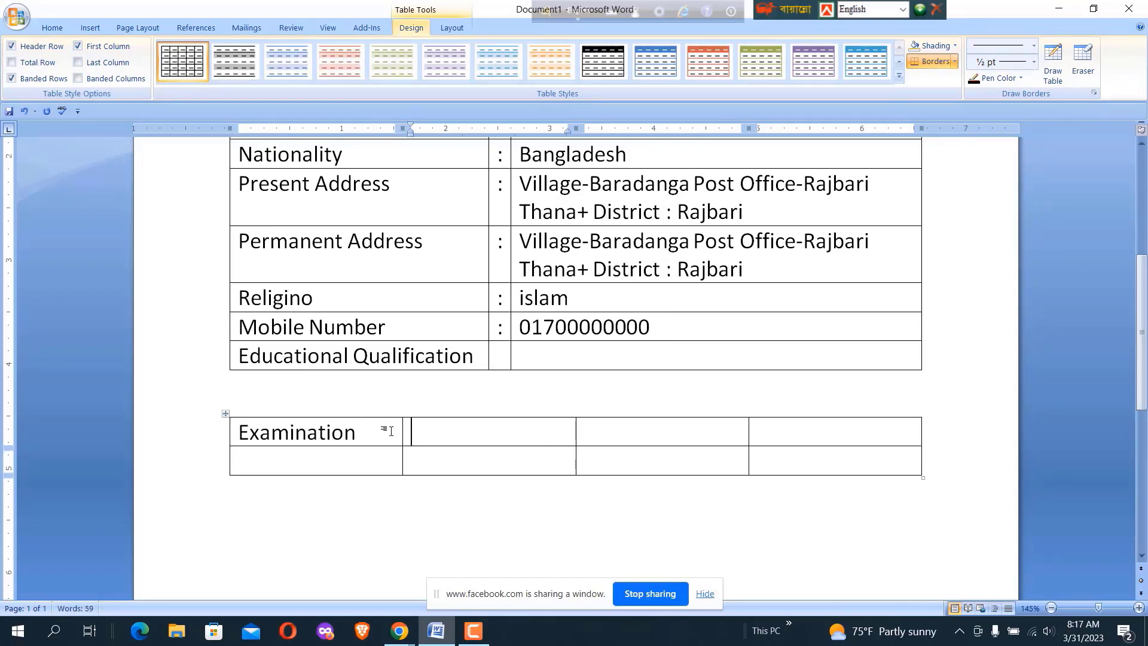
pyautogui.write('Boar')
pyautogui.write('d')
pyautogui.press('Tab')
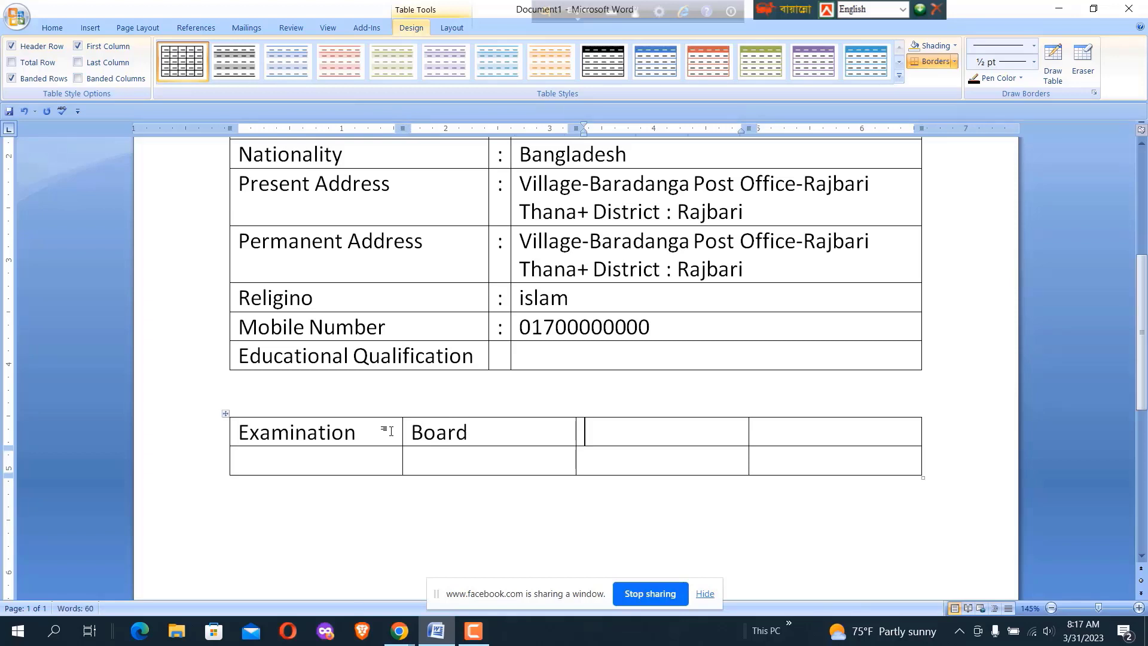
pyautogui.write('Year')
pyautogui.press('Tab')
pyautogui.write('Gra')
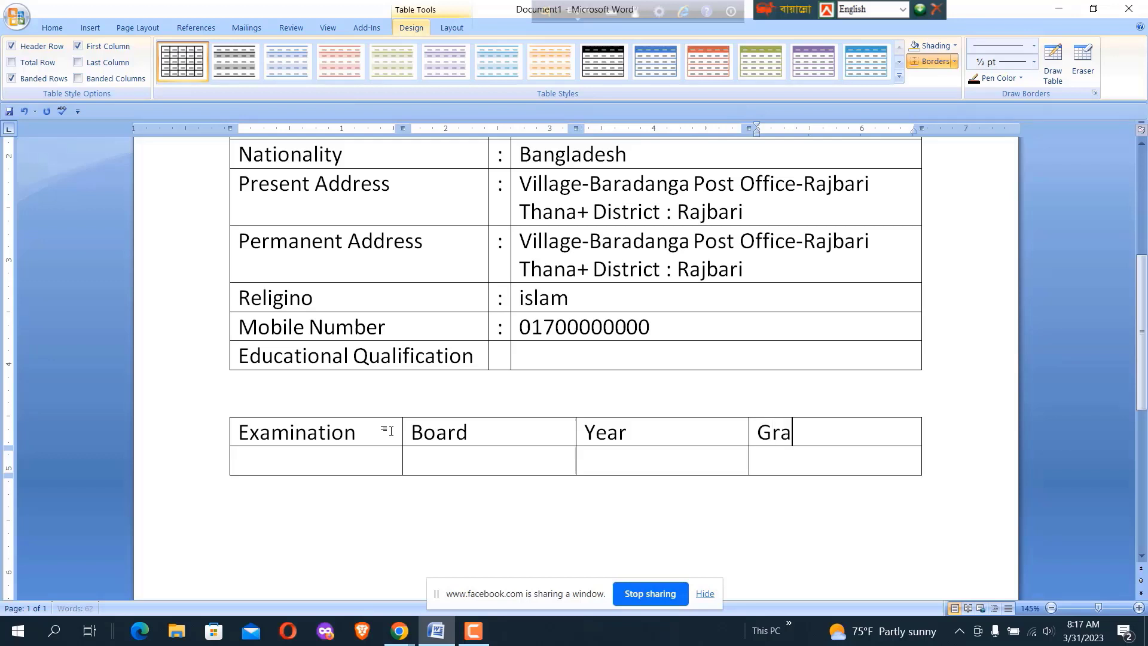
pyautogui.write('de/D')
pyautogui.write('ivisio')
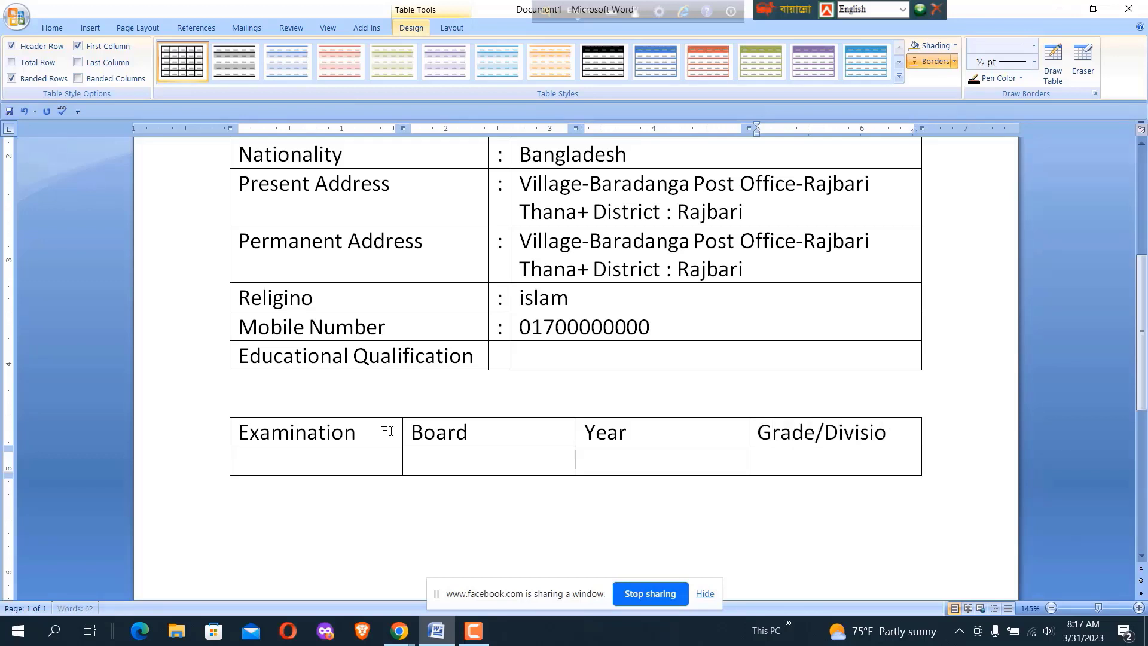
pyautogui.write('n')
# Step: Fill the second row with S.S.C, Dhaka, 2000, 4.90
pyautogui.press('Tab')
pyautogui.write('S.')
pyautogui.write('S.C')
pyautogui.press('Tab')
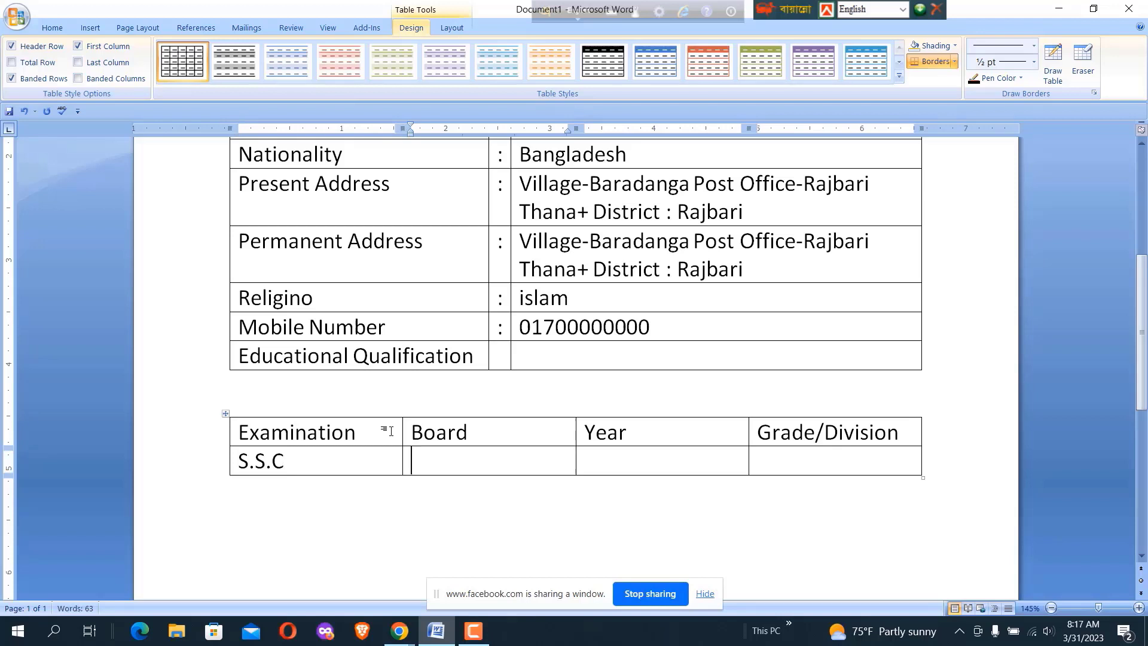
pyautogui.write('Dha')
pyautogui.write('ka')
pyautogui.press('Tab')
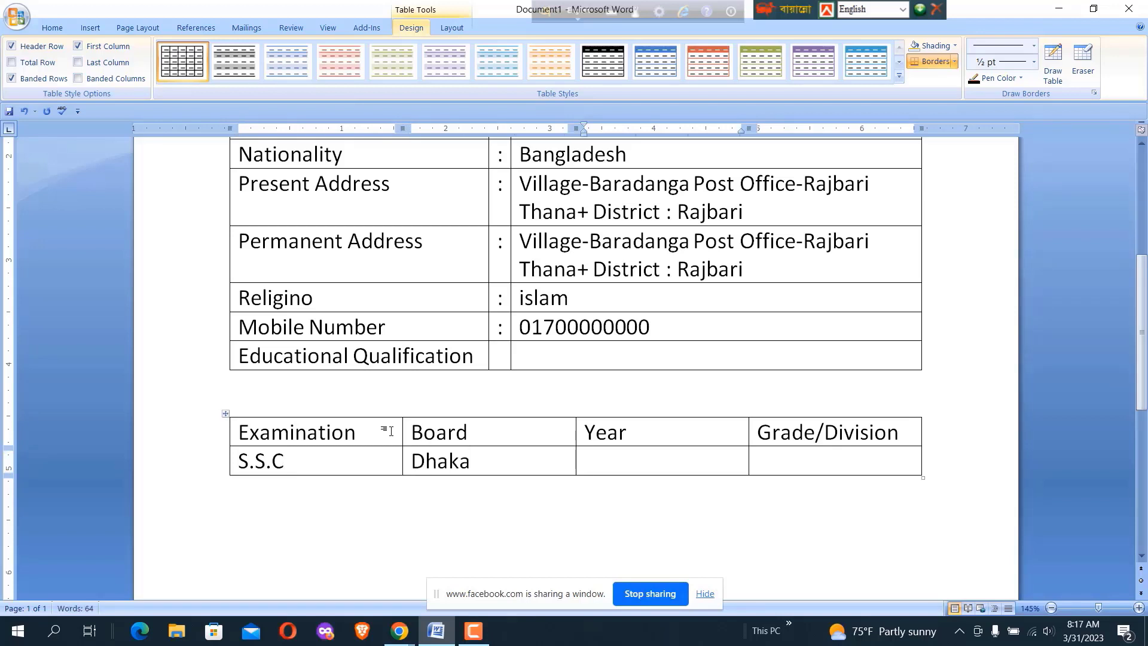
pyautogui.write('1')
pyautogui.press('BackSpace')
pyautogui.write('2')
pyautogui.write('000')
pyautogui.press('Tab')
pyautogui.write('4.')
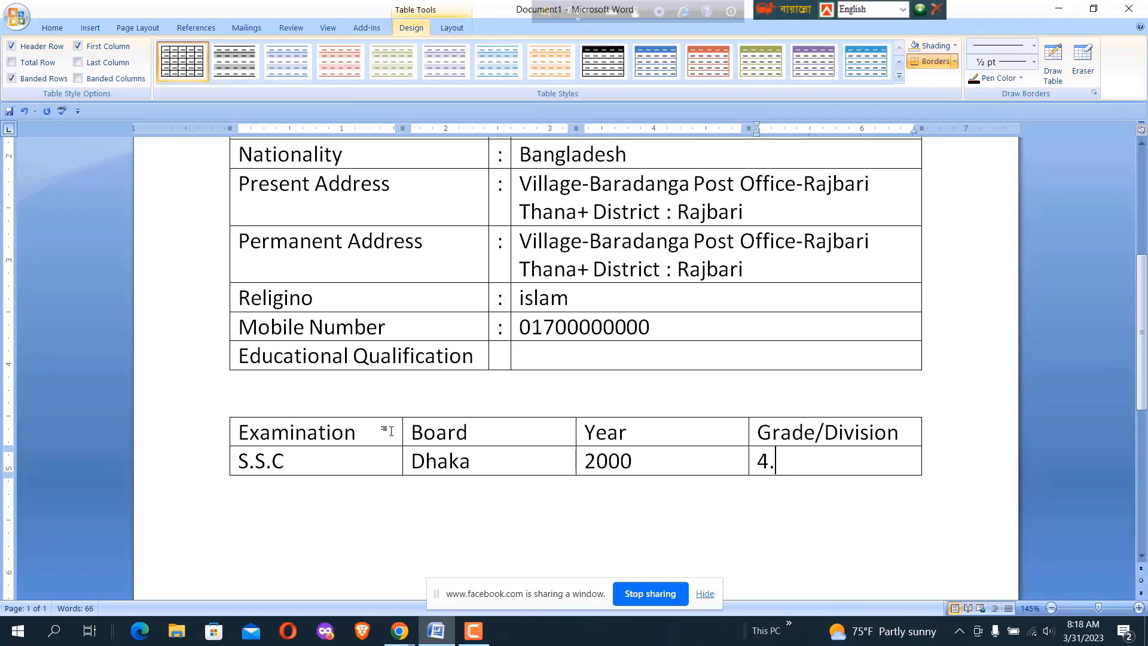
pyautogui.write('9')
pyautogui.write('0')
# Step: Add a third row with H.S.C, Dhaka, 2002, 4.05
pyautogui.press('Tab')
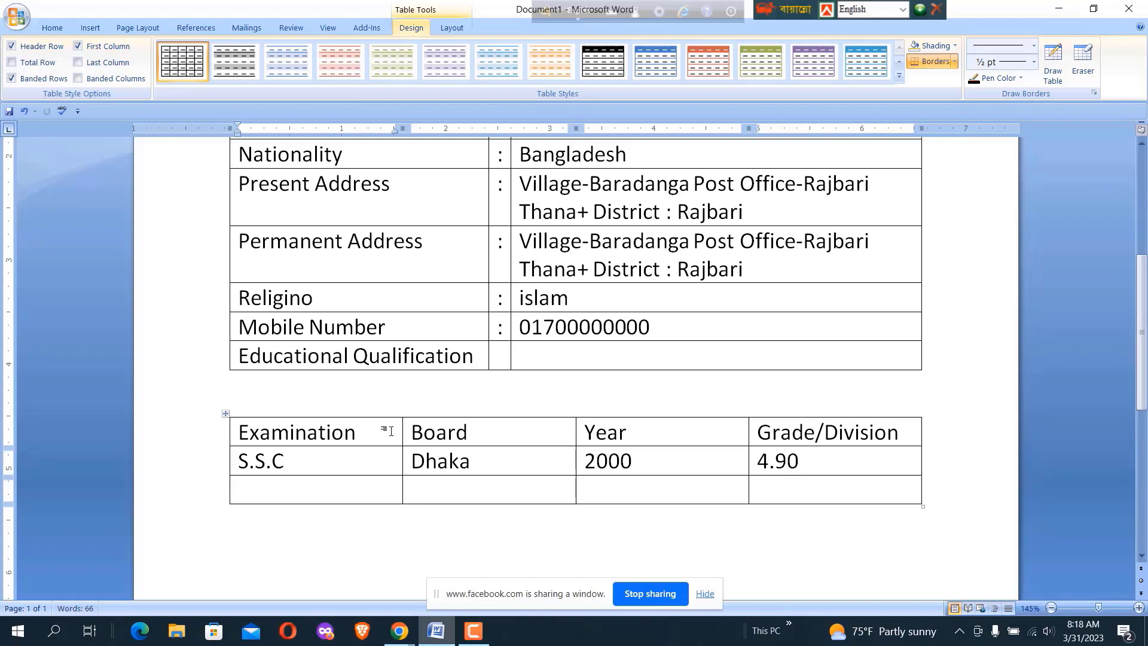
pyautogui.write('Ho')
pyautogui.press('BackSpace')
pyautogui.write('.S')
pyautogui.write('.C')
pyautogui.press('Tab')
pyautogui.write('Dhaka')
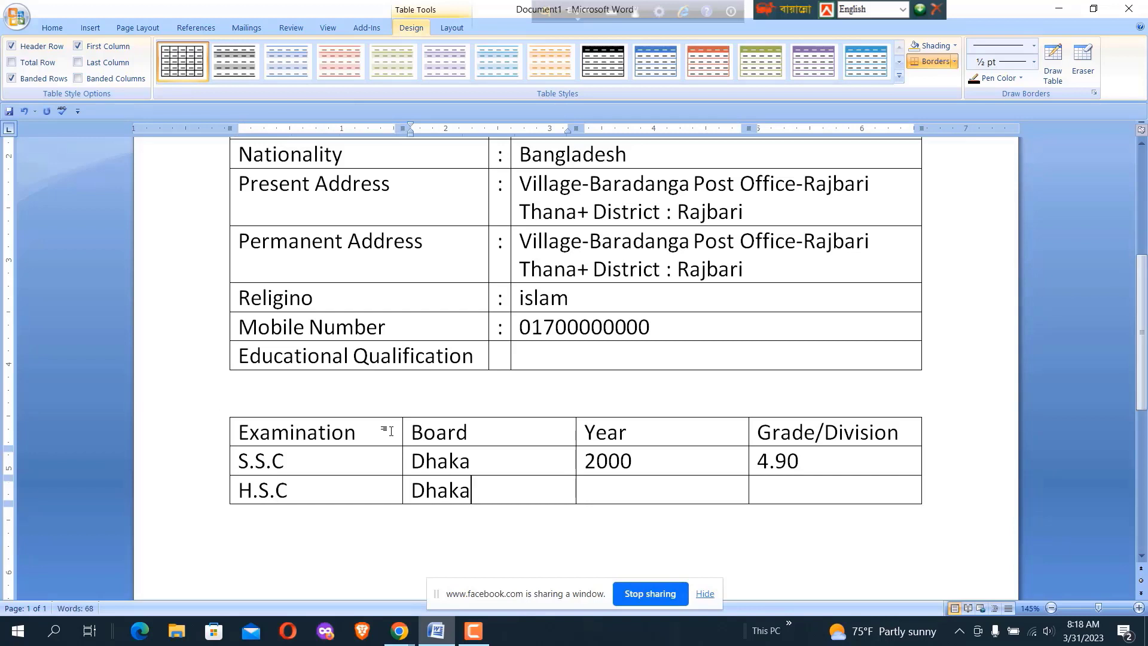
pyautogui.press('Tab')
pyautogui.write('2')
pyautogui.write('002')
pyautogui.press('Tab')
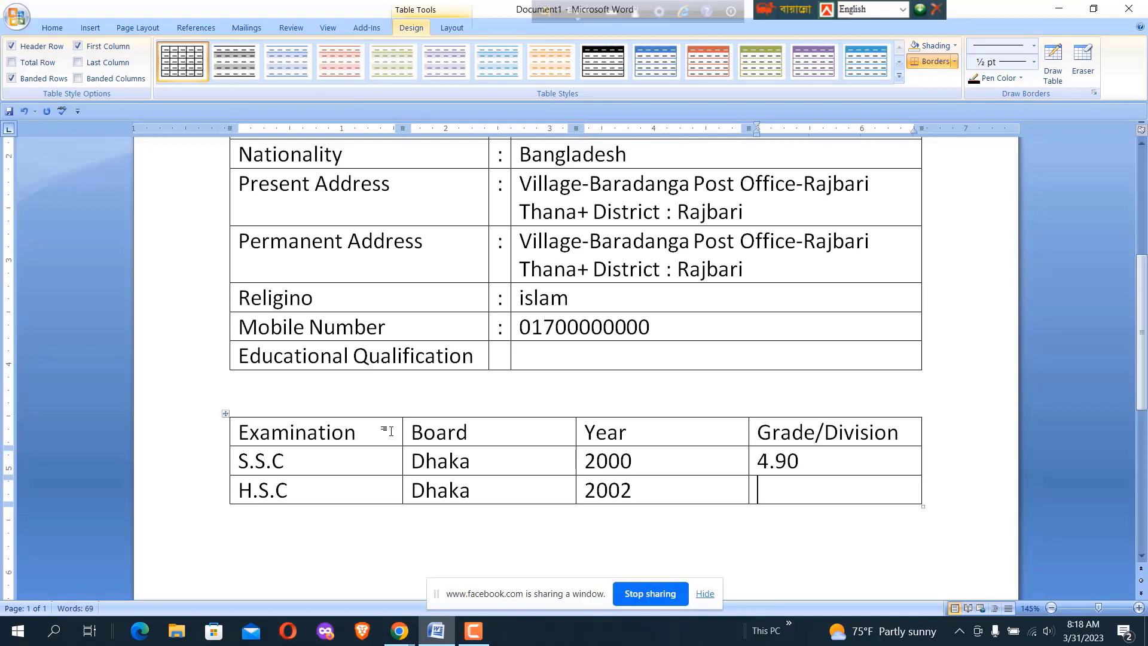
pyautogui.write('5')
pyautogui.press('BackSpace')
pyautogui.write('4.')
pyautogui.write('0')
pyautogui.write('5')
pyautogui.scroll(-2, 349, 450)
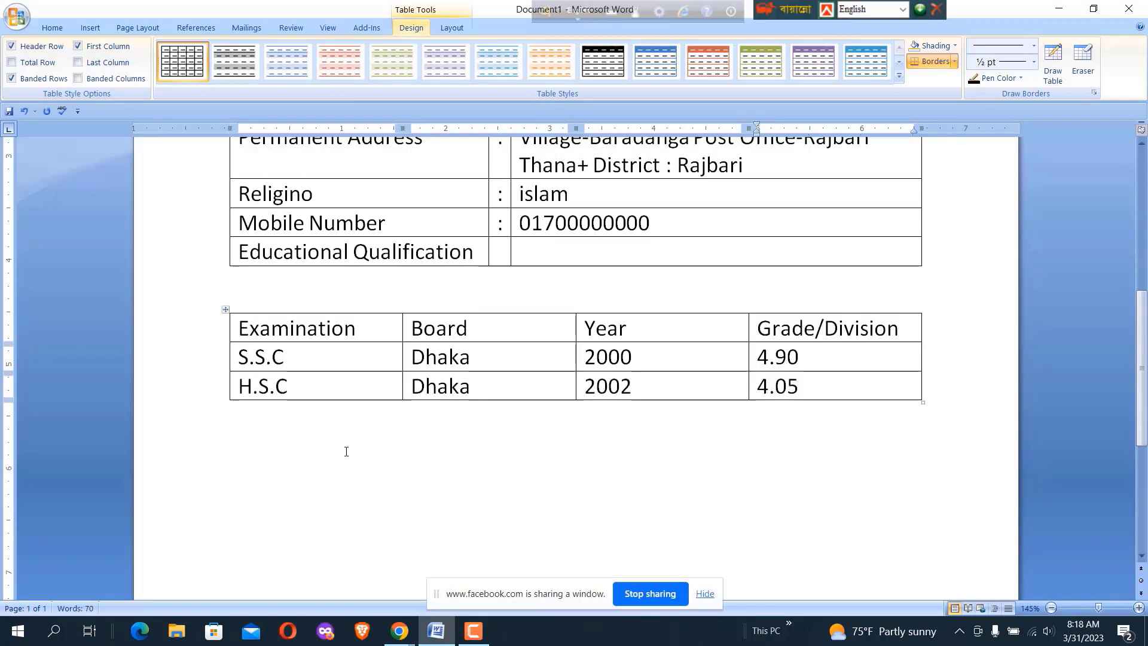
# Step: Below the table, type 'Experience : Computer Knowledge Microsoft Office (Ms-word, Ms-Excel, Ms powerpoint)'
pyautogui.click(286, 423)
pyautogui.press('Return')
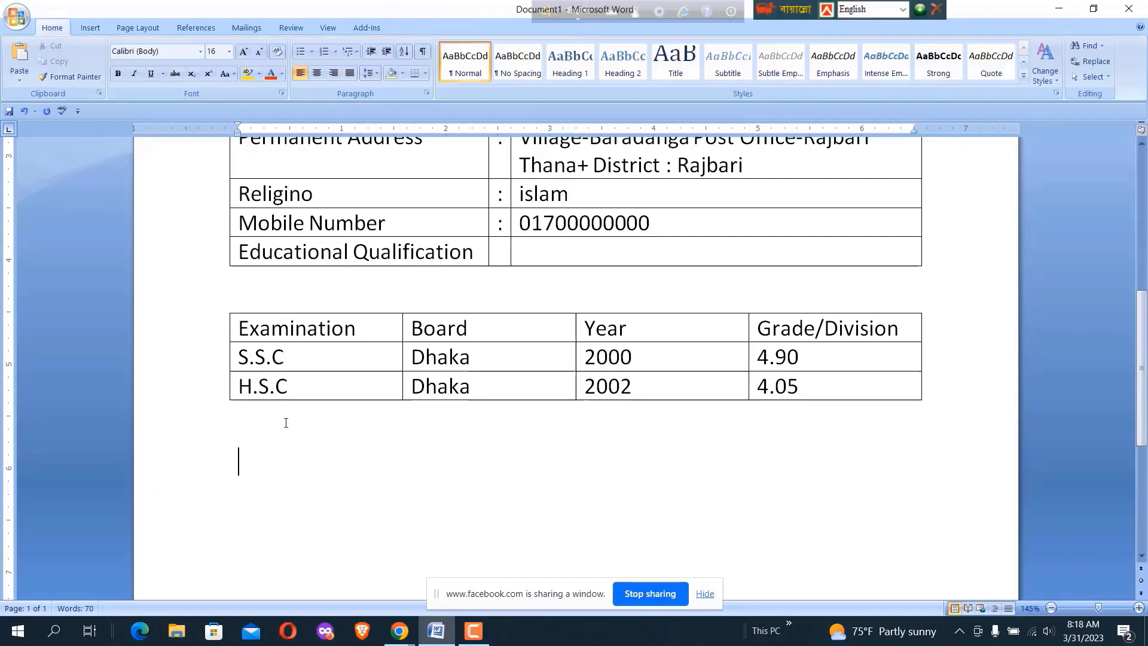
pyautogui.write('Ex')
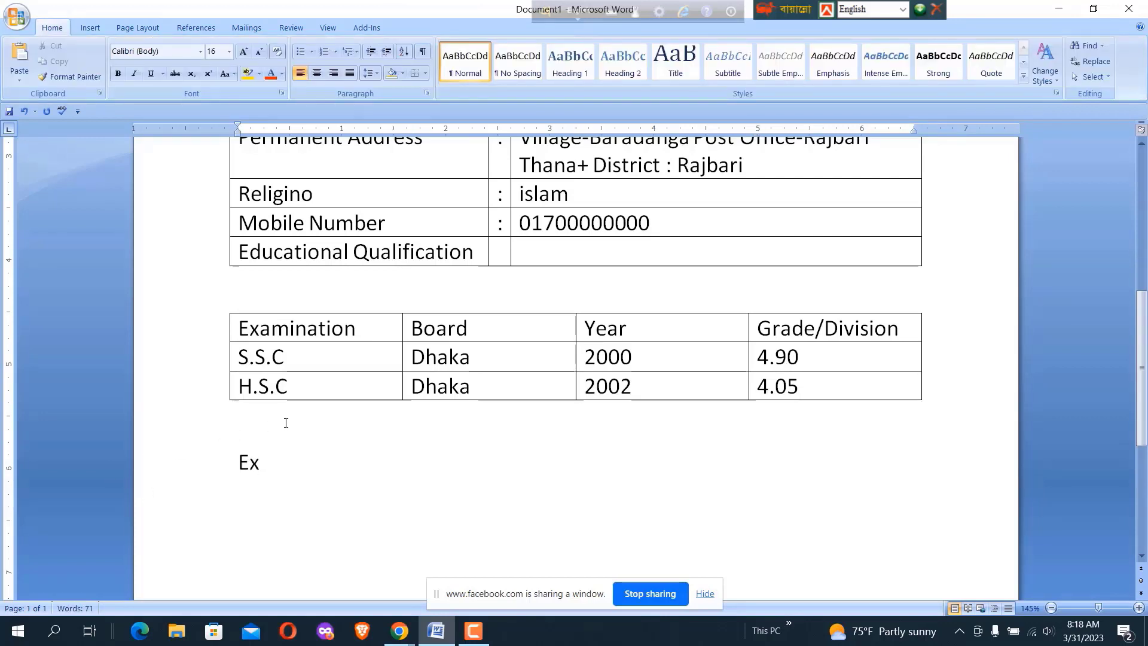
pyautogui.write('perien')
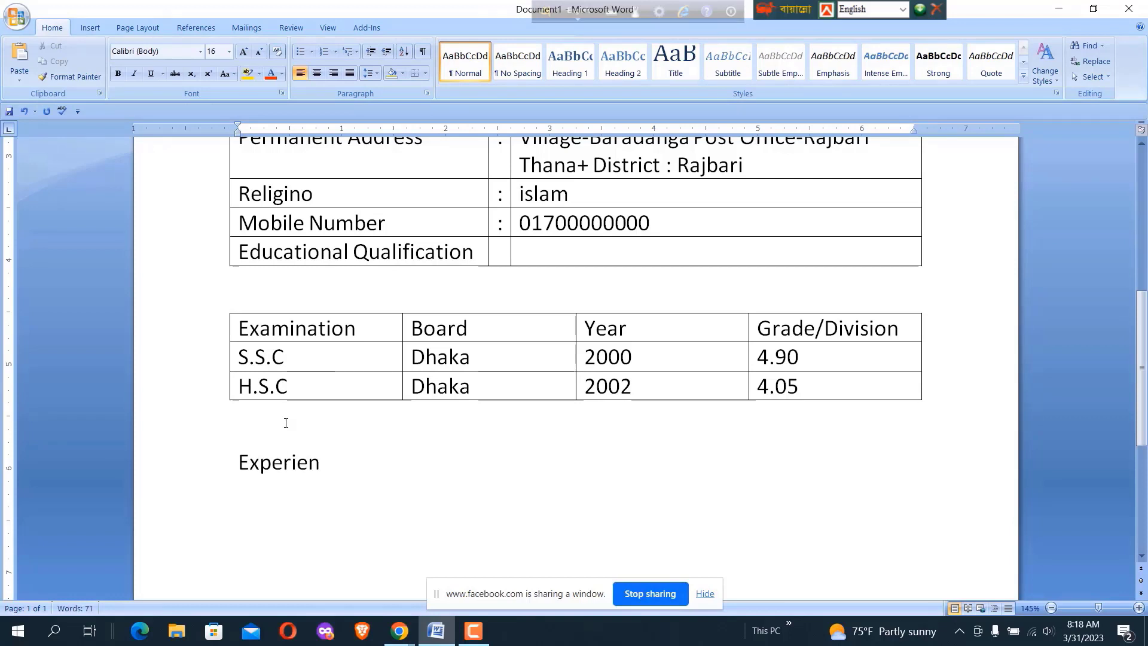
pyautogui.write('ce : C')
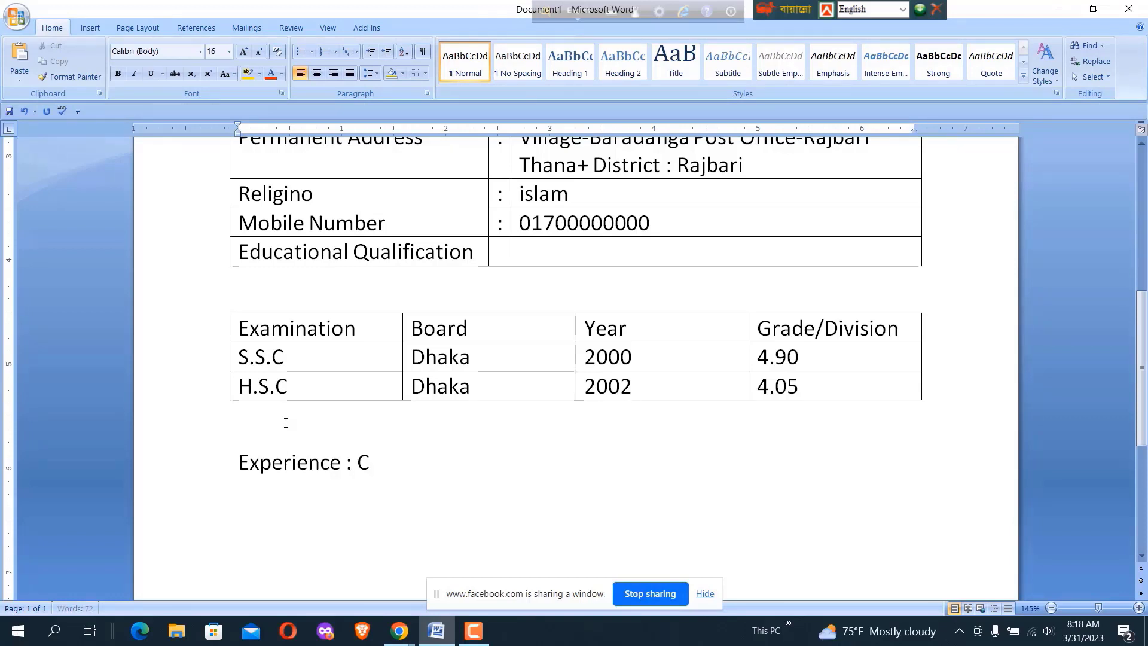
pyautogui.write('omputer')
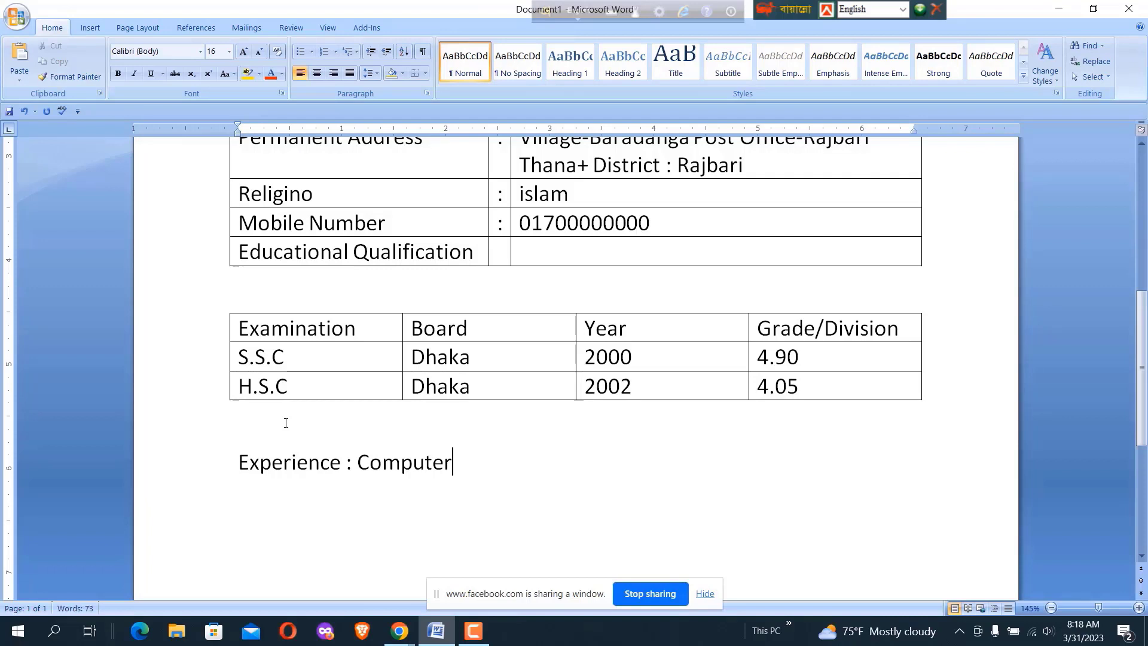
pyautogui.write(' Knowl')
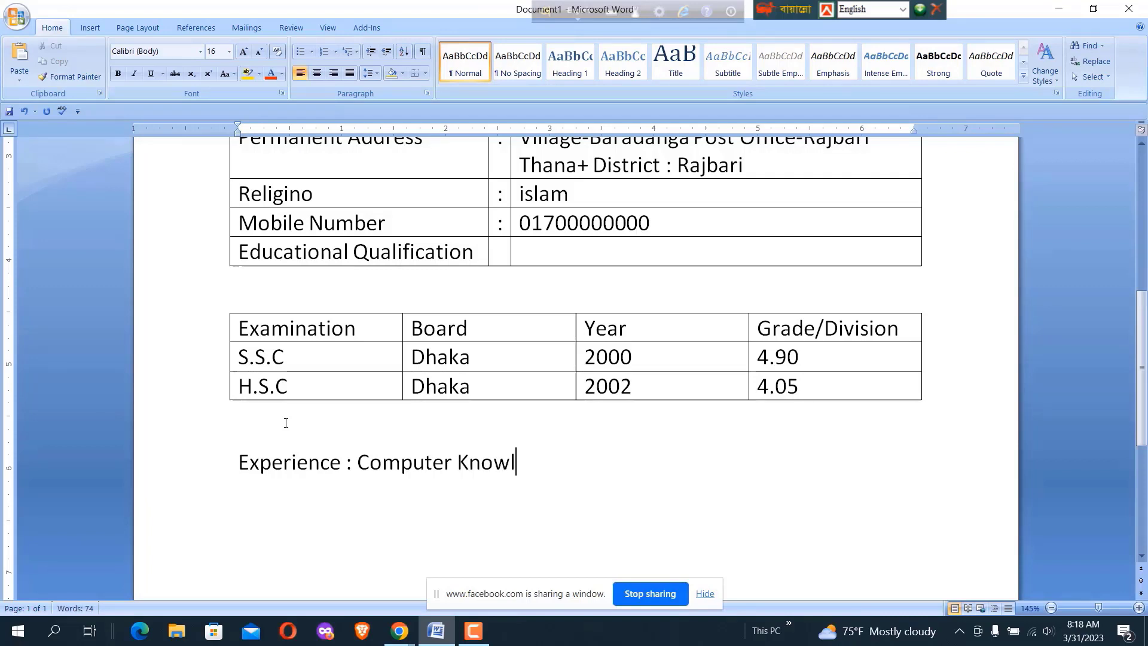
pyautogui.write('edge')
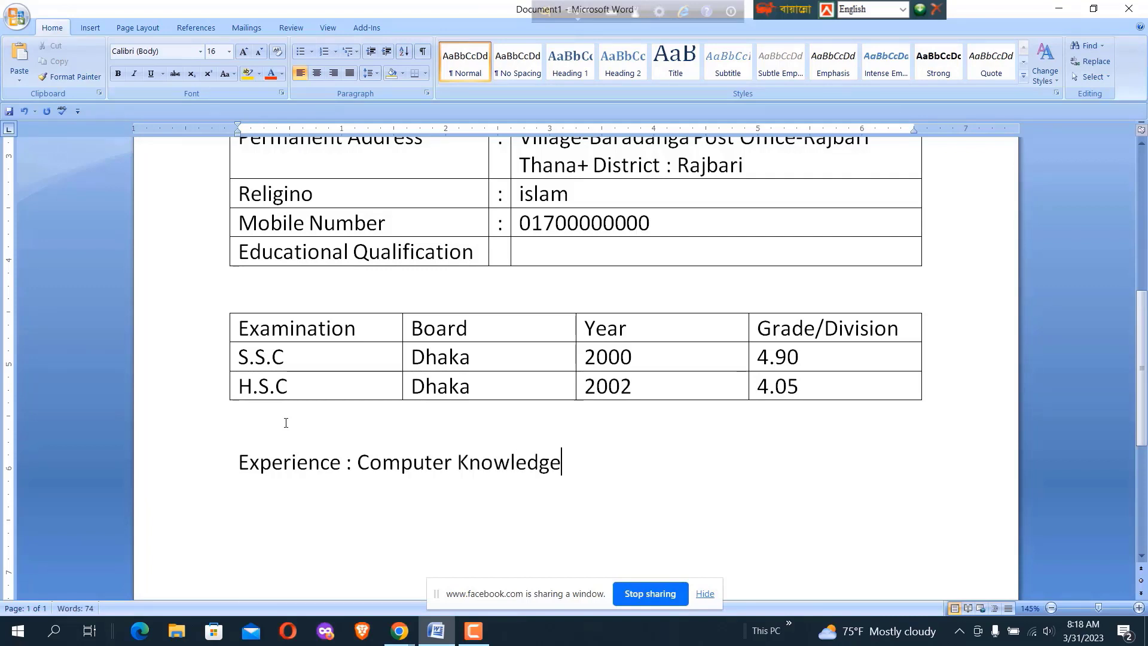
pyautogui.write(' Mi')
pyautogui.write('crosoft')
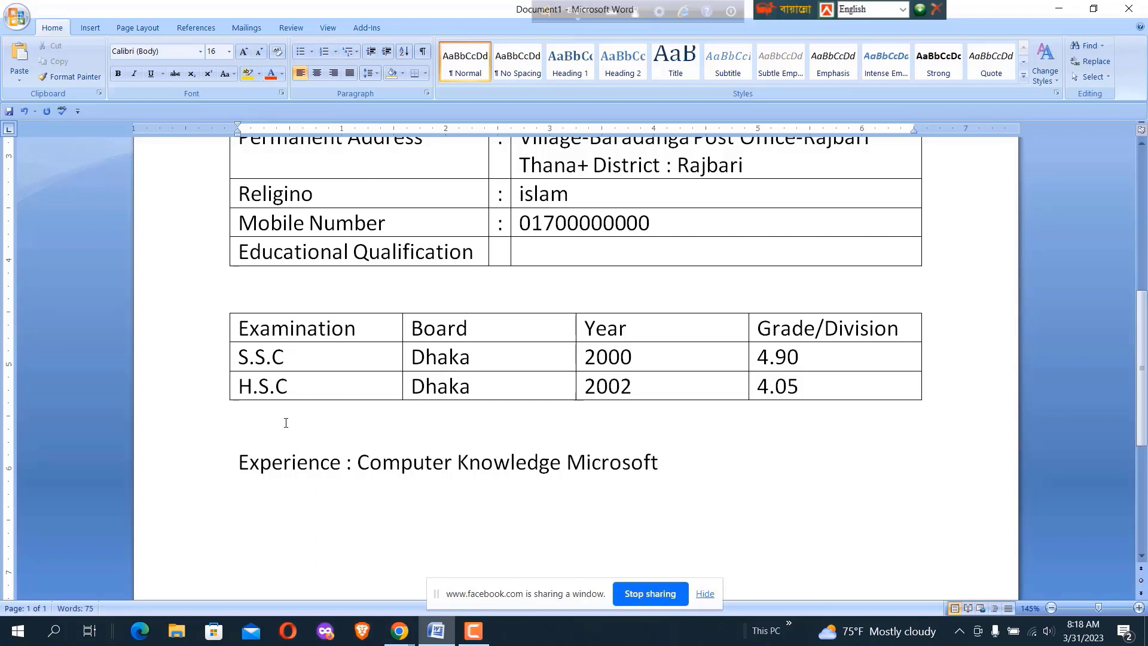
pyautogui.write(' MO')
pyautogui.write('ffic')
pyautogui.press('BackSpace')
pyautogui.press('BackSpace')
pyautogui.press('BackSpace')
pyautogui.press('BackSpace')
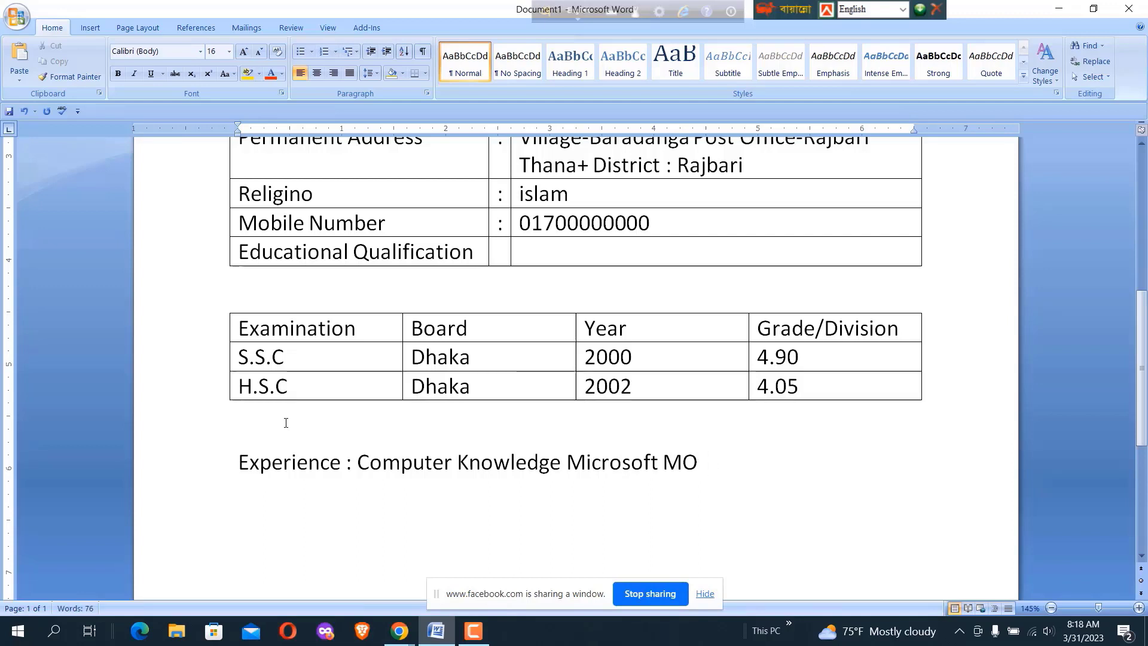
pyautogui.press('BackSpace')
pyautogui.press('BackSpace')
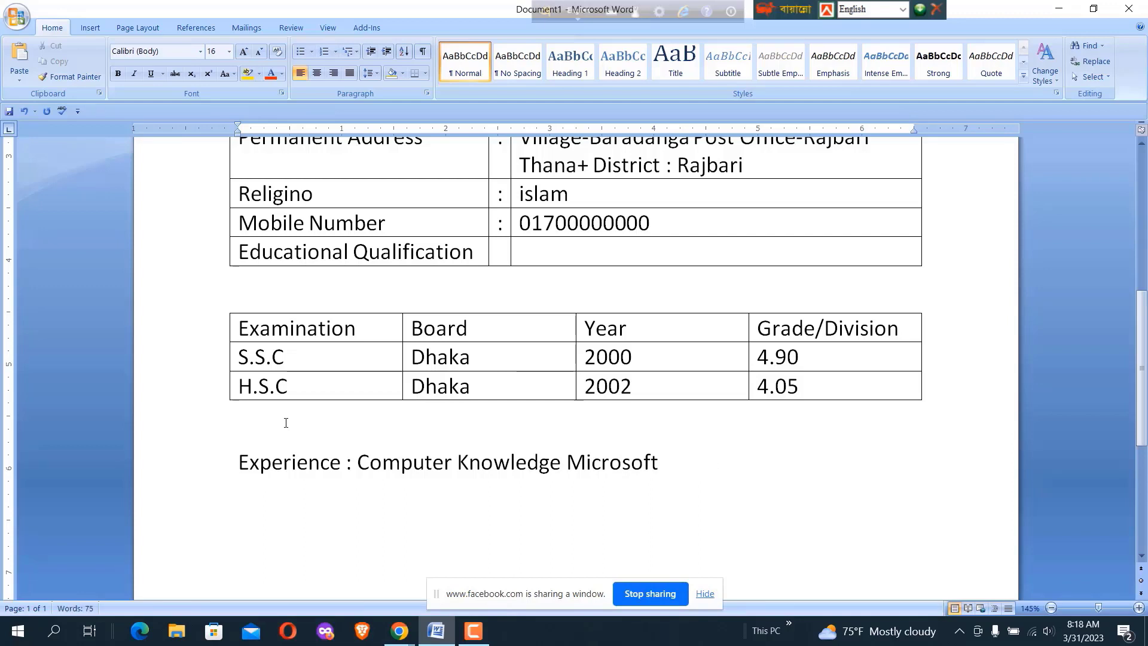
pyautogui.write('Office')
pyautogui.write('(')
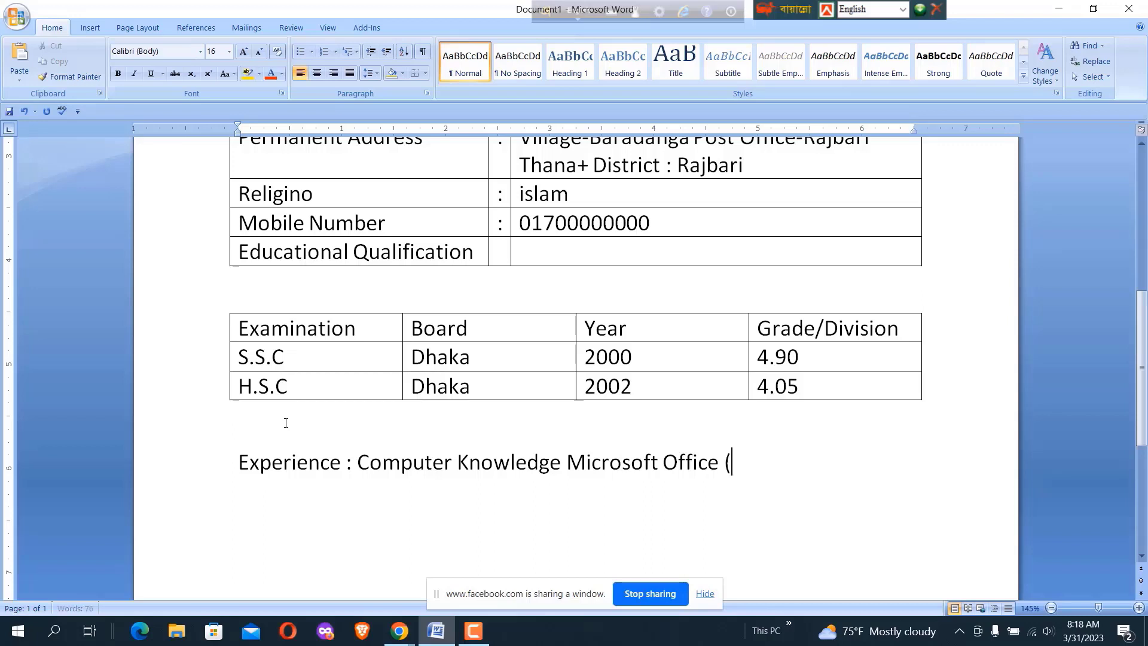
pyautogui.write('Ms')
pyautogui.write('-wor')
pyautogui.write('d, M')
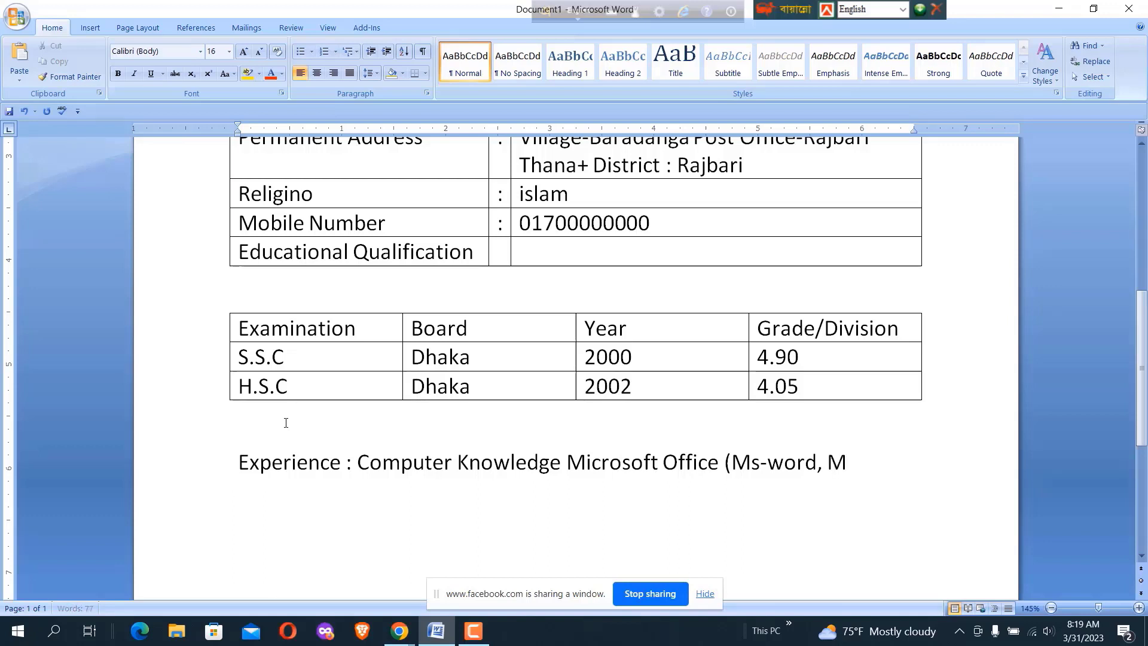
pyautogui.write('s-')
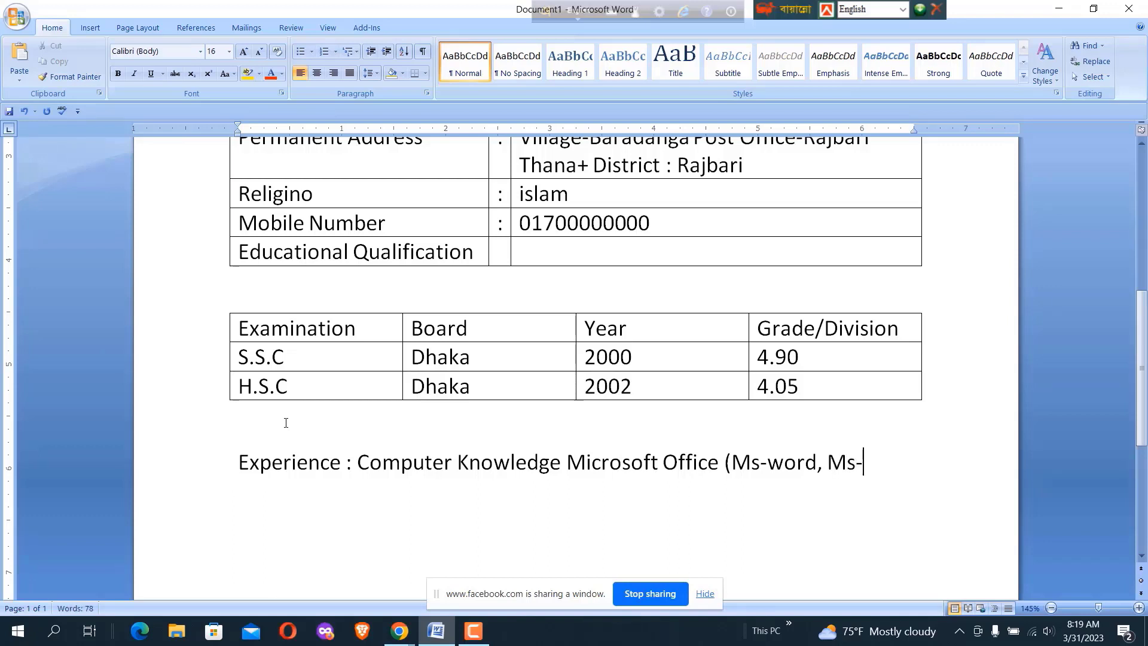
pyautogui.write('Excel')
pyautogui.write(',')
pyautogui.write(' A')
pyautogui.write('Ms')
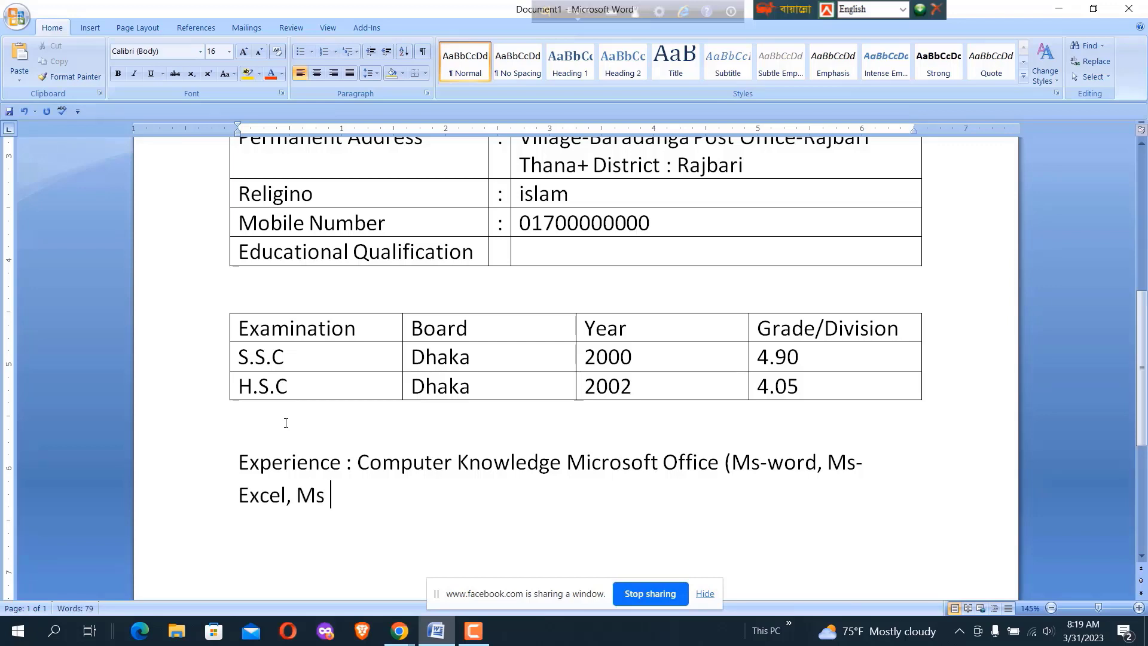
pyautogui.write(' pow')
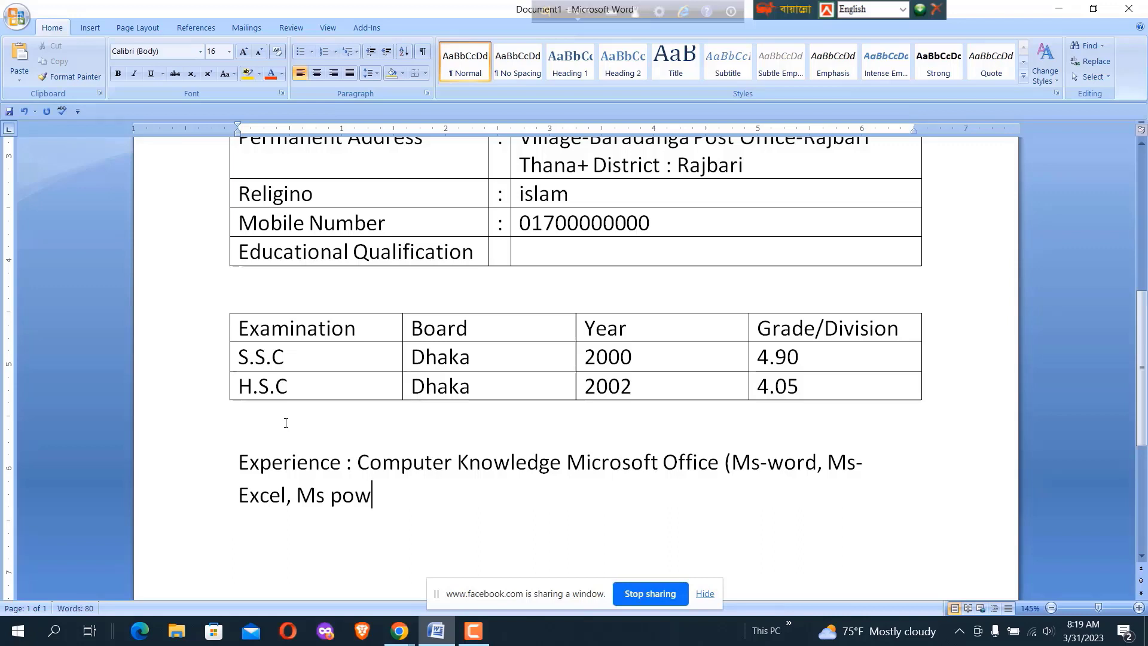
pyautogui.write('erpoin')
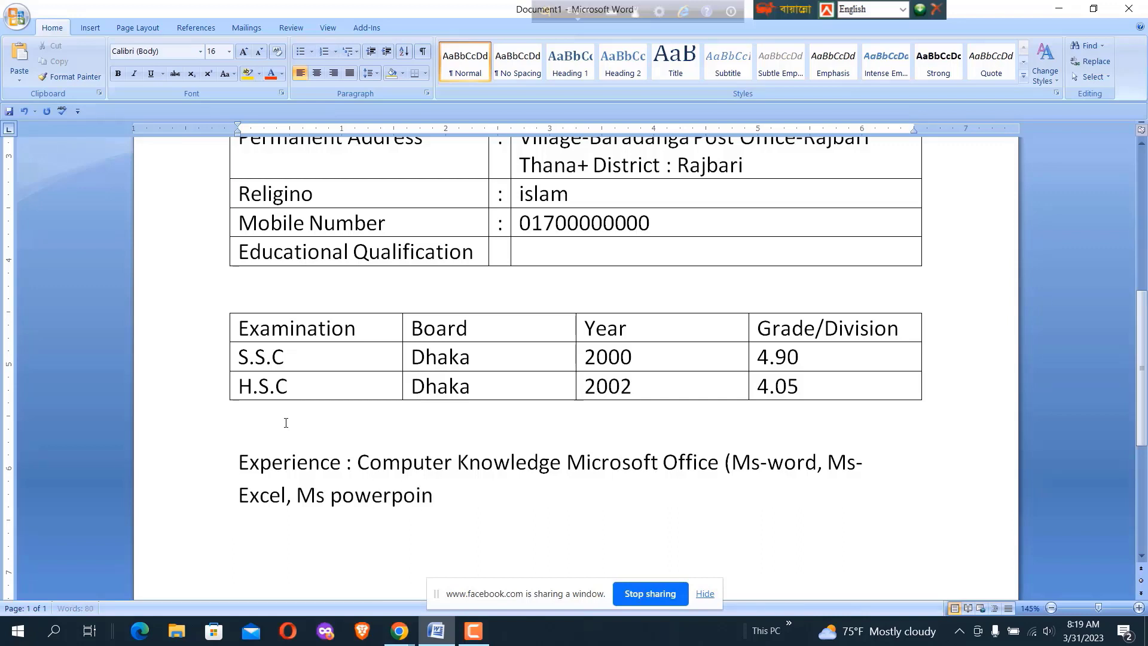
pyautogui.write('t)')
pyautogui.press('Return')
# Step: Type 'Signature' below the Experience line and place the caret before it to shift it right
pyautogui.write('Sig')
pyautogui.write('natu')
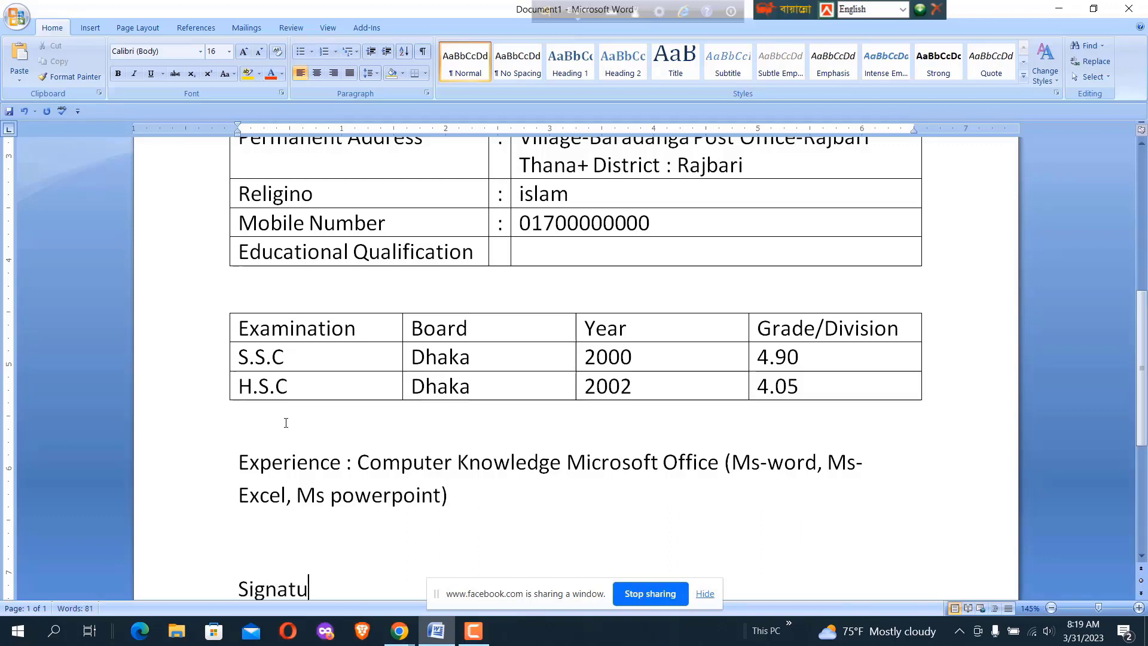
pyautogui.write('re')
pyautogui.scroll(-3, 286, 423)
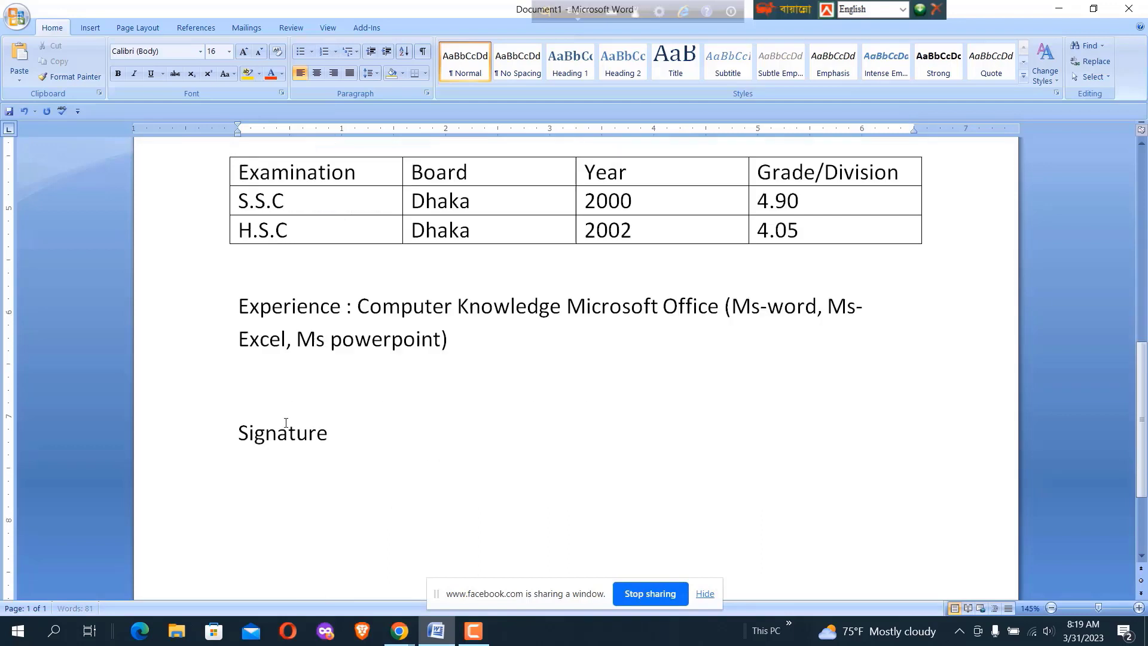
pyautogui.click(236, 443)
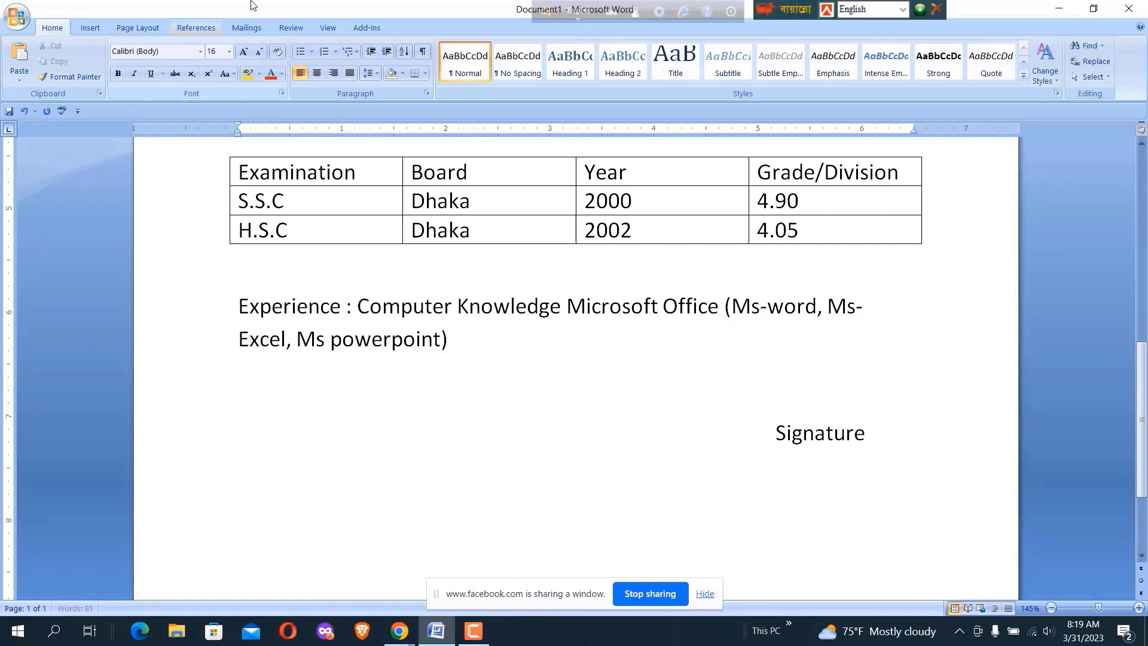
pyautogui.click(90, 28)
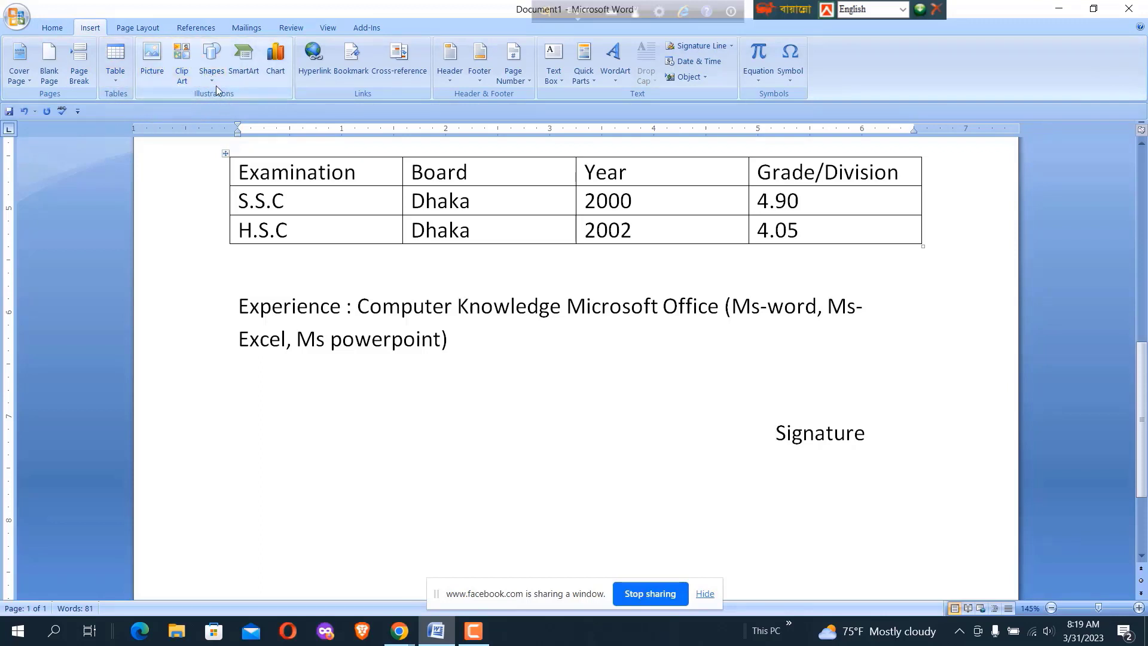
# Step: Draw a straight horizontal line just above the 'Signature' label
pyautogui.click(210, 78)
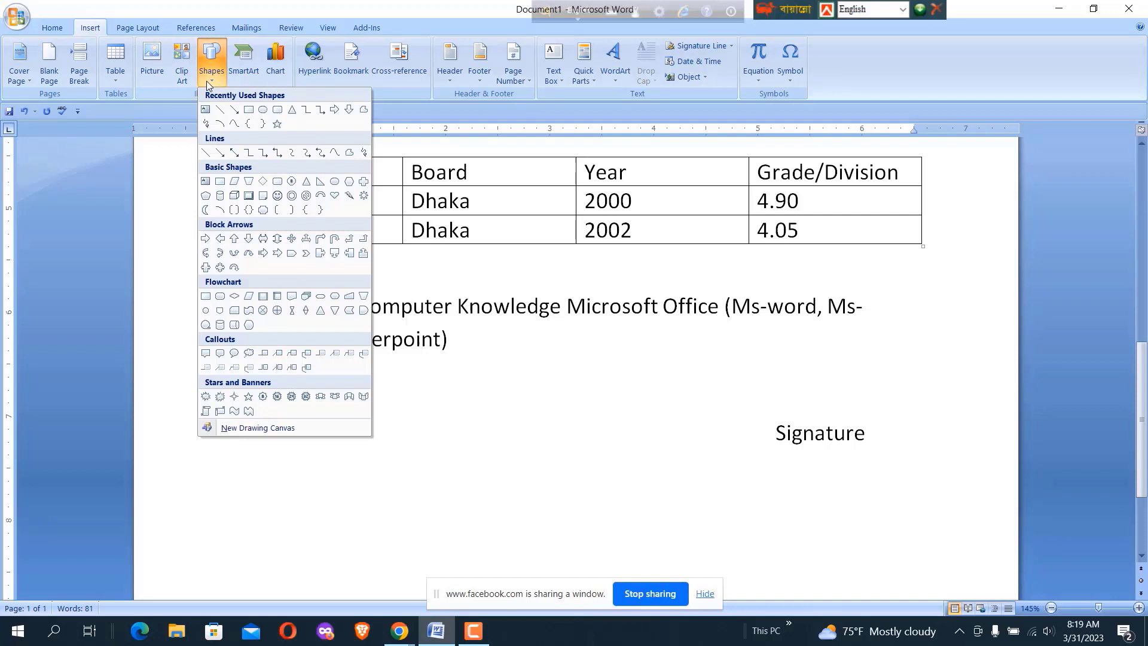
pyautogui.click(220, 109)
pyautogui.moveTo(742, 407); pyautogui.dragTo(877, 407)
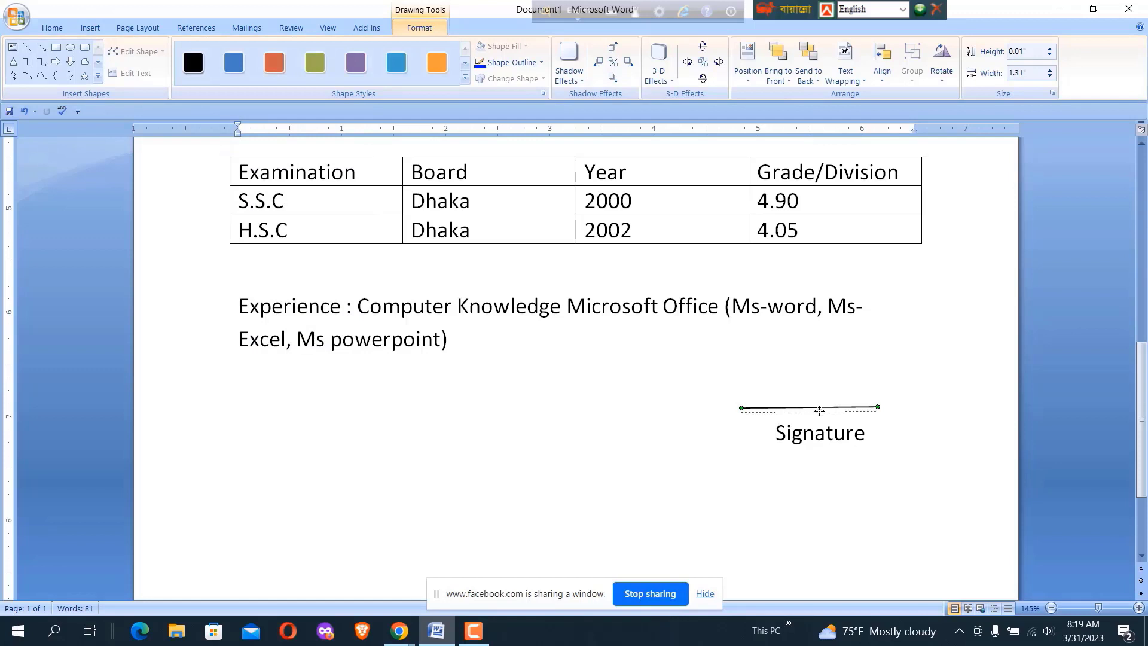
pyautogui.moveTo(820, 409); pyautogui.dragTo(820, 413)
pyautogui.click(751, 384)
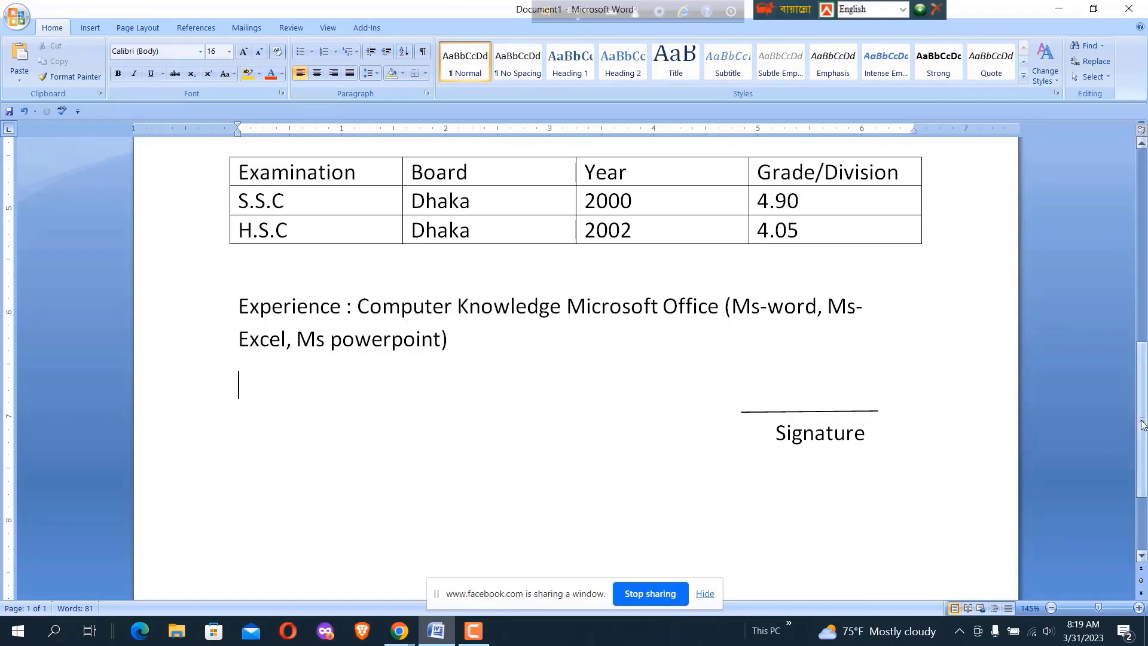
pyautogui.moveTo(1142, 424)
pyautogui.mouseDown()
pyautogui.moveTo(1141, 233)
pyautogui.moveTo(1120, 415)
pyautogui.mouseUp()
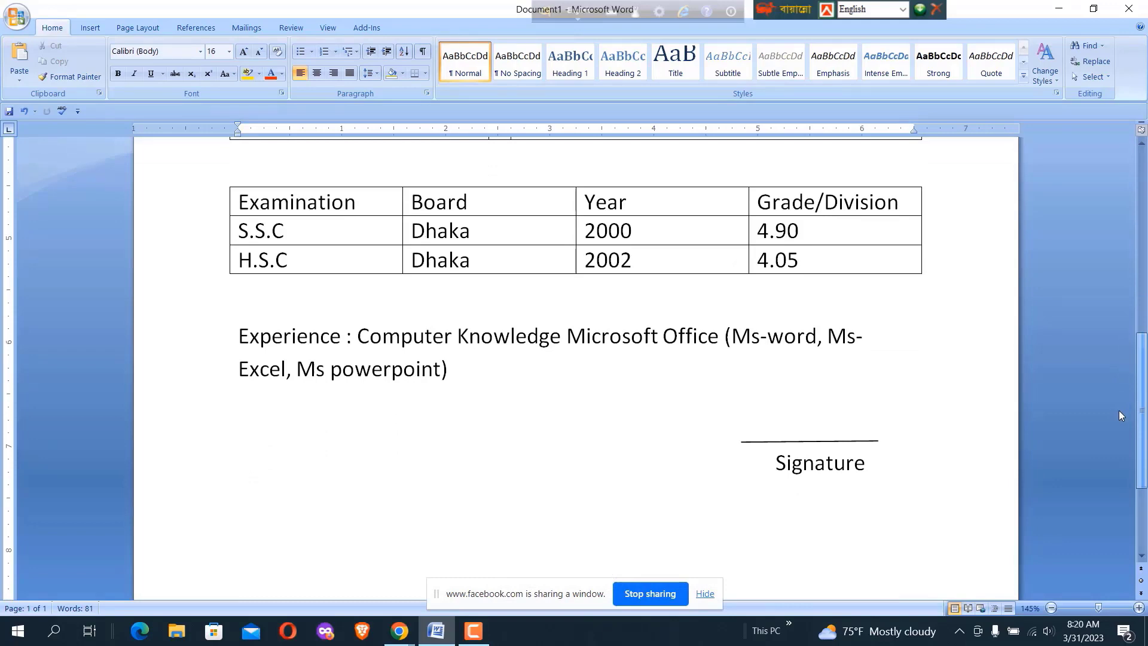
# Step: Scroll up to the 'Curriculu Vitae' title and select the whole CV with Ctrl+A
pyautogui.moveTo(1120, 415); pyautogui.dragTo(1124, 180)
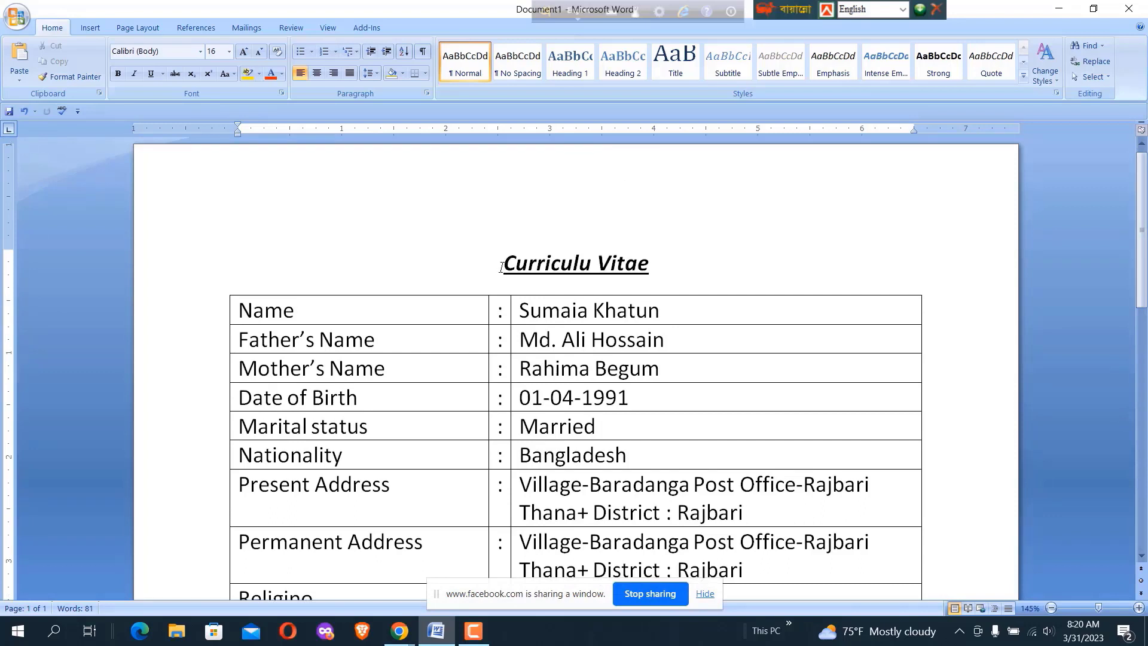
pyautogui.hotkey('ctrl', 'a')
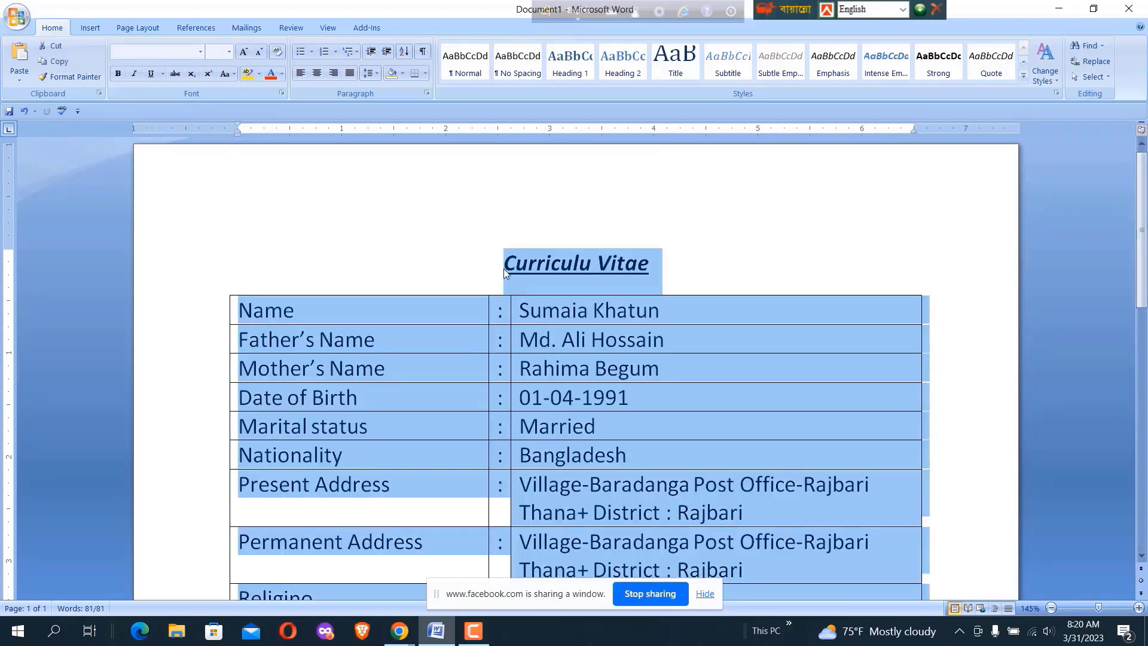
# Step: Delete all the selected CV content, leaving an empty page
pyautogui.press('Delete')
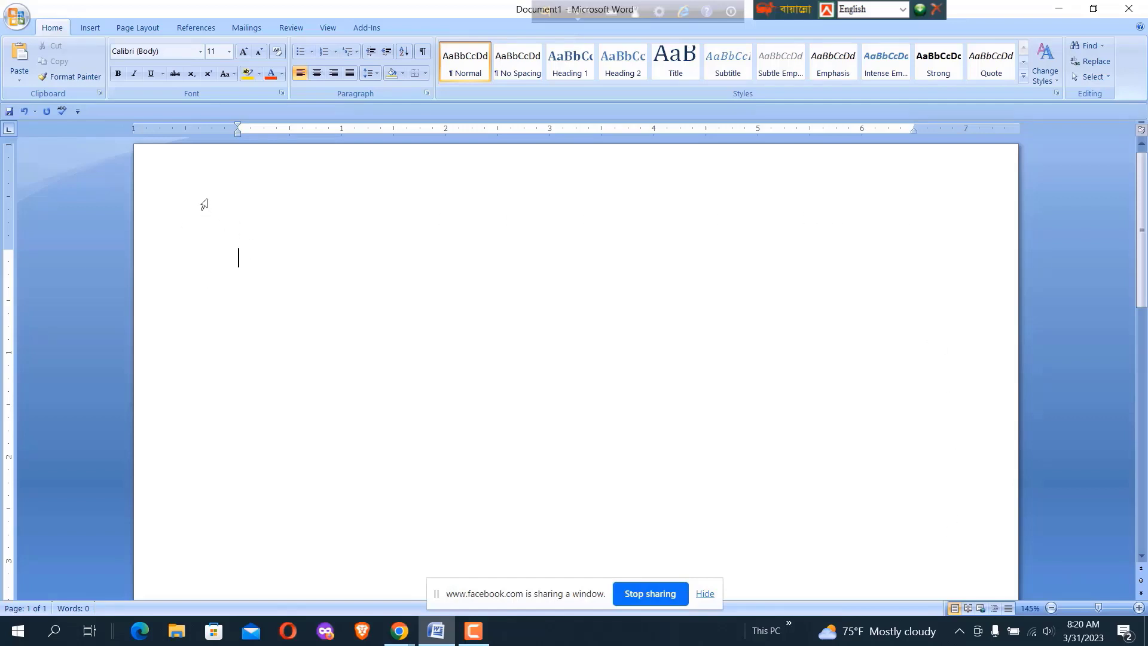
# Step: Draw a text box across the page and stretch it to 7.28 by 5.72 inches
pyautogui.click(90, 28)
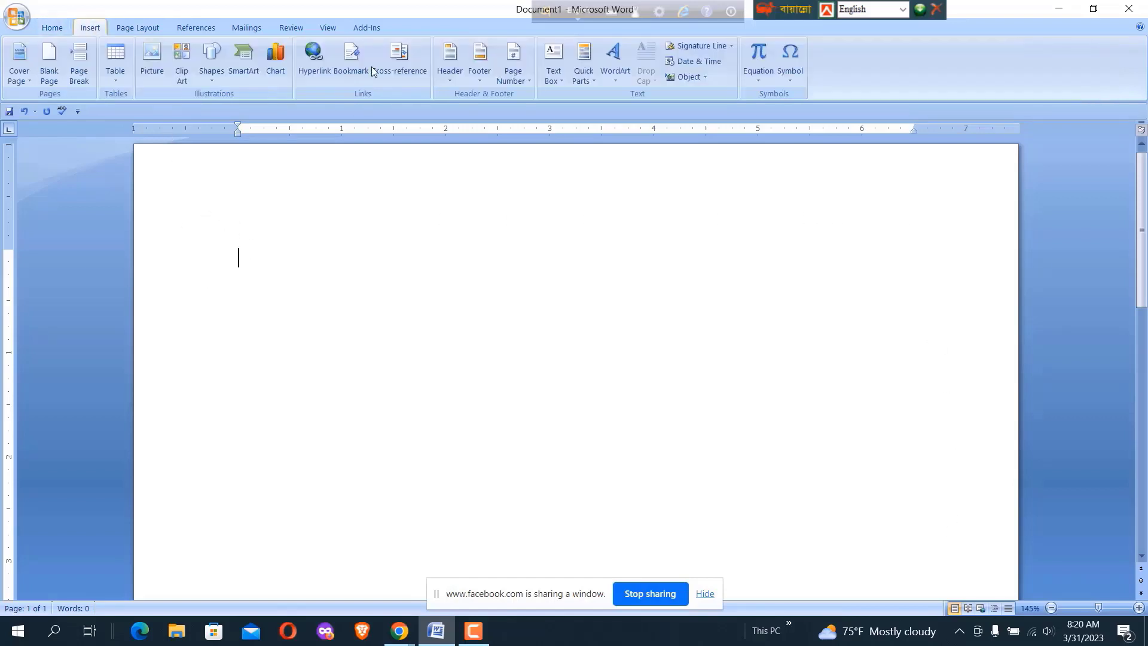
pyautogui.click(553, 66)
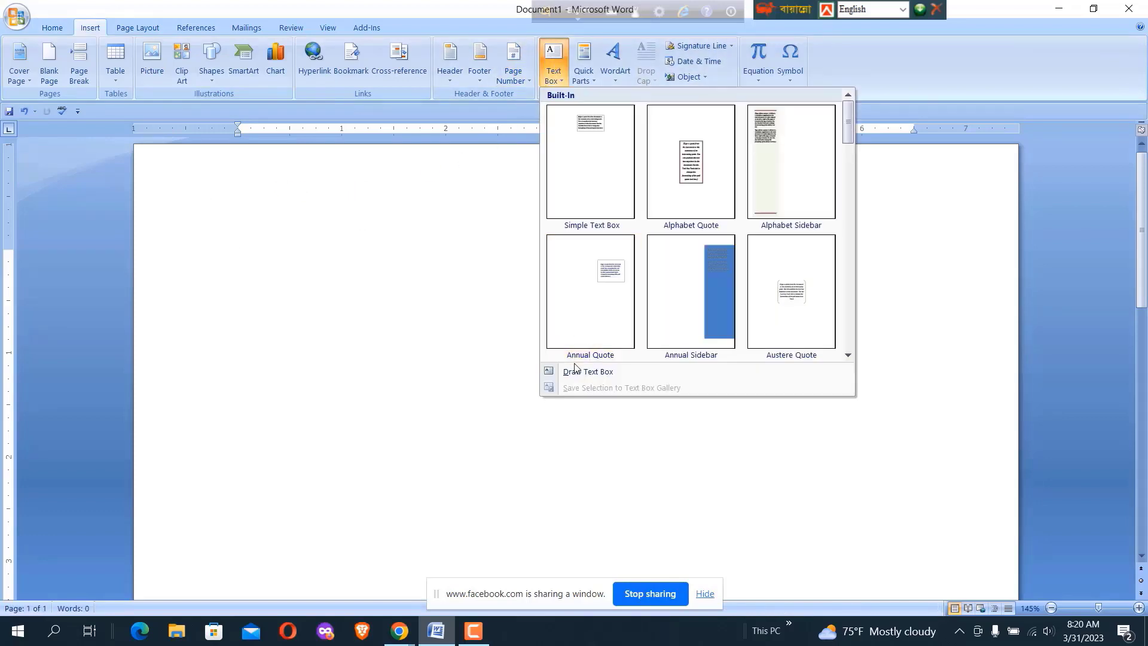
pyautogui.click(576, 371)
pyautogui.moveTo(199, 201); pyautogui.dragTo(957, 511)
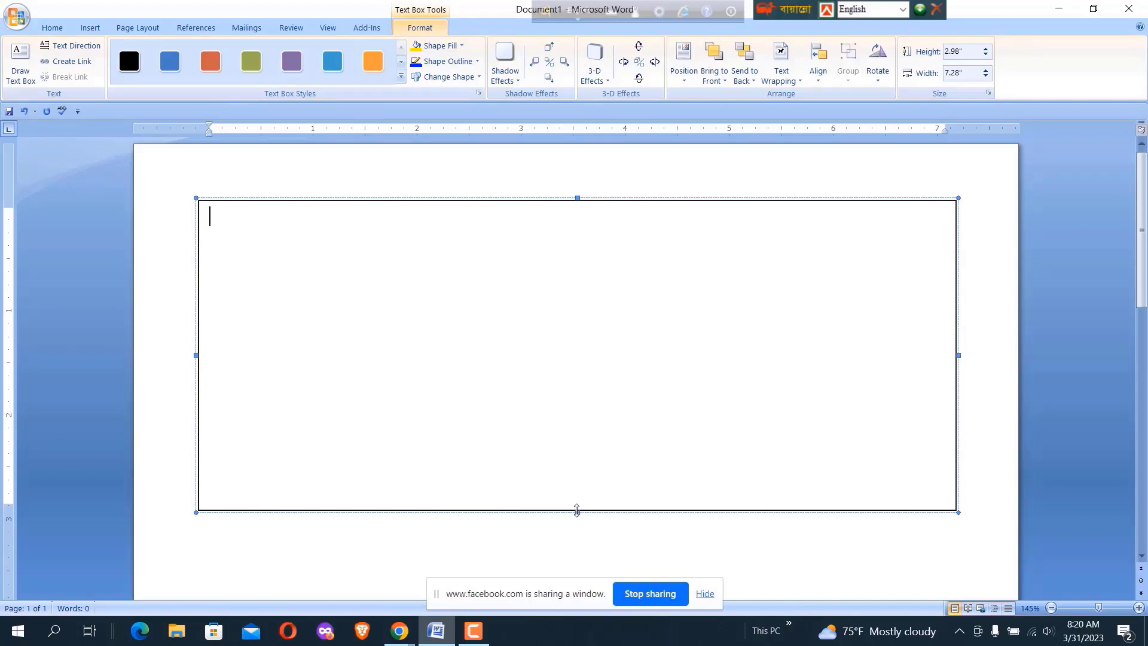
pyautogui.moveTo(577, 510); pyautogui.dragTo(587, 553)
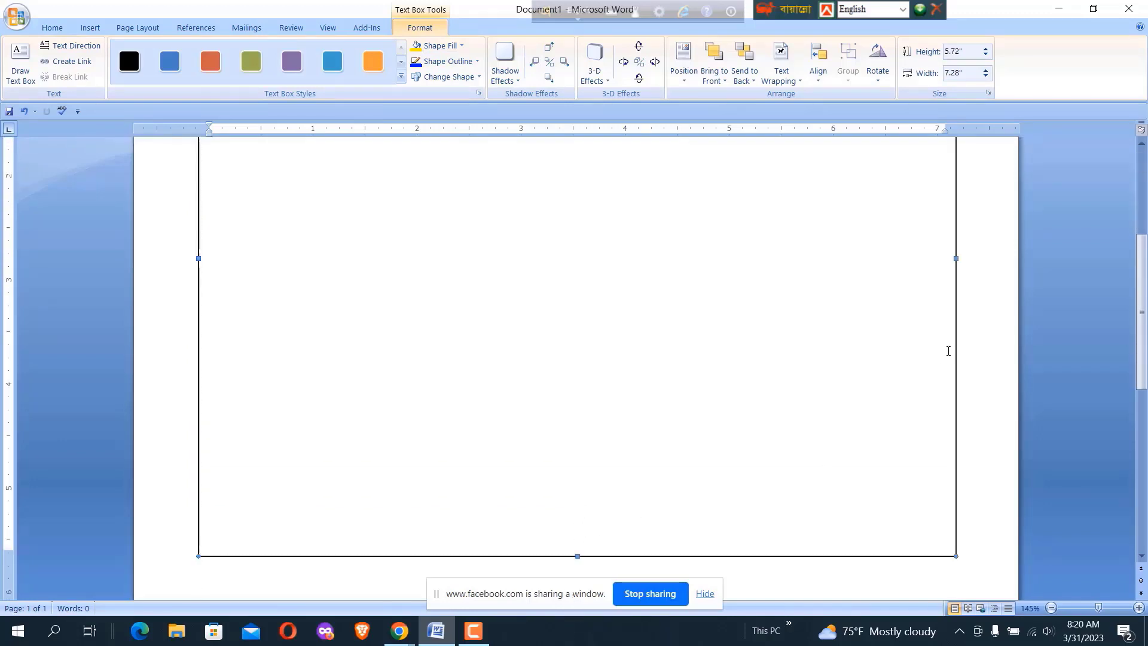
pyautogui.moveTo(1142, 290); pyautogui.dragTo(1146, 203)
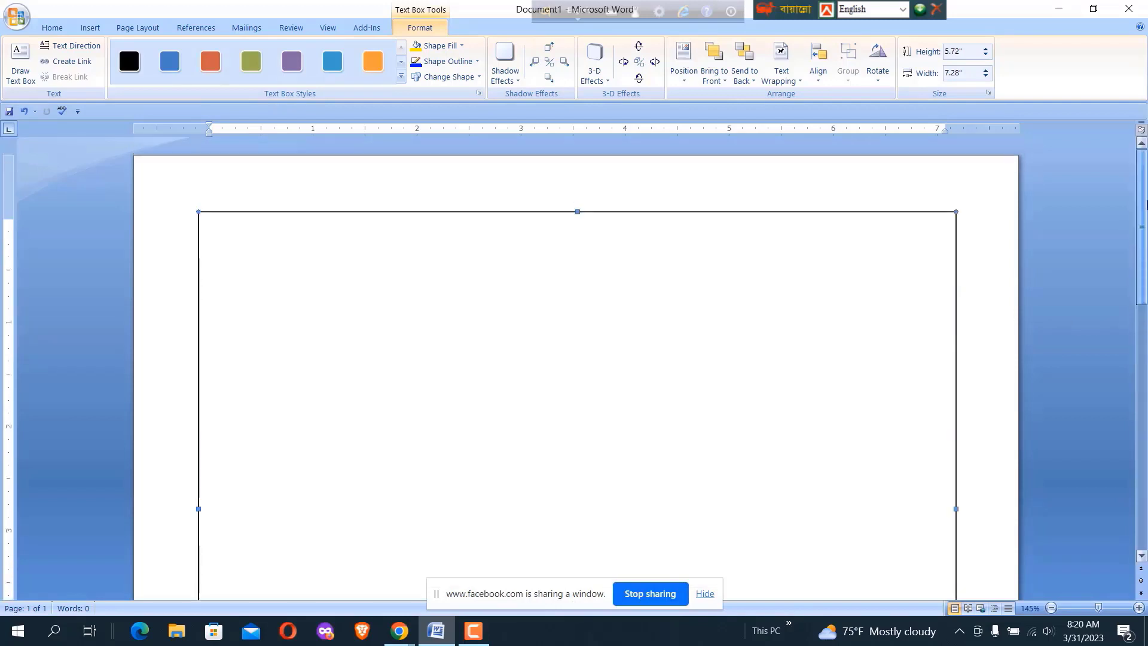
pyautogui.click(158, 46)
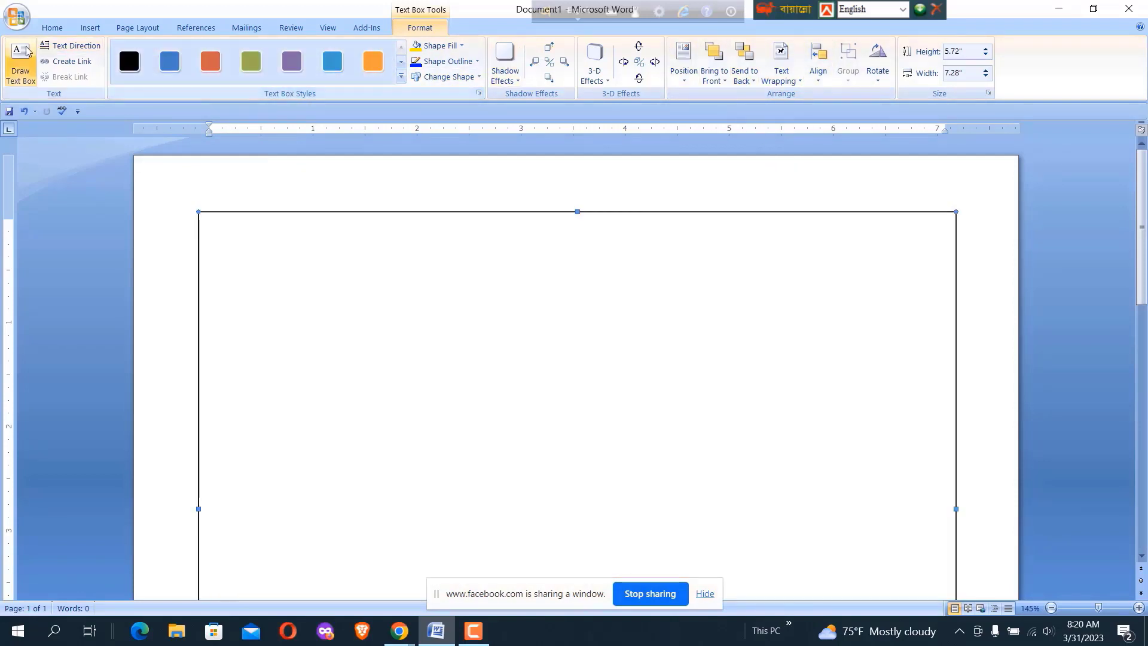
pyautogui.click(90, 28)
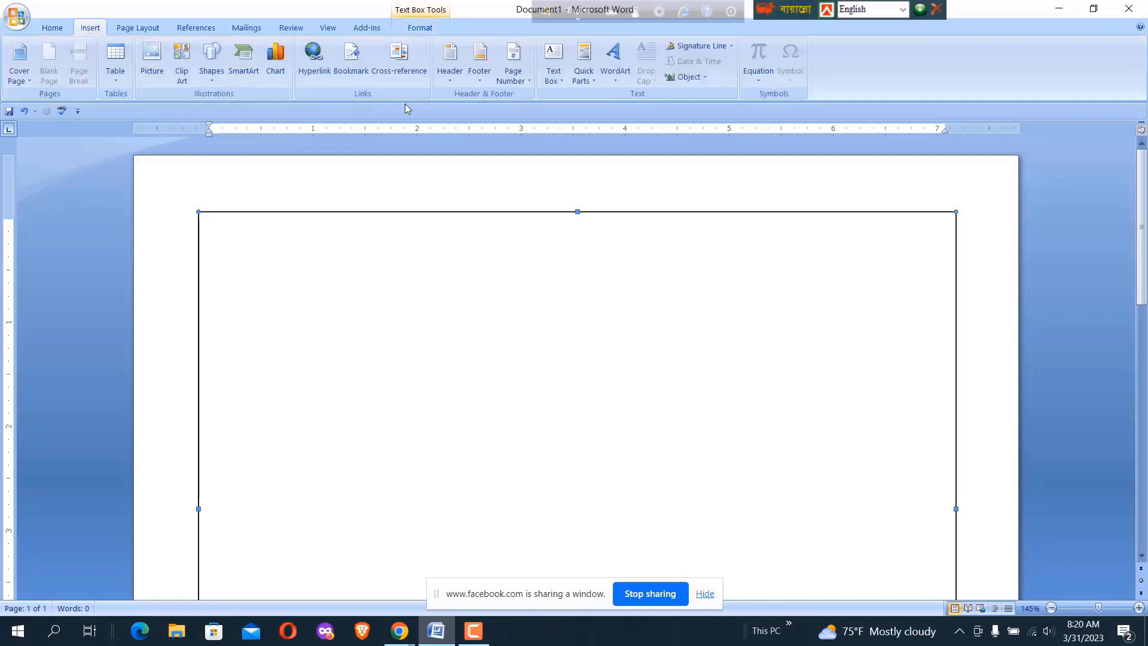
# Step: Dismiss the Page Number format settings unchanged, then delete the text box
pyautogui.click(528, 85)
pyautogui.click(528, 85)
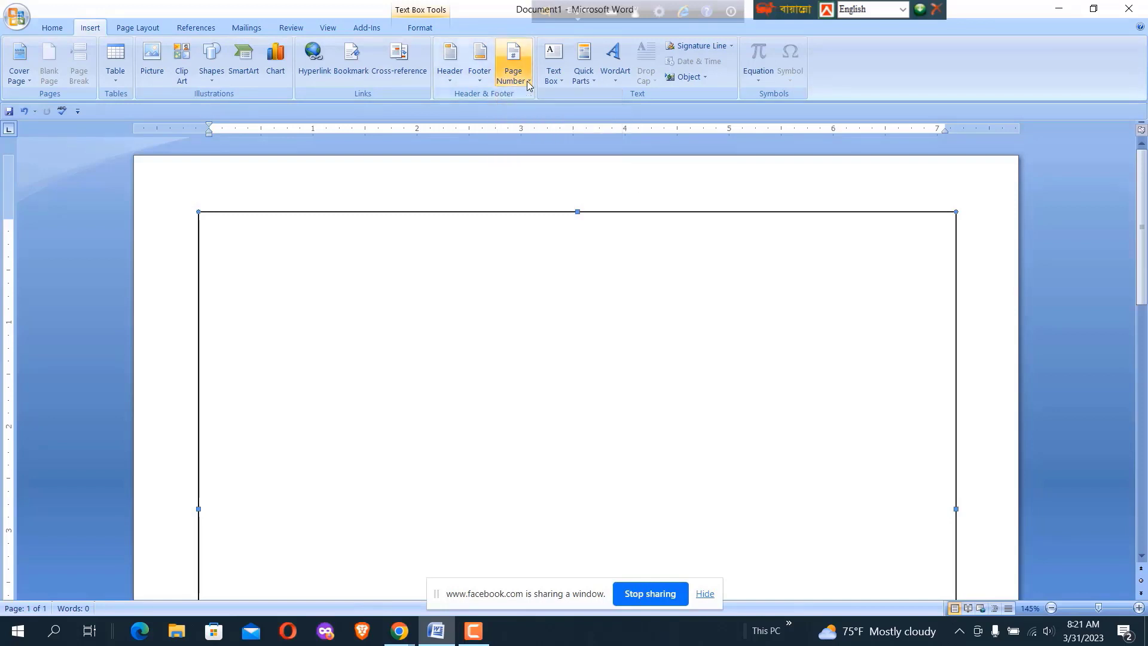
pyautogui.click(528, 86)
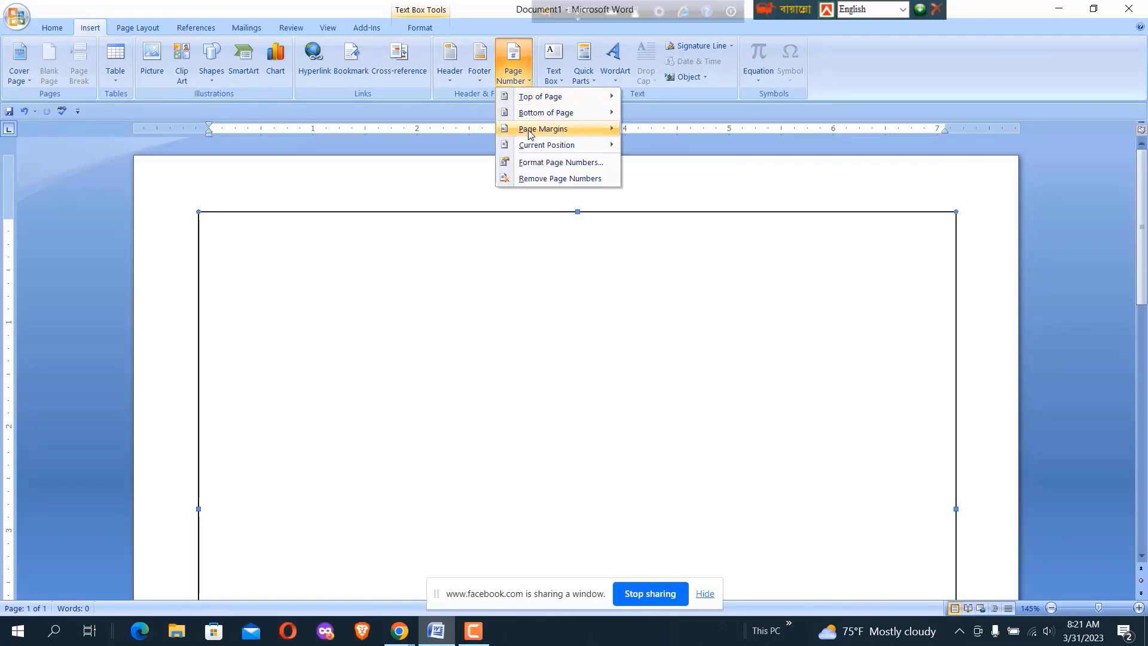
pyautogui.click(528, 214)
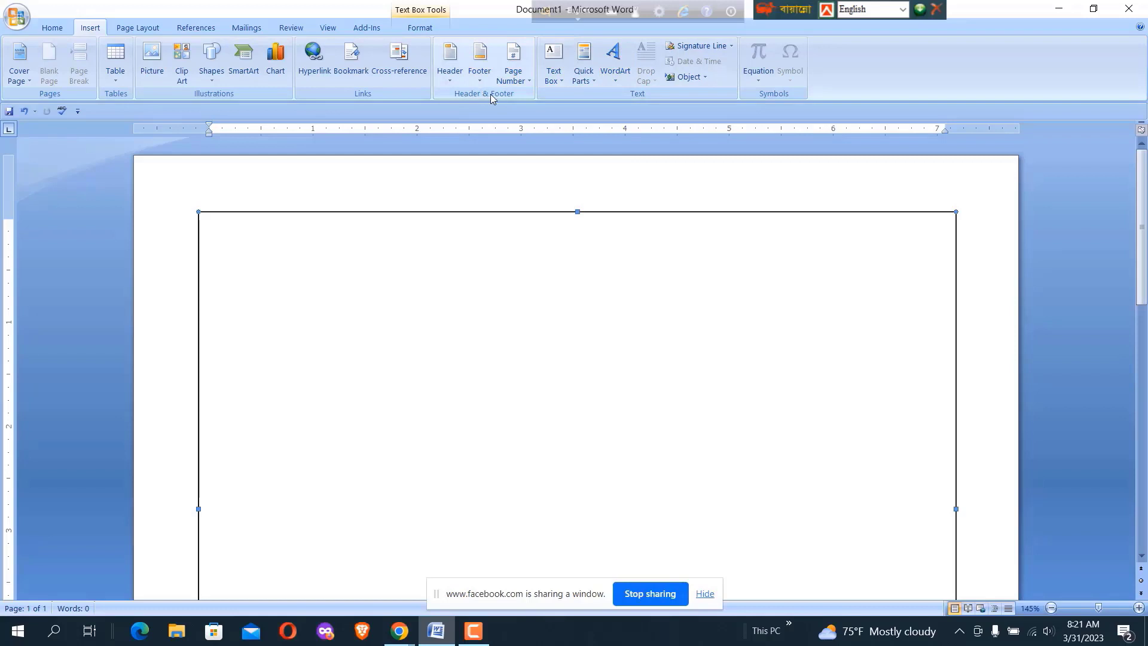
pyautogui.click(530, 82)
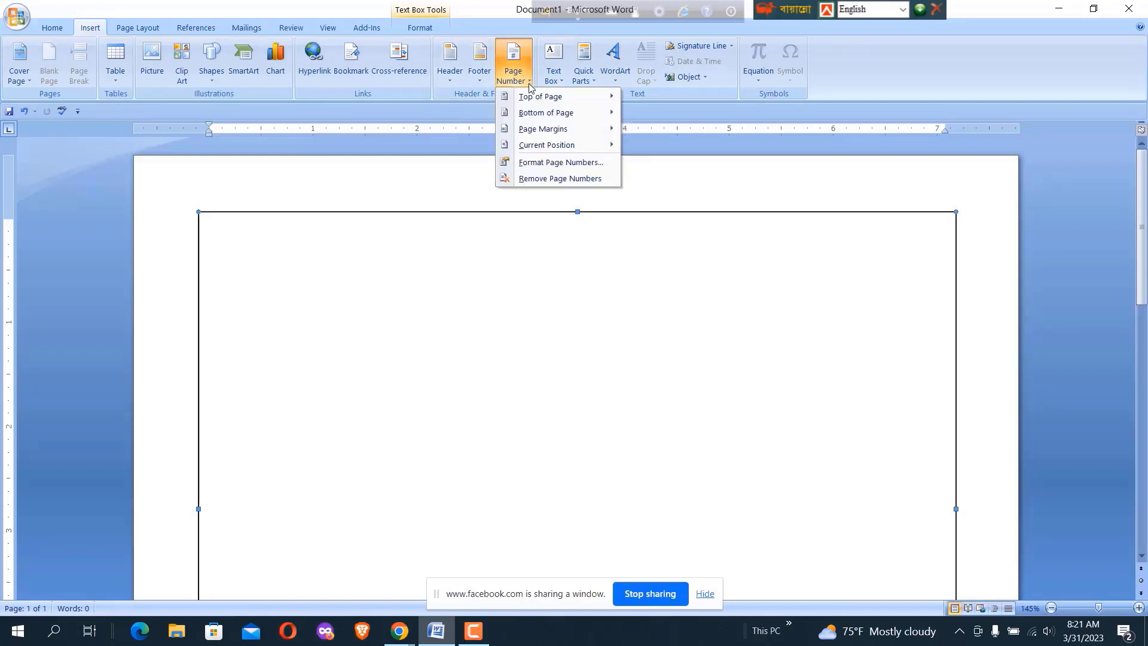
pyautogui.click(542, 163)
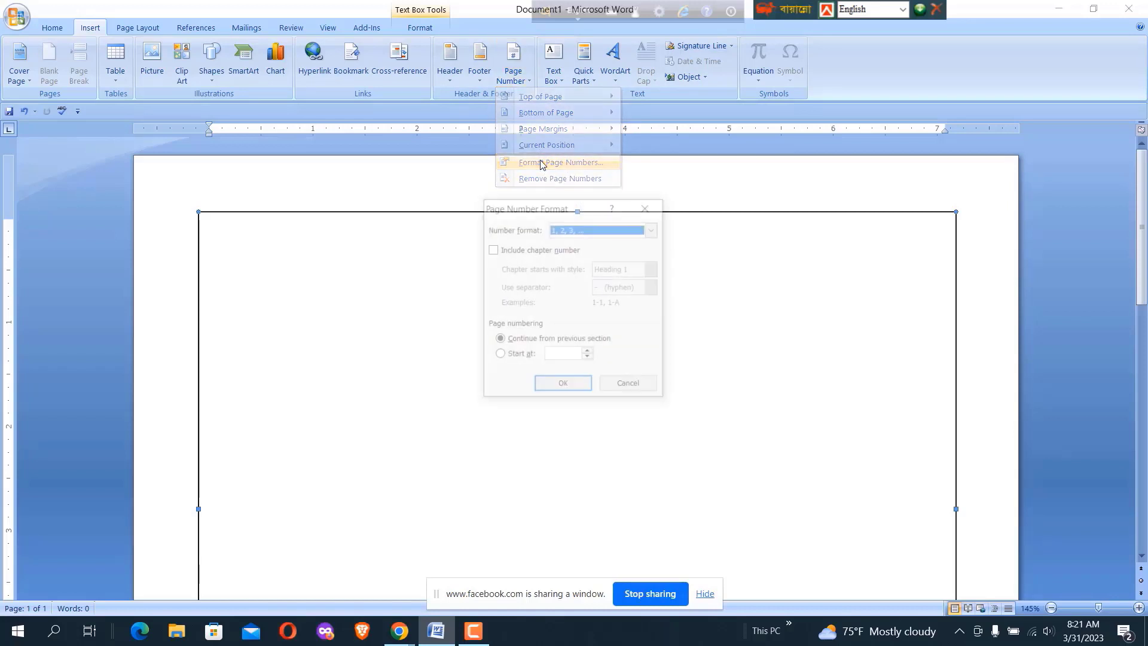
pyautogui.click(624, 384)
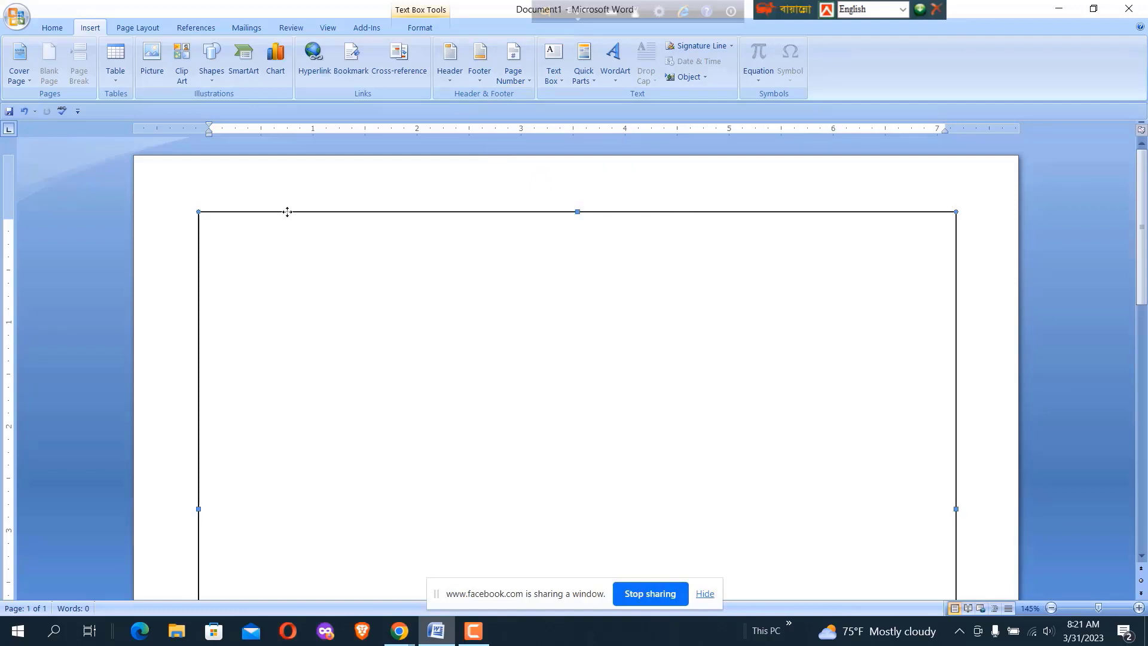
pyautogui.press('Delete')
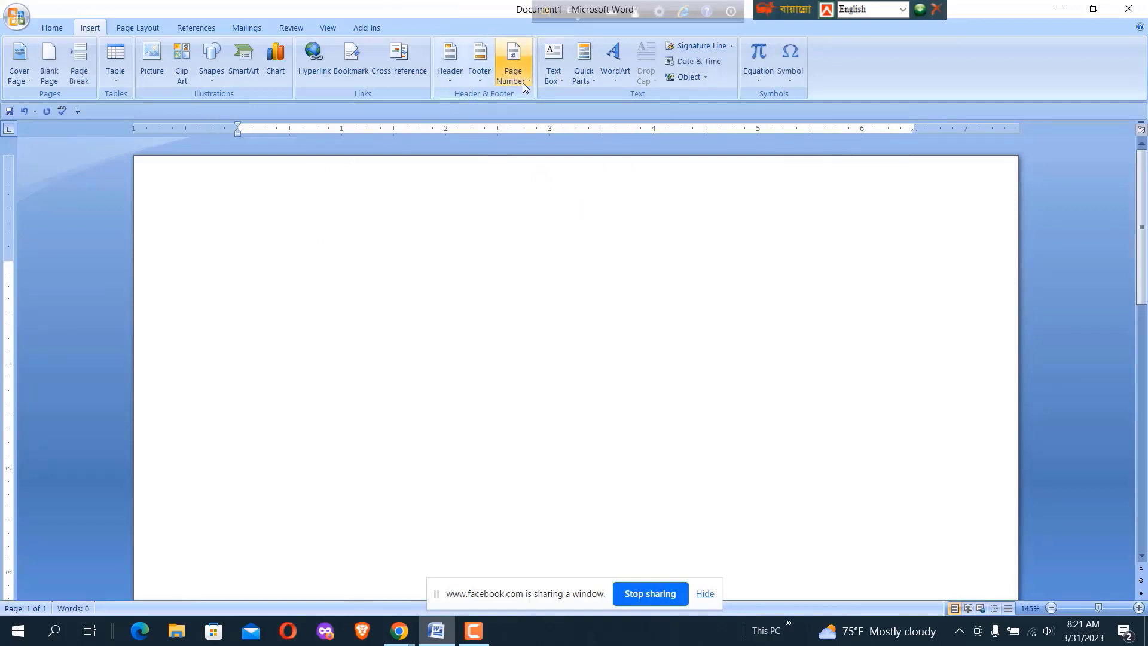
# Step: Insert an arched WordArt of the person's full name and resize it to 2.5" × 5.67"
pyautogui.click(526, 84)
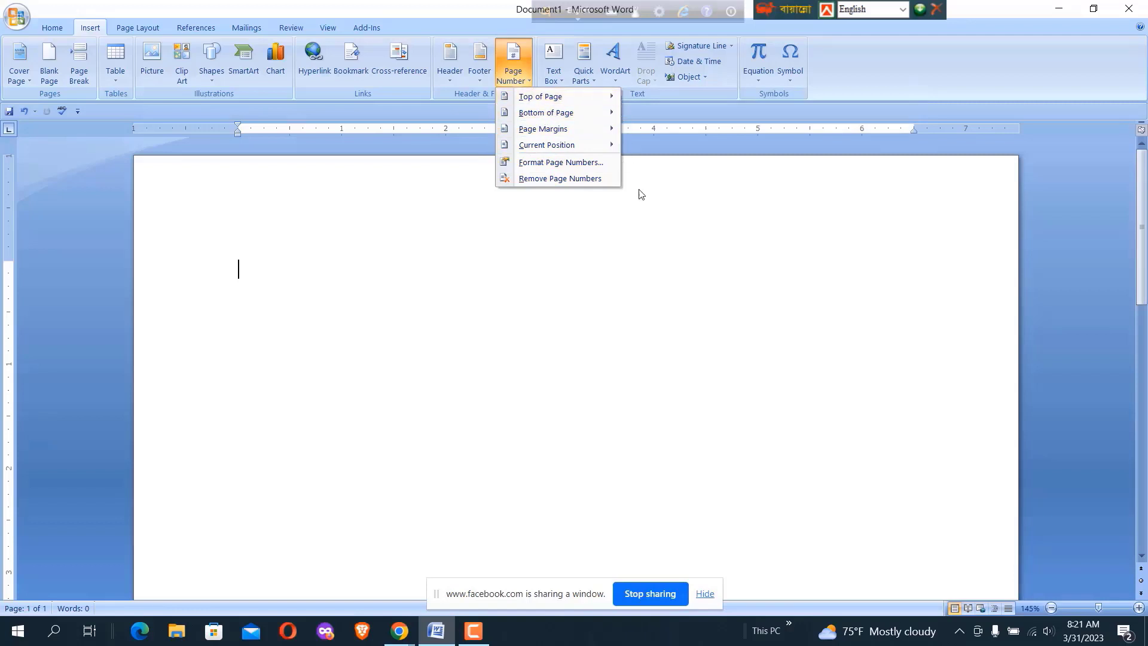
pyautogui.click(619, 77)
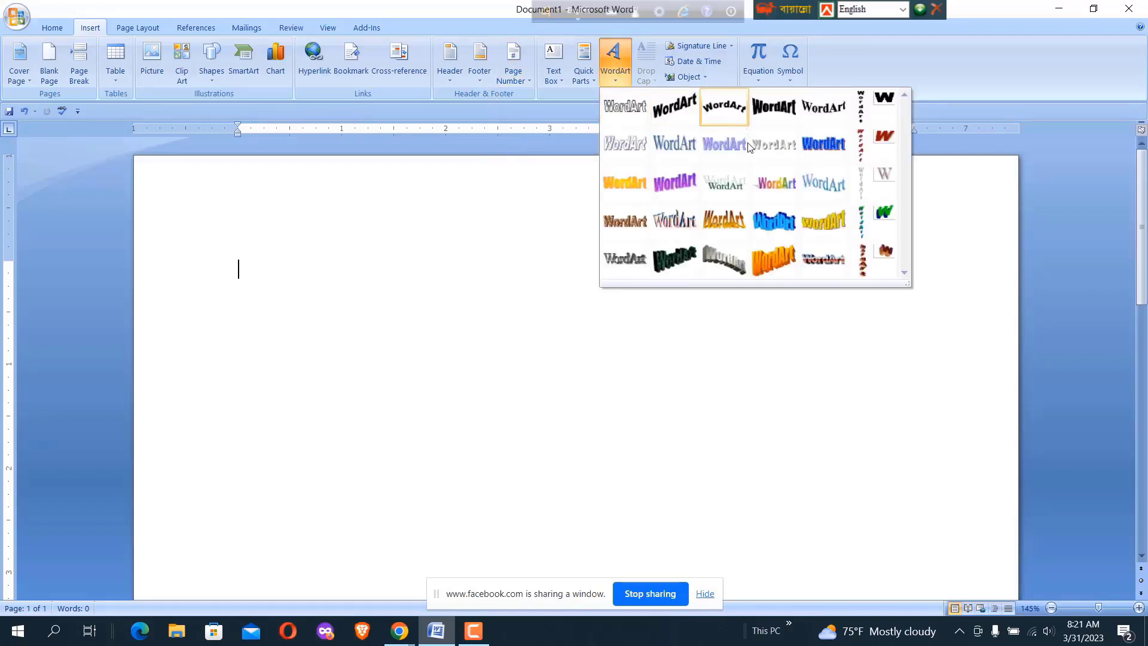
pyautogui.click(720, 110)
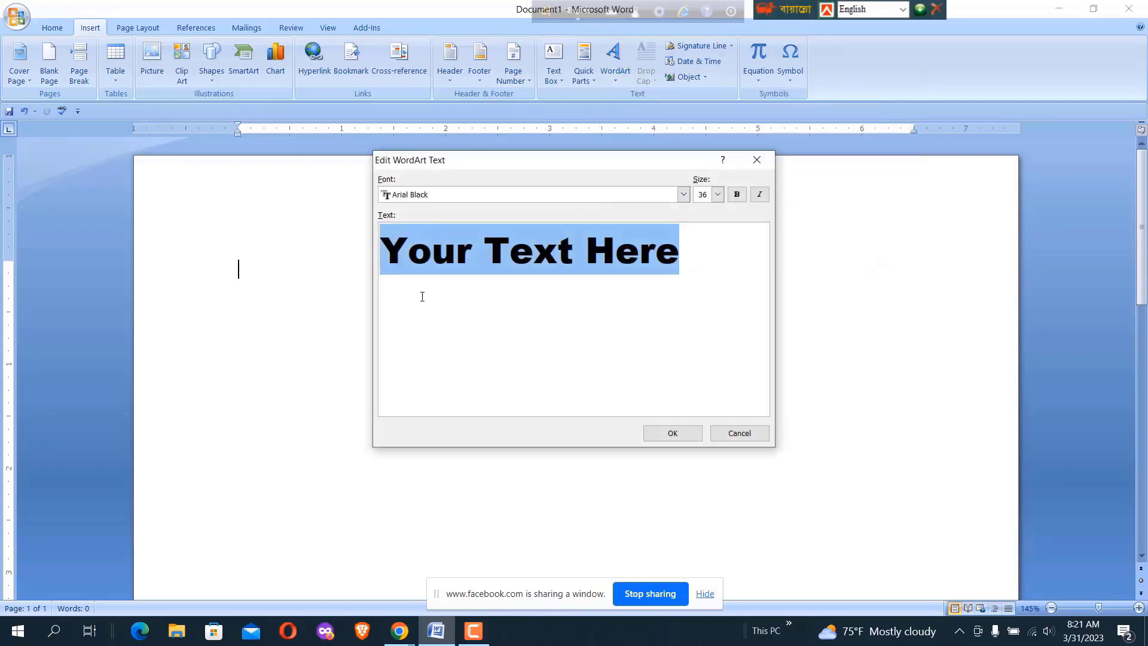
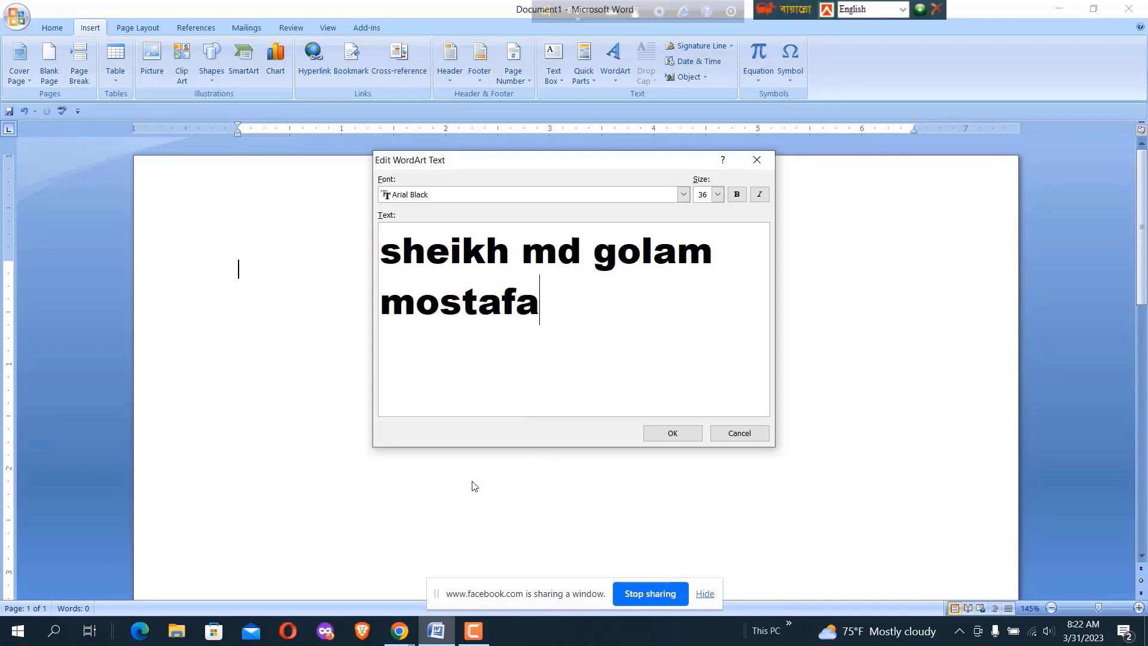
pyautogui.click(674, 435)
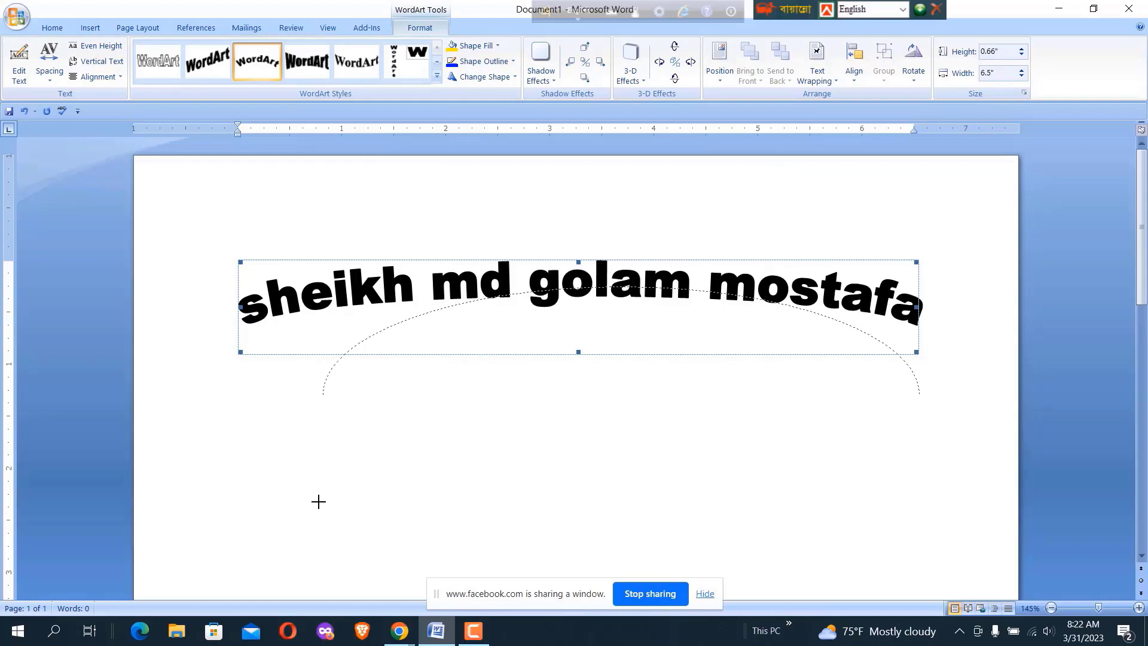
pyautogui.moveTo(239, 353); pyautogui.dragTo(319, 500)
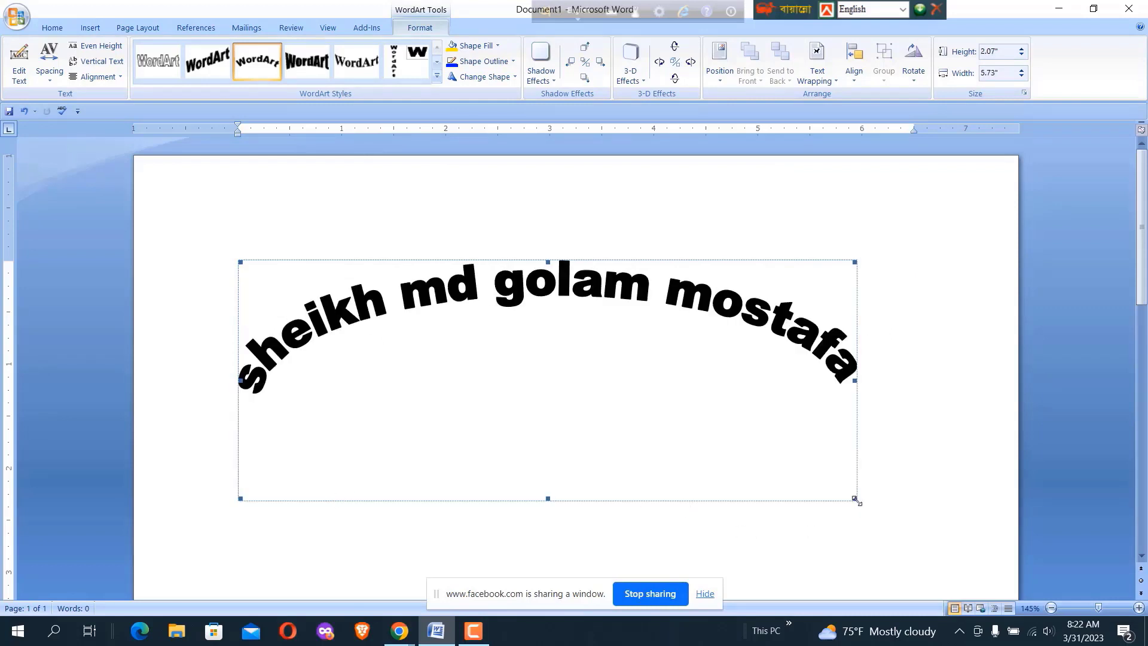
pyautogui.moveTo(857, 500); pyautogui.dragTo(852, 543)
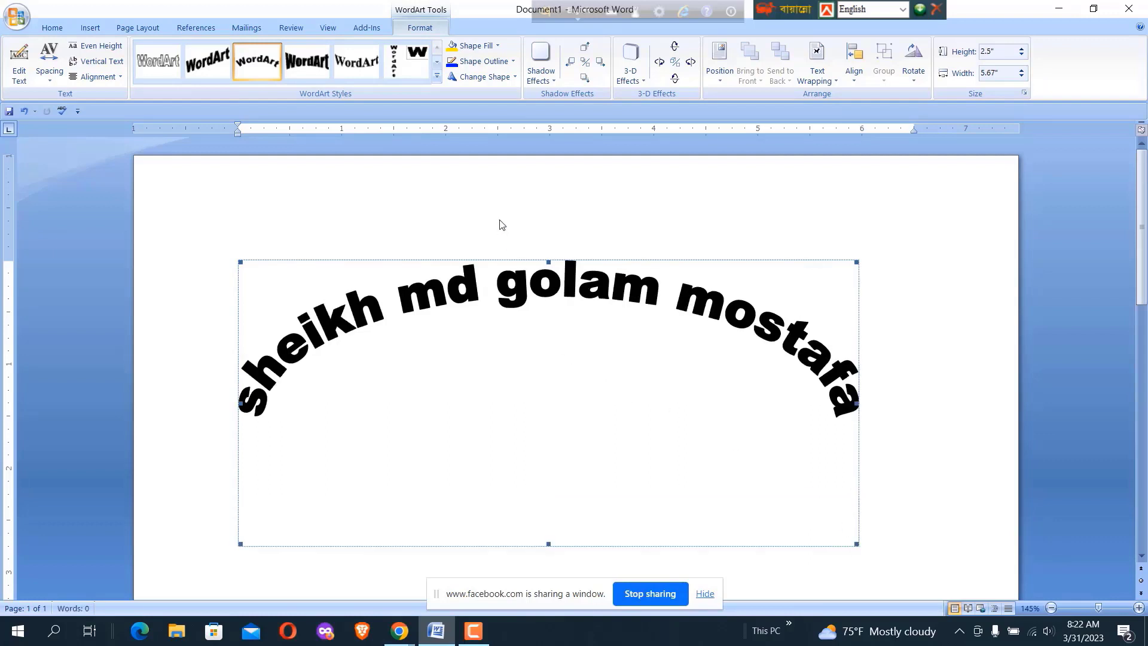
# Step: Select the arched WordArt name and delete it, leaving Document1 blank
pyautogui.click(505, 352)
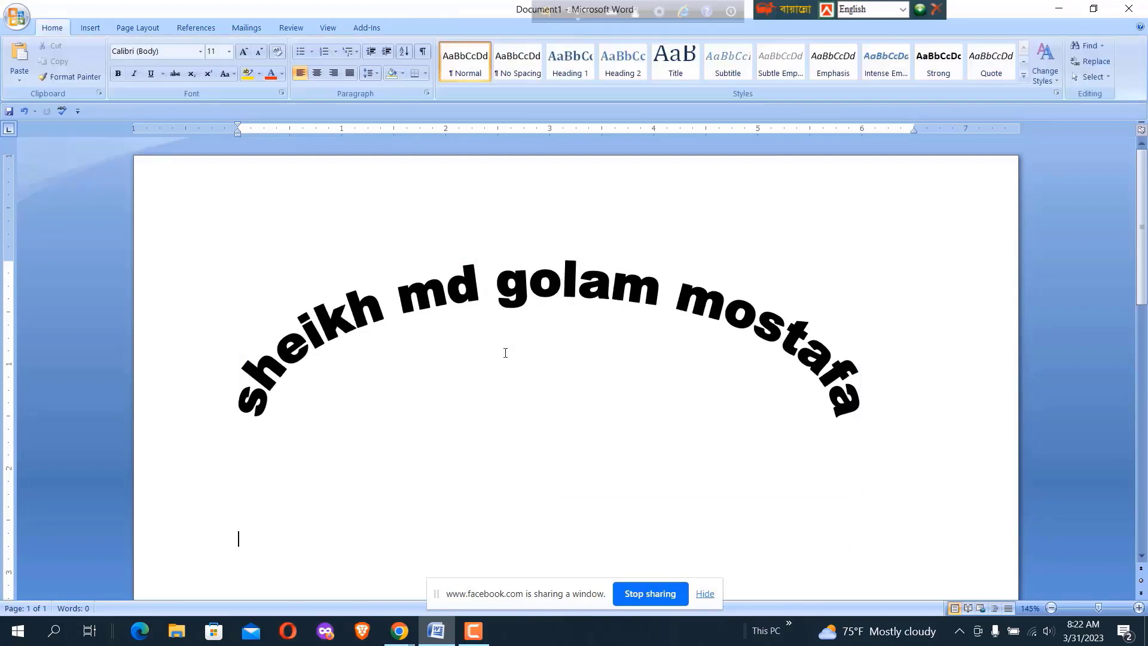
pyautogui.click(379, 398)
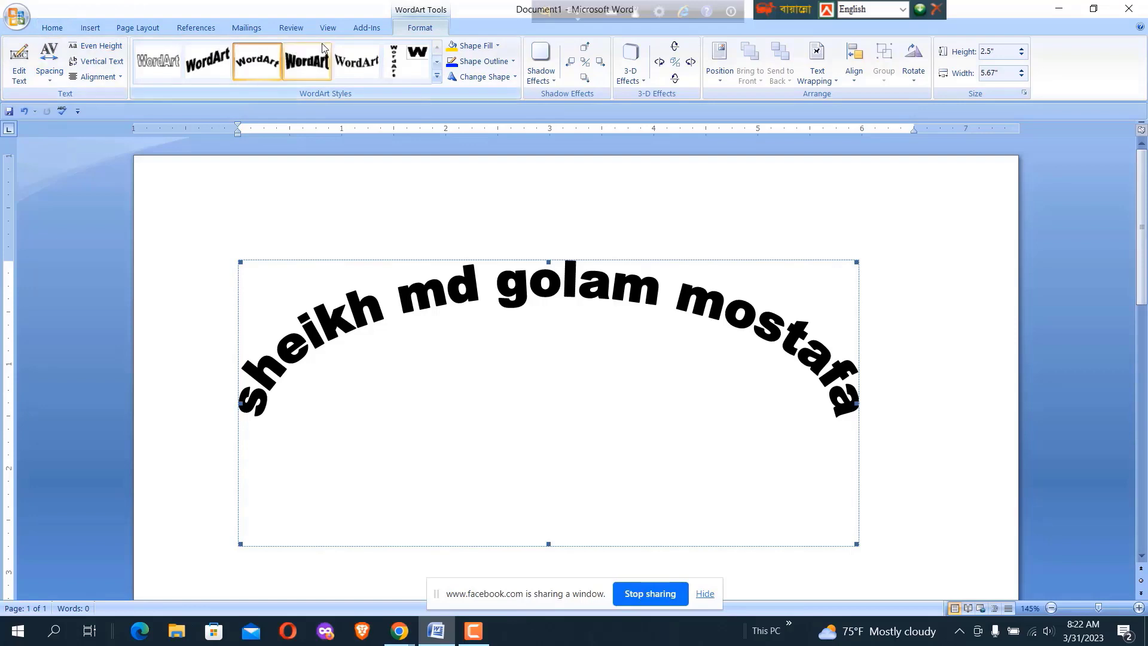
pyautogui.click(437, 76)
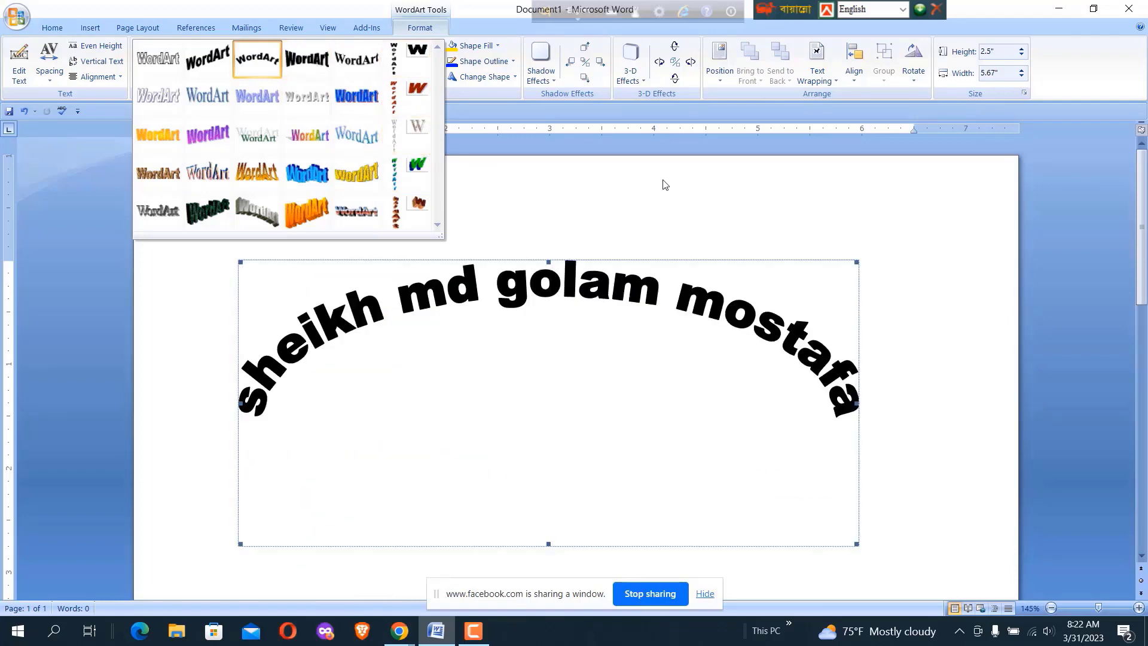
pyautogui.click(618, 297)
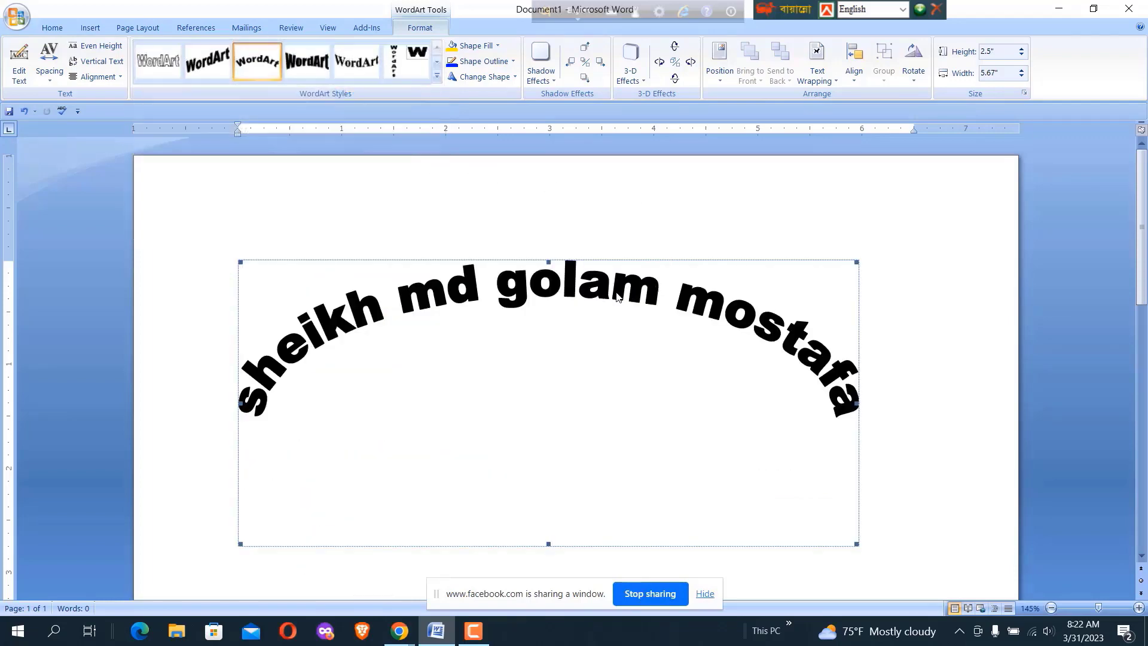
pyautogui.press('Delete')
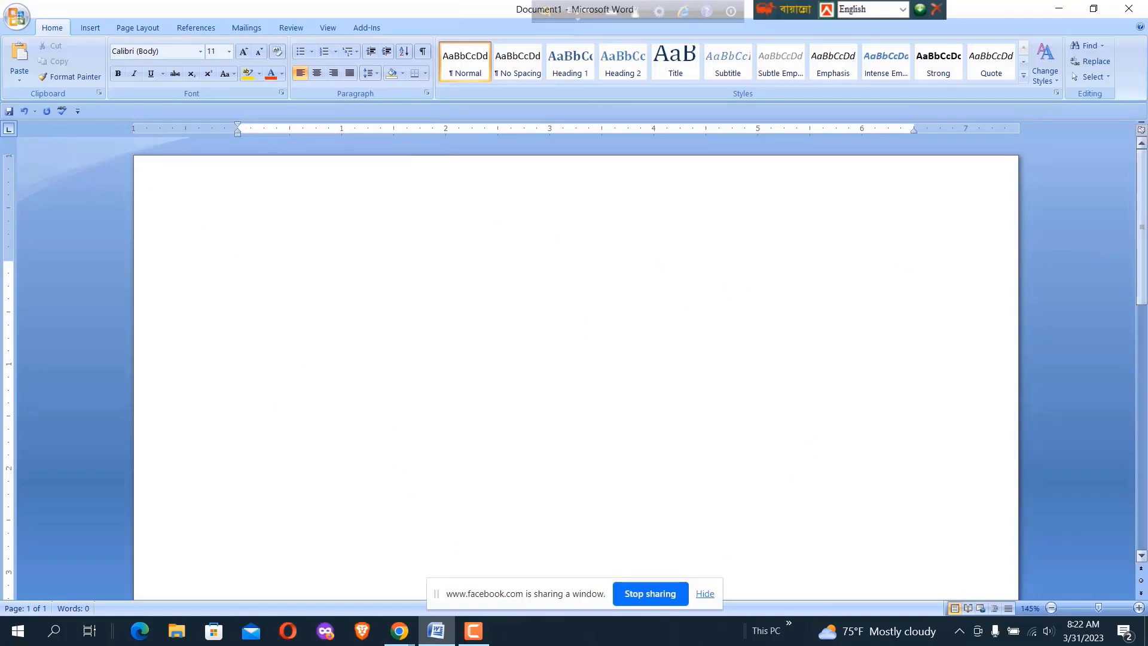
pyautogui.moveTo(1140, 226)
pyautogui.mouseDown()
pyautogui.moveTo(1145, 441)
pyautogui.moveTo(1142, 232)
pyautogui.mouseUp()
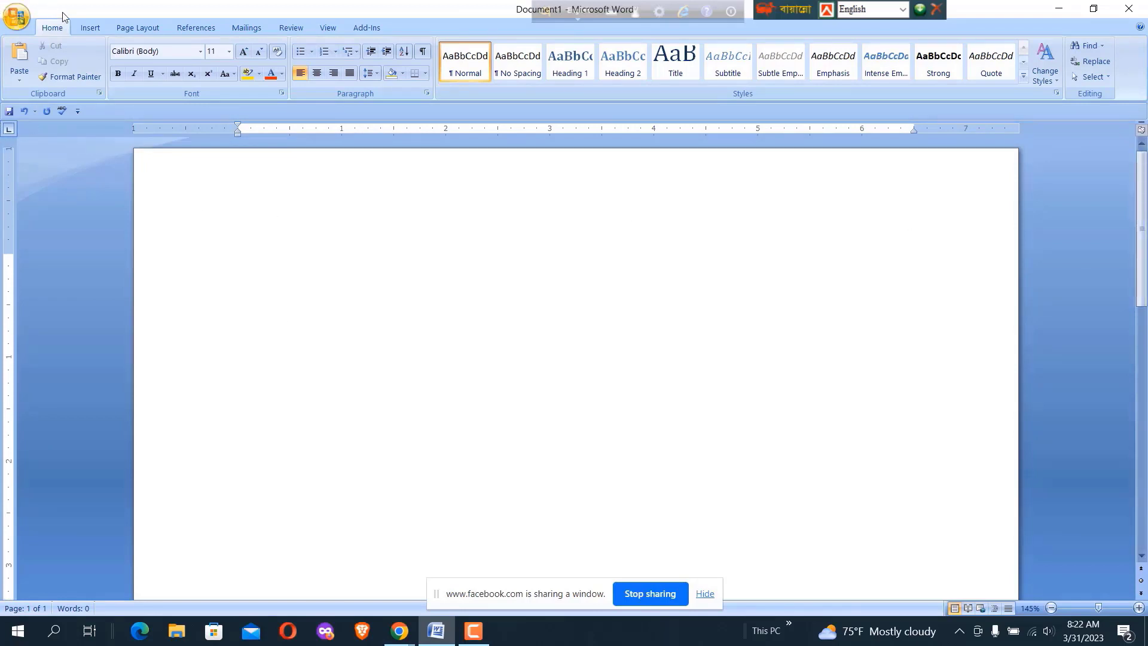
# Step: Open Page Layout's Custom Watermark settings and choose the Picture watermark type
pyautogui.click(95, 30)
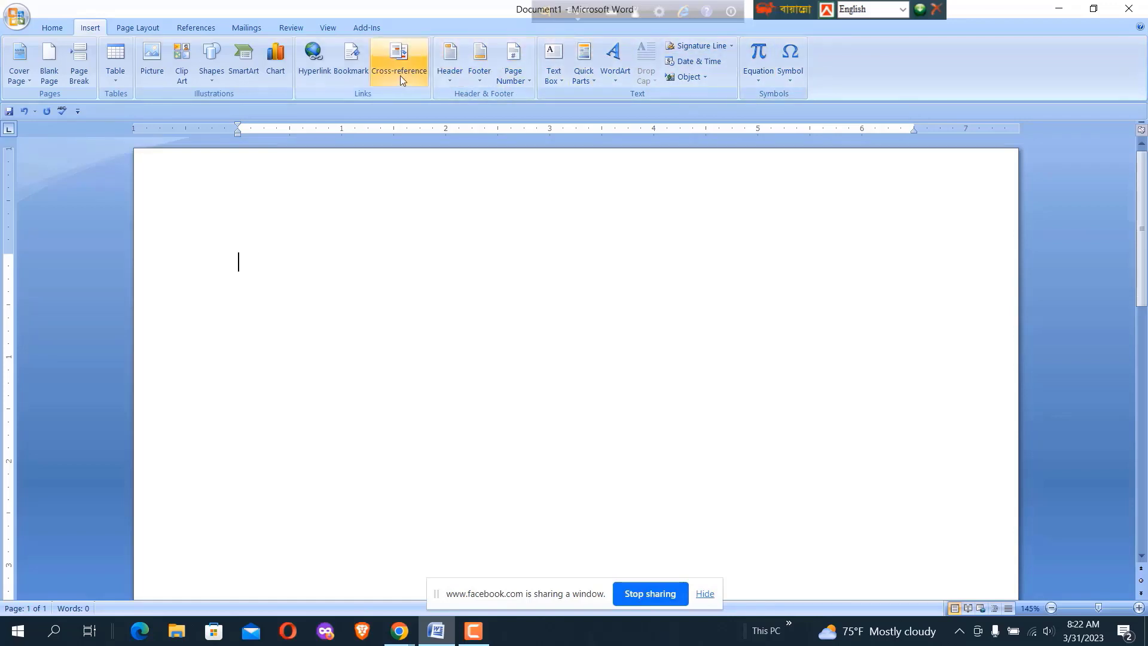
pyautogui.click(137, 28)
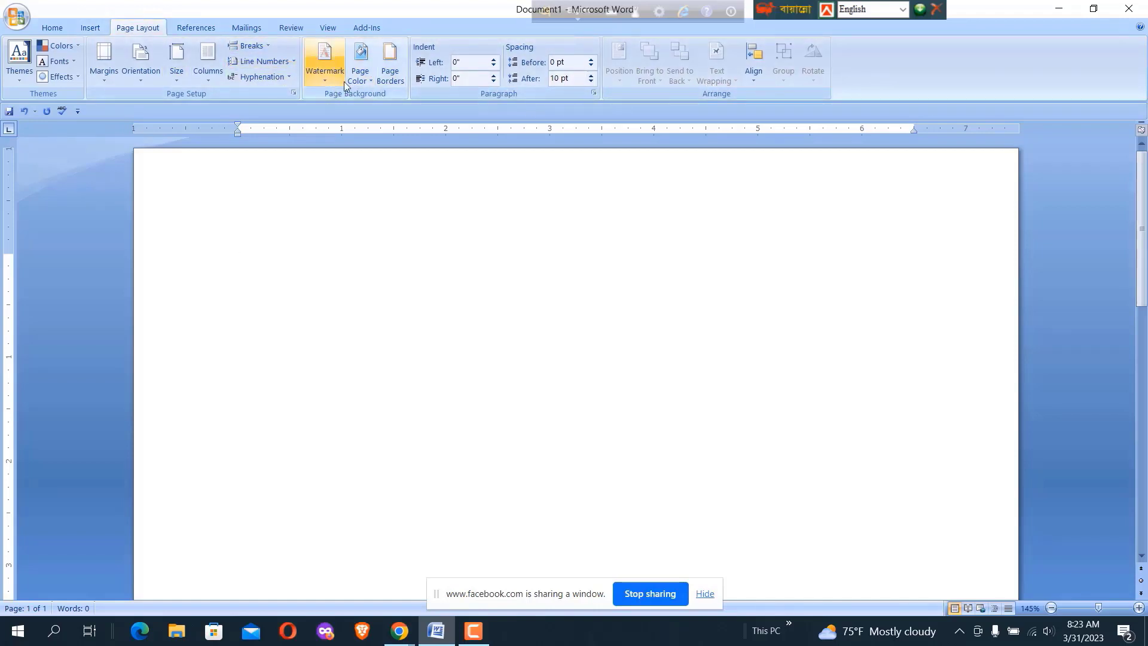
pyautogui.click(324, 78)
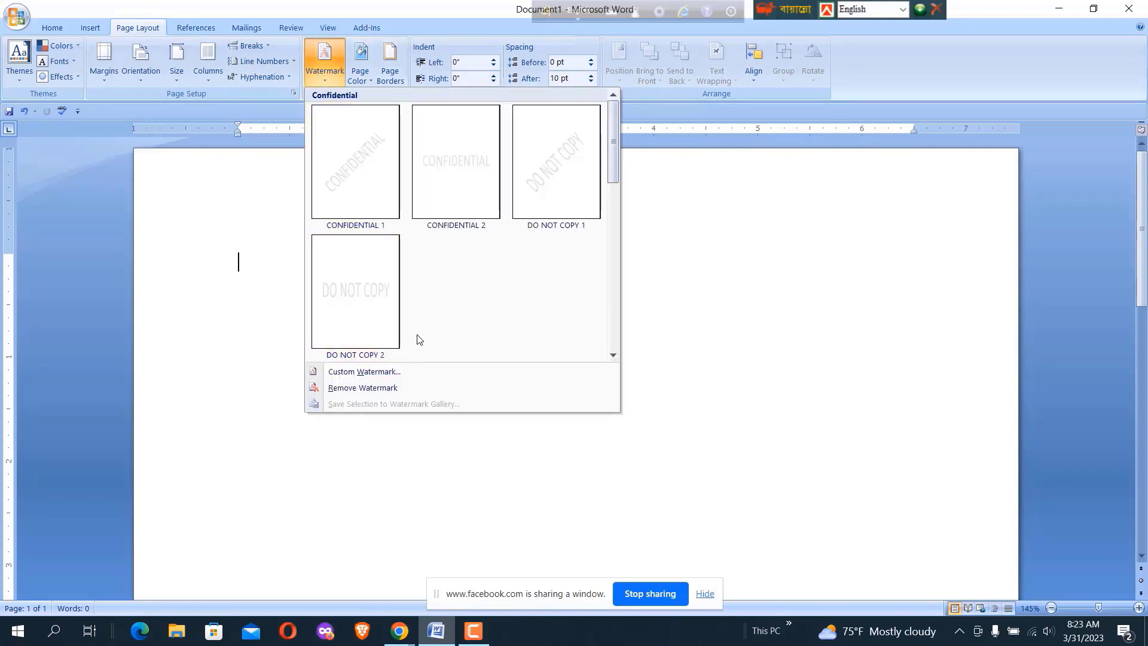
pyautogui.click(365, 372)
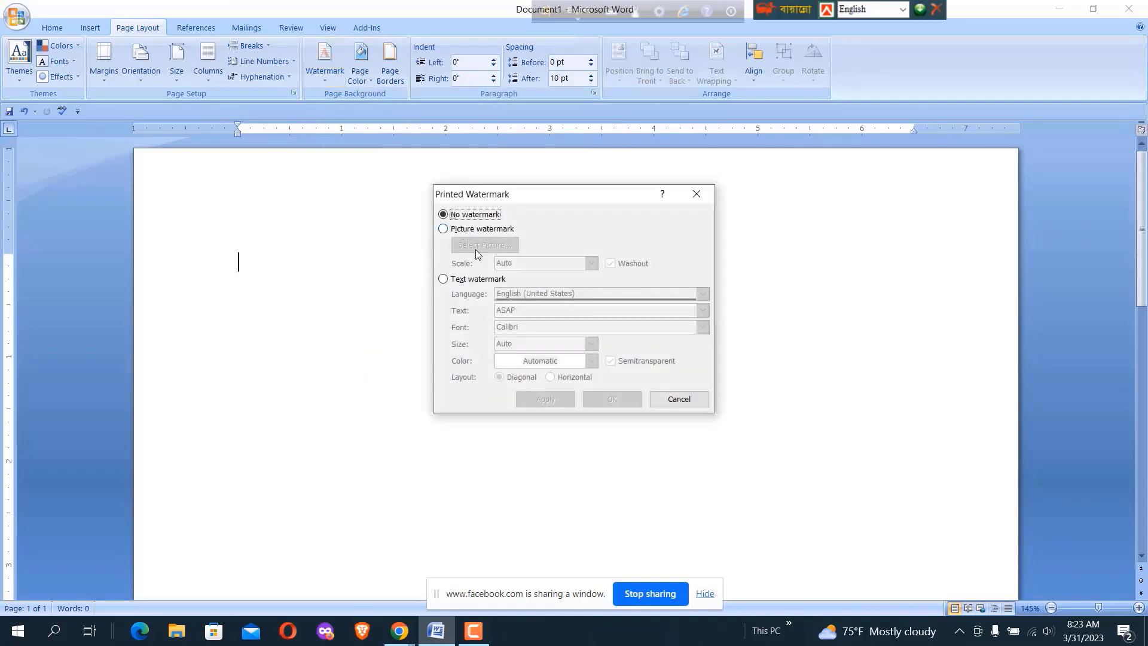
pyautogui.click(443, 229)
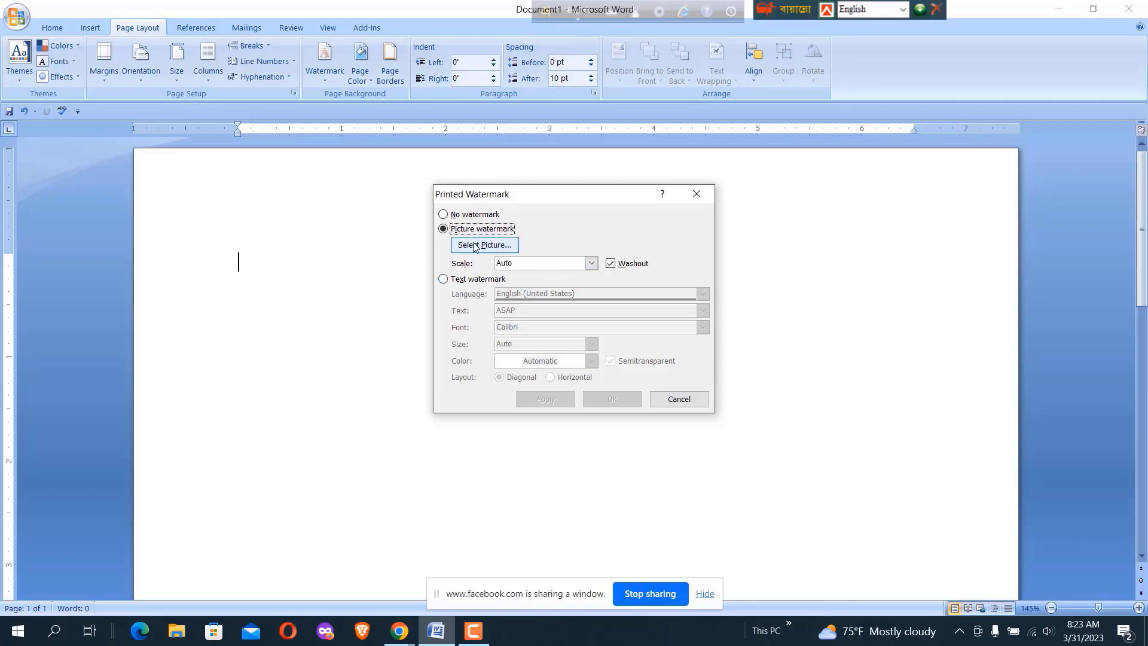
pyautogui.click(443, 278)
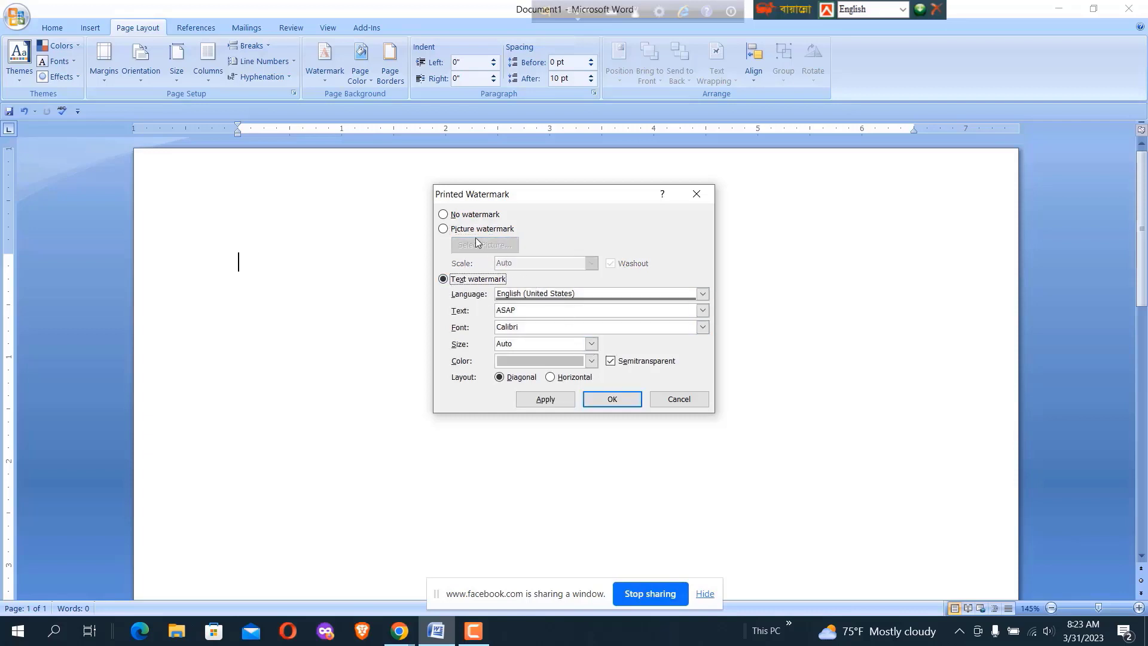
pyautogui.click(443, 230)
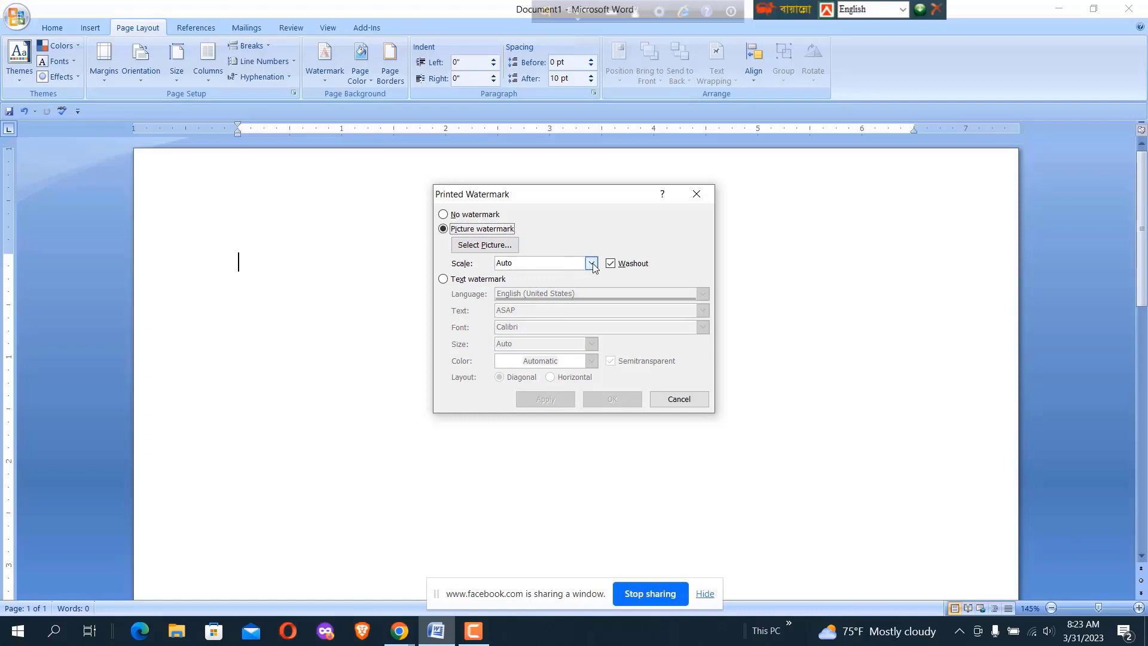
# Step: Select 000.png from the Desktop as the washed-out watermark picture and apply it
pyautogui.click(468, 245)
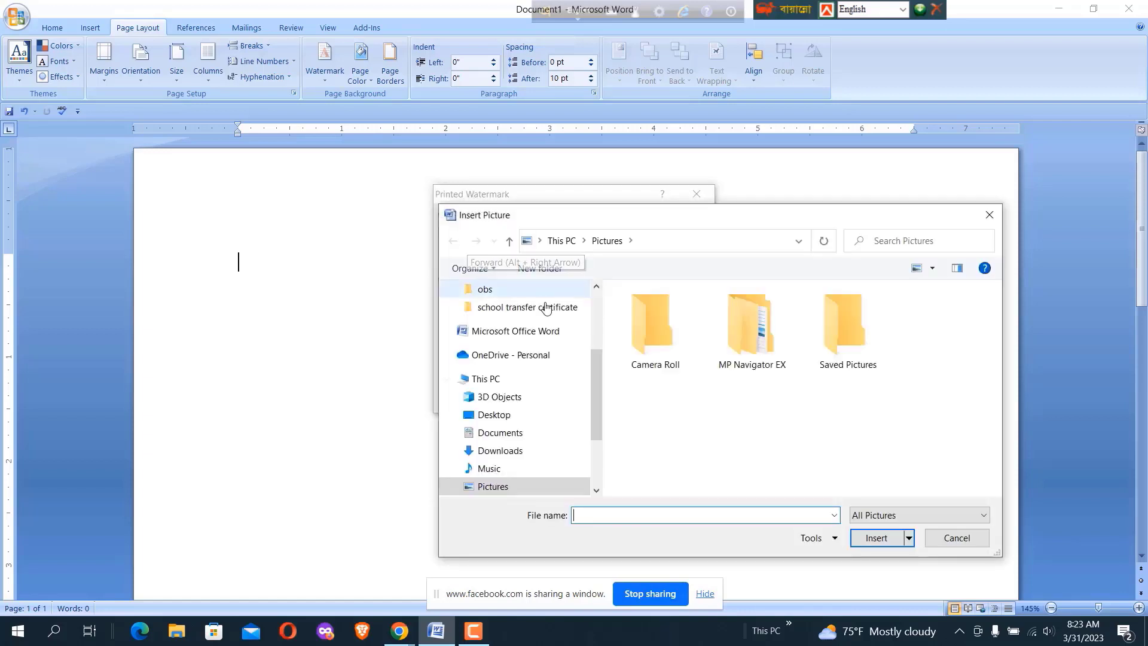
pyautogui.scroll(3, 598, 408)
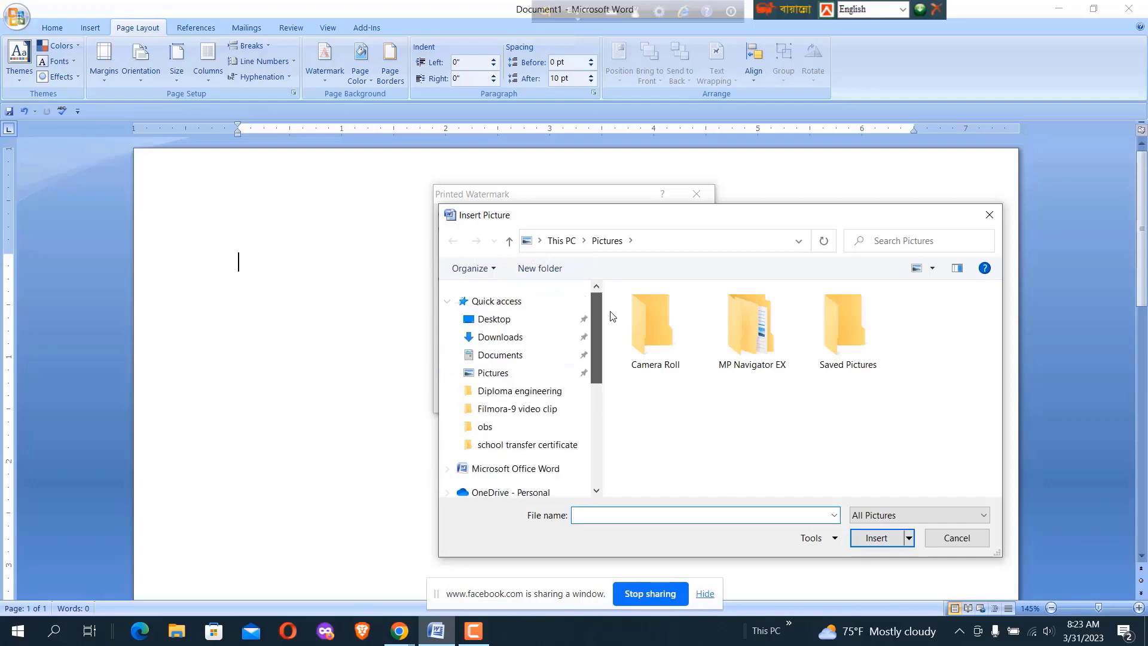
pyautogui.click(511, 323)
pyautogui.moveTo(997, 306); pyautogui.dragTo(998, 380)
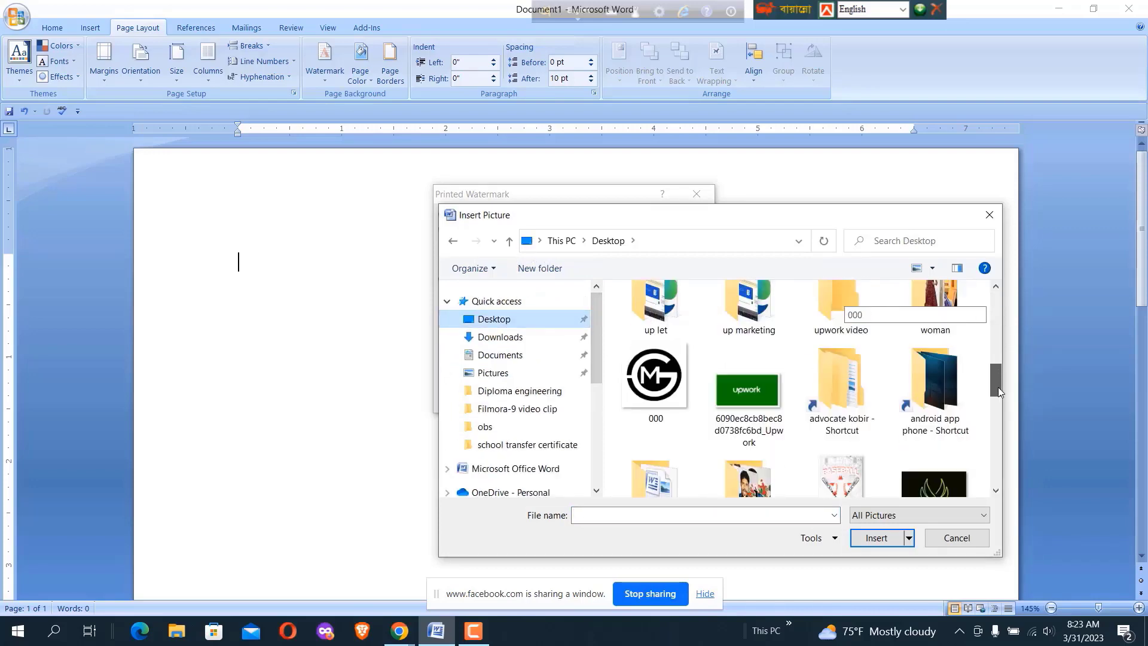
pyautogui.click(656, 372)
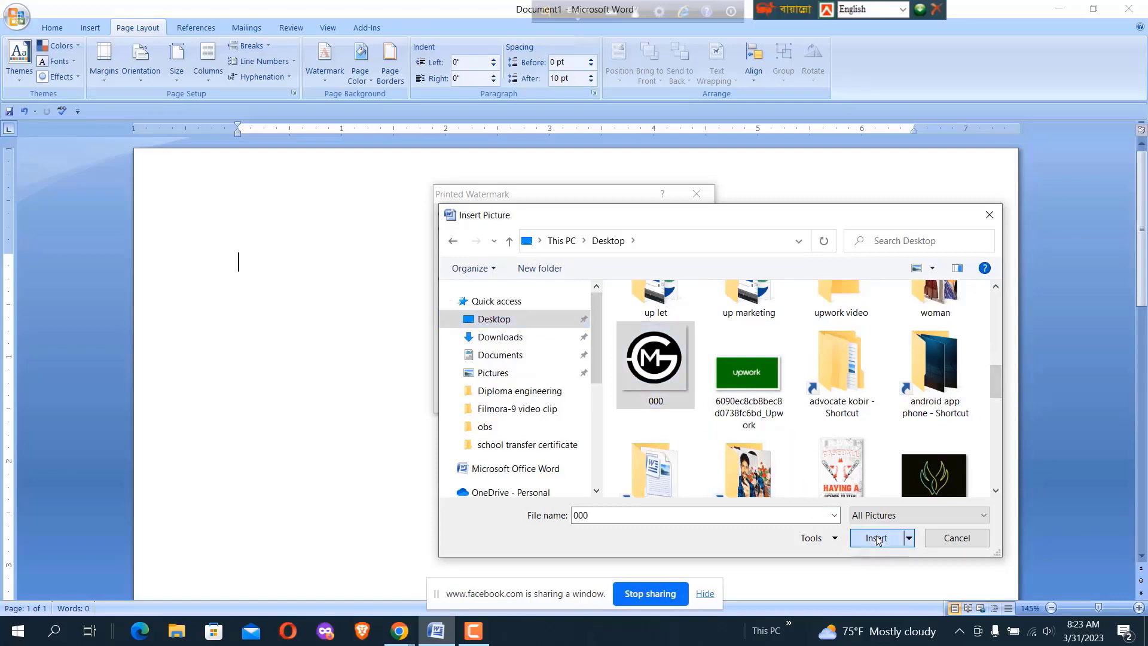
pyautogui.click(876, 539)
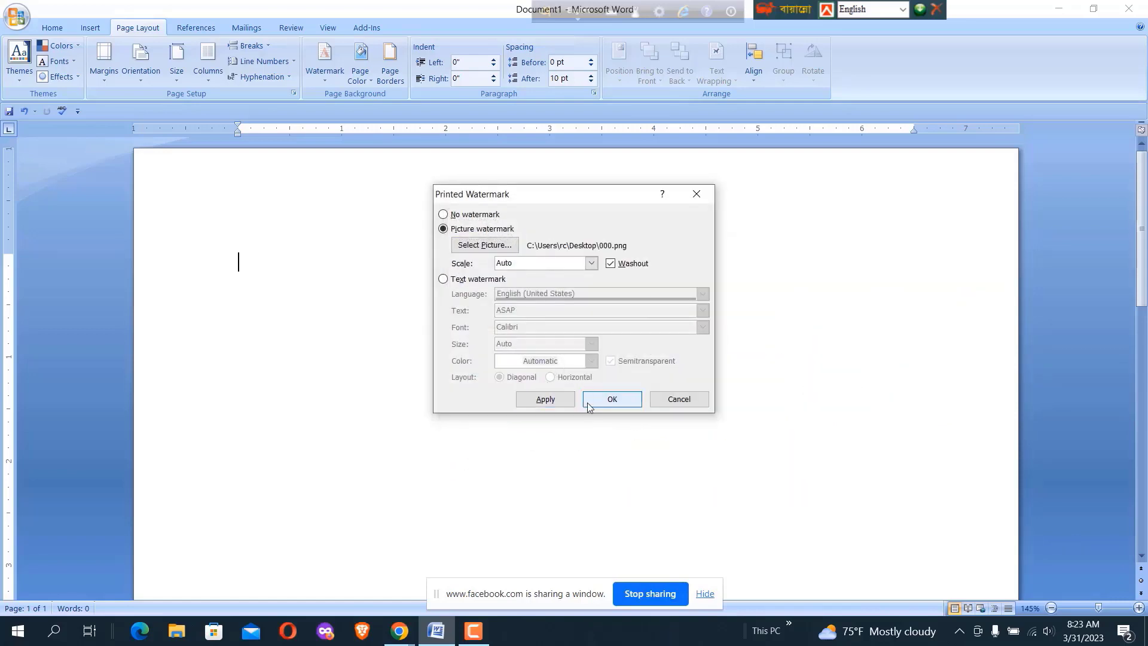
pyautogui.click(545, 399)
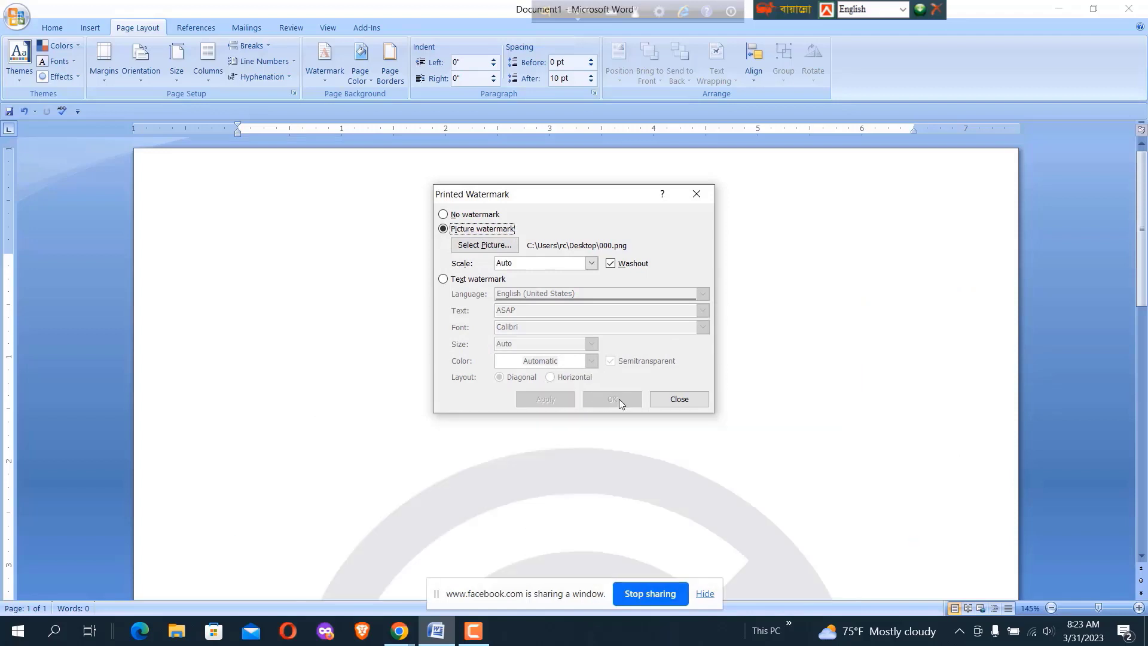
pyautogui.click(695, 400)
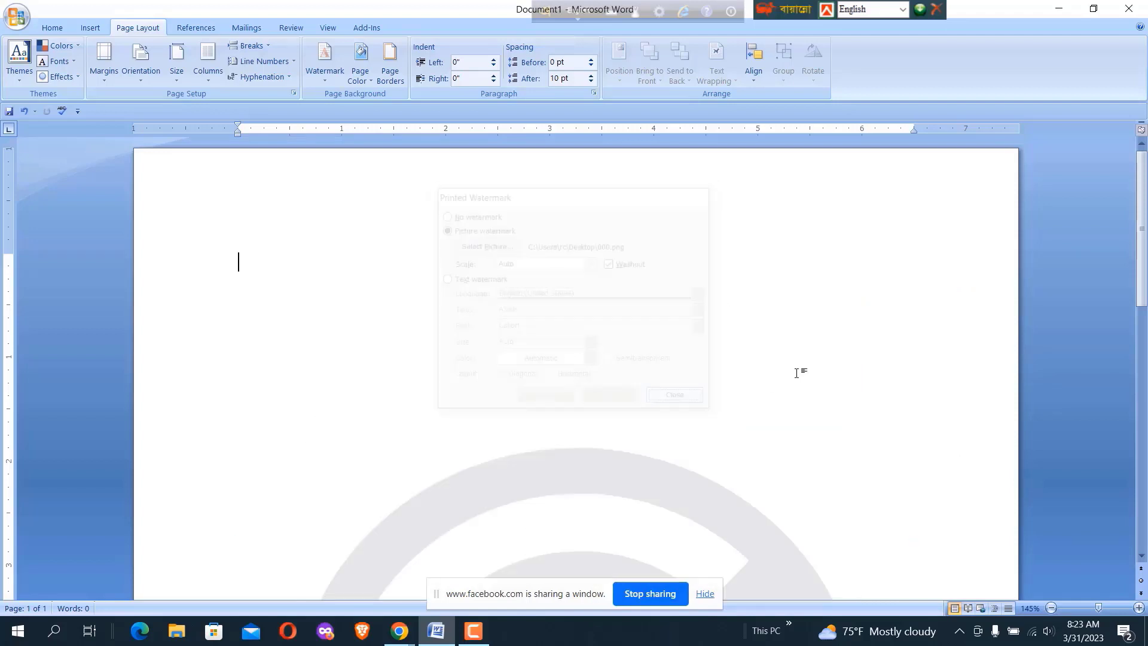
# Step: Type the test text 'rfgfgffgshgs' on the page
pyautogui.scroll(-5, 1142, 345)
pyautogui.scroll(-8, 1142, 347)
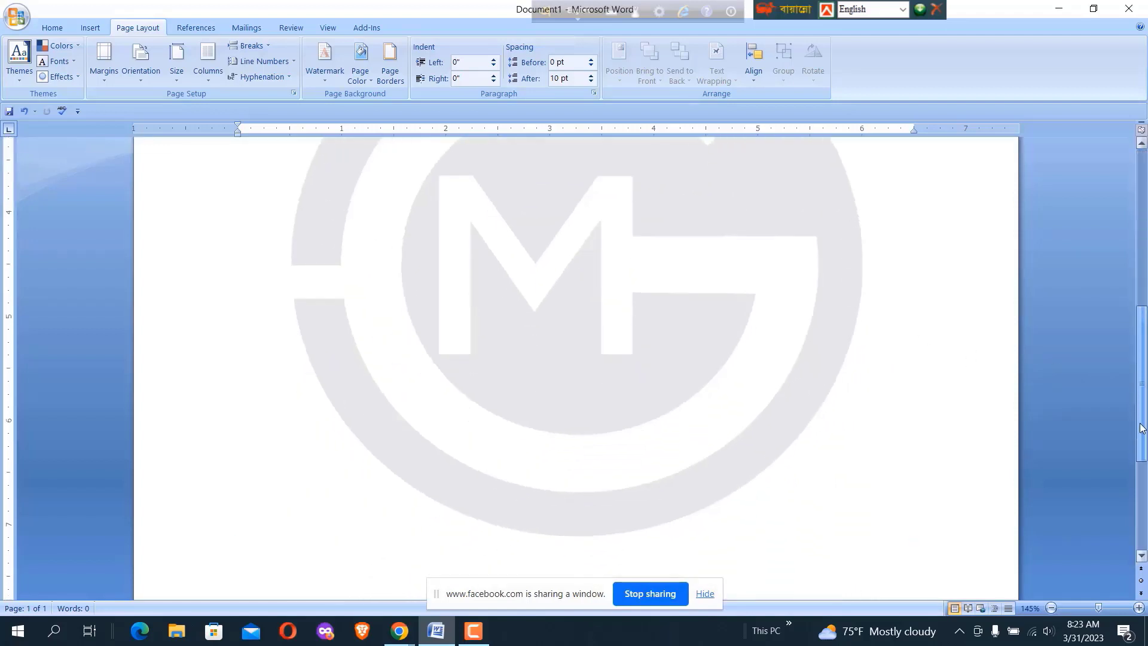
pyautogui.scroll(6, 1142, 349)
pyautogui.scroll(-5, 1142, 351)
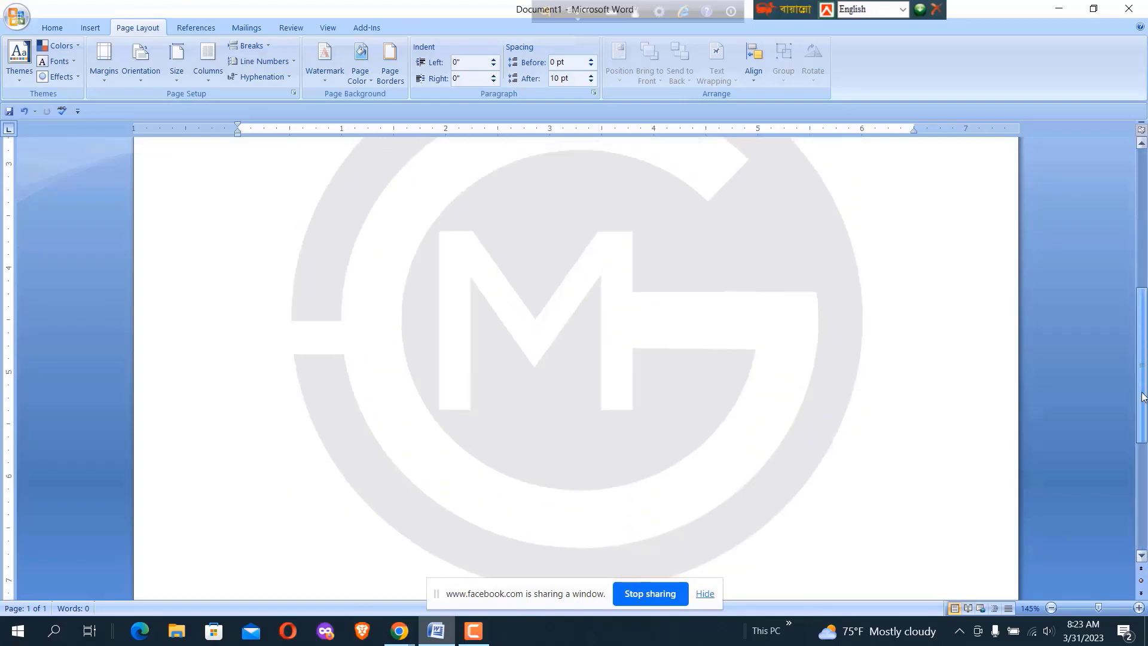
pyautogui.scroll(5, 1140, 406)
pyautogui.scroll(8, 1142, 334)
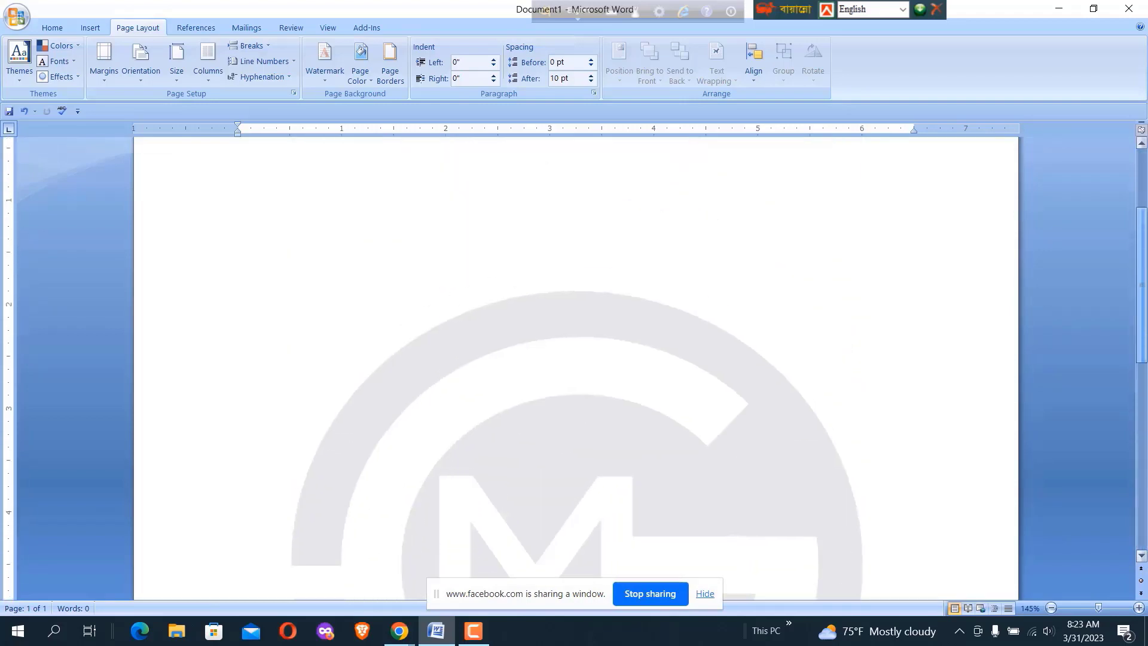
pyautogui.scroll(1, 1145, 281)
pyautogui.scroll(-9, 1146, 272)
pyautogui.scroll(6, 1146, 272)
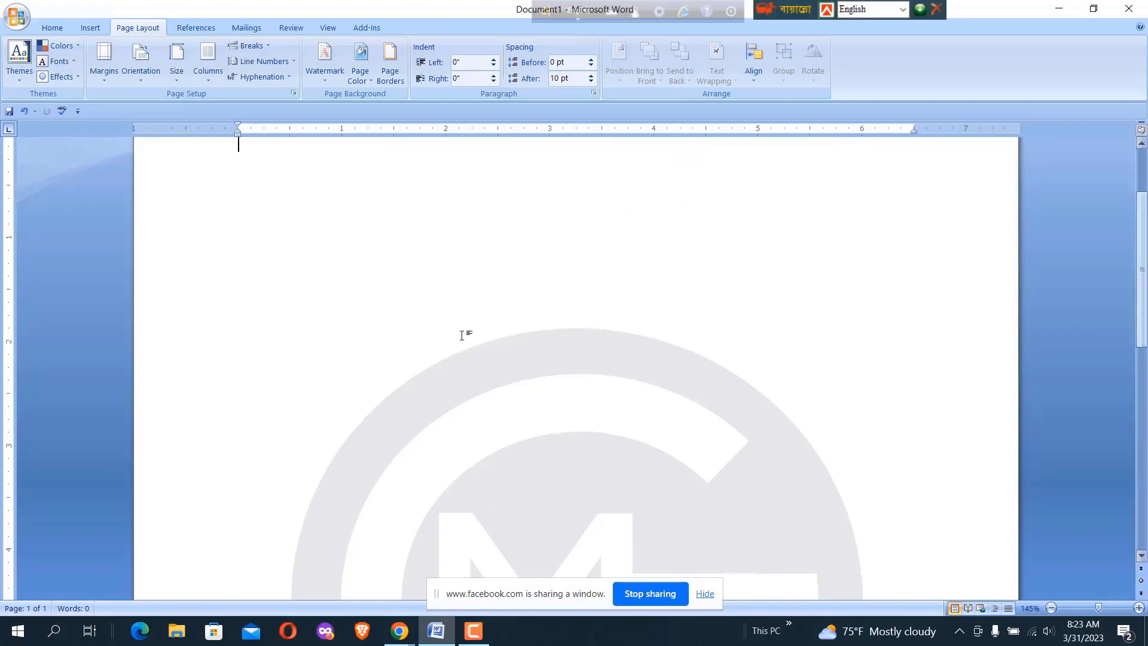
pyautogui.write('r')
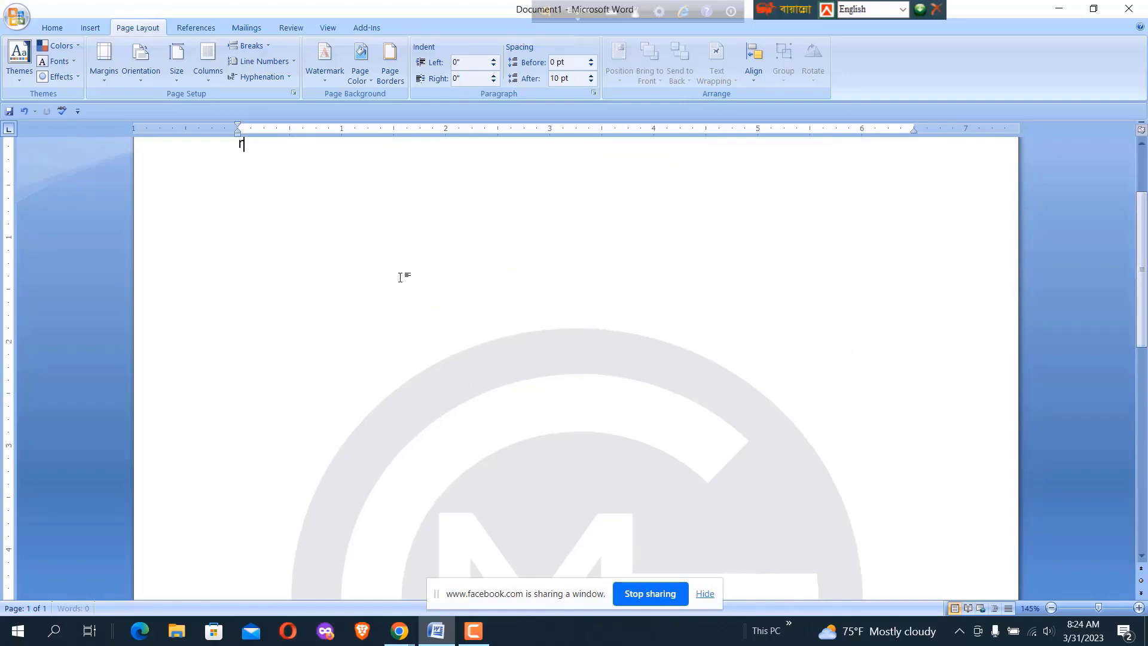
pyautogui.write('fgfgfg')
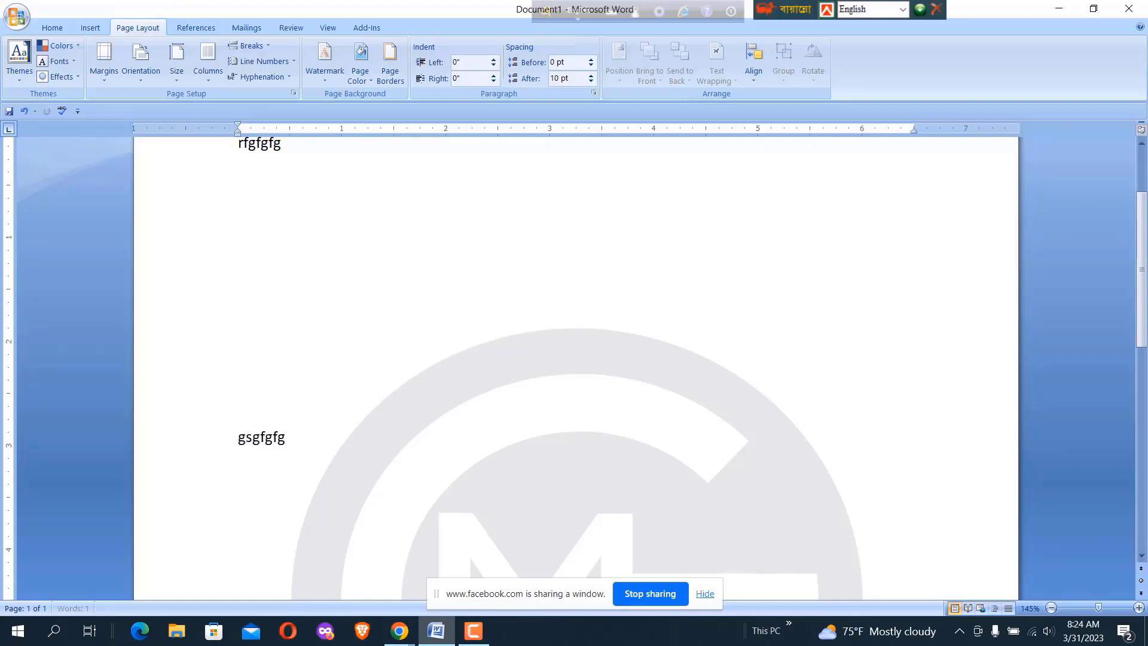
pyautogui.write('fgshhhg ')
pyautogui.write('gsfhgs')
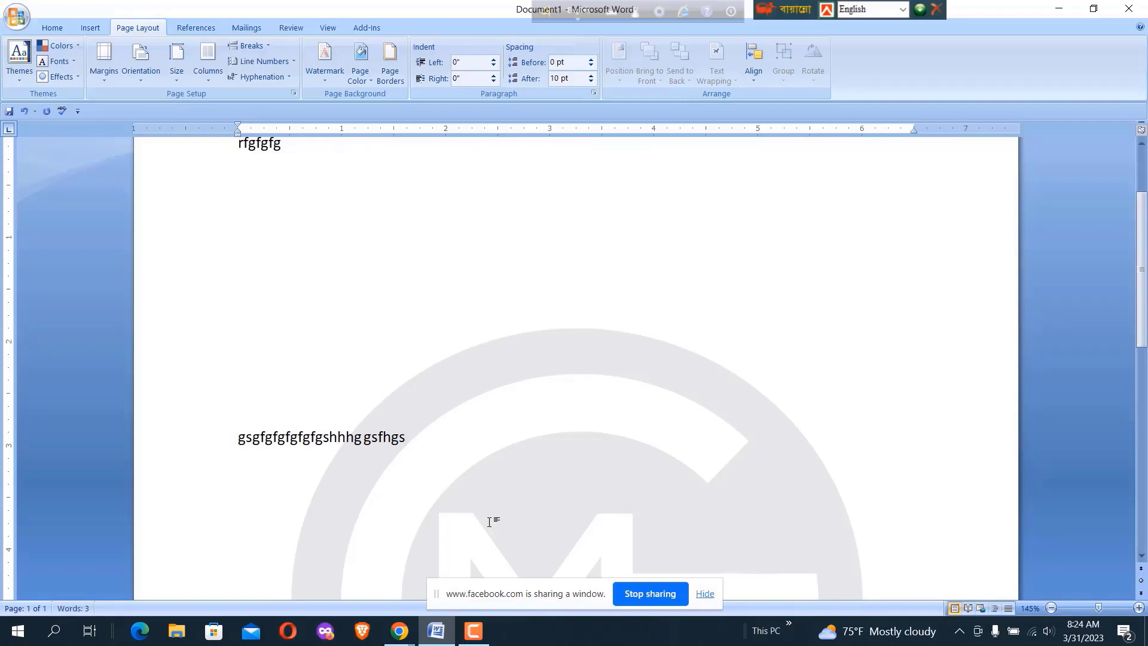
# Step: Select all the text with Ctrl+A and delete it, leaving the page empty
pyautogui.hotkey('ctrl', 'a')
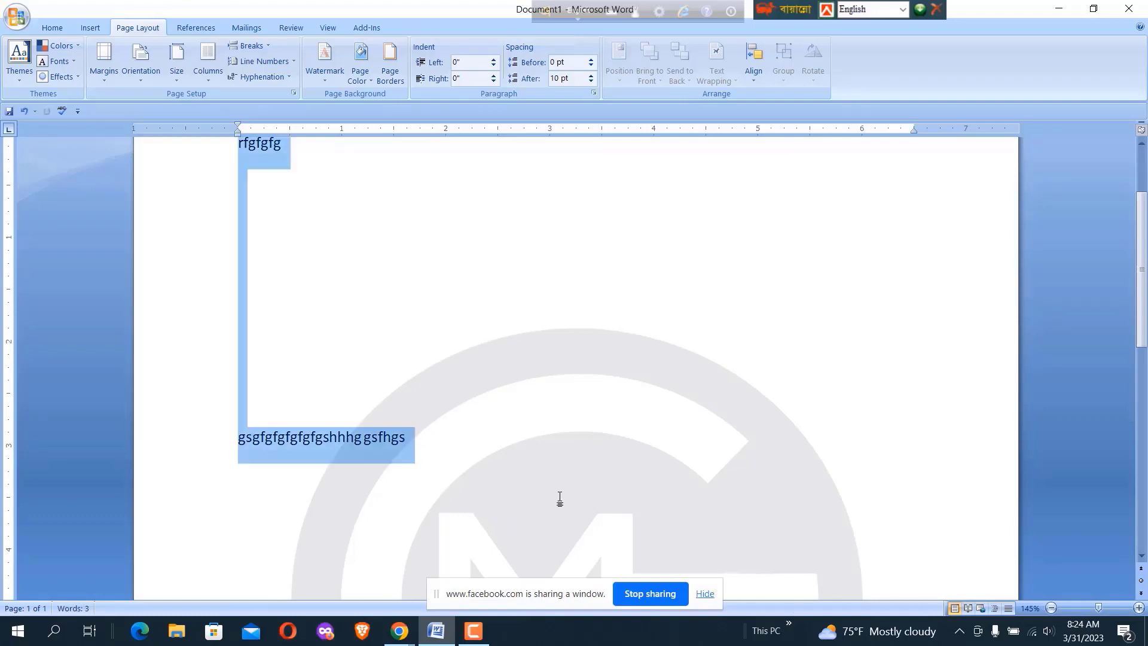
pyautogui.press('Delete')
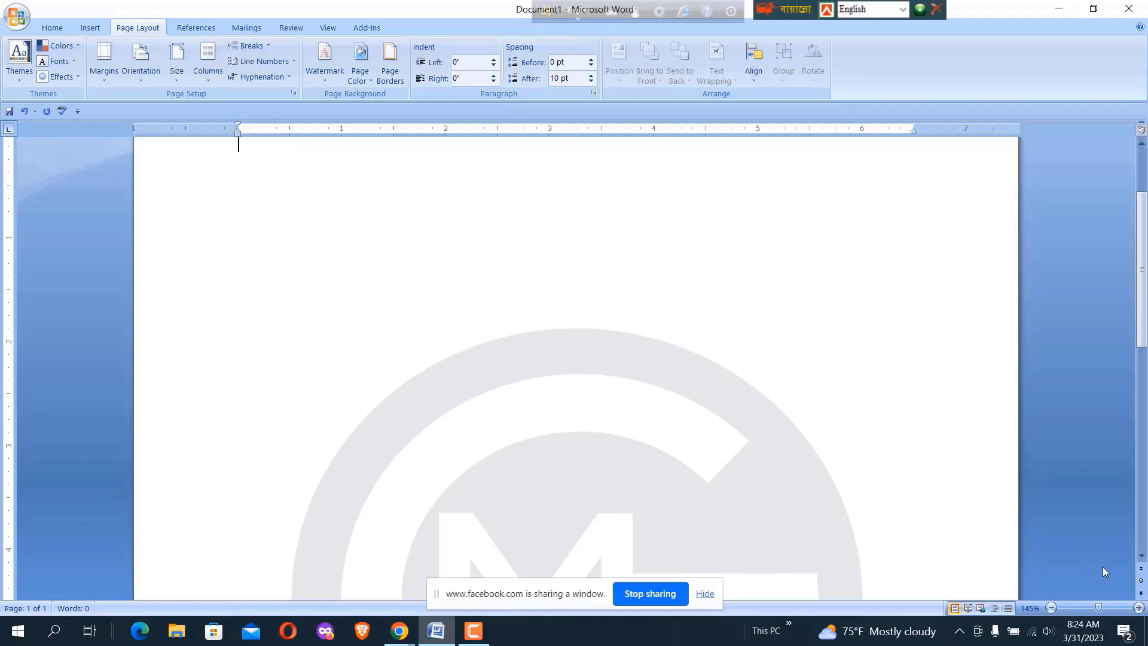
pyautogui.scroll(3, 1141, 359)
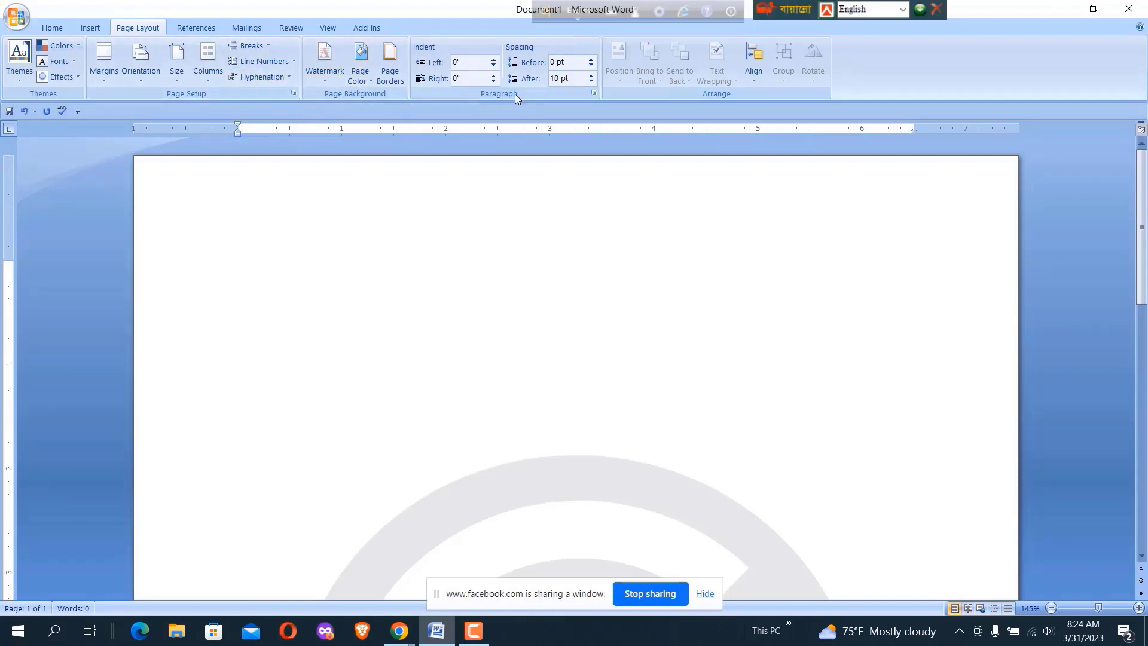
# Step: Switch the custom watermark to Text, enter the author's name, and apply it
pyautogui.click(323, 80)
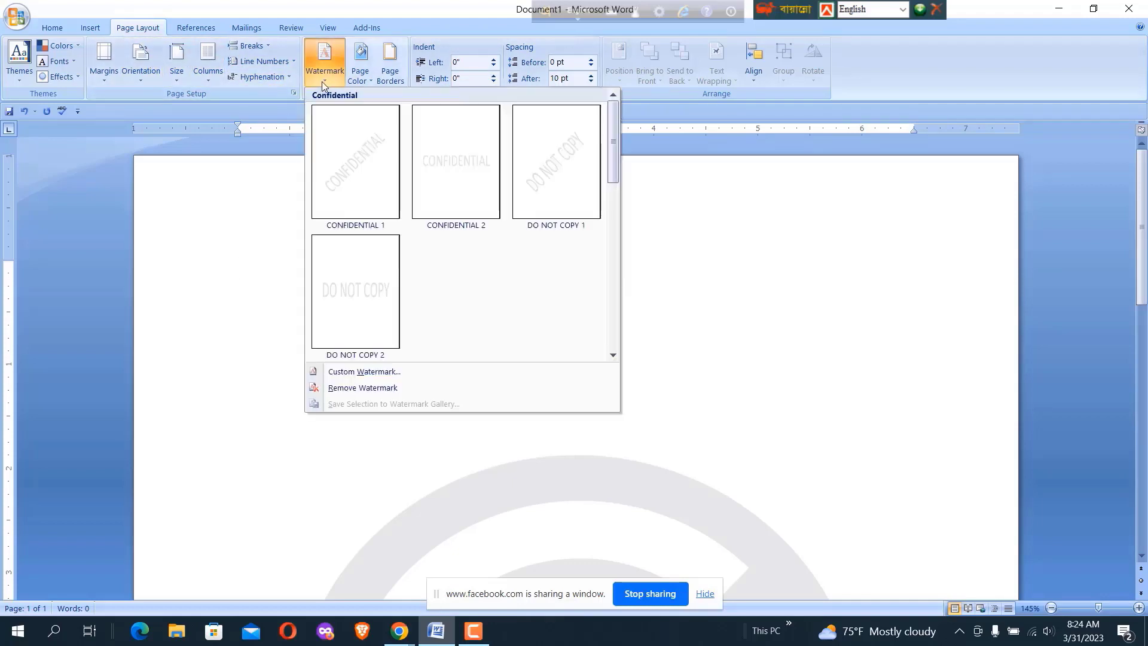
pyautogui.click(364, 371)
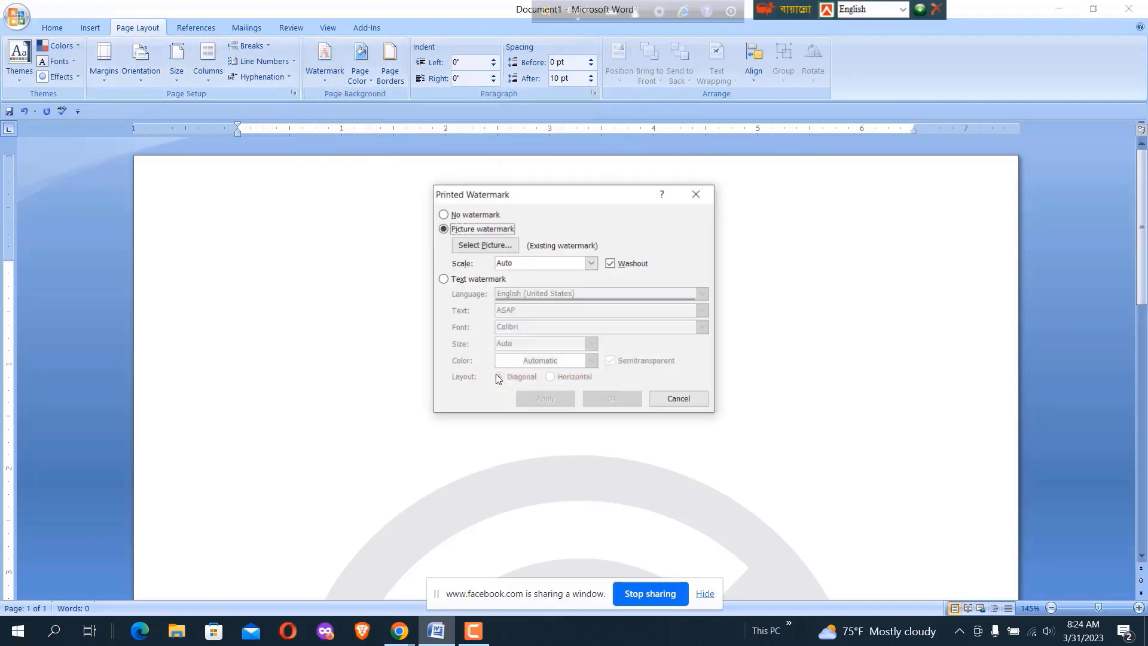
pyautogui.click(444, 280)
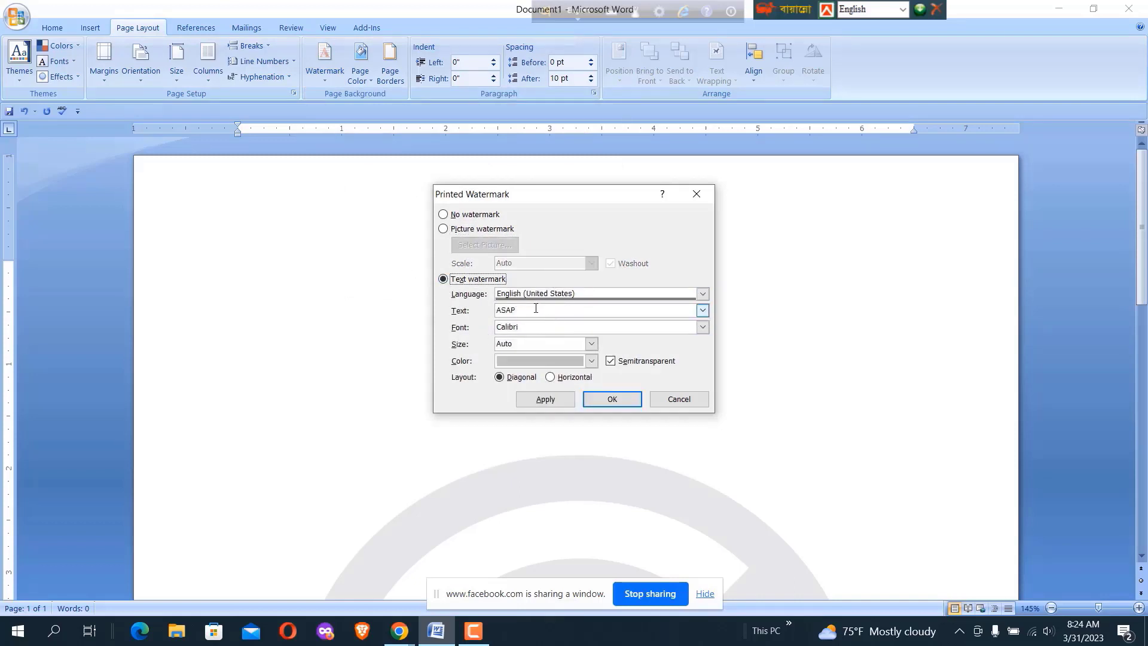
pyautogui.click(475, 308)
pyautogui.click(541, 401)
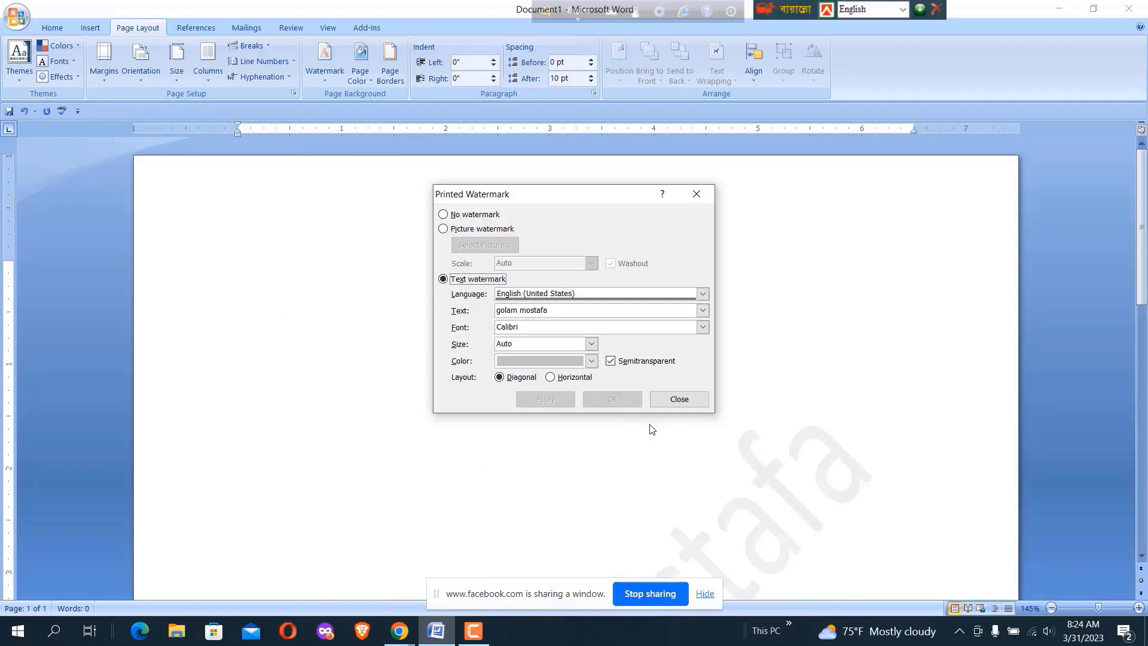
pyautogui.click(686, 406)
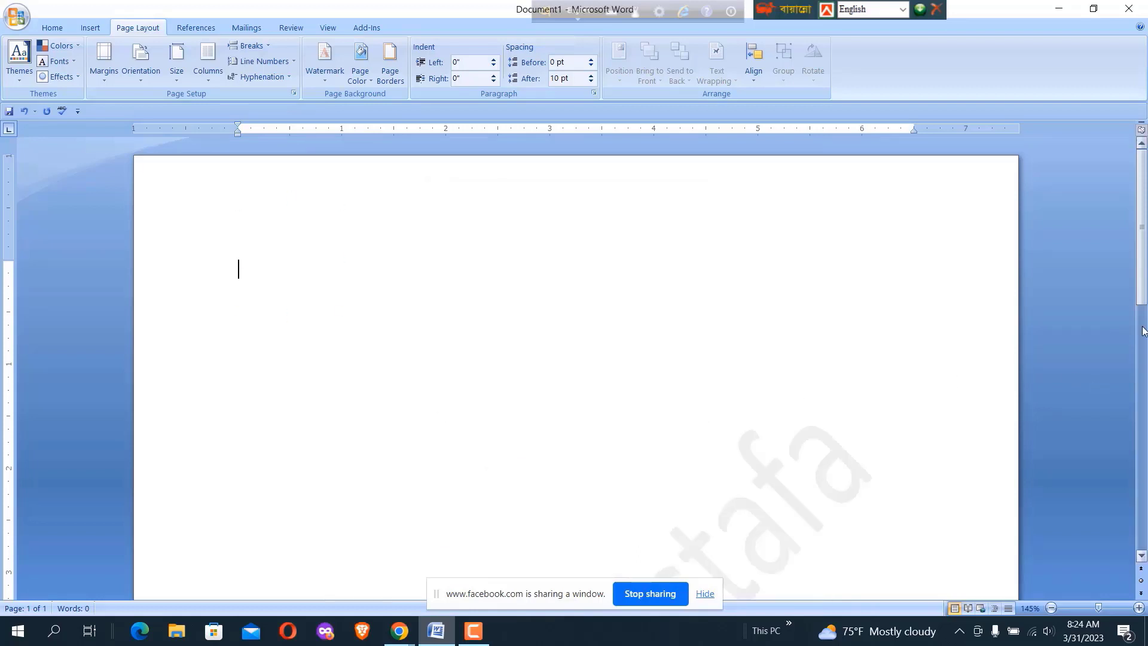
pyautogui.scroll(-3, 1137, 478)
pyautogui.scroll(-3, 1137, 478)
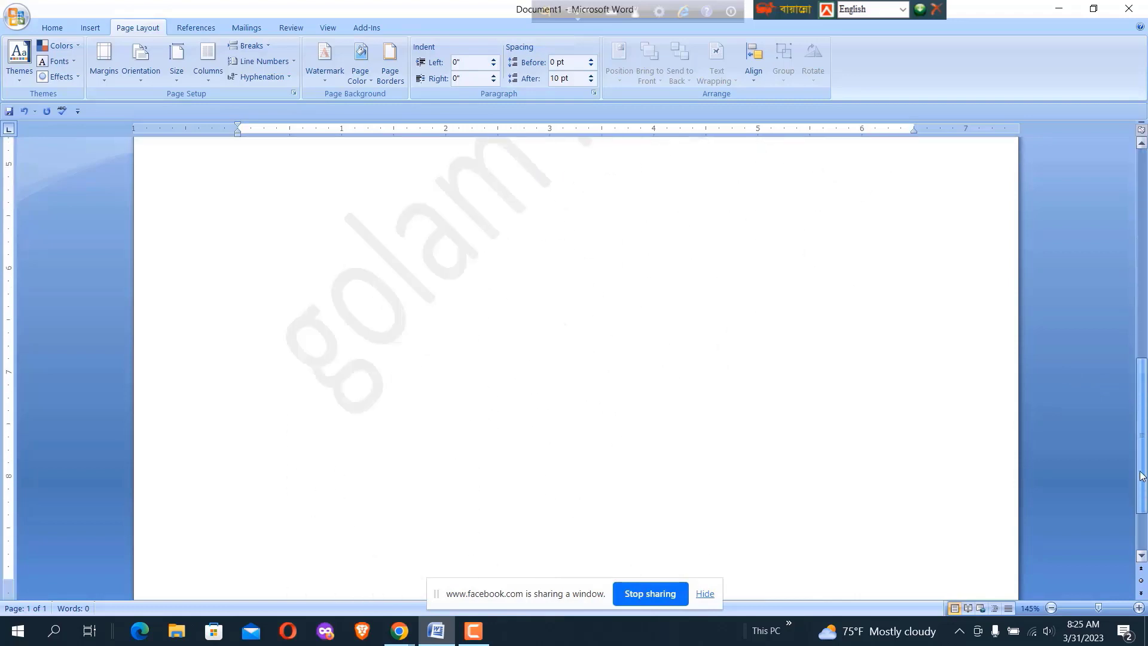
pyautogui.scroll(-2, 1137, 478)
pyautogui.scroll(-2, 1137, 478)
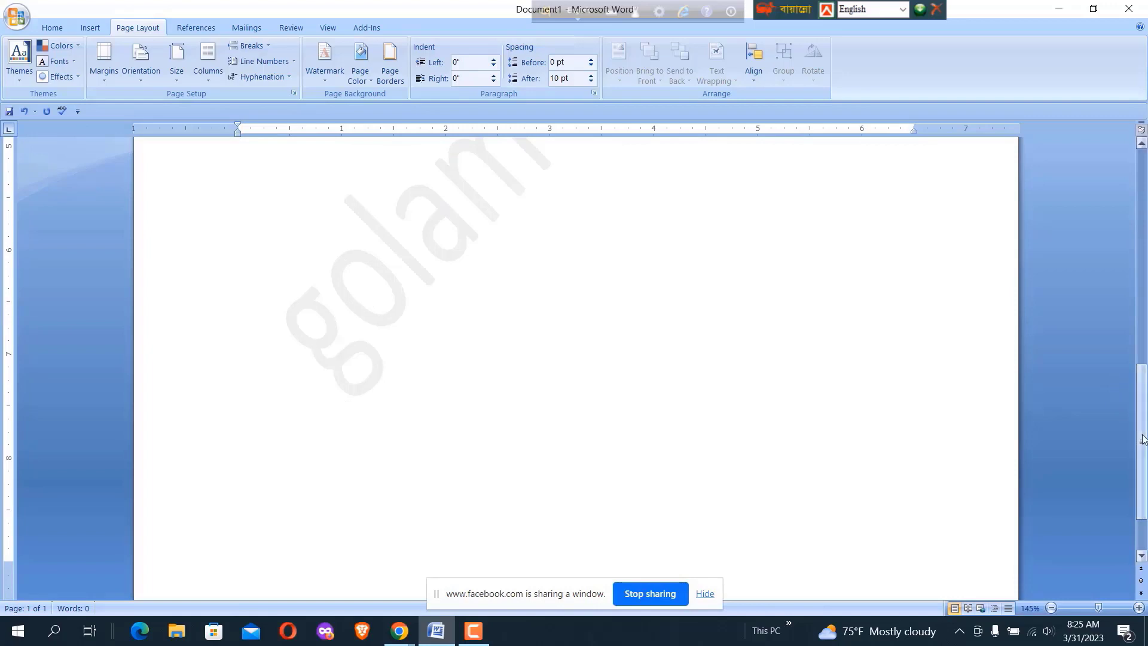
pyautogui.moveTo(1140, 434)
pyautogui.mouseDown()
pyautogui.moveTo(1140, 228)
pyautogui.moveTo(1110, 390)
pyautogui.moveTo(1110, 380)
pyautogui.mouseUp()
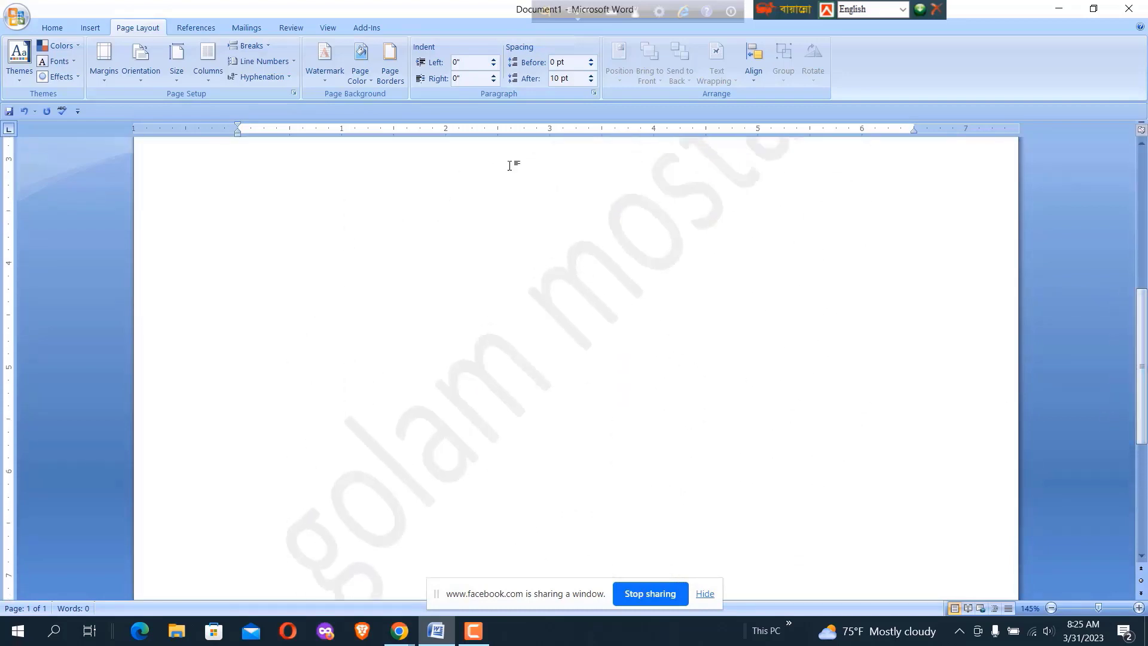
# Step: Insert the fiverr picture from the Desktop and resize it to 3.44 × 2.58 inches
pyautogui.click(91, 29)
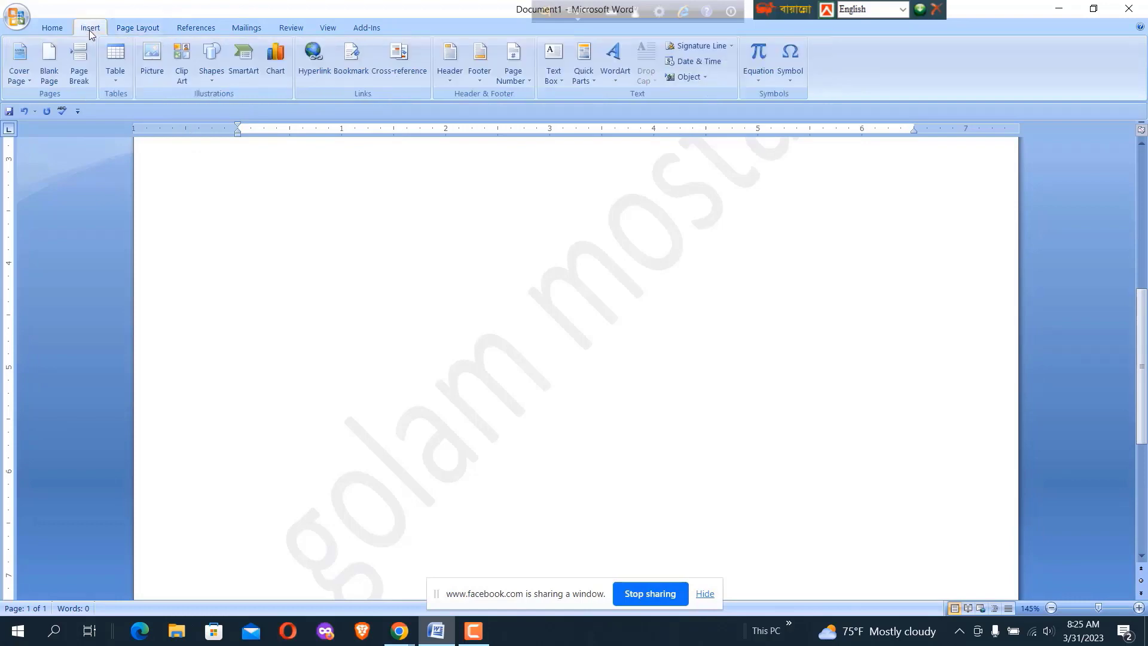
pyautogui.click(149, 76)
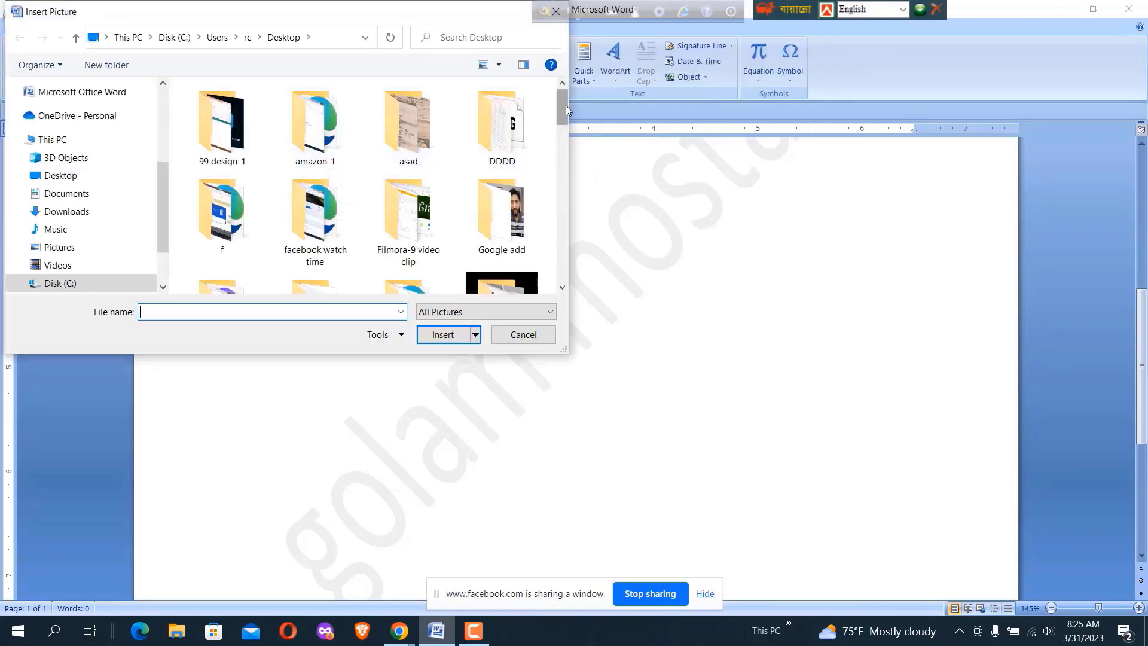
pyautogui.moveTo(562, 106); pyautogui.dragTo(569, 198)
pyautogui.click(483, 143)
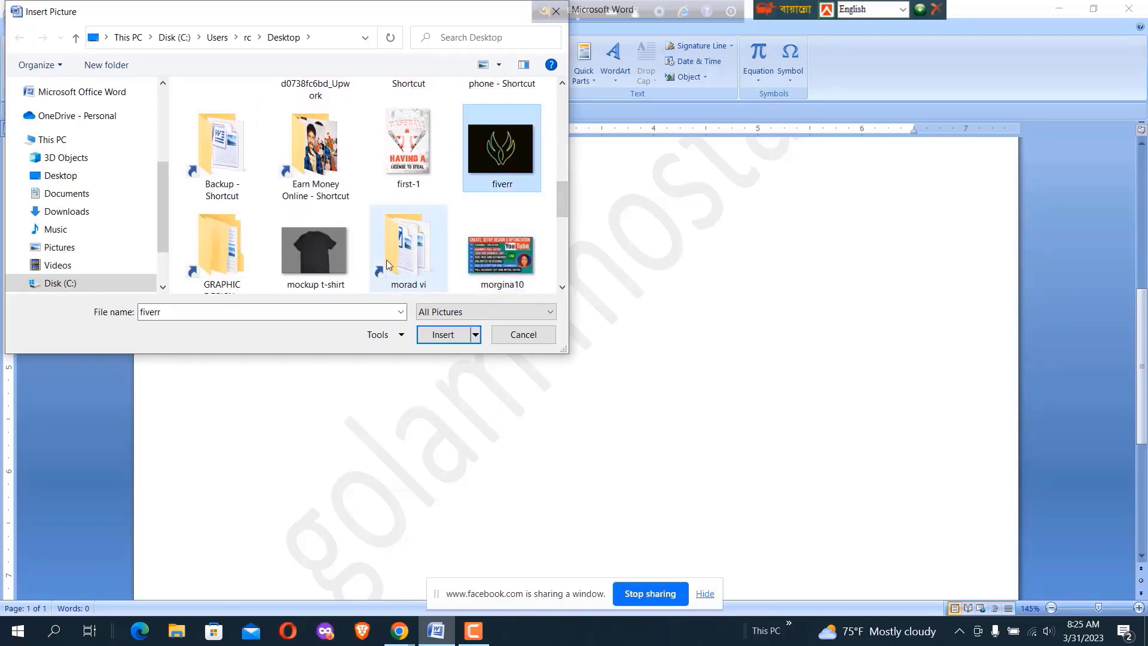
pyautogui.click(436, 339)
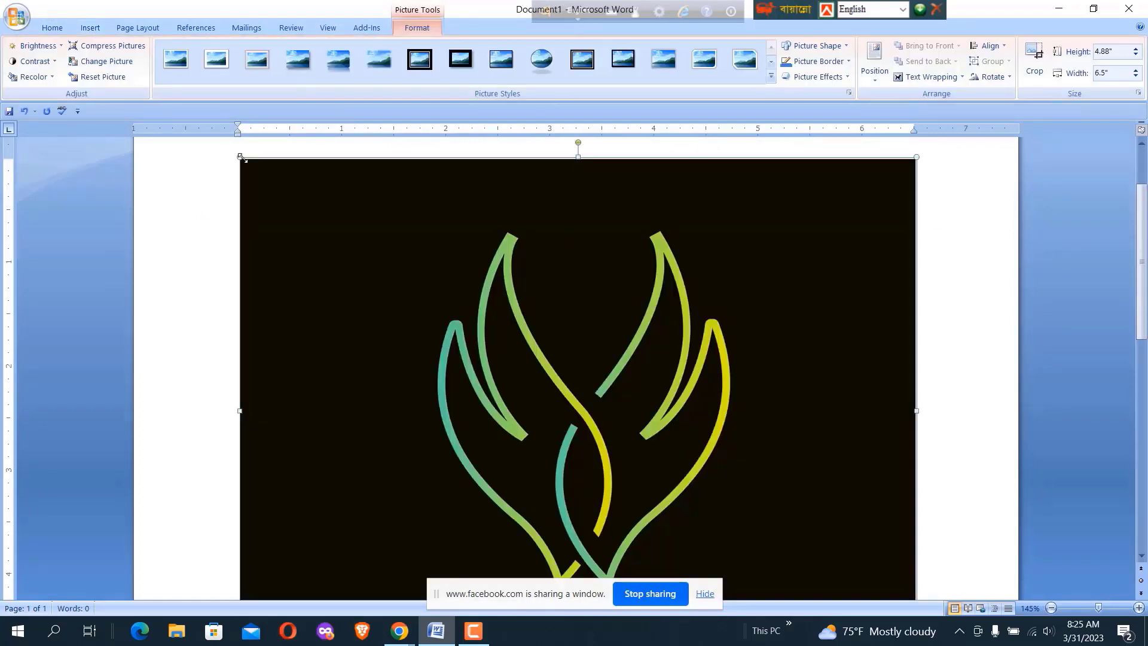
pyautogui.moveTo(583, 406); pyautogui.dragTo(649, 417)
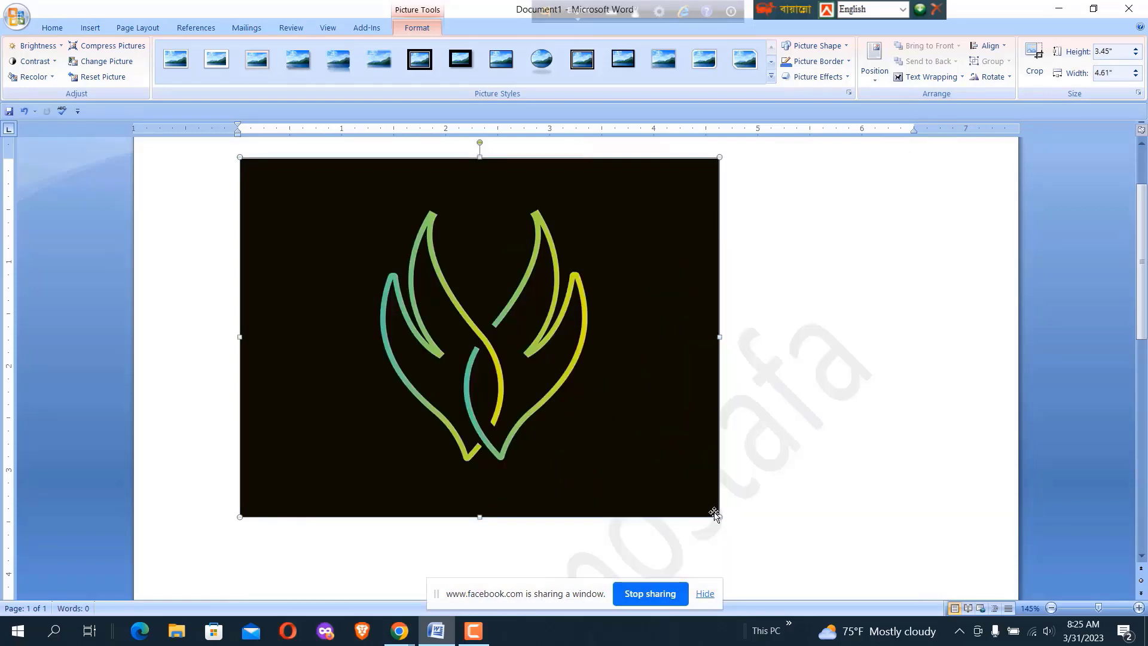
pyautogui.moveTo(718, 517); pyautogui.dragTo(598, 426)
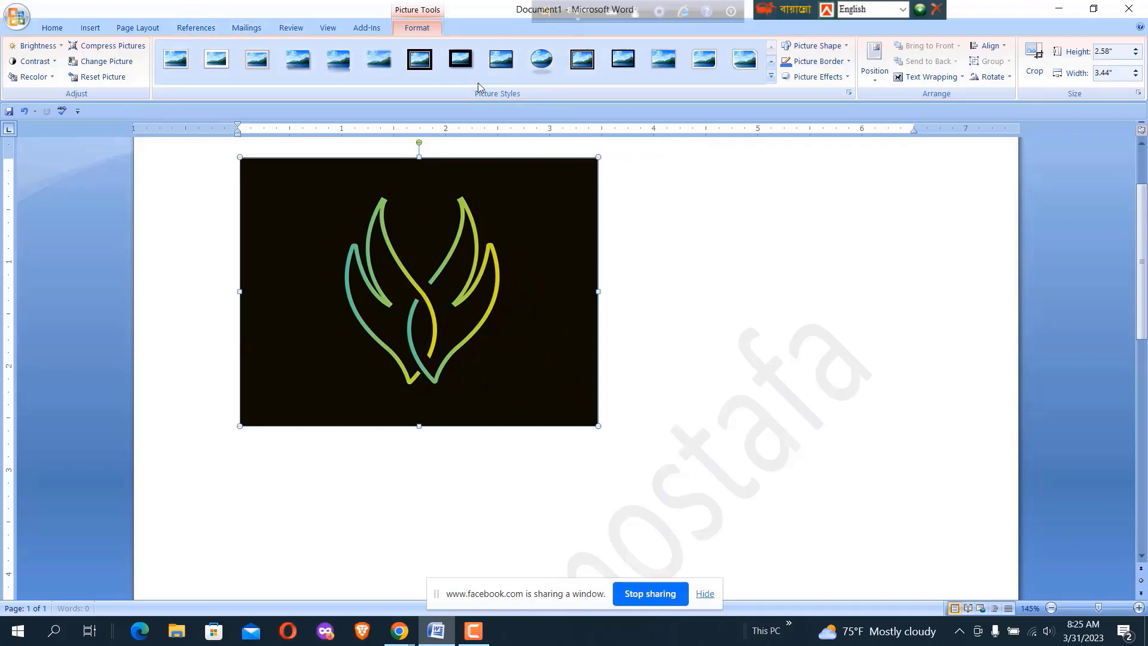
# Step: Apply the oval metal frame picture style to the fiverr logo and add a bevel effect
pyautogui.click(217, 61)
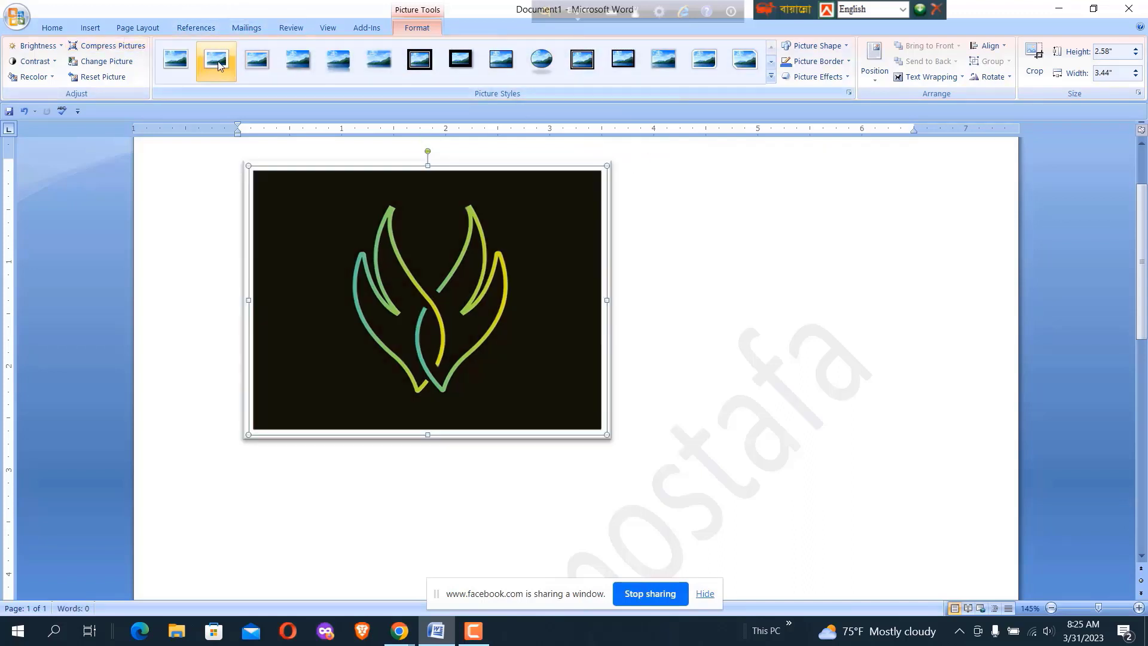
pyautogui.click(297, 72)
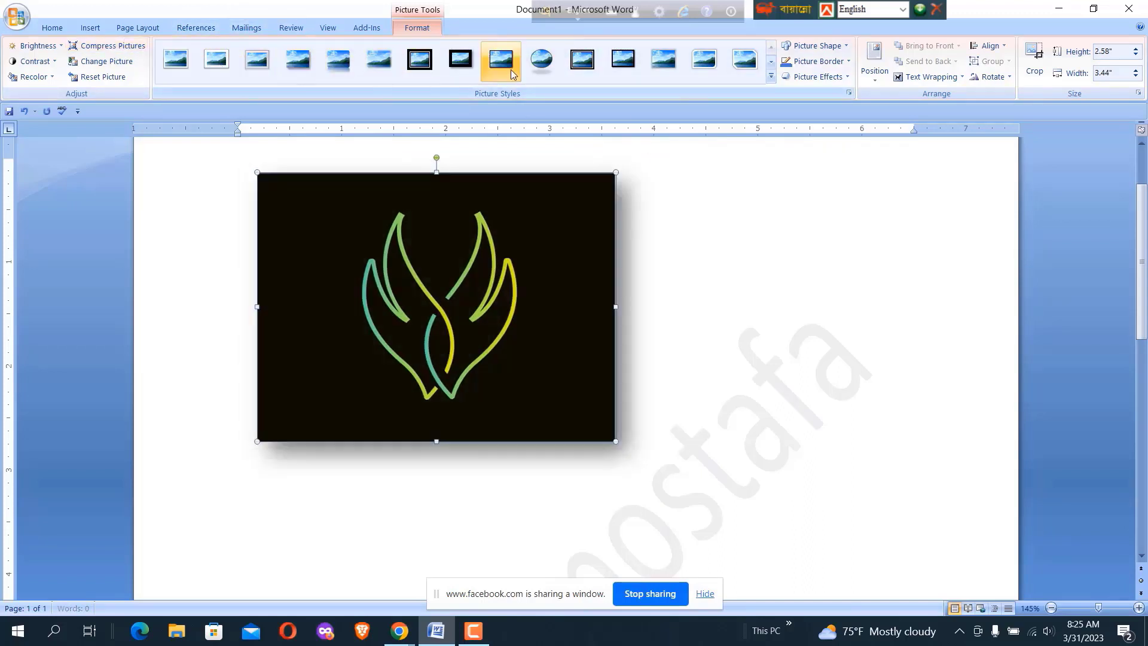
pyautogui.click(427, 71)
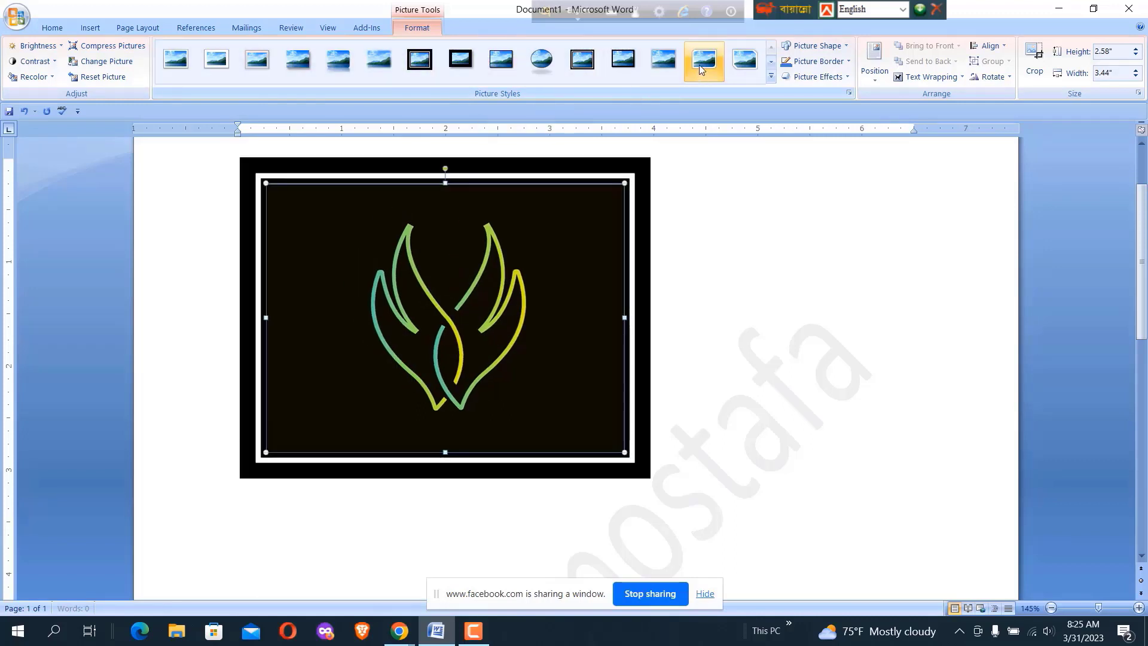
pyautogui.click(744, 58)
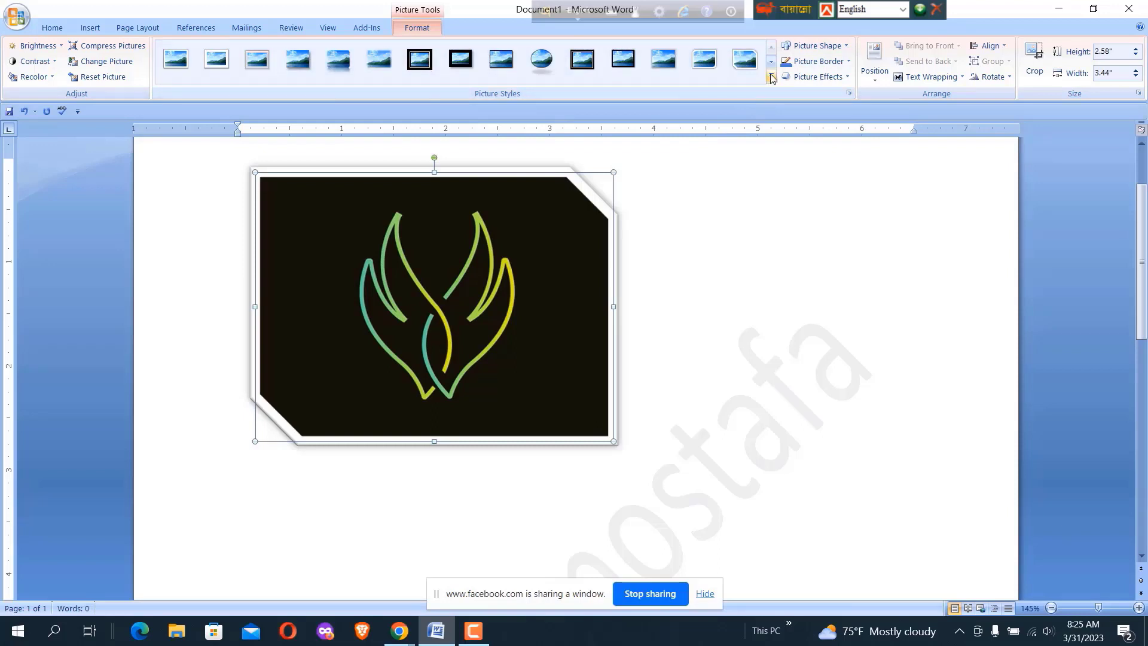
pyautogui.click(771, 76)
pyautogui.click(668, 109)
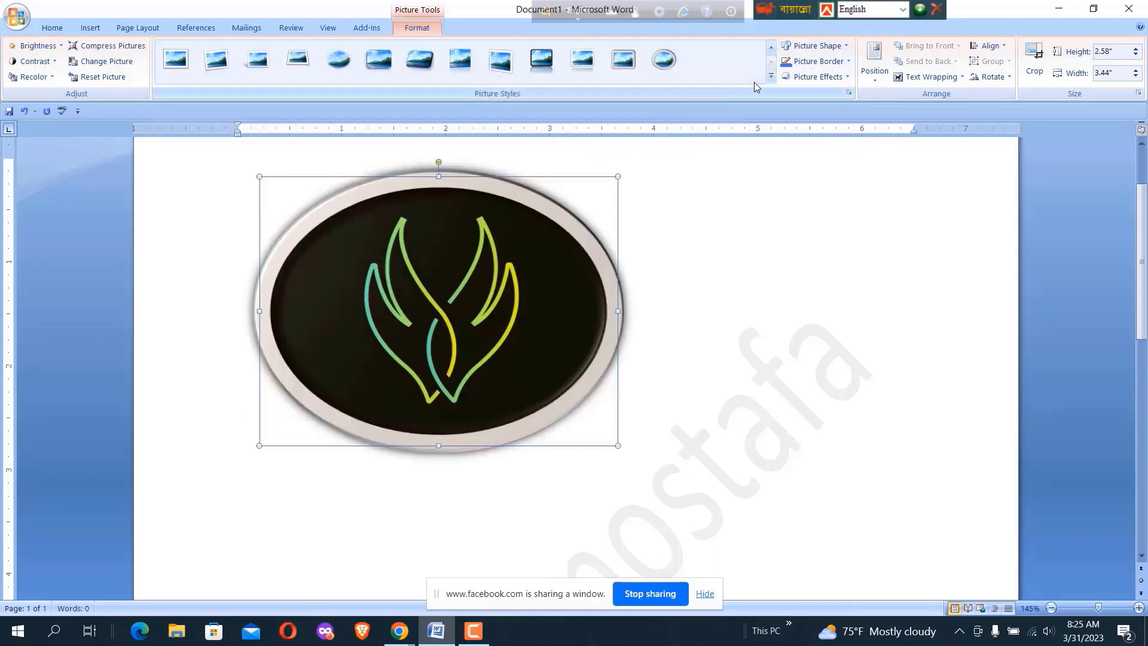
pyautogui.click(785, 77)
pyautogui.moveTo(831, 230)
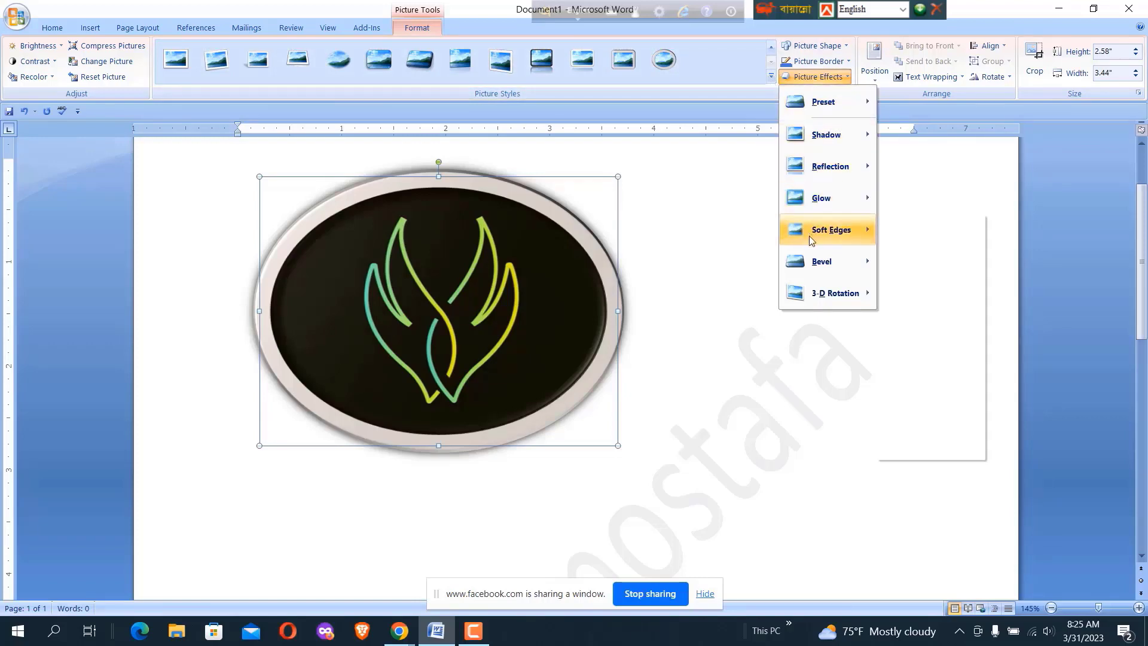
pyautogui.moveTo(821, 261)
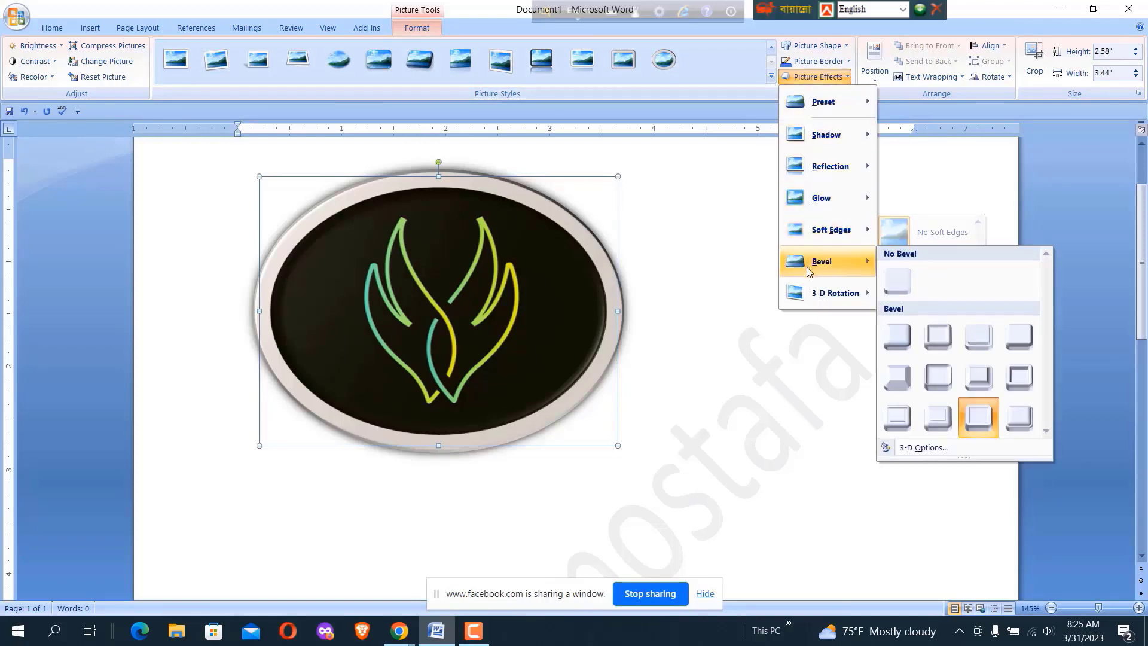
pyautogui.click(936, 345)
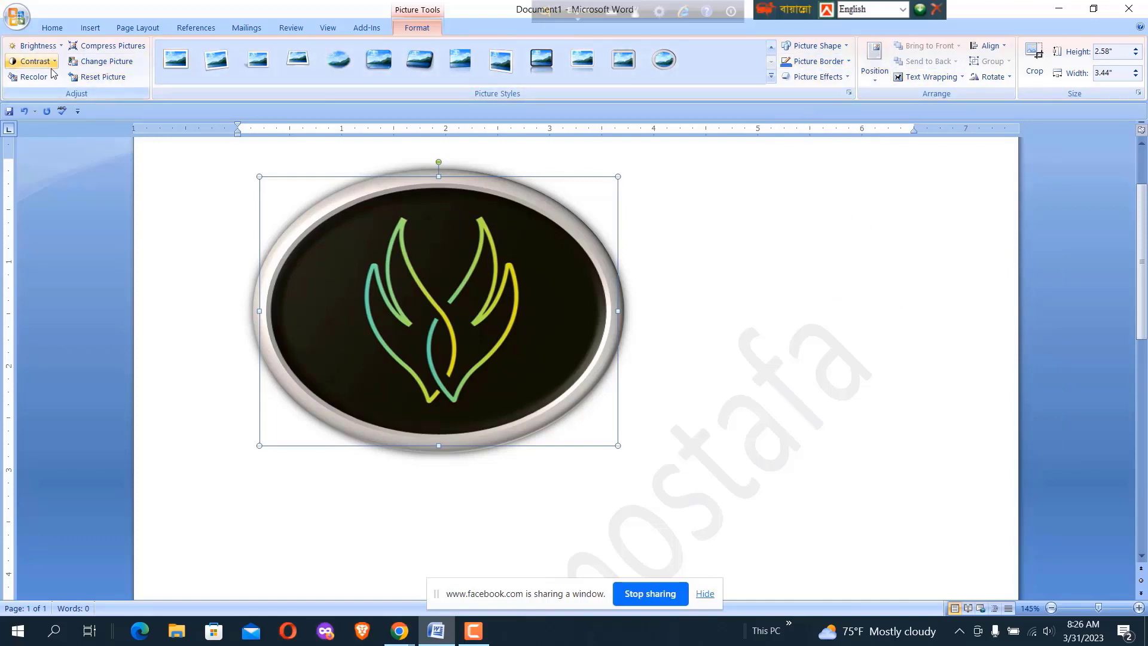
# Step: Set the logo's brightness to +40% and resize it to 2.83 × 2.12 inches
pyautogui.click(32, 48)
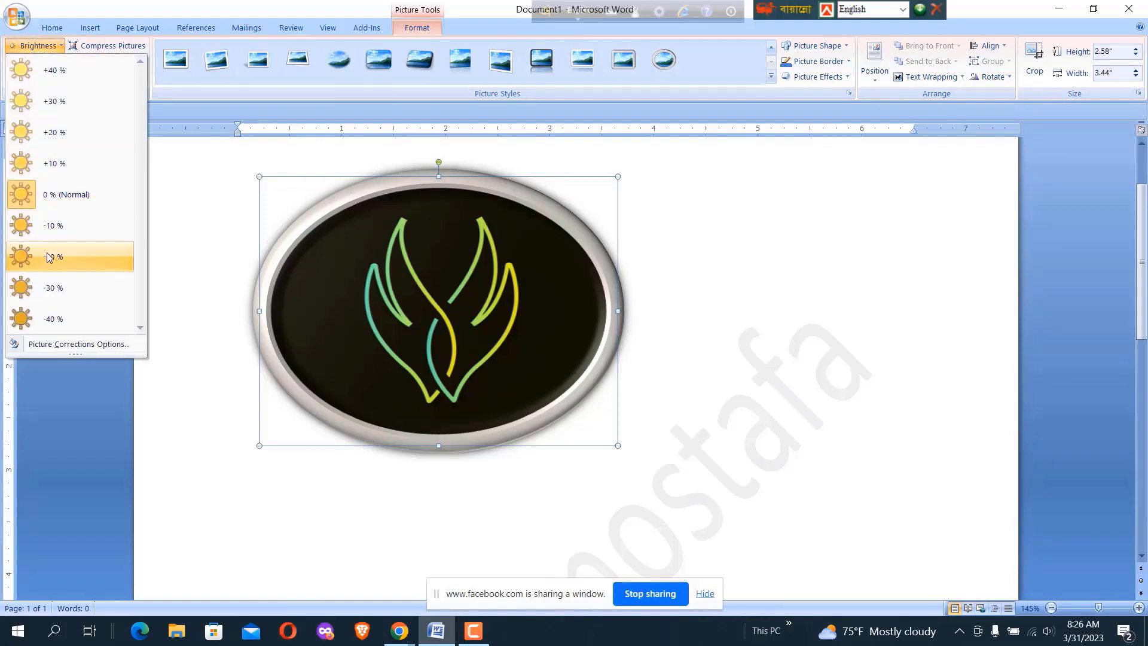
pyautogui.click(51, 72)
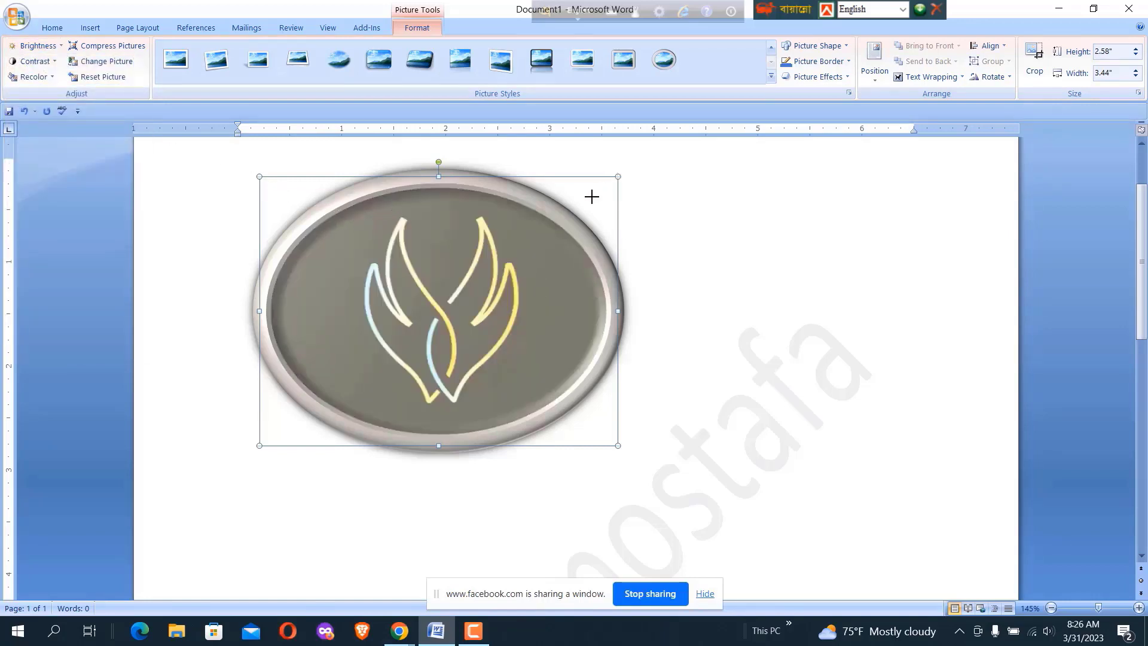
pyautogui.moveTo(618, 176); pyautogui.dragTo(553, 176)
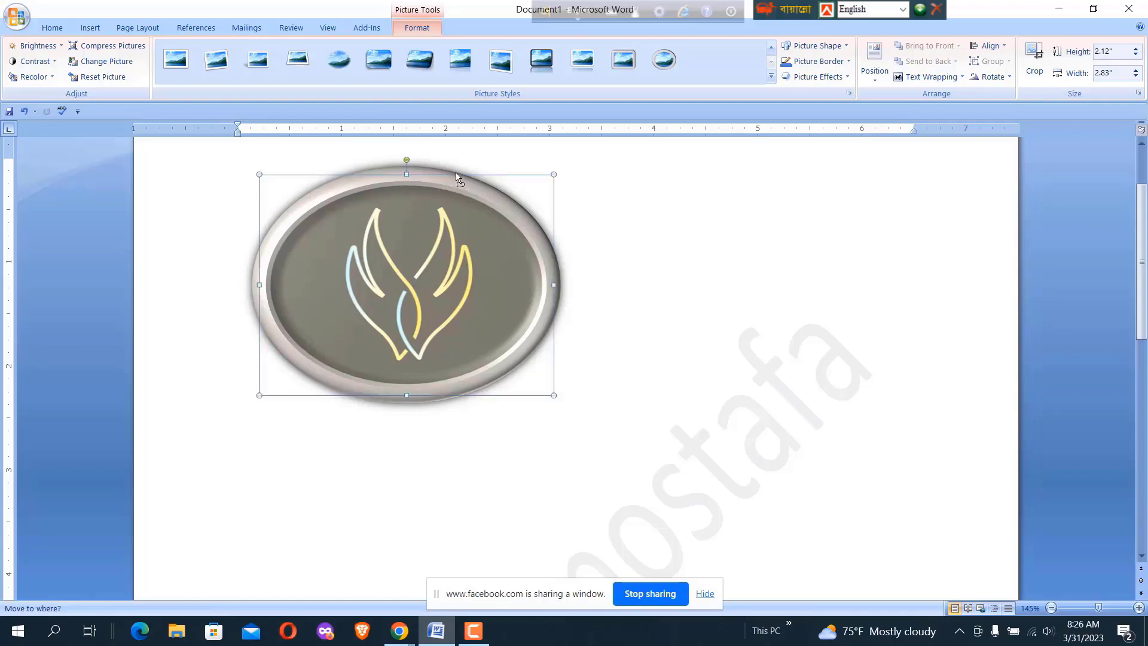
# Step: Delete the old oval-framed logo and draw a plain text box on the upper page
pyautogui.press('Delete')
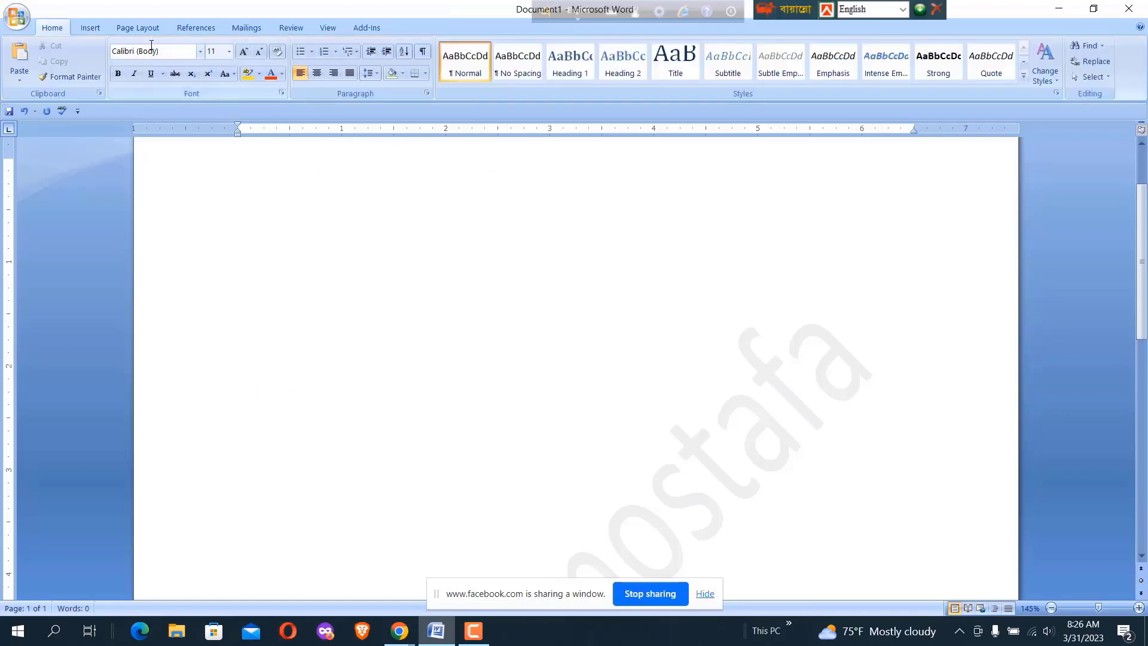
pyautogui.click(84, 30)
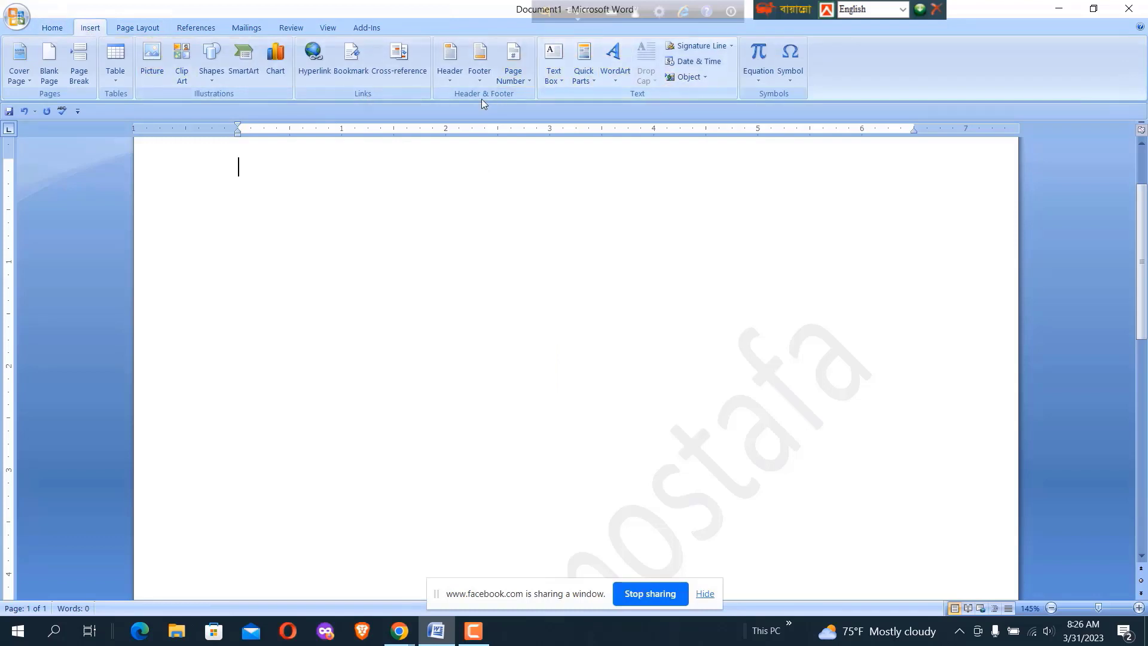
pyautogui.click(555, 78)
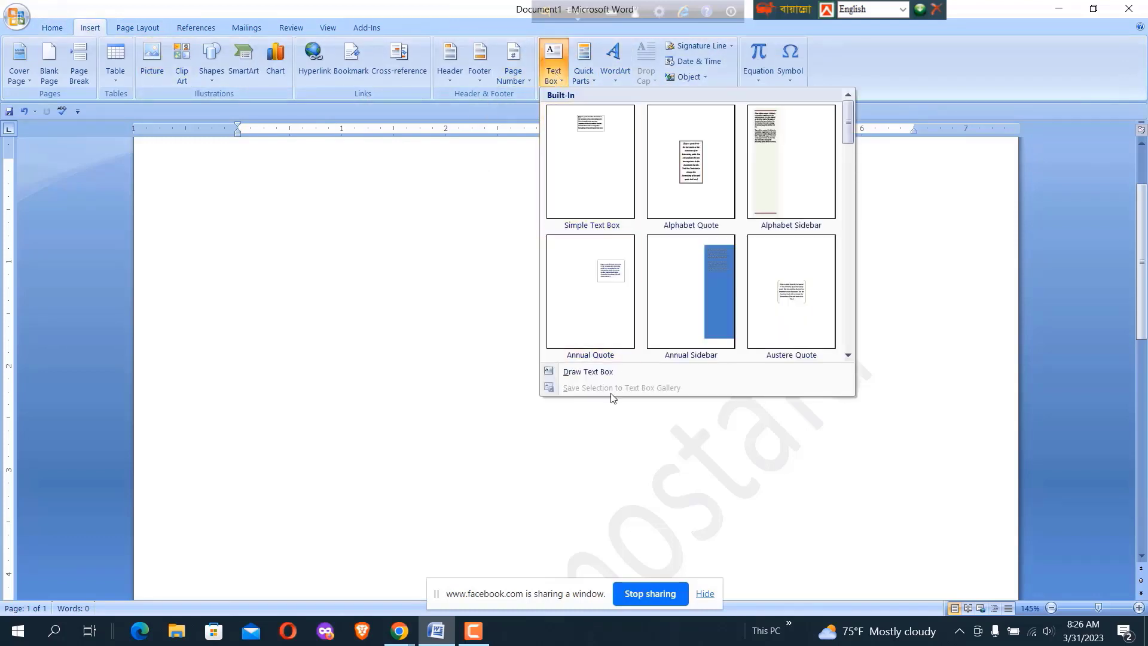
pyautogui.click(592, 371)
pyautogui.moveTo(279, 205); pyautogui.dragTo(653, 454)
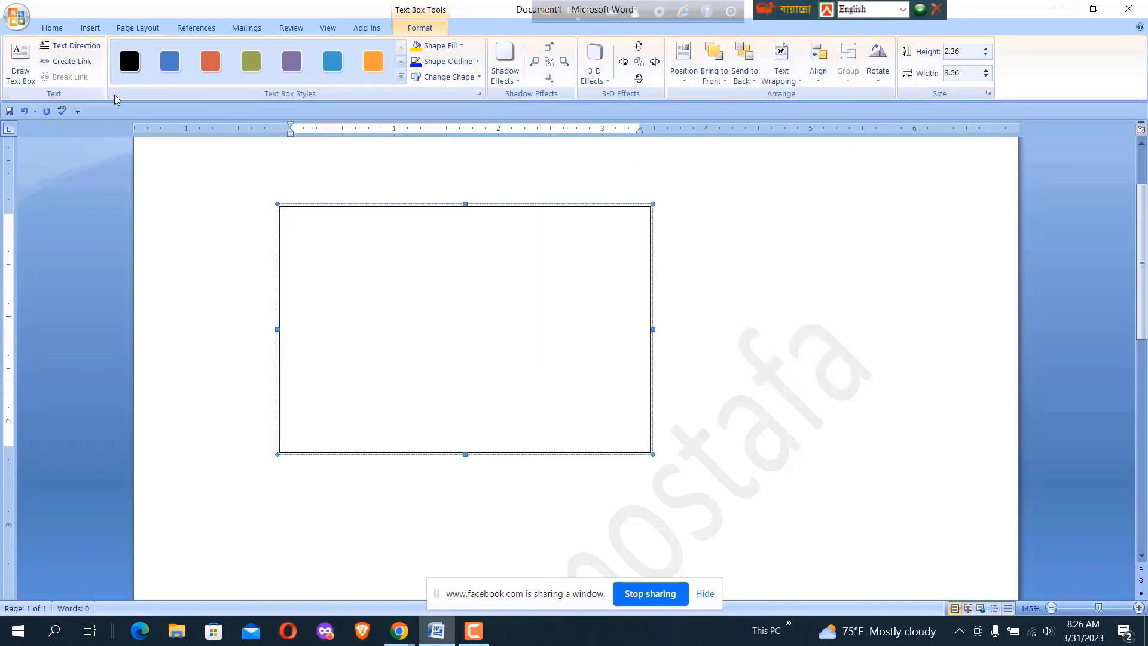
# Step: Insert the fiverr logo picture into the text box
pyautogui.click(88, 28)
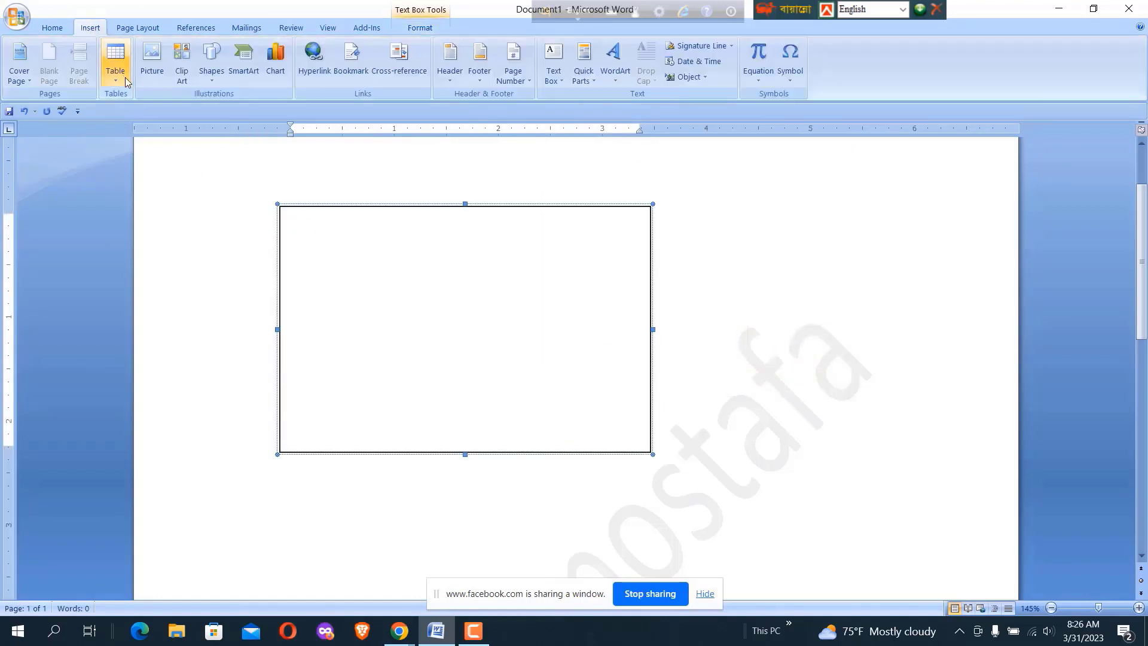
pyautogui.click(152, 59)
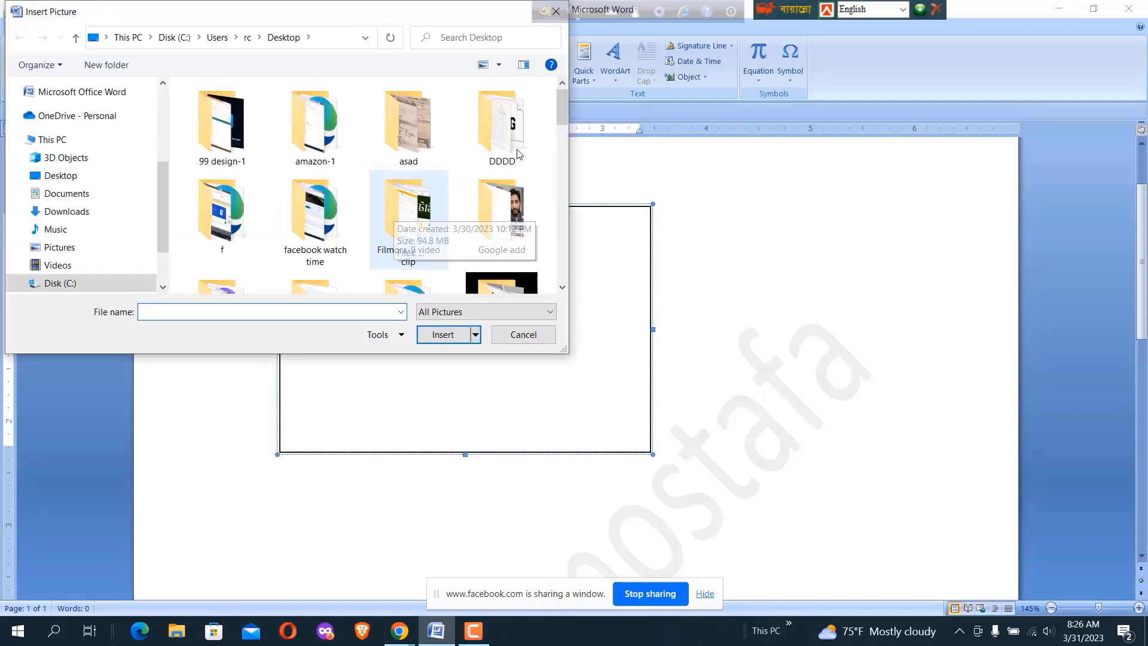
pyautogui.click(562, 224)
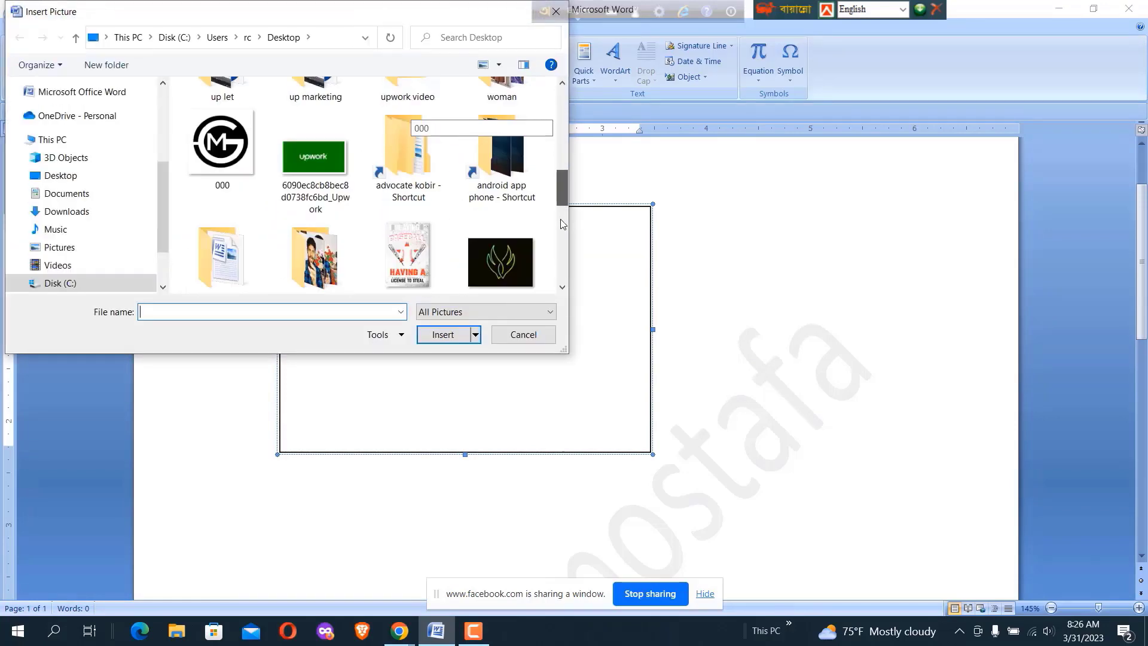
pyautogui.moveTo(562, 224); pyautogui.dragTo(579, 219)
pyautogui.click(501, 130)
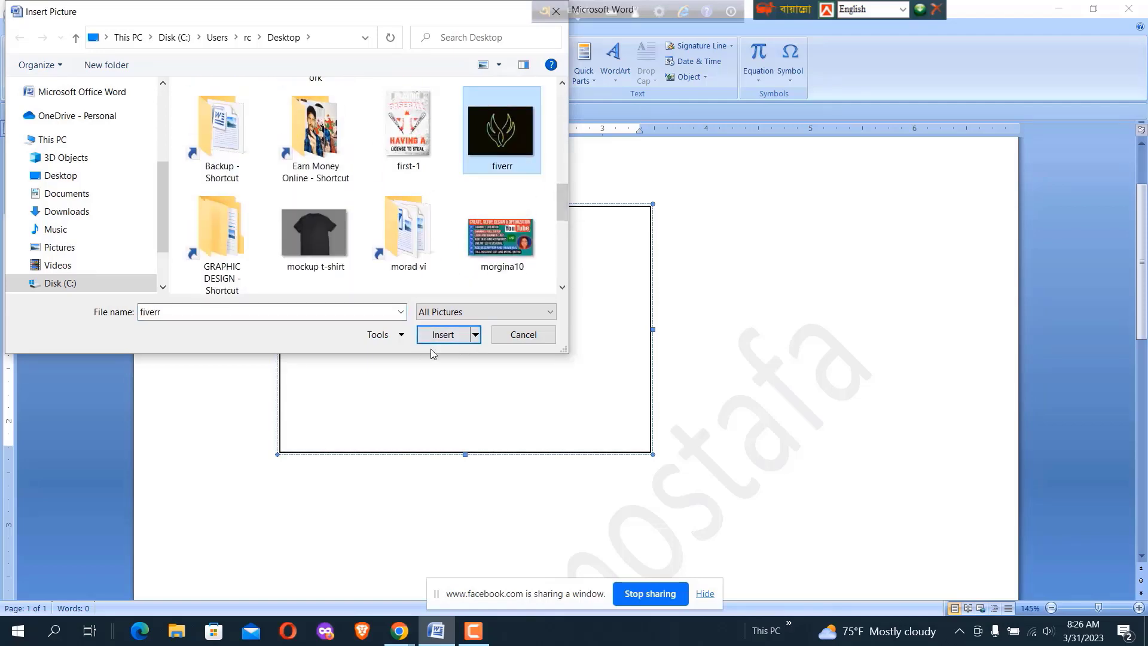
pyautogui.click(443, 334)
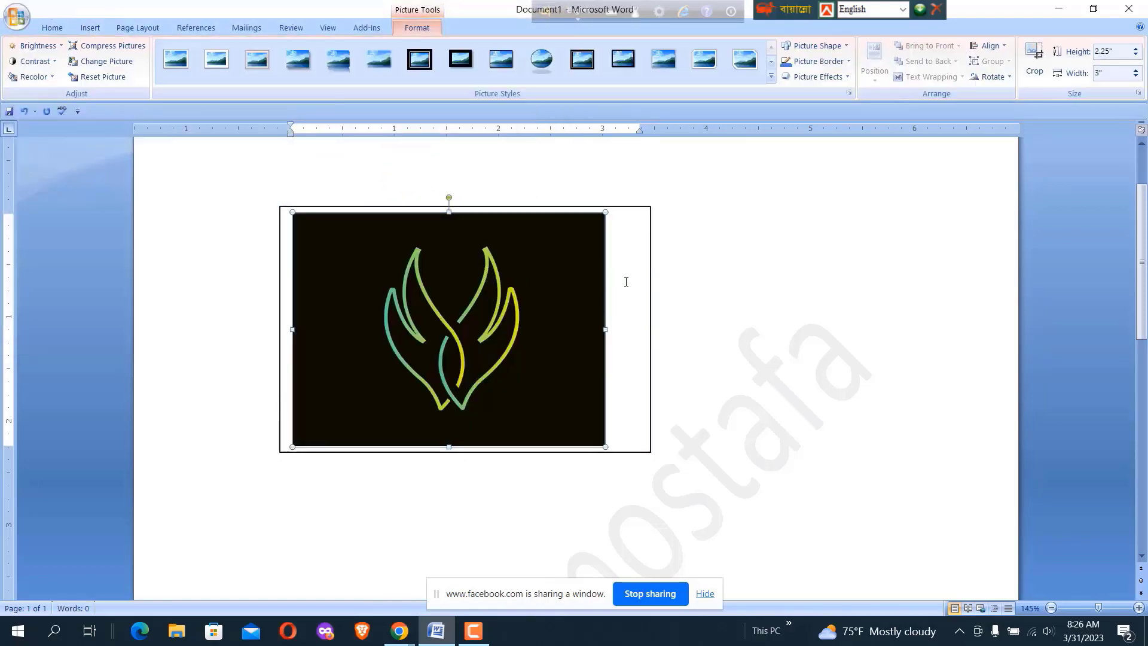
# Step: Narrow the frame to the picture's width and move the framed logo to the top-right corner
pyautogui.click(650, 300)
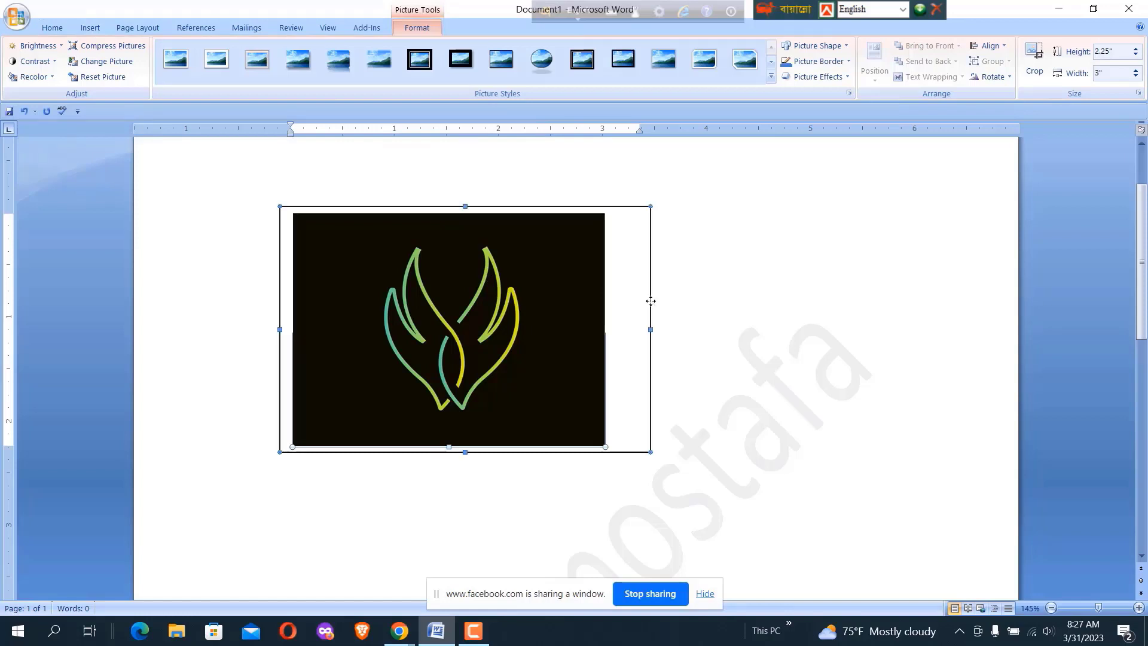
pyautogui.moveTo(651, 328); pyautogui.dragTo(607, 328)
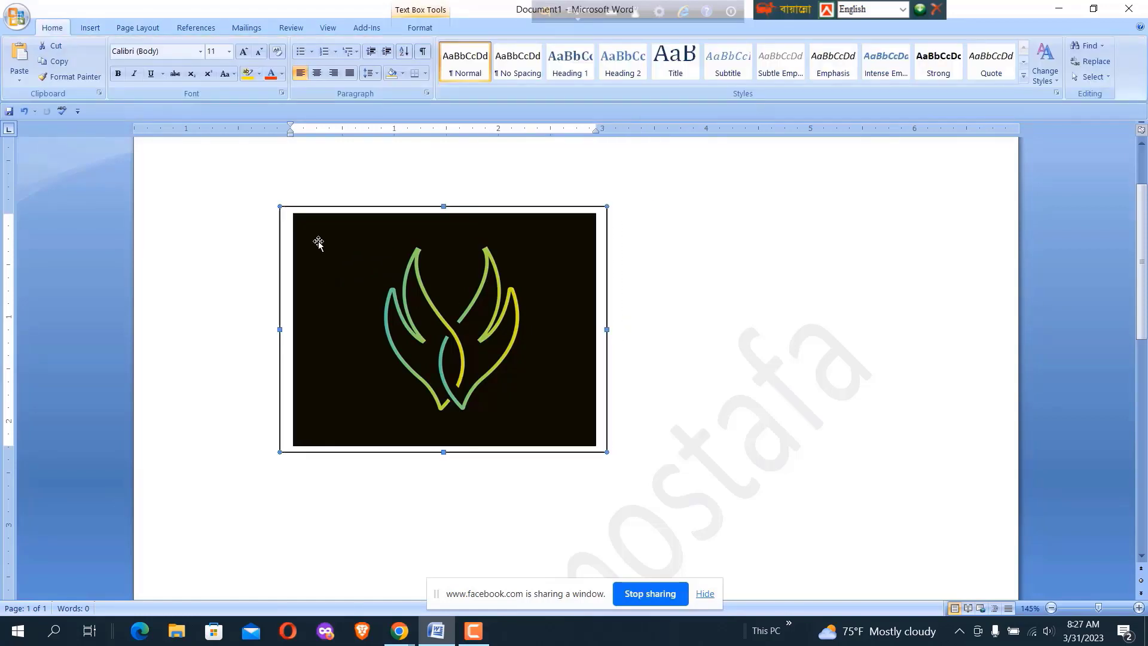
pyautogui.click(302, 195)
pyautogui.moveTo(321, 206); pyautogui.dragTo(611, 198)
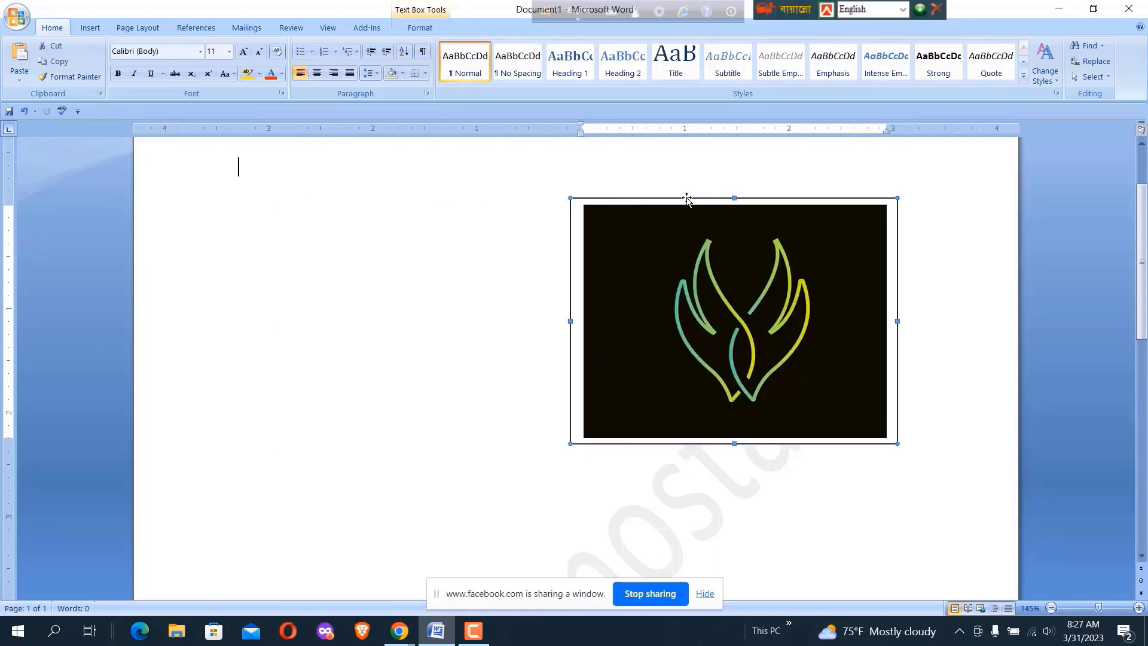
pyautogui.click(553, 330)
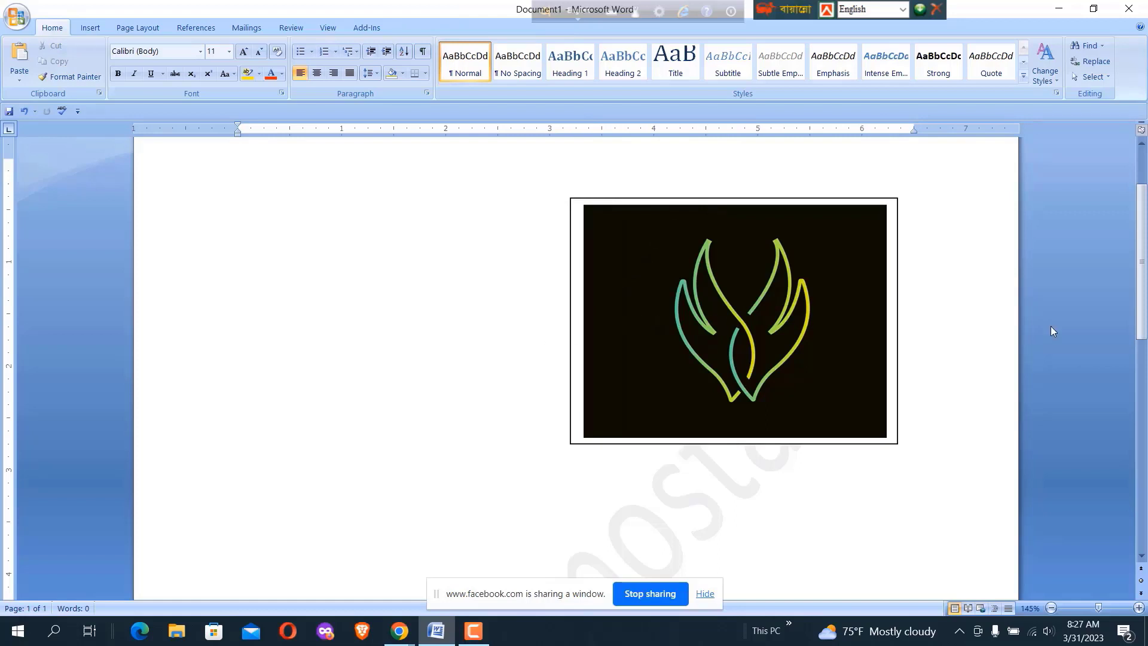
pyautogui.scroll(2, 956, 317)
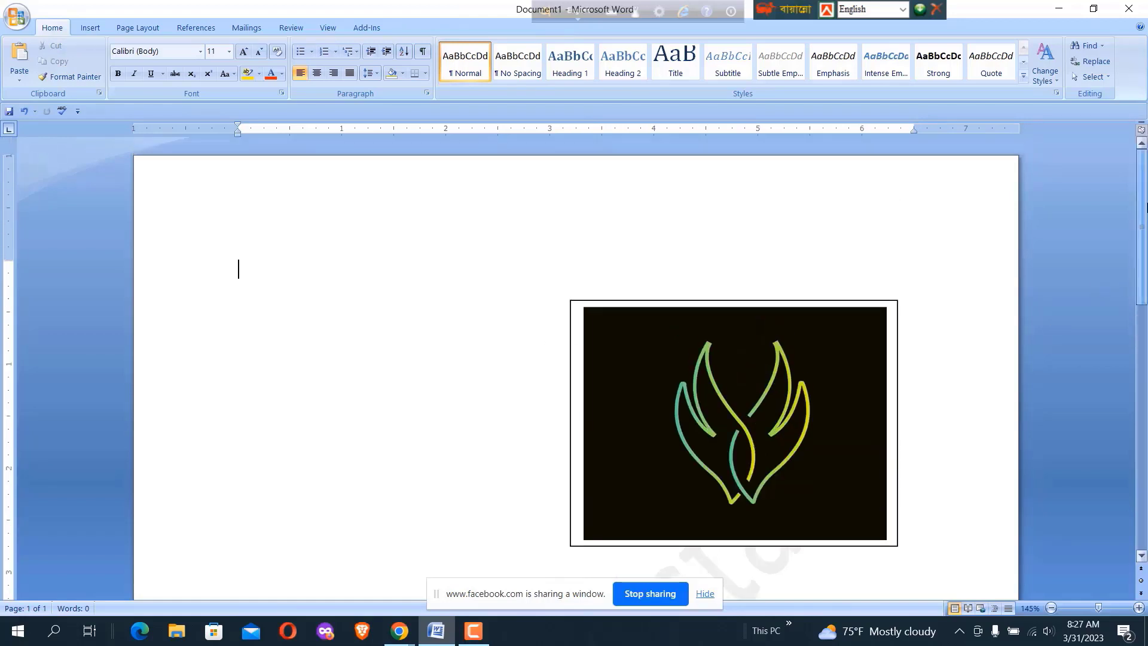
pyautogui.click(790, 300)
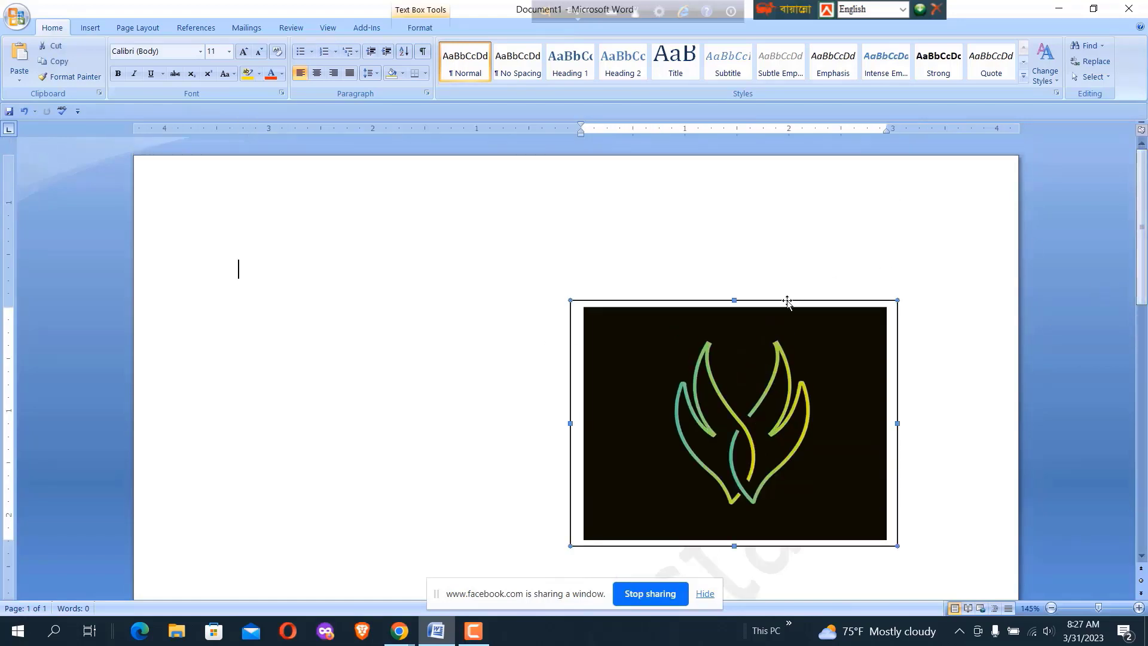
pyautogui.moveTo(787, 302); pyautogui.dragTo(885, 164)
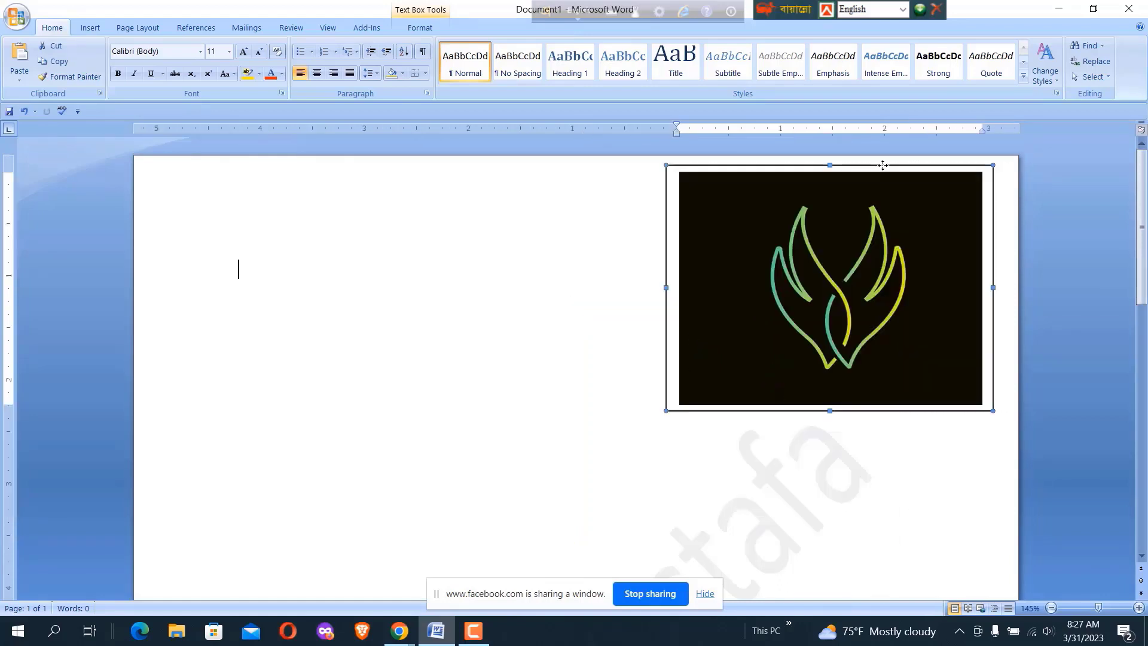
# Step: Shrink the logo to about half size, tighten the frame around it, and nudge it into the corner
pyautogui.click(727, 371)
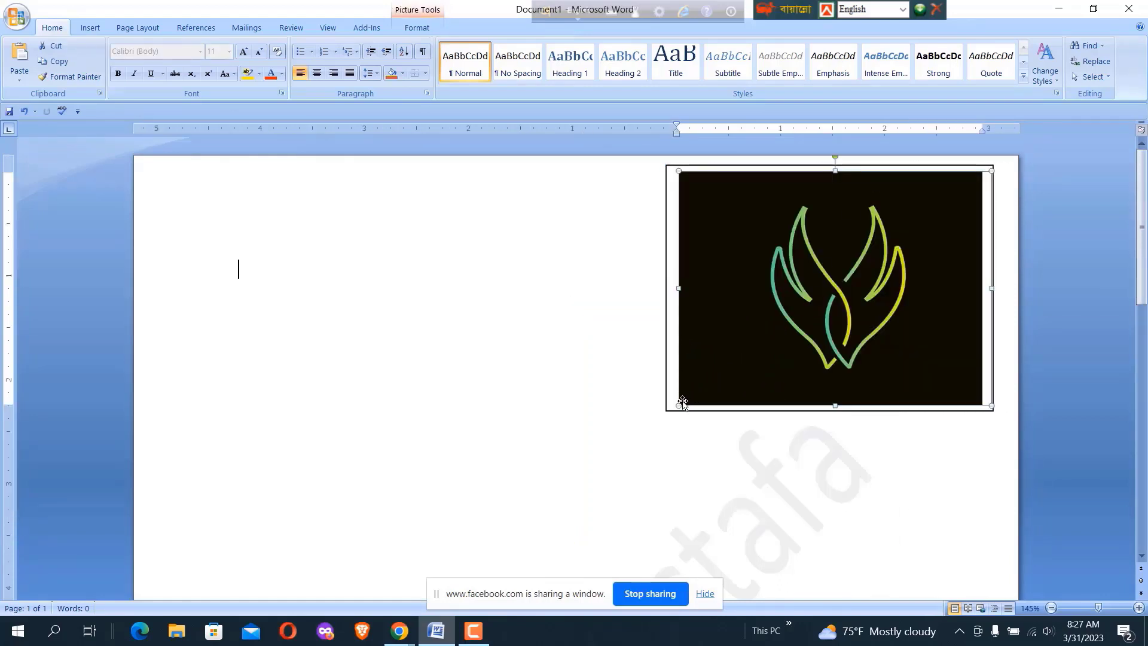
pyautogui.moveTo(681, 406); pyautogui.dragTo(778, 339)
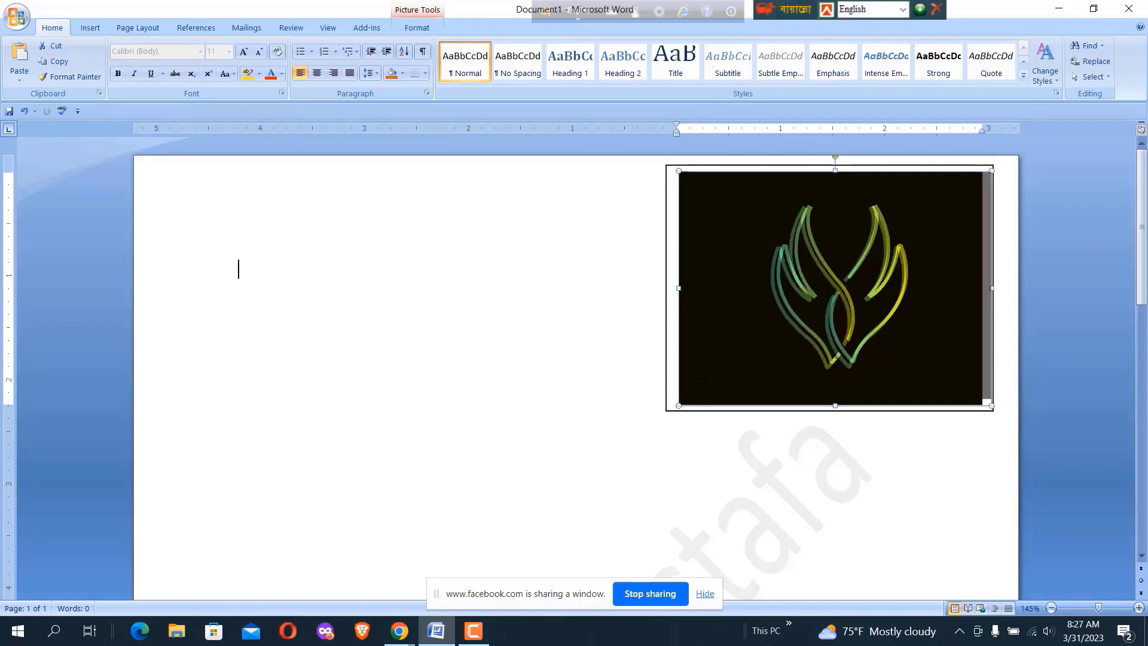
pyautogui.click(669, 408)
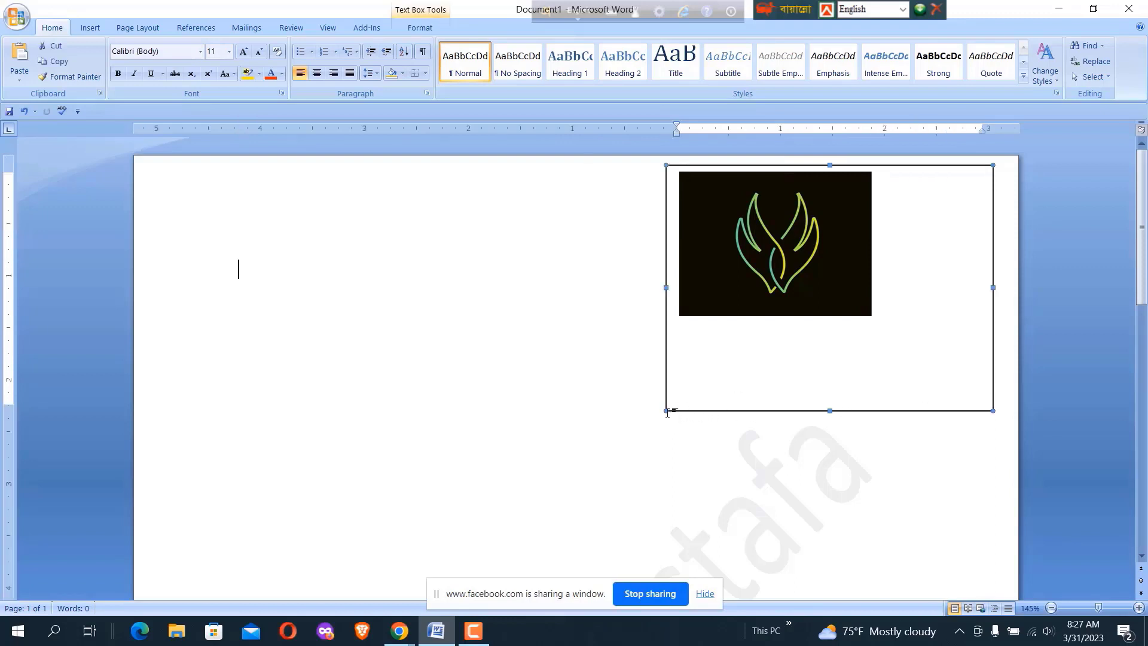
pyautogui.moveTo(668, 411); pyautogui.dragTo(677, 323)
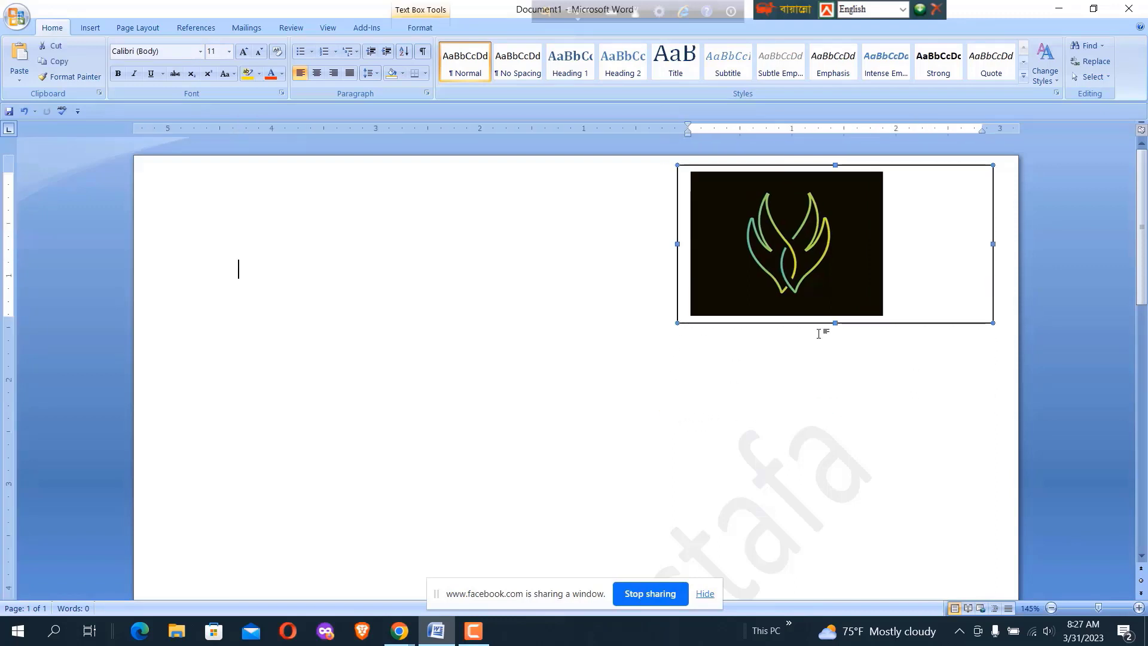
pyautogui.click(995, 323)
pyautogui.click(993, 324)
pyautogui.moveTo(932, 300); pyautogui.dragTo(884, 316)
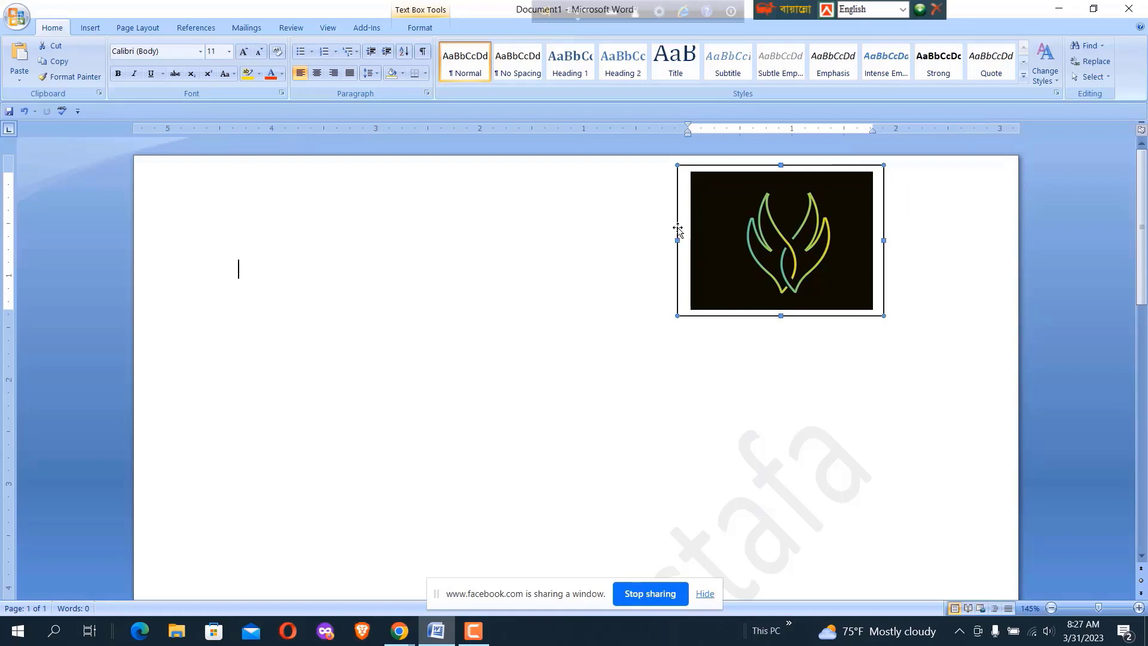
pyautogui.moveTo(677, 229); pyautogui.dragTo(775, 220)
pyautogui.click(717, 269)
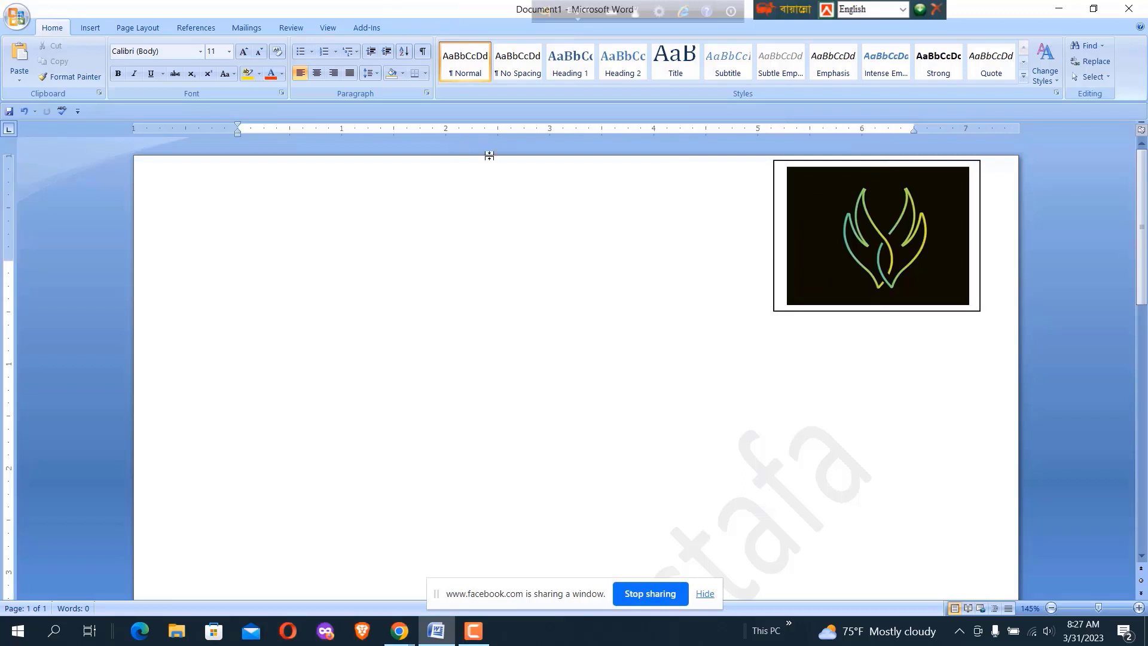
pyautogui.click(90, 28)
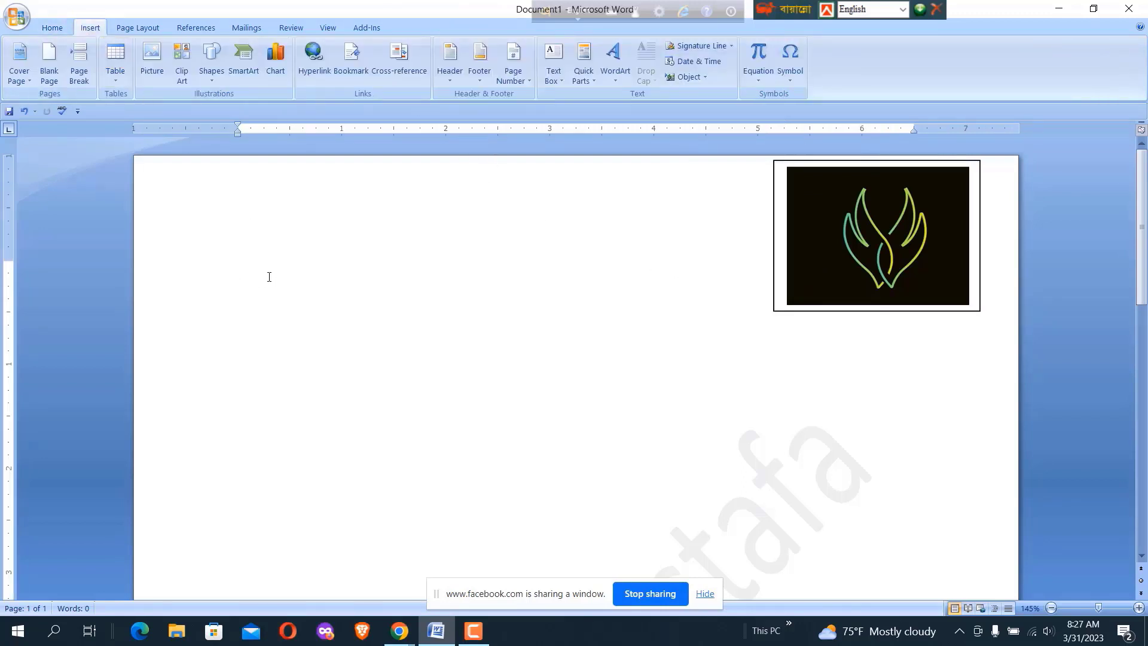
# Step: Draw a wide rectangle on the left side of the page
pyautogui.click(213, 84)
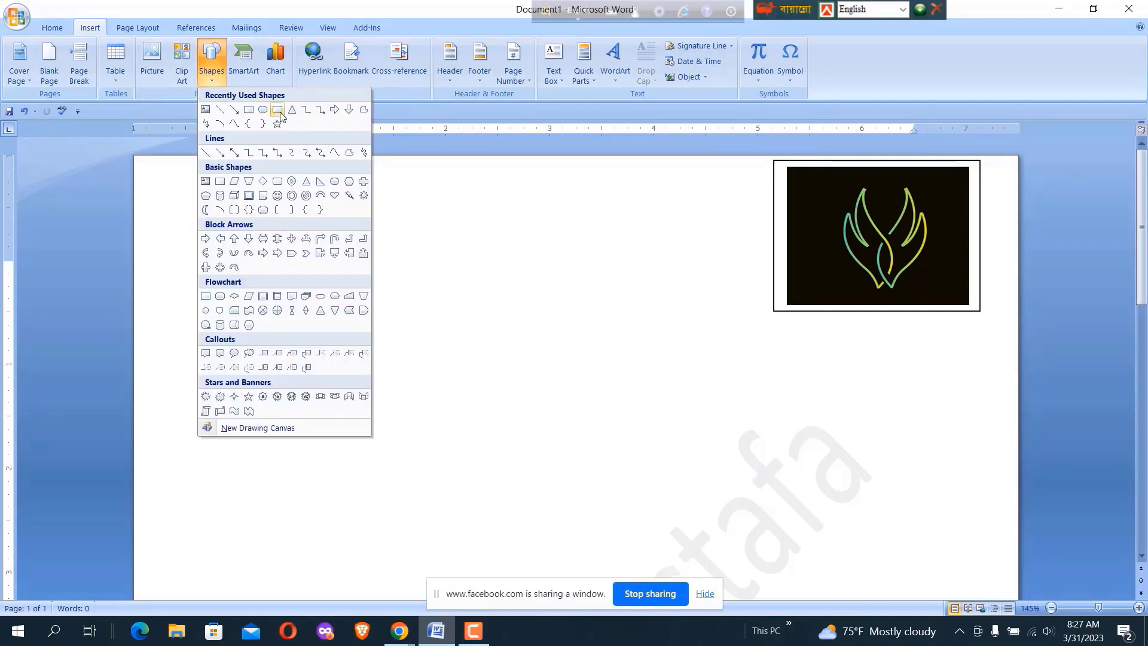
pyautogui.click(249, 109)
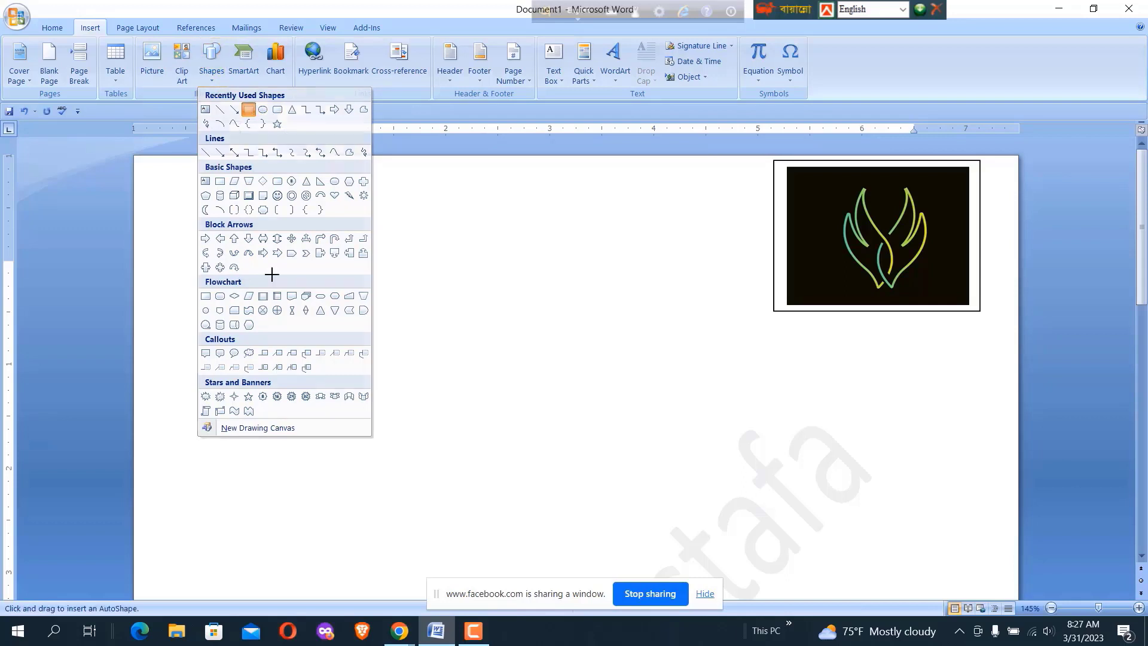
pyautogui.moveTo(241, 245)
pyautogui.mouseDown()
pyautogui.moveTo(612, 365)
pyautogui.moveTo(611, 400)
pyautogui.mouseUp()
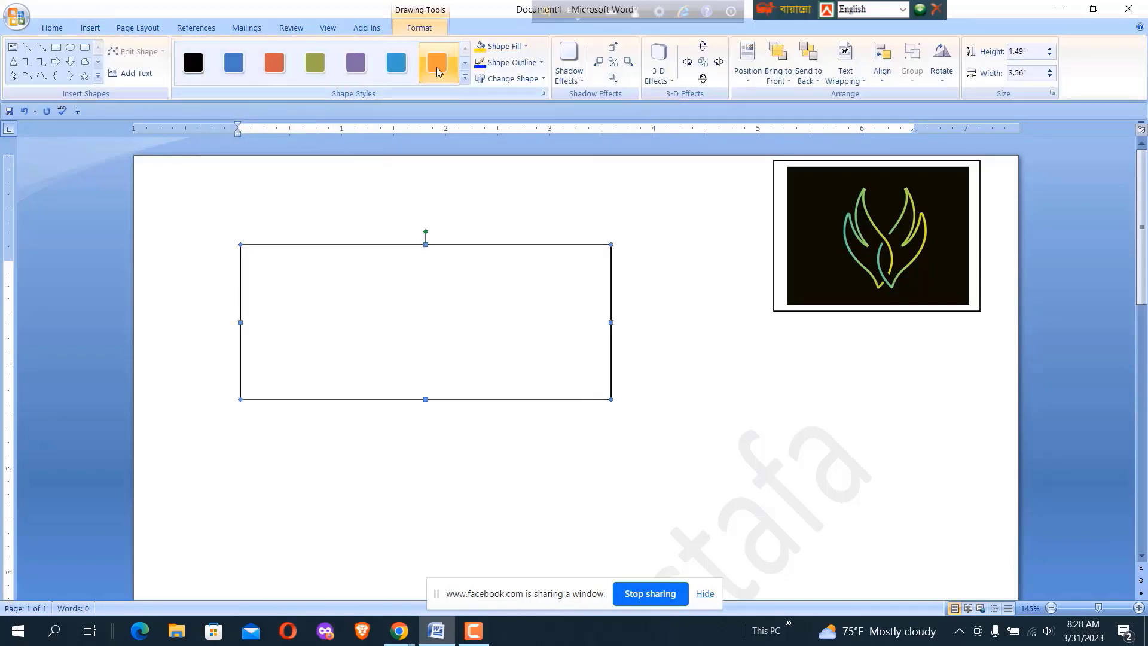
# Step: Give the rectangle a solid olive shape style
pyautogui.click(465, 77)
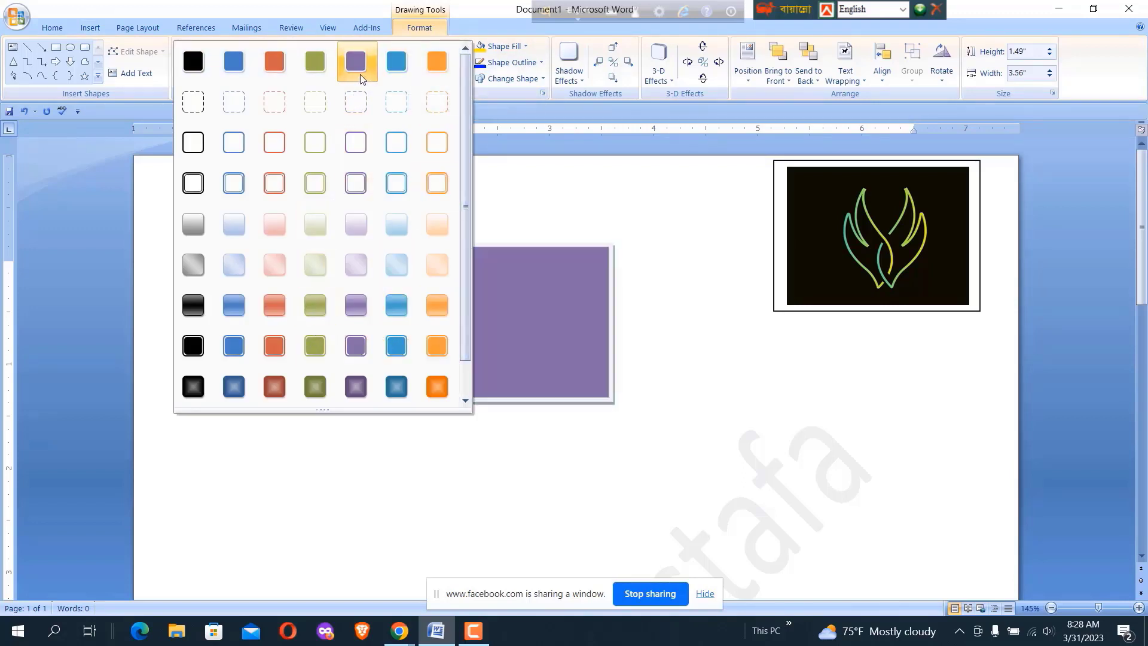
pyautogui.scroll(-1, 313, 289)
pyautogui.scroll(1, 313, 288)
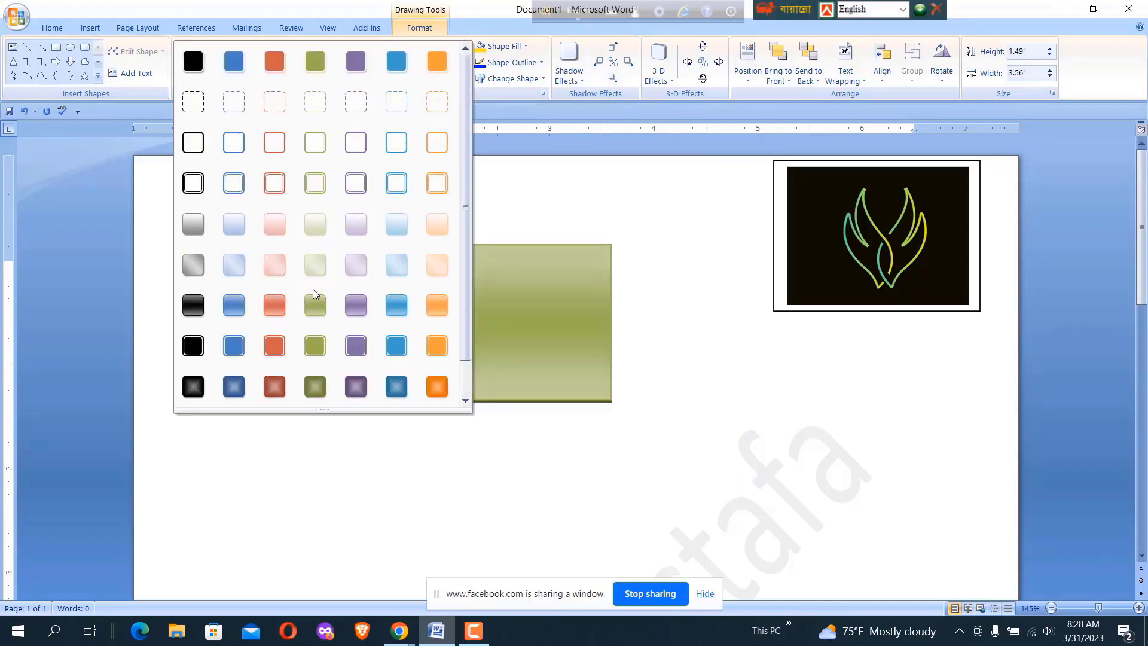
pyautogui.scroll(-1, 313, 288)
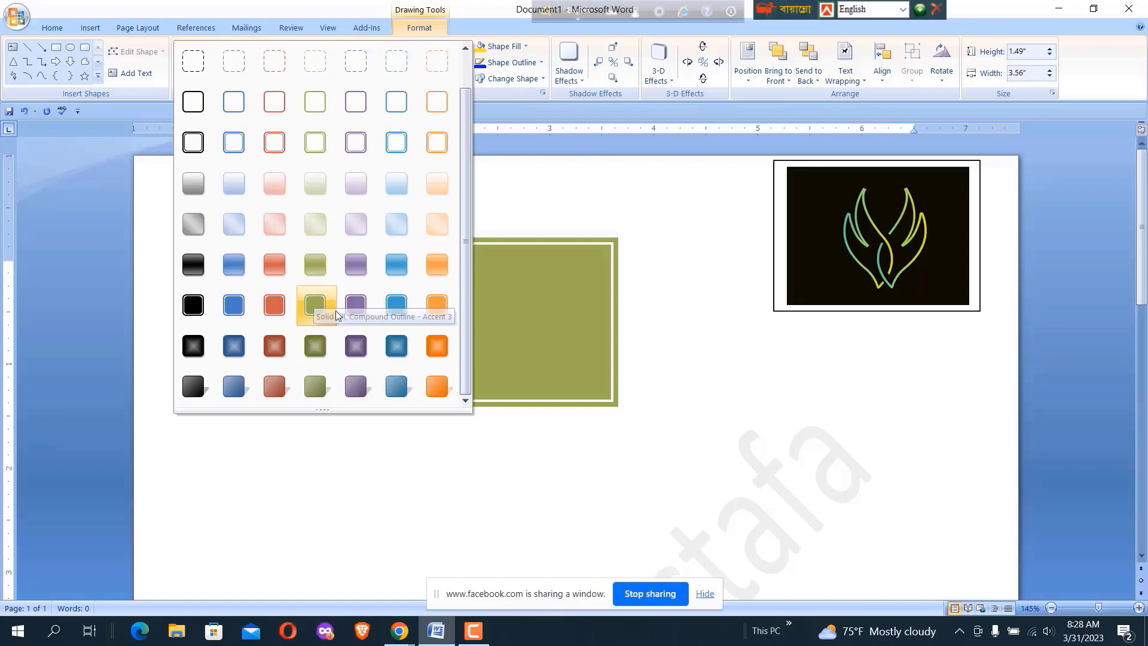
pyautogui.scroll(1, 355, 341)
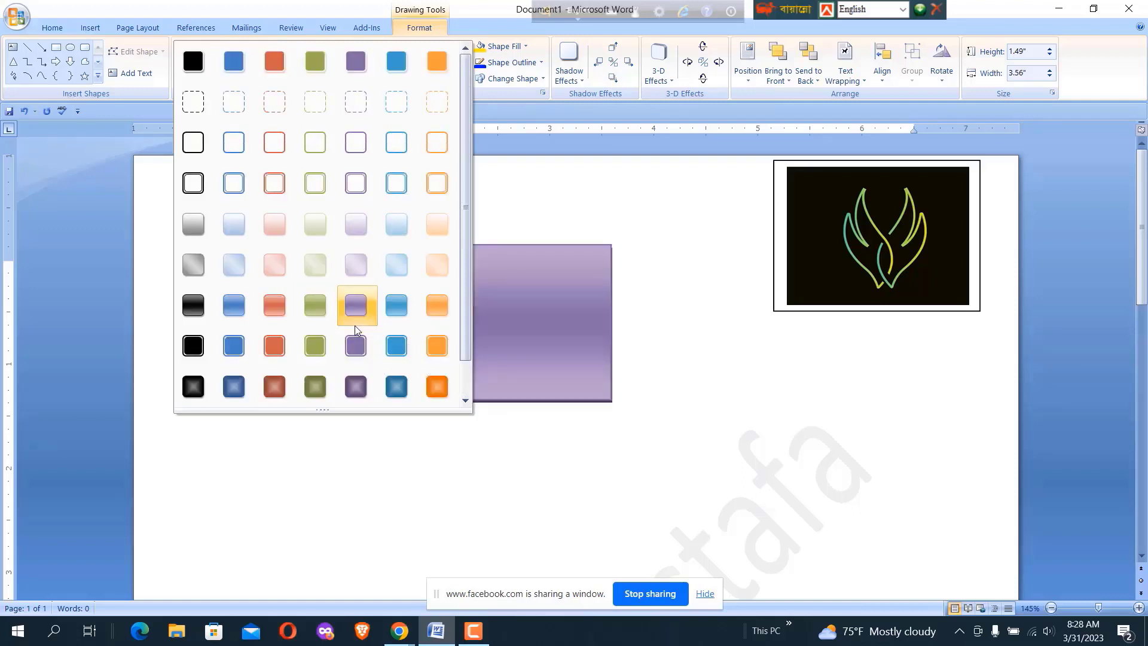
pyautogui.click(396, 61)
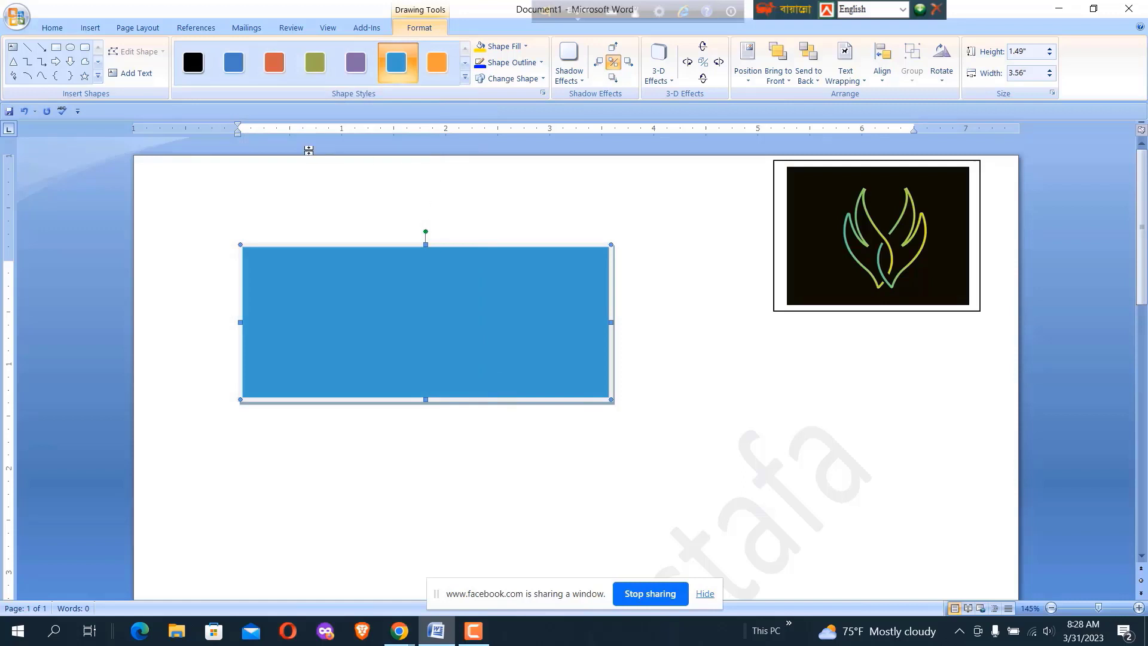
pyautogui.click(315, 62)
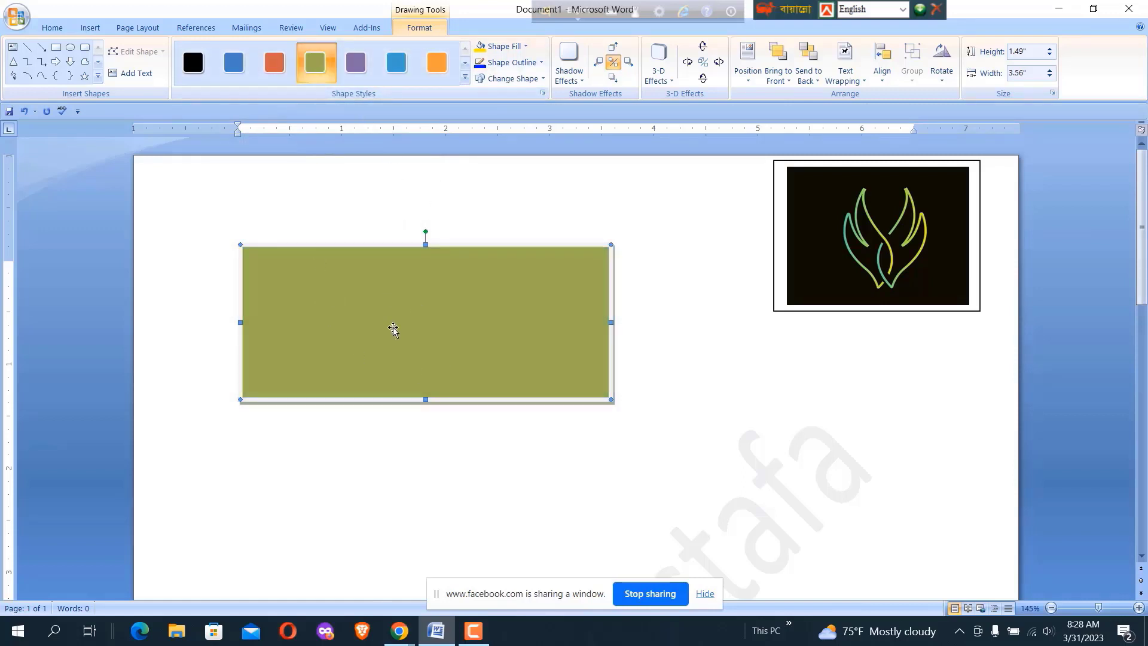
pyautogui.click(697, 293)
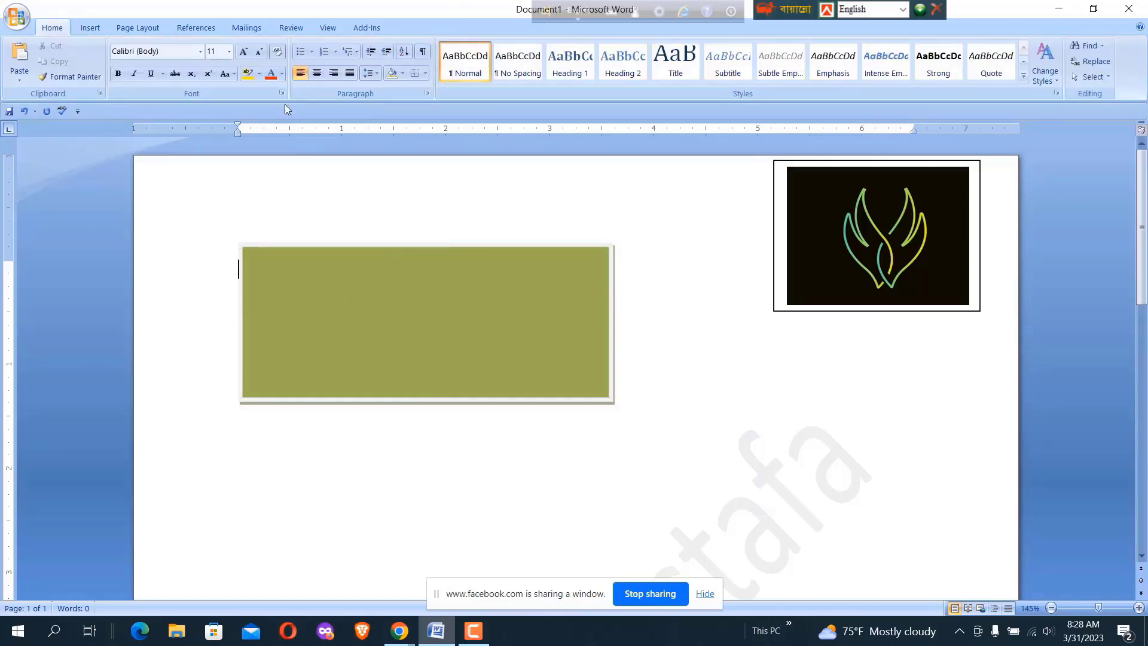
pyautogui.click(90, 27)
# Step: Draw a perfect circle inside the olive rectangle using Shift
pyautogui.click(211, 81)
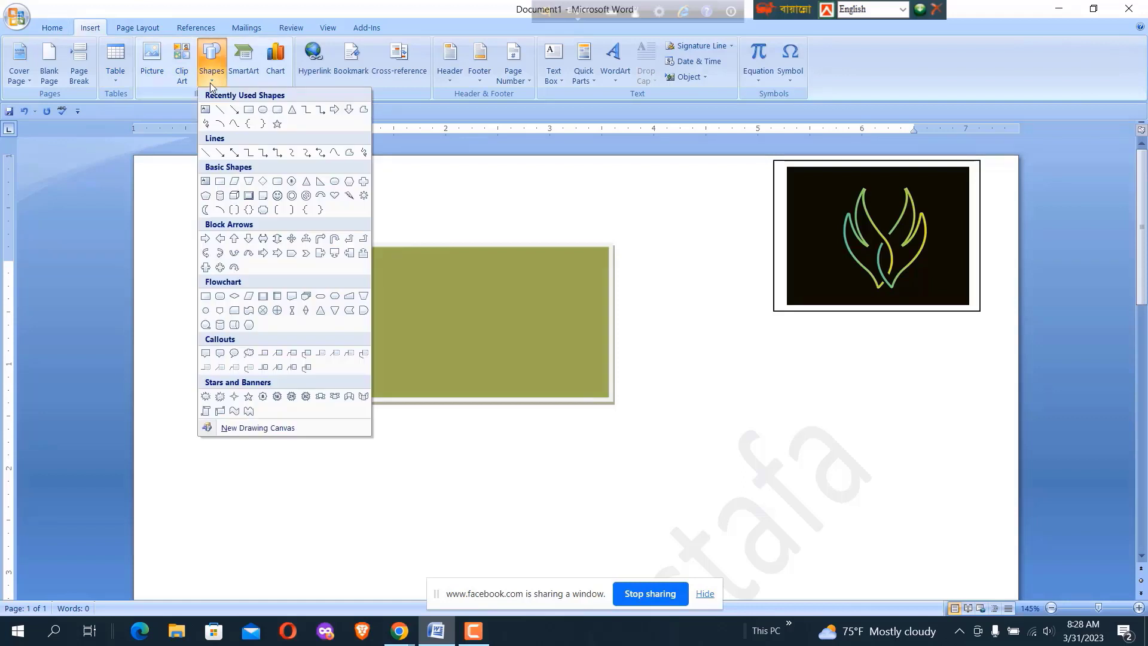
pyautogui.click(263, 110)
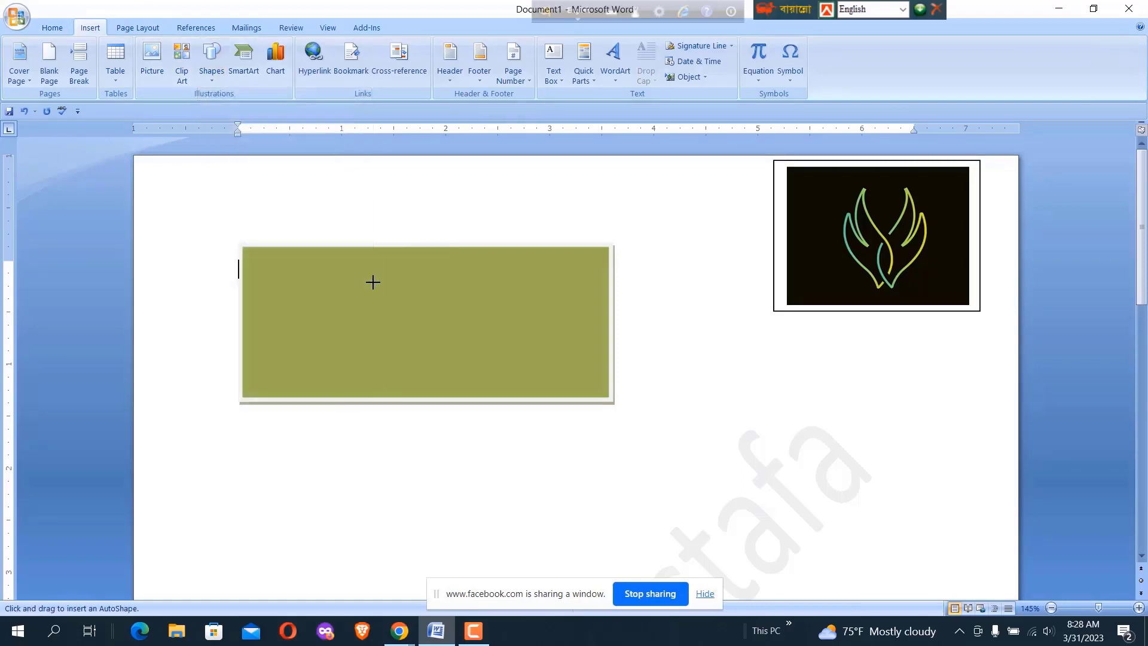
pyautogui.moveTo(446, 279); pyautogui.dragTo(545, 374)
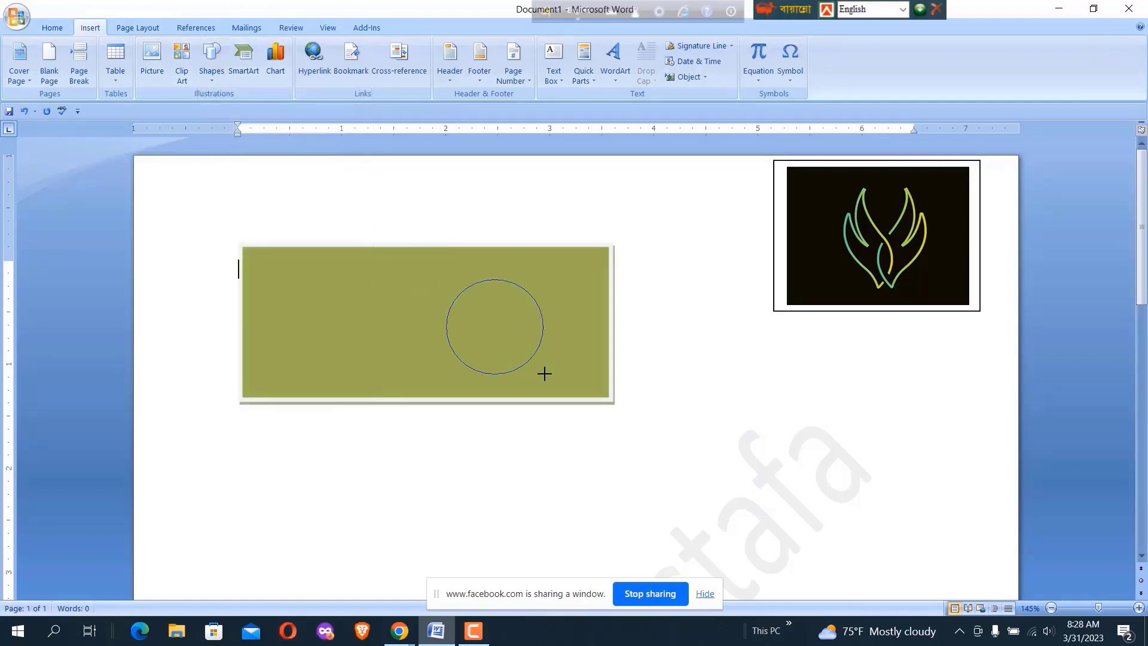
pyautogui.press('shift')
pyautogui.moveTo(546, 374); pyautogui.dragTo(569, 387)
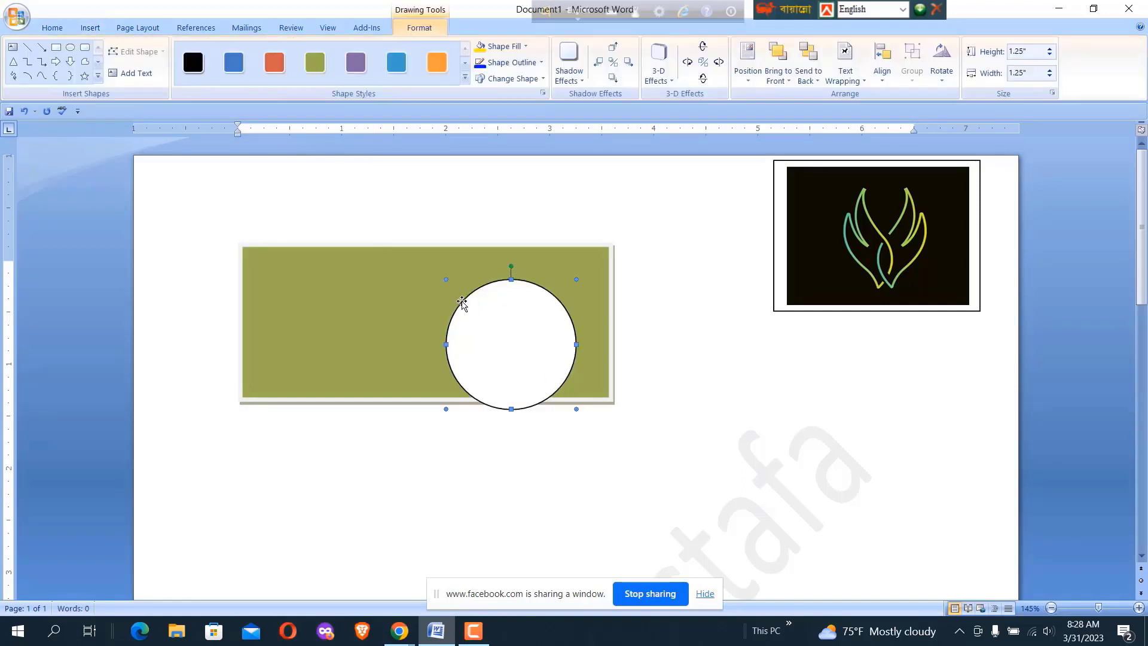
# Step: Position the circle within the rectangle and apply the orange shape style with shadow
pyautogui.moveTo(462, 302); pyautogui.dragTo(455, 295)
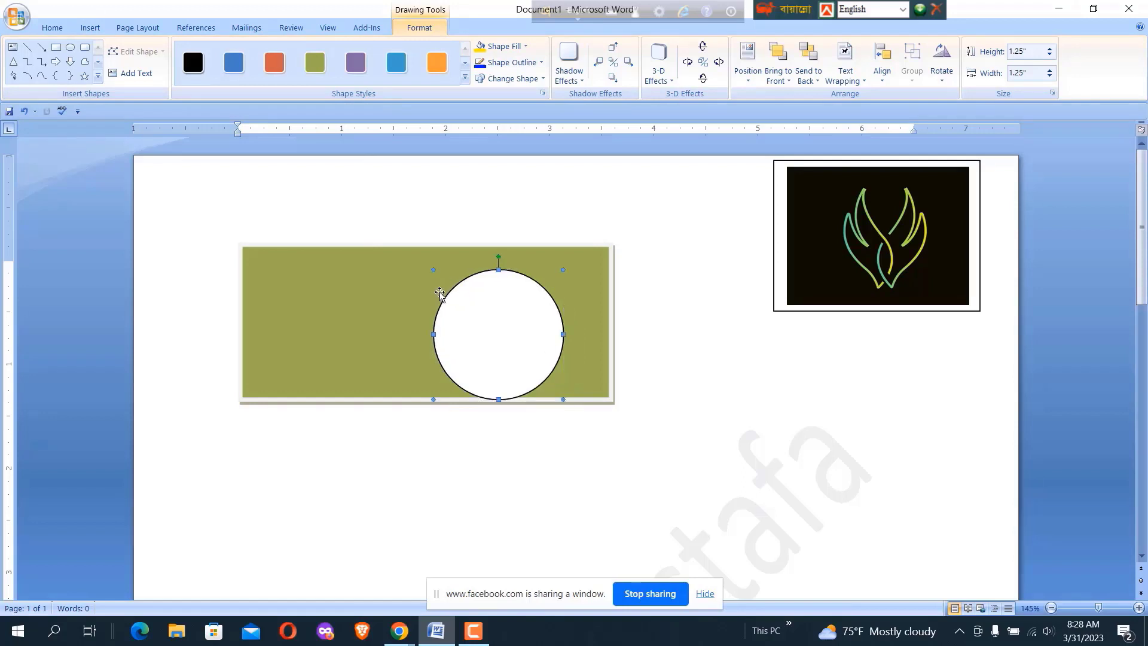
pyautogui.press('Up')
pyautogui.press('Up')
pyautogui.press('Up')
pyautogui.press('Up')
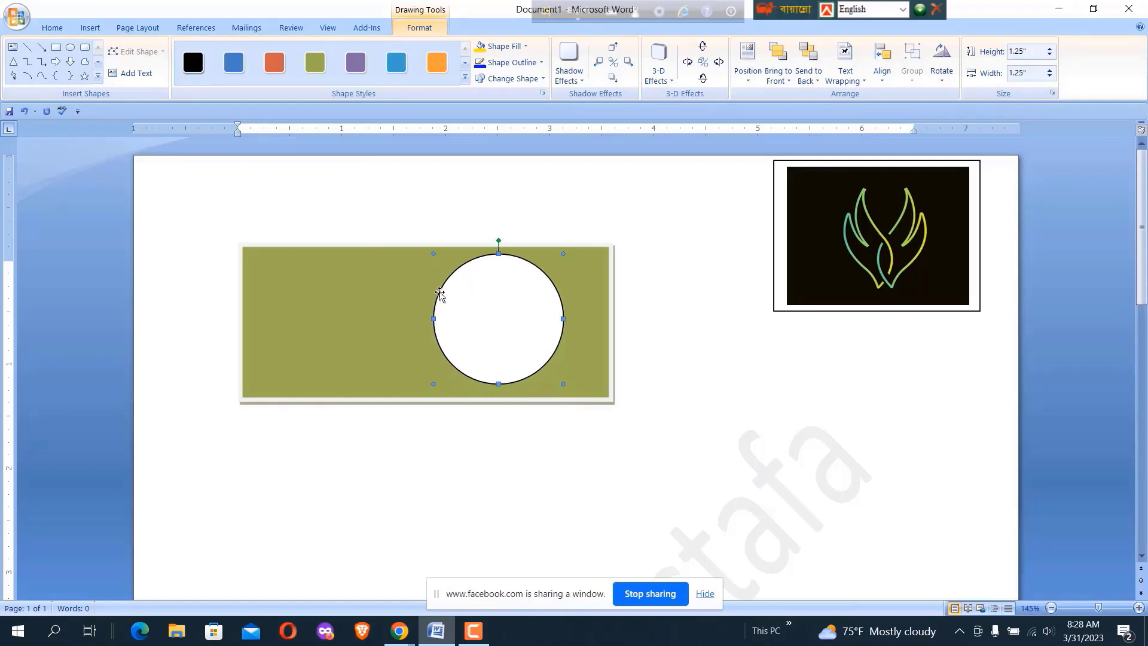
pyautogui.press('Left')
pyautogui.press('Left')
pyautogui.press('Left')
pyautogui.press('Left')
pyautogui.press('Left')
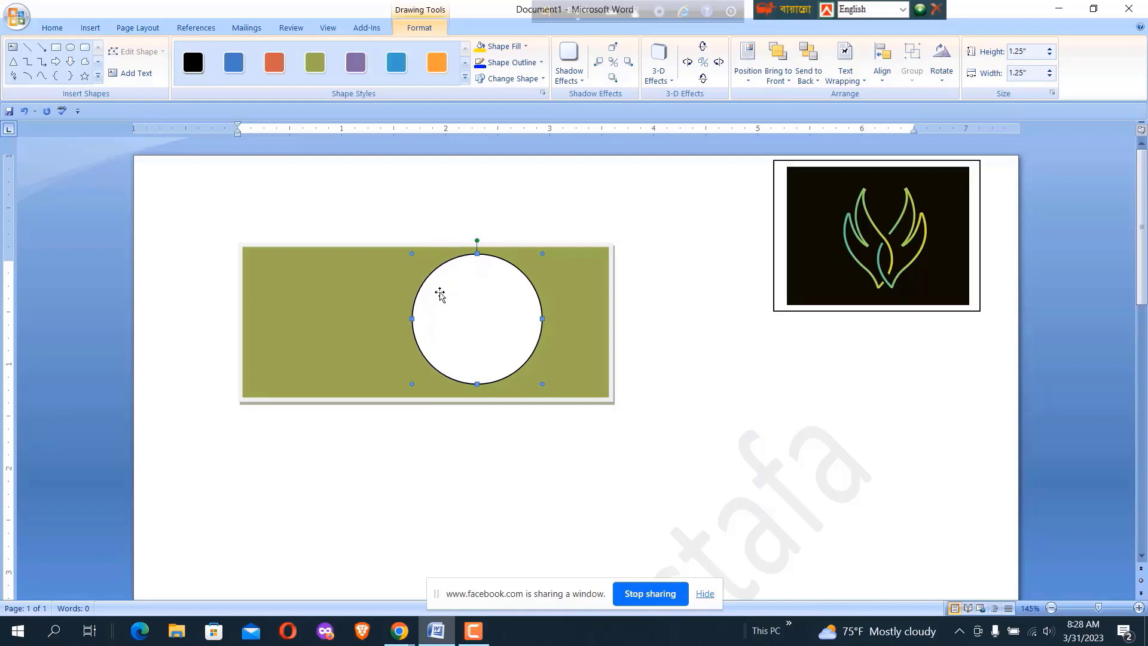
pyautogui.press('Down')
pyautogui.press('Down')
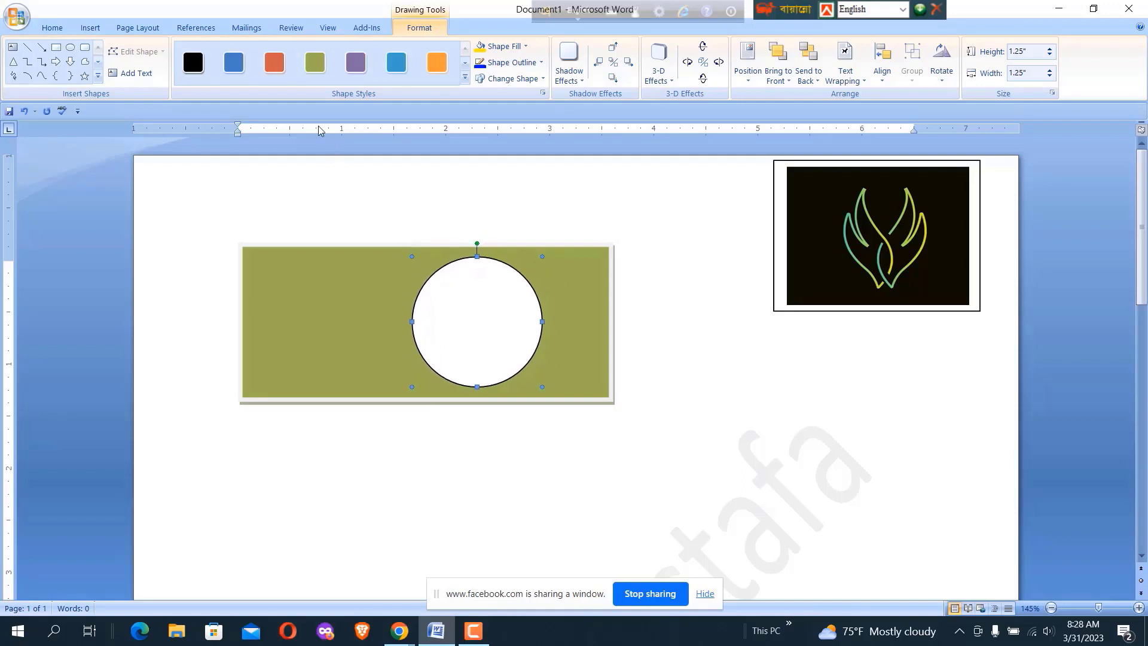
pyautogui.click(284, 70)
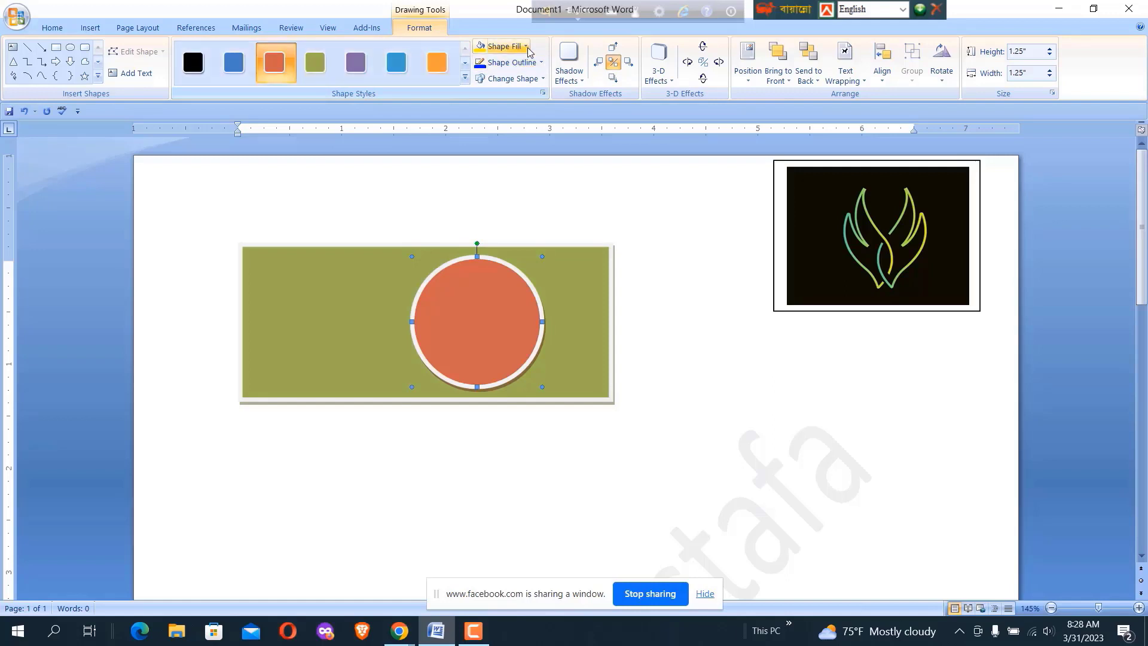
# Step: Fill the circle with red and the rectangle with standard green
pyautogui.click(505, 46)
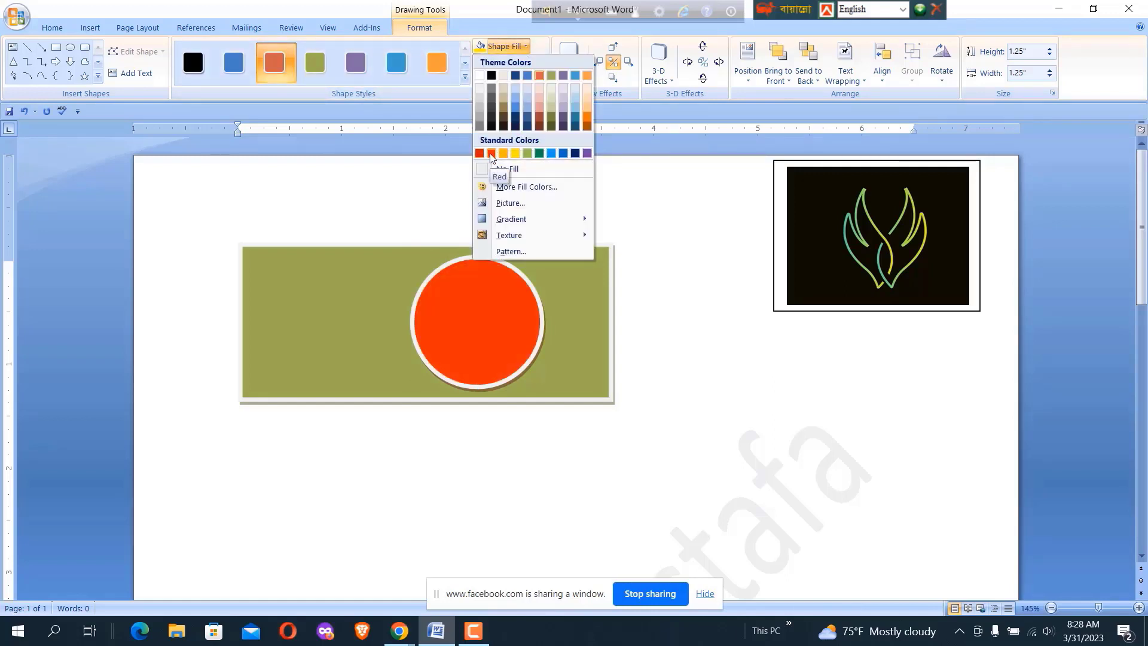
pyautogui.click(491, 155)
pyautogui.click(359, 252)
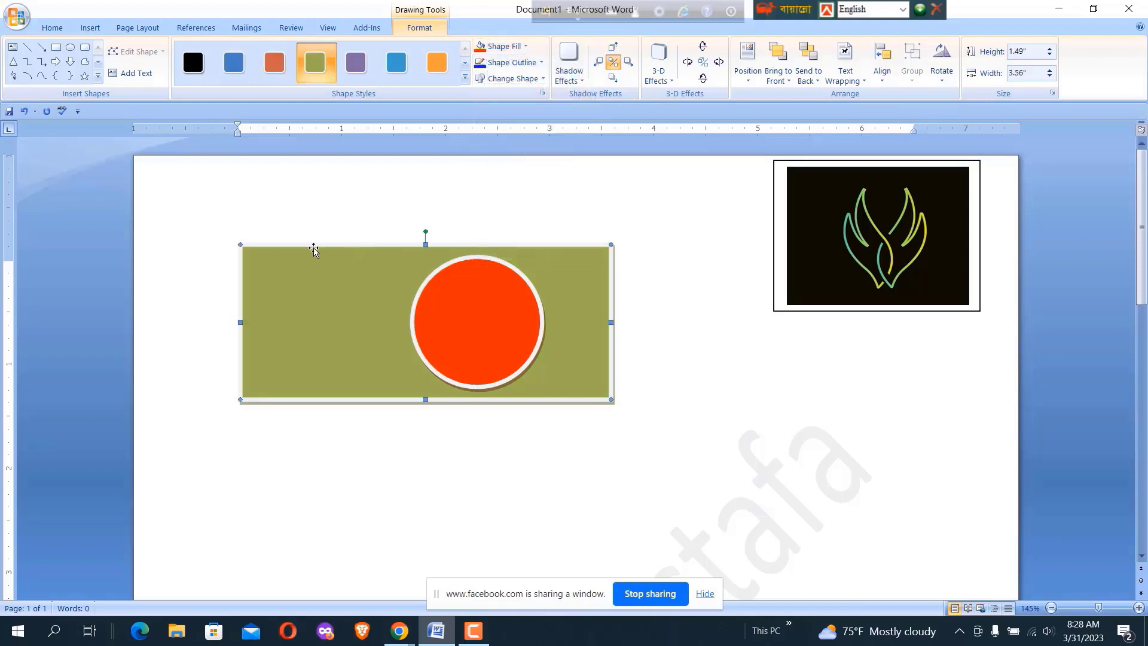
pyautogui.click(526, 46)
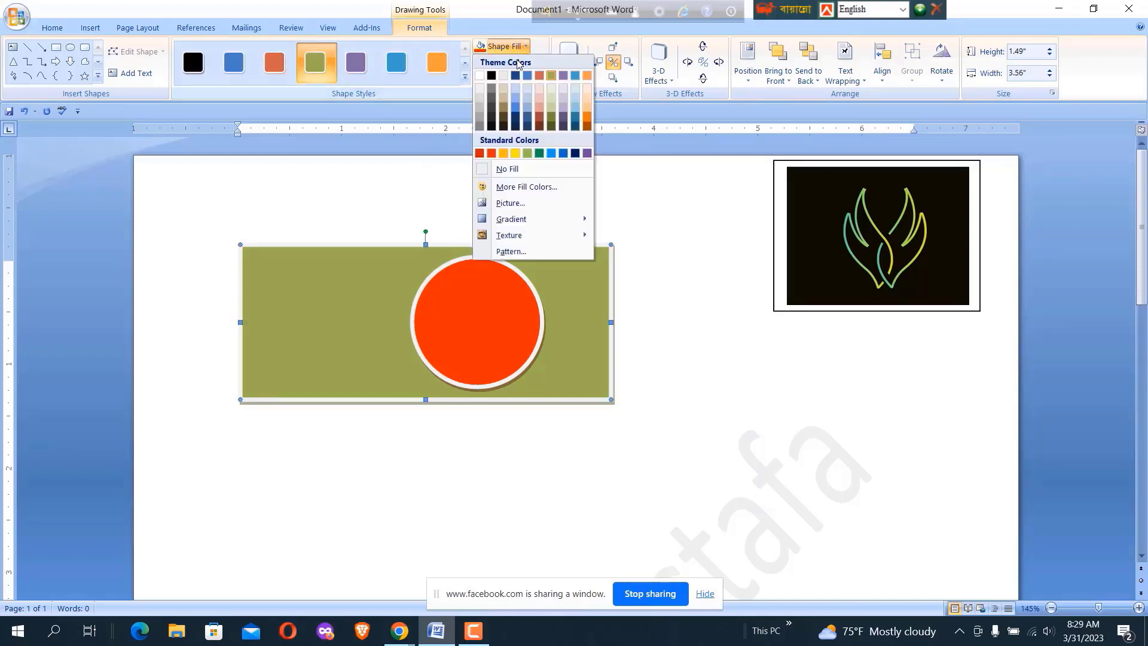
pyautogui.click(539, 153)
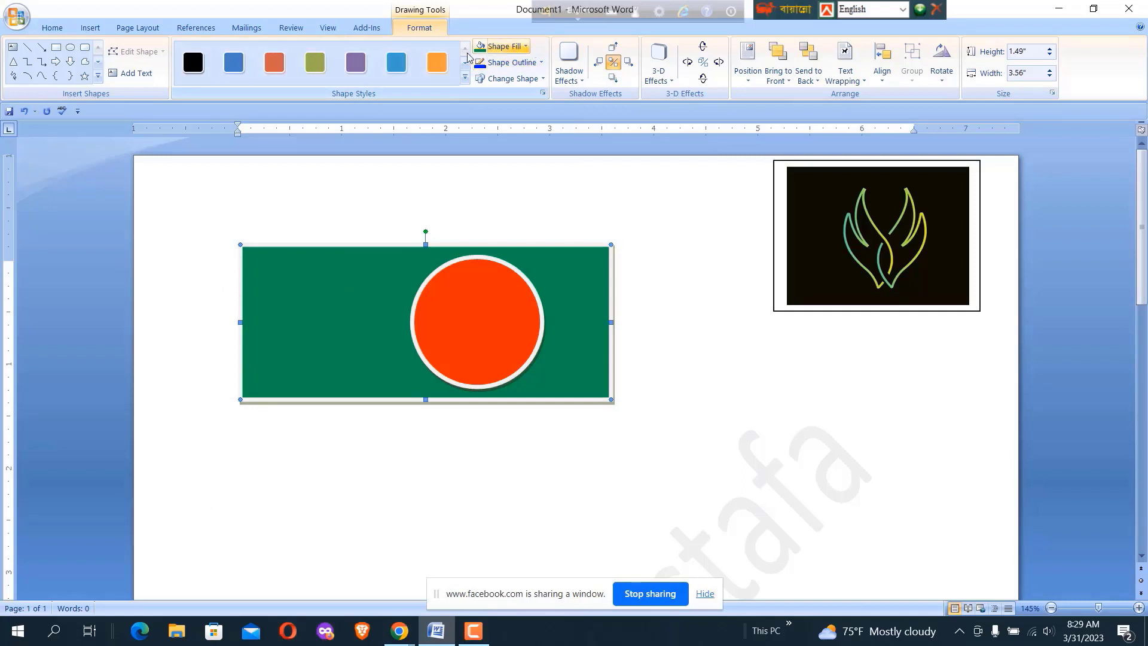
# Step: Draw a 0.25"-wide pole down the flag's left edge, extending below it, filled grey
pyautogui.click(56, 48)
pyautogui.moveTo(228, 240); pyautogui.dragTo(253, 555)
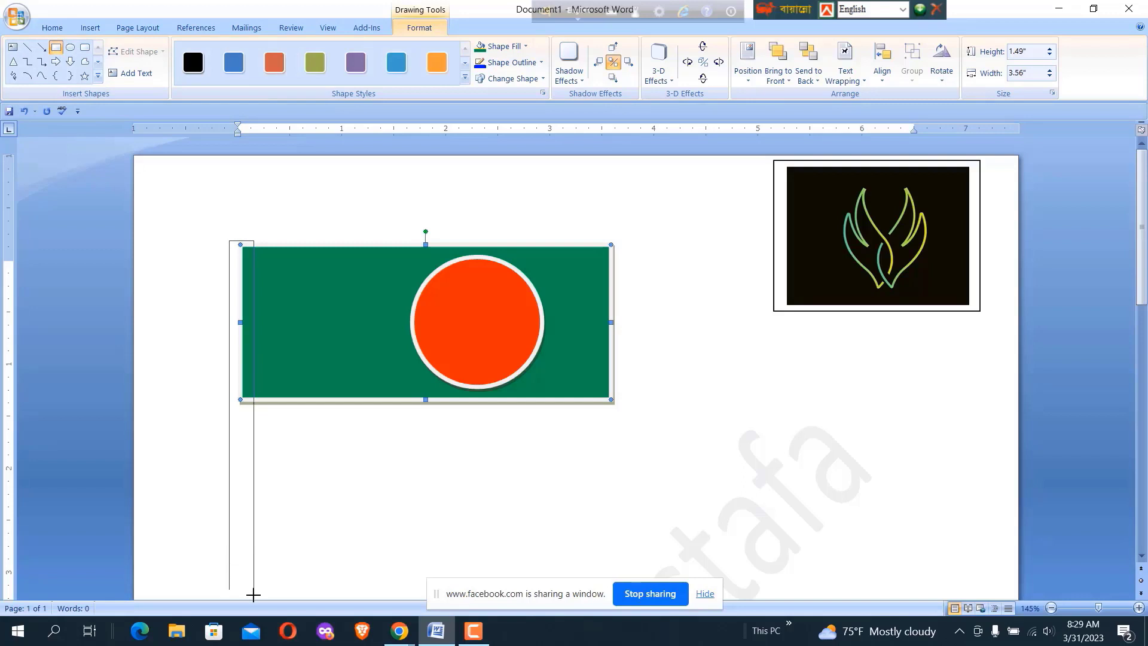
pyautogui.moveTo(253, 555); pyautogui.dragTo(254, 549)
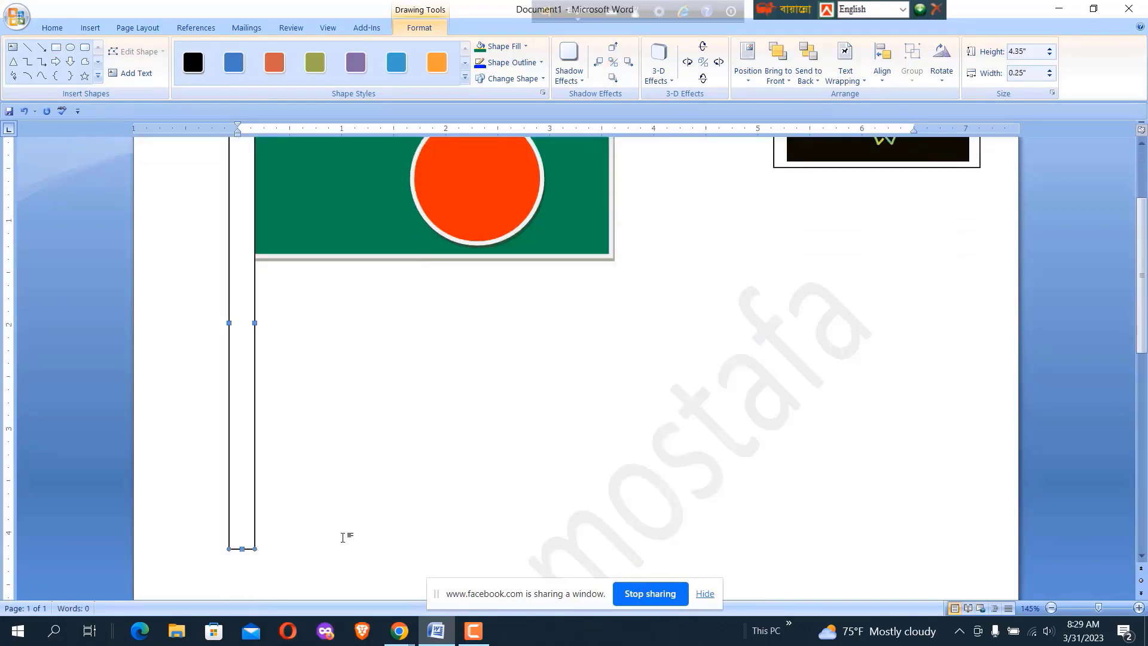
pyautogui.scroll(3, 831, 573)
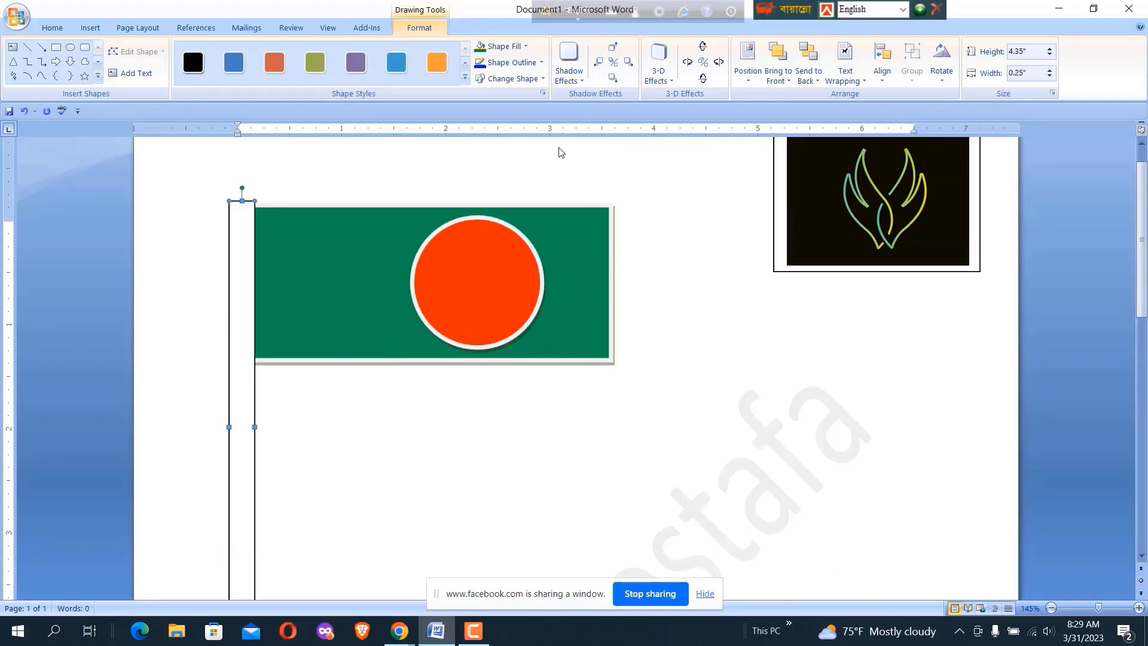
pyautogui.click(525, 46)
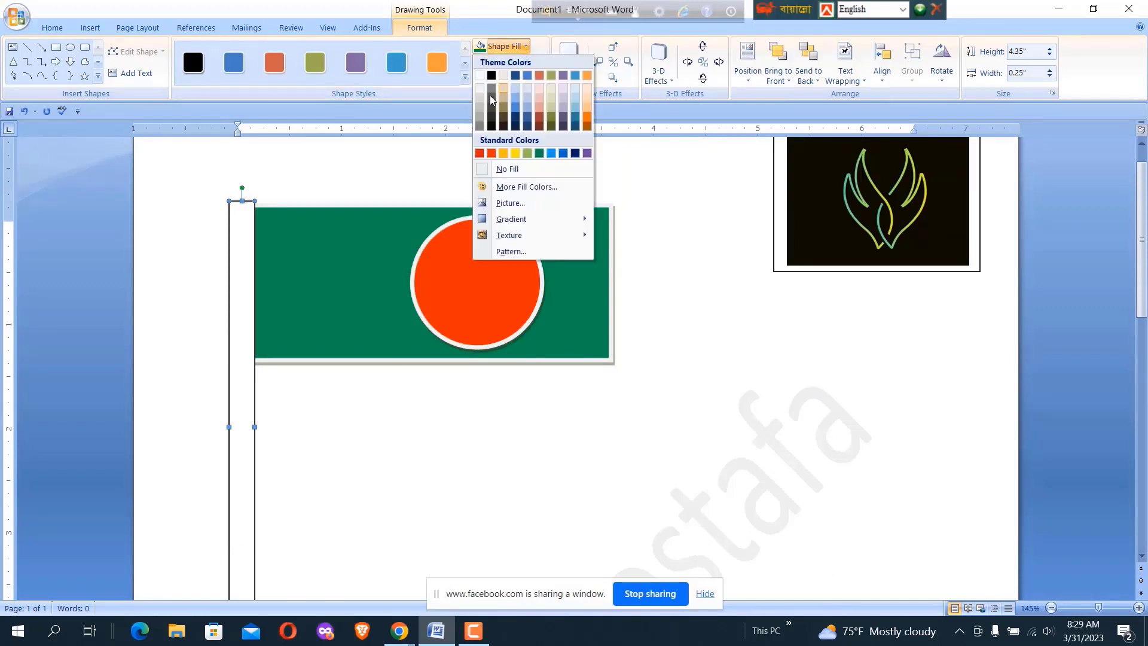
pyautogui.click(482, 111)
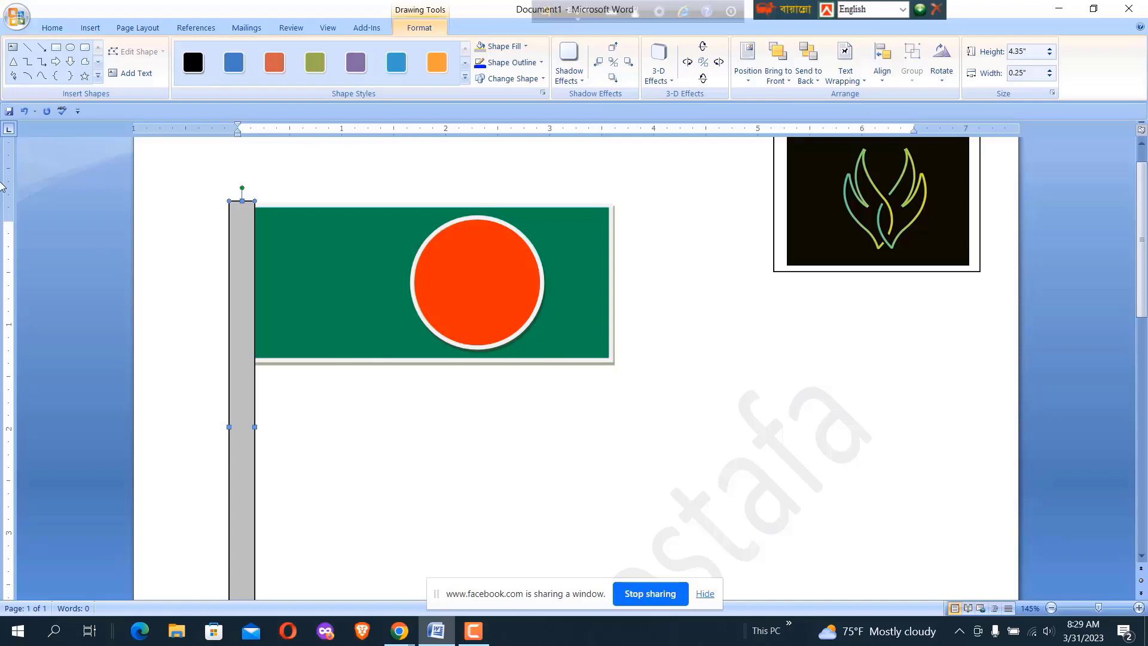
pyautogui.click(89, 28)
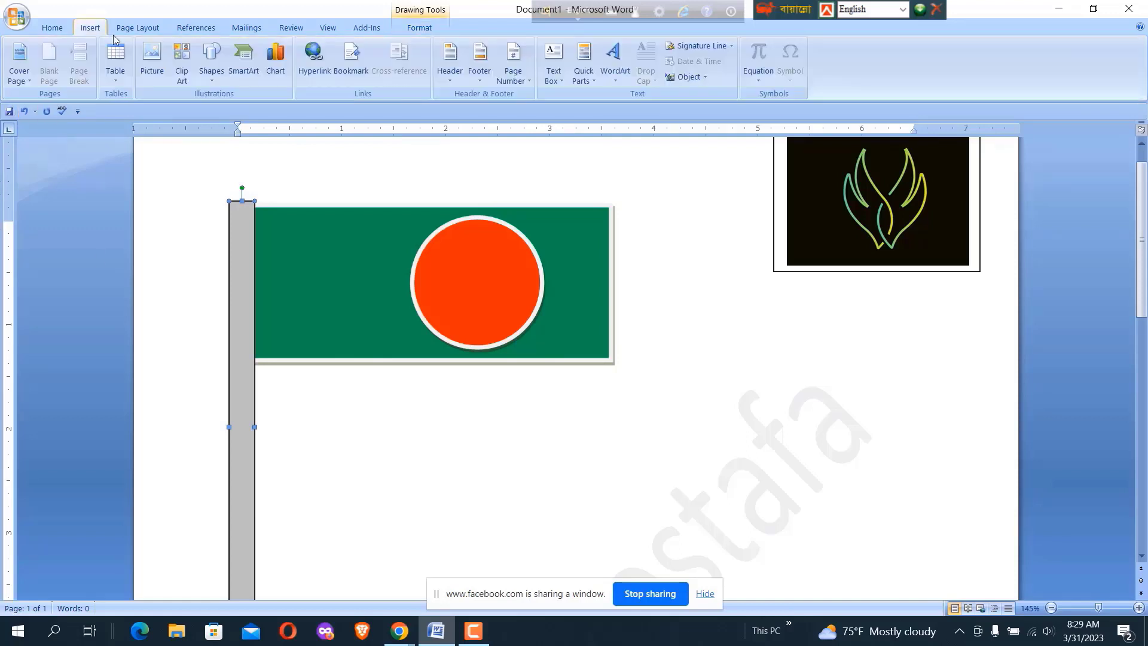
# Step: Draw a Smiley Face shape below the fiverr logo on the right
pyautogui.click(212, 84)
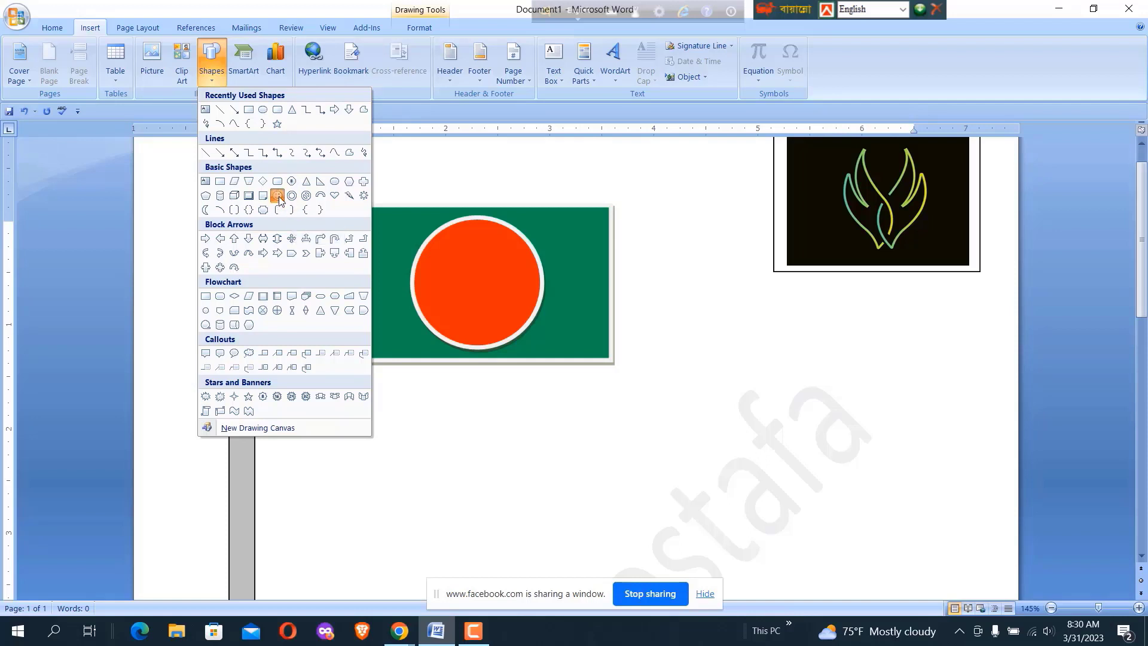
pyautogui.click(278, 195)
pyautogui.moveTo(751, 324); pyautogui.dragTo(958, 481)
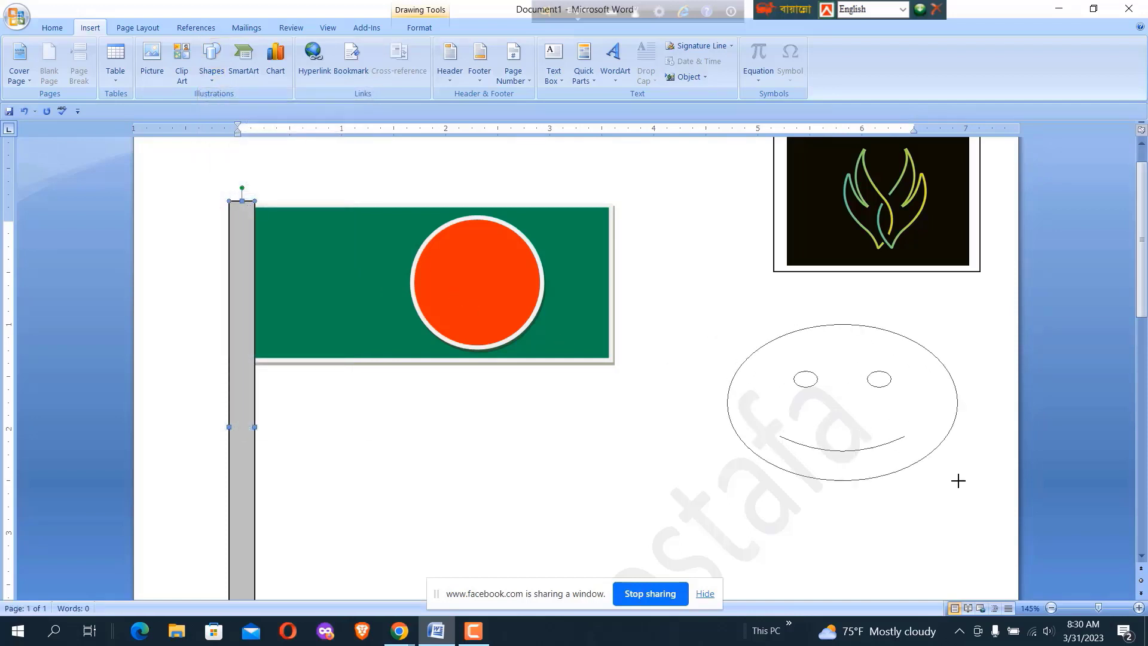
pyautogui.click(411, 409)
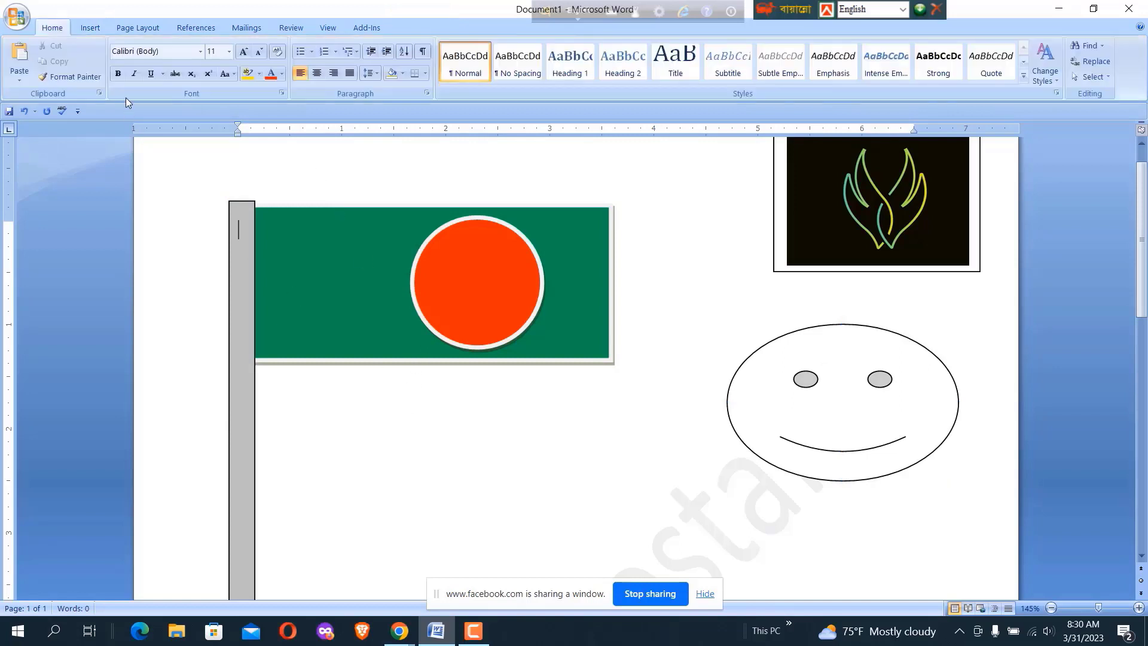
pyautogui.click(90, 27)
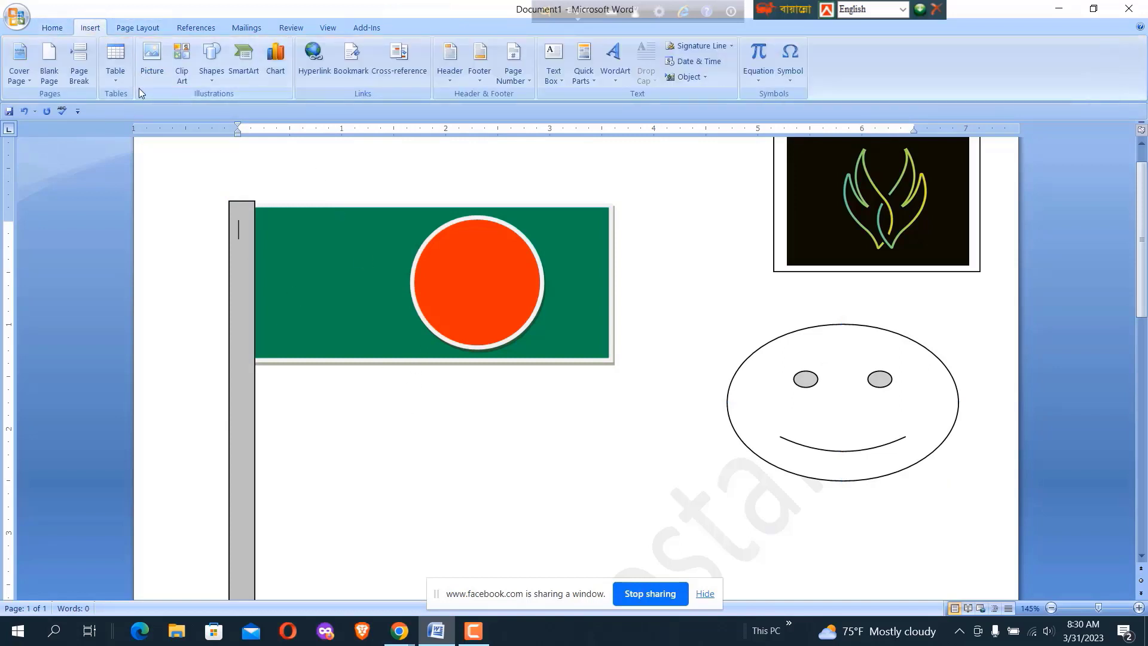
# Step: Draw a 1.02" by 0.76" Magnetic Disk cylinder below the flag
pyautogui.click(213, 77)
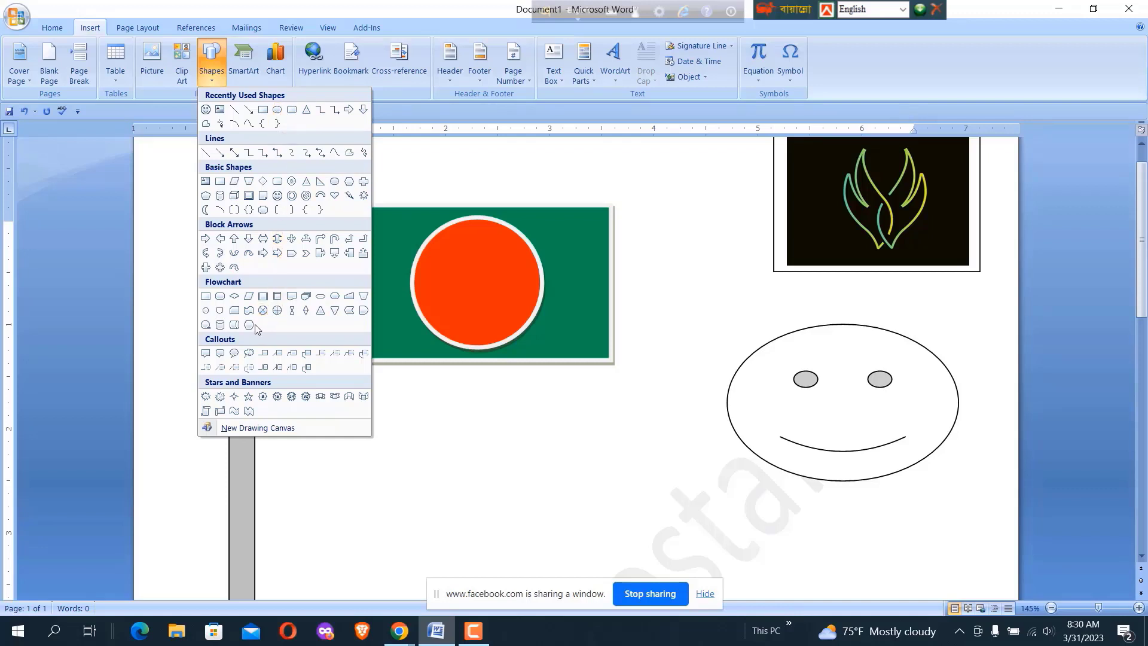
pyautogui.click(220, 325)
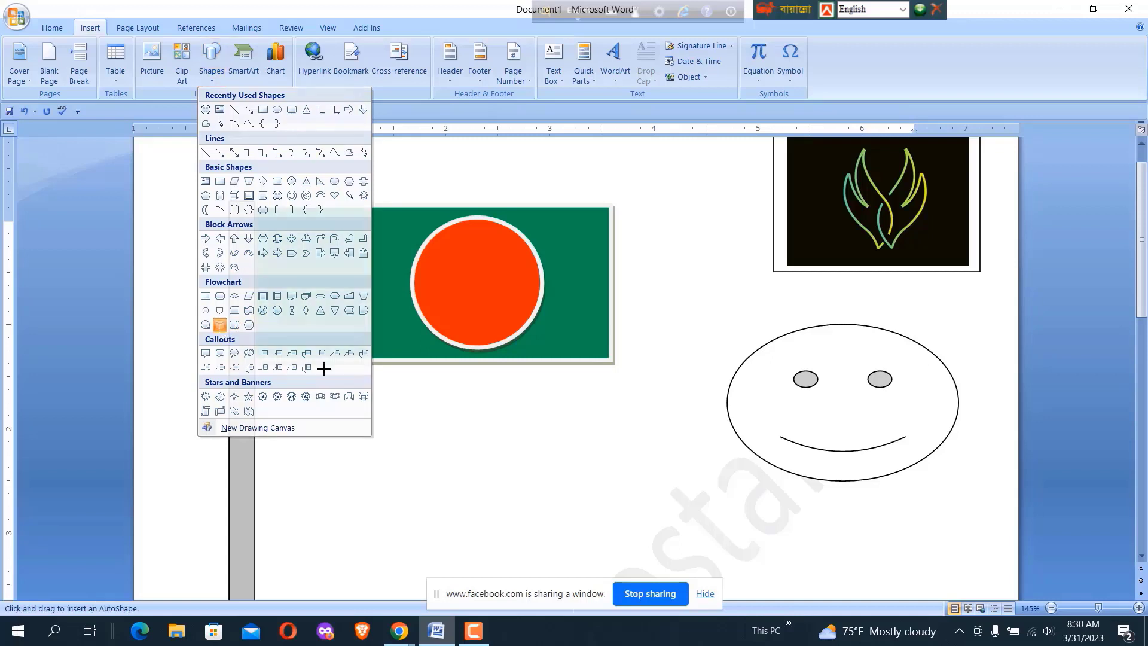
pyautogui.moveTo(464, 405); pyautogui.dragTo(543, 510)
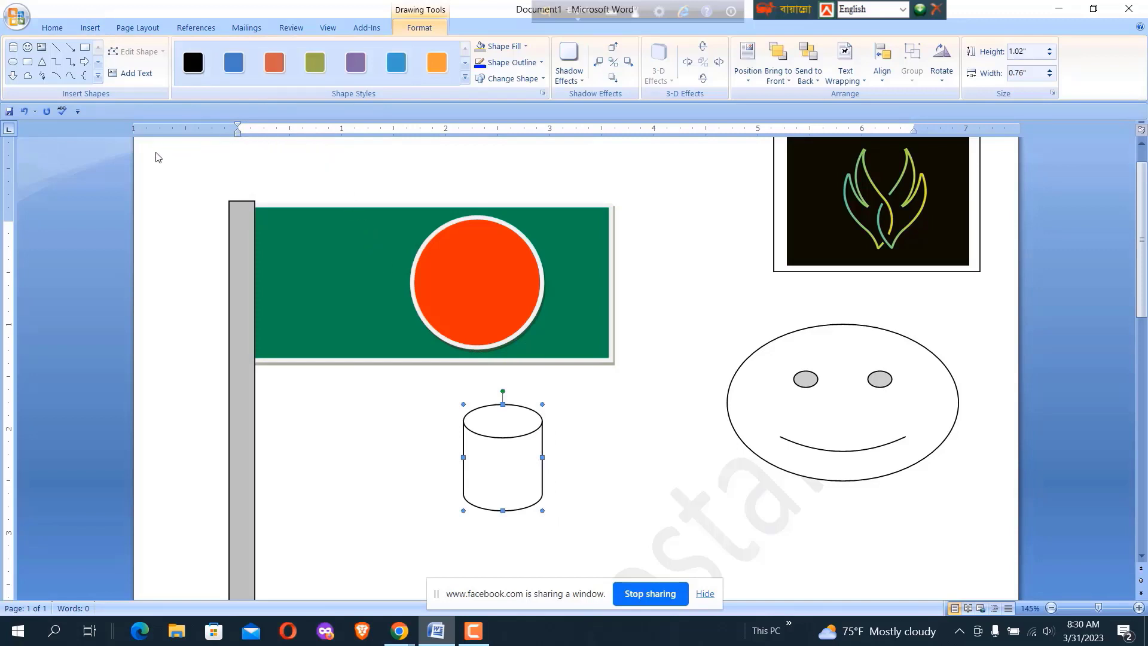
# Step: Draw a Block Arc beside the cylinder, rotated and resized into a mug handle
pyautogui.click(90, 27)
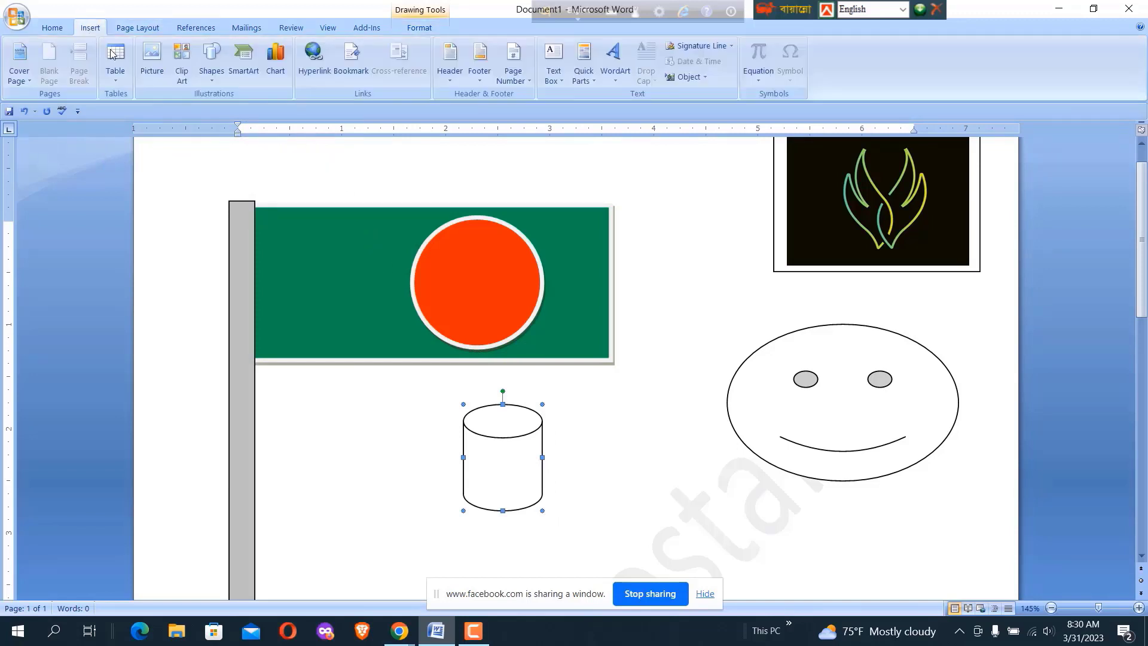
pyautogui.click(213, 83)
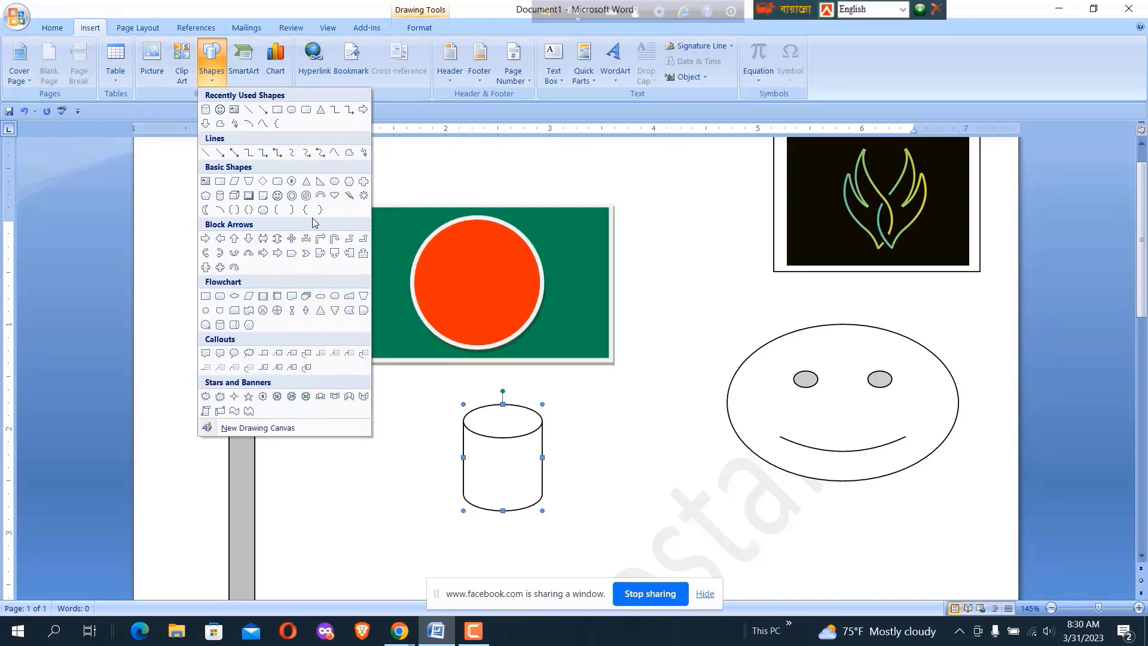
pyautogui.click(320, 195)
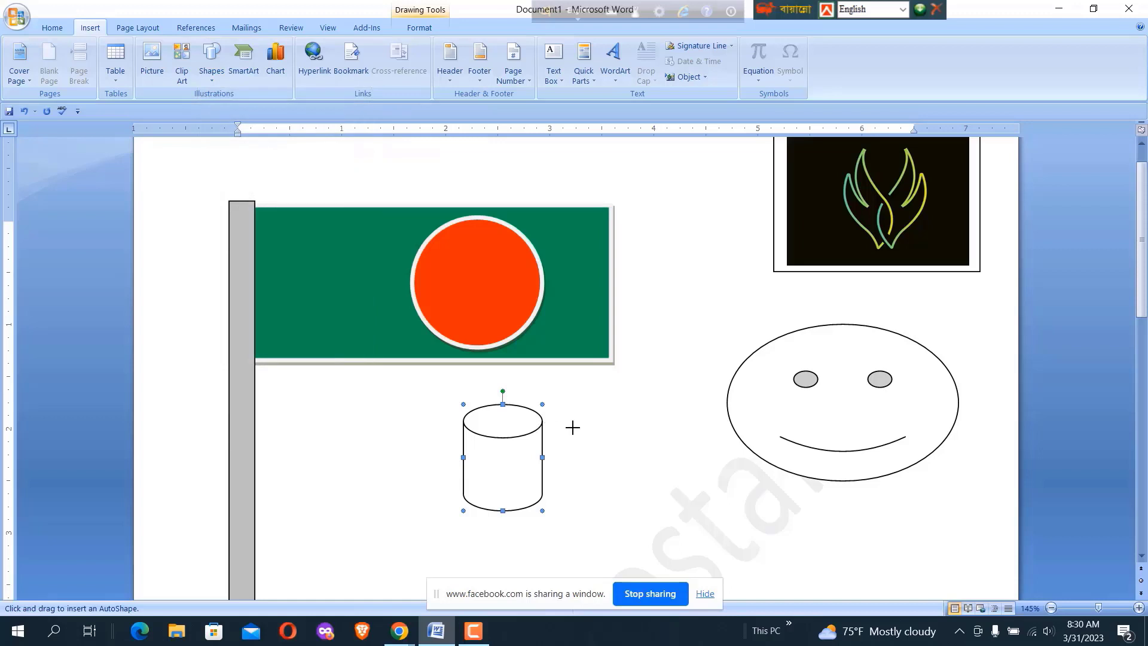
pyautogui.moveTo(572, 428); pyautogui.dragTo(639, 497)
pyautogui.moveTo(605, 415)
pyautogui.mouseDown()
pyautogui.moveTo(654, 455)
pyautogui.moveTo(563, 467)
pyautogui.mouseUp()
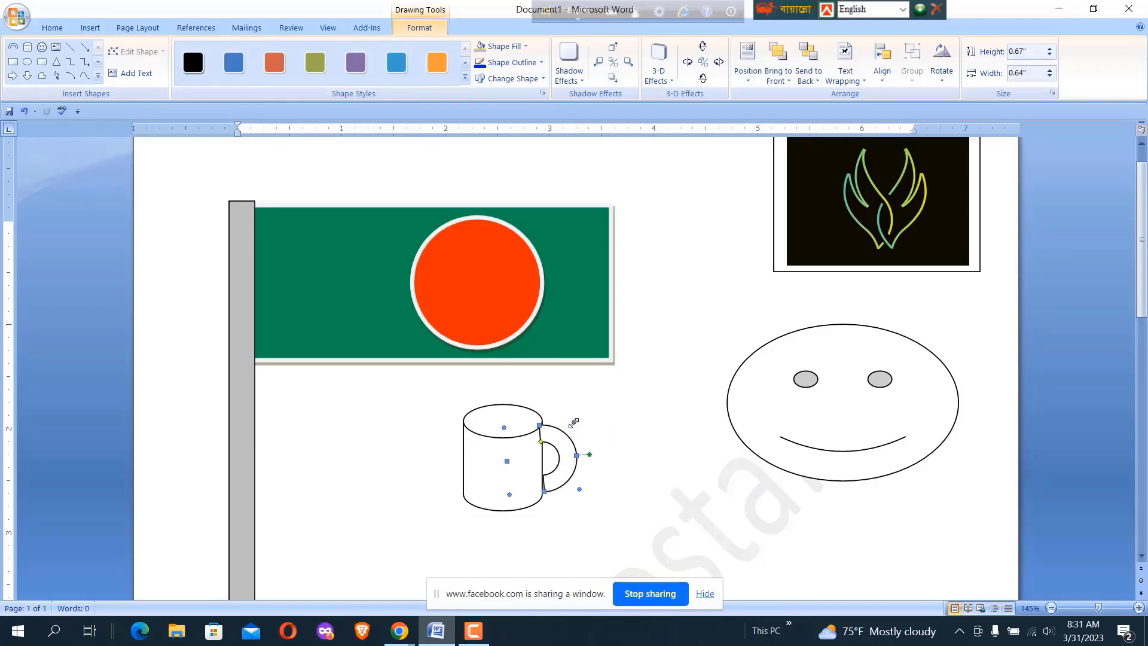
pyautogui.moveTo(573, 421); pyautogui.dragTo(561, 460)
pyautogui.click(601, 439)
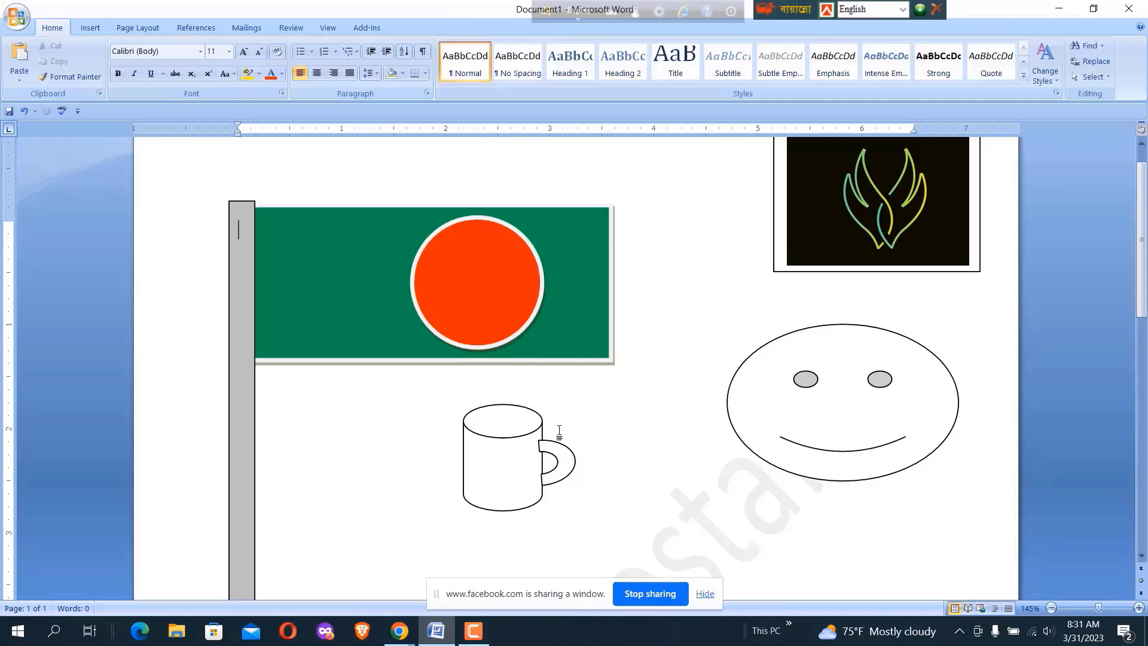
# Step: Make the mug body black and the handle purple, nudging the handle against the mug
pyautogui.click(513, 435)
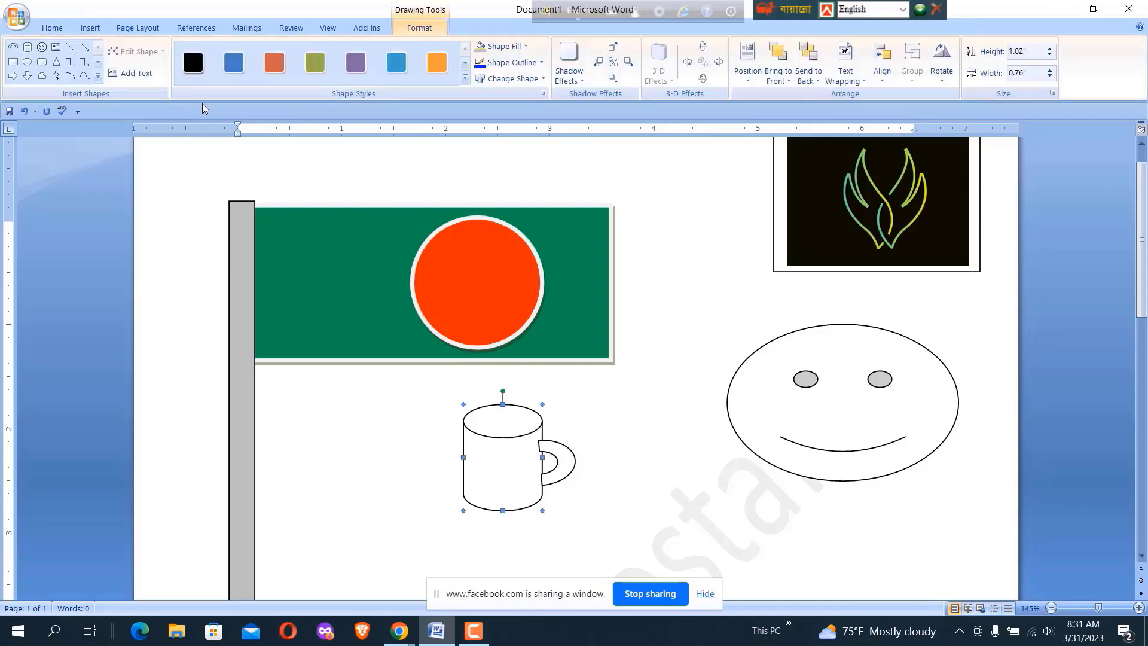
pyautogui.click(185, 54)
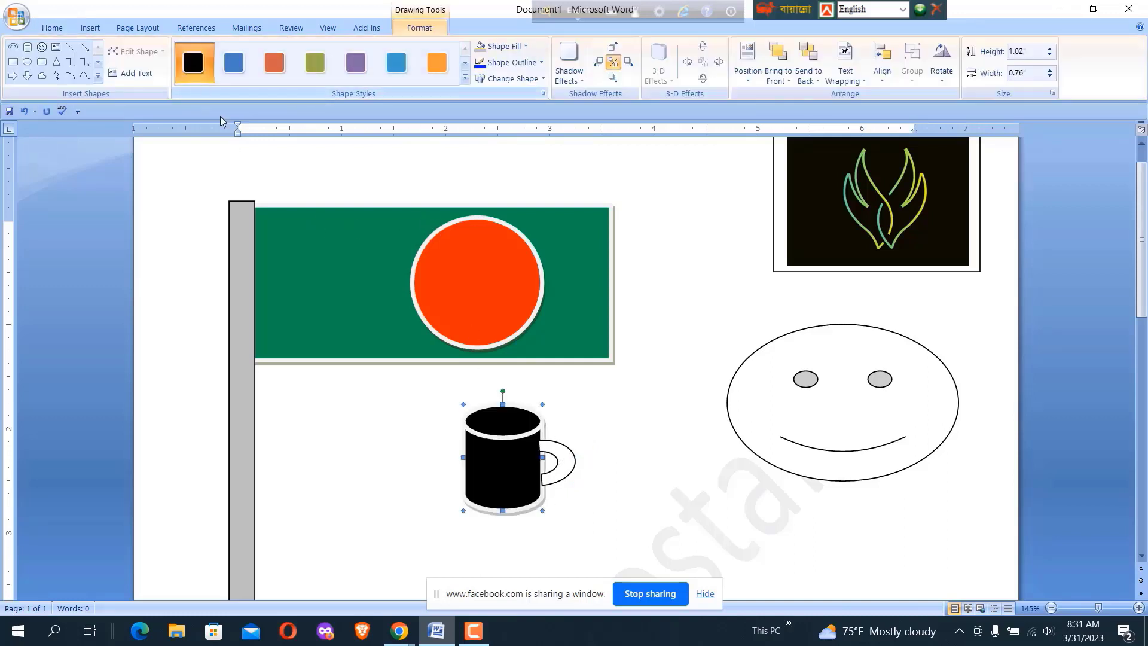
pyautogui.click(666, 493)
pyautogui.click(565, 476)
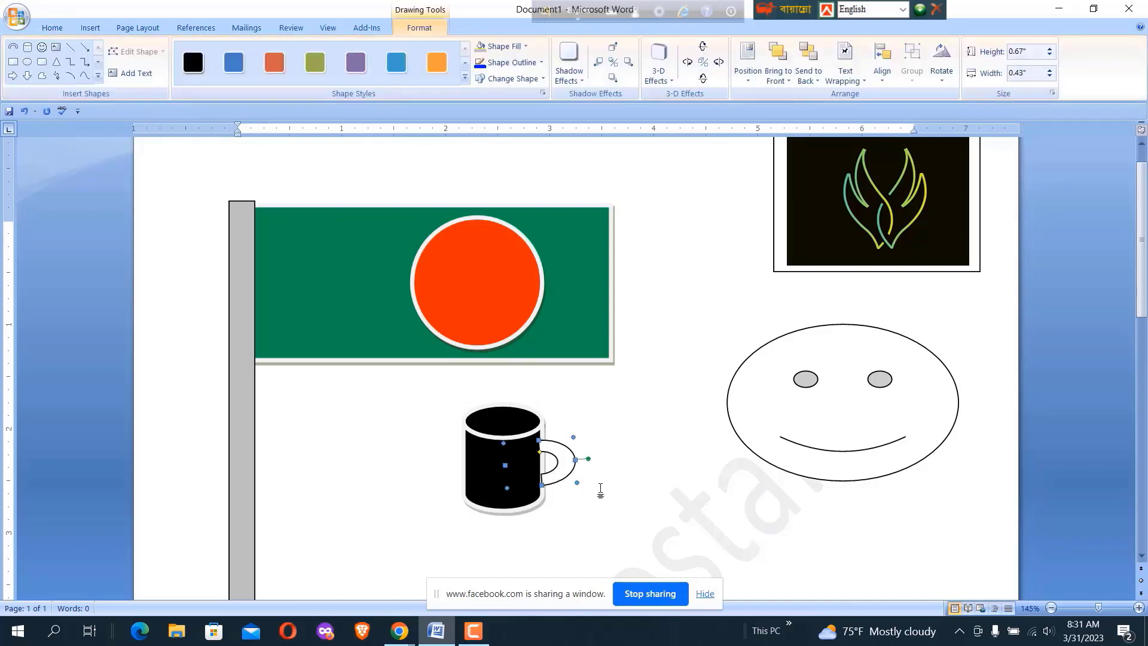
pyautogui.hotkey('ctrl', 'Left')
pyautogui.hotkey('ctrl', 'Left')
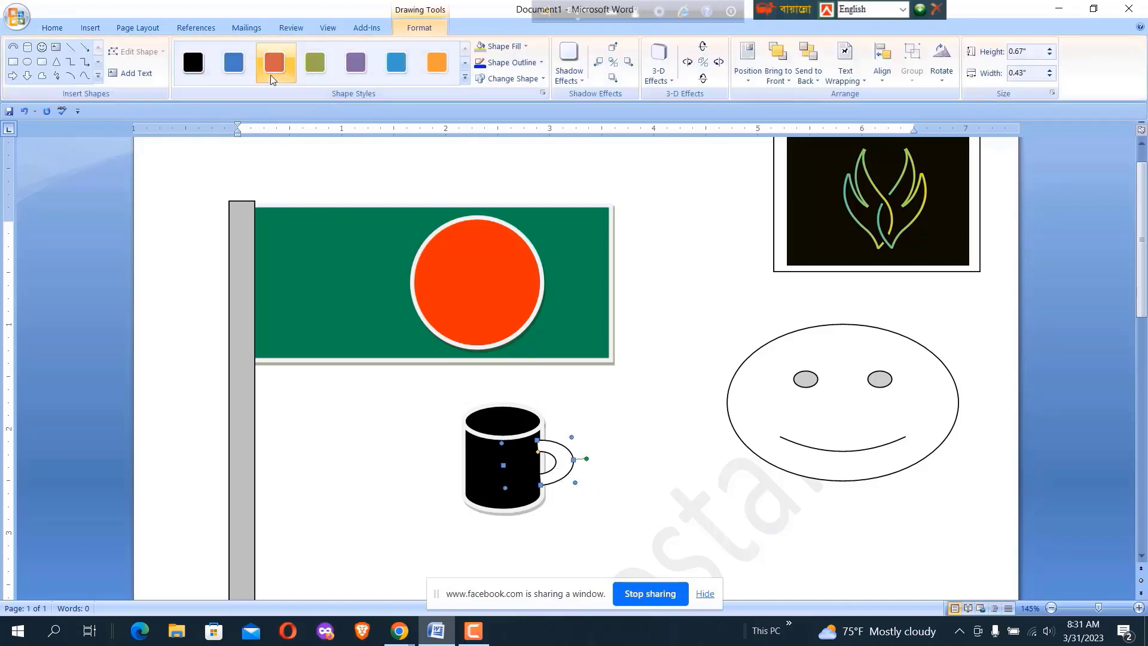
pyautogui.click(270, 76)
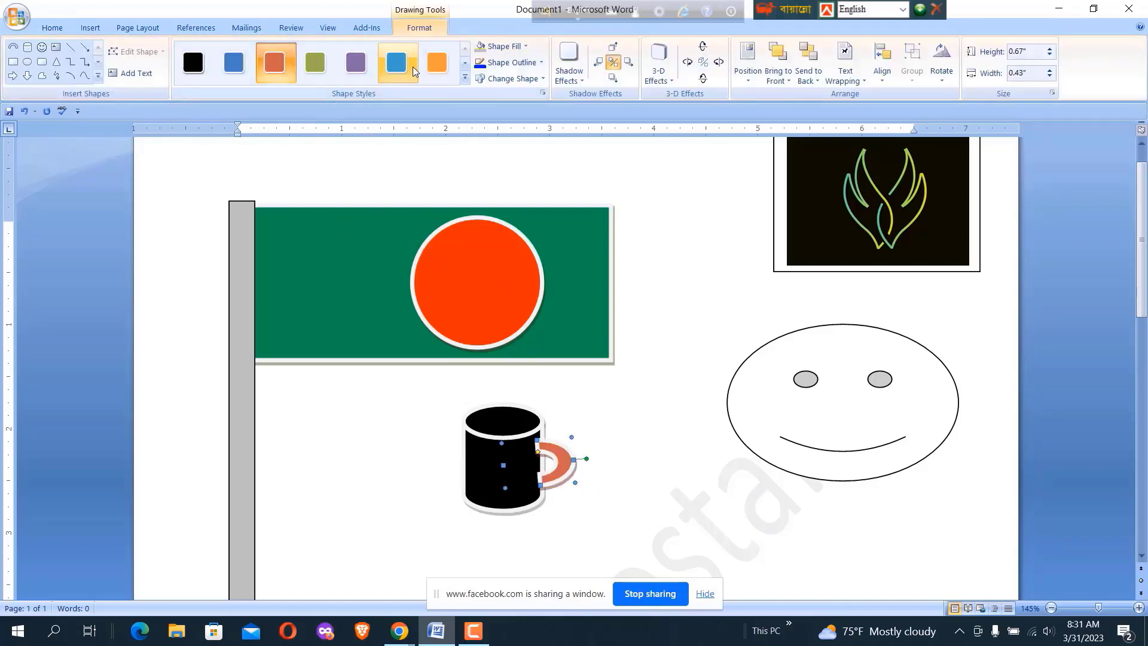
pyautogui.click(356, 62)
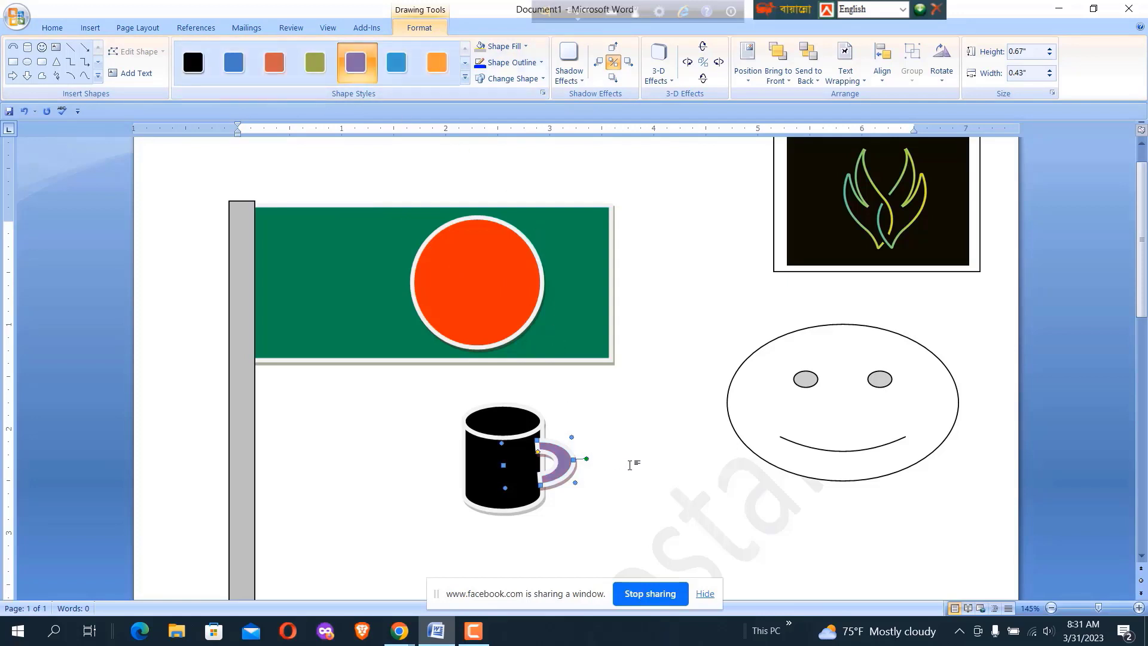
pyautogui.hotkey('ctrl', 'Left')
pyautogui.click(689, 413)
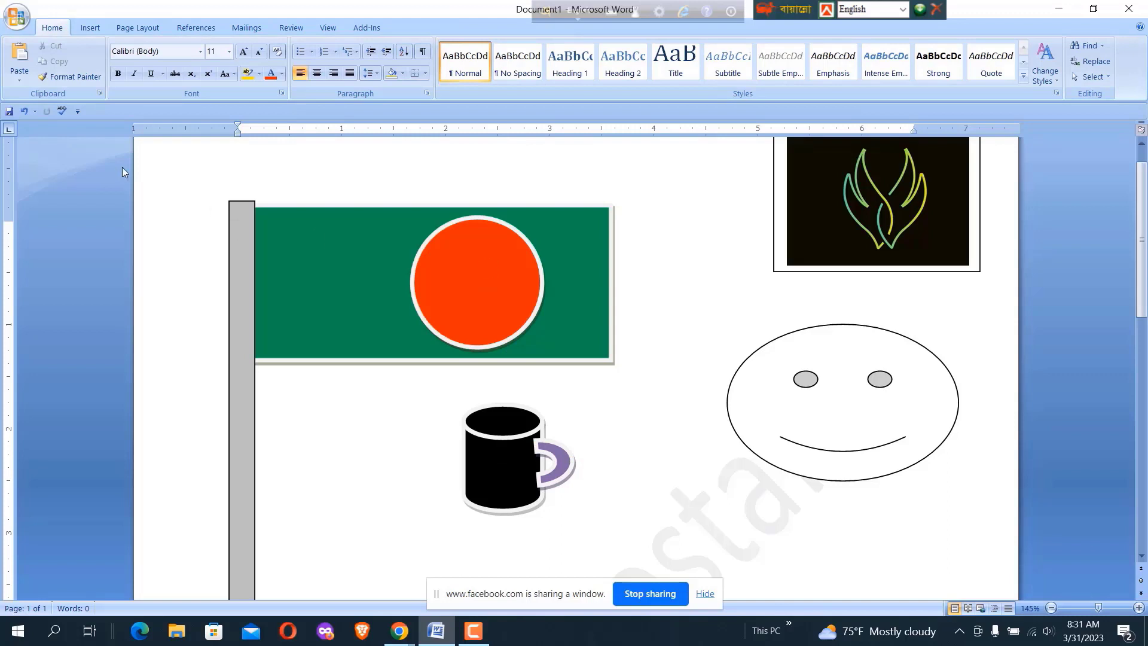
# Step: Browse the built-in Equation list, then switch to the Page Layout options
pyautogui.click(88, 28)
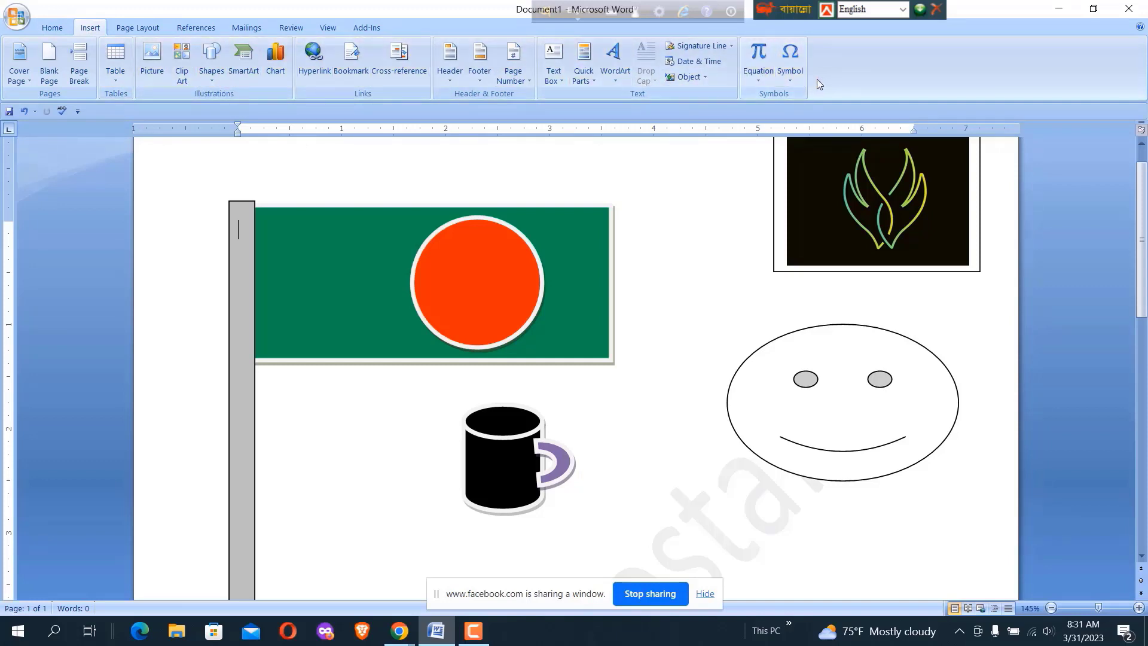
pyautogui.click(761, 81)
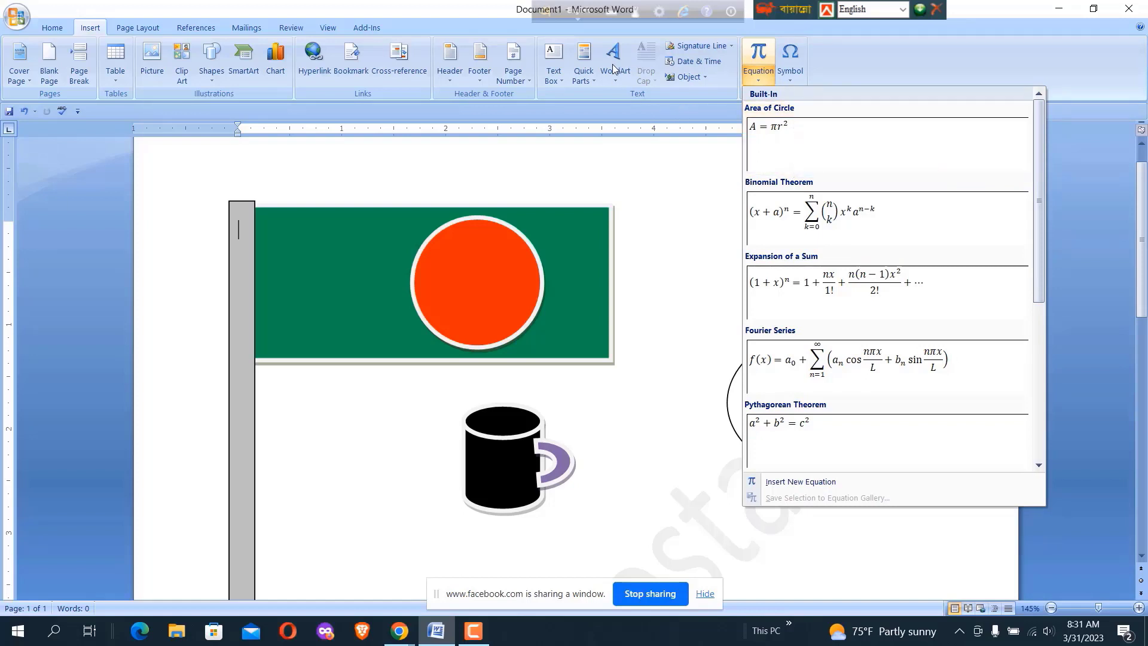
pyautogui.click(133, 28)
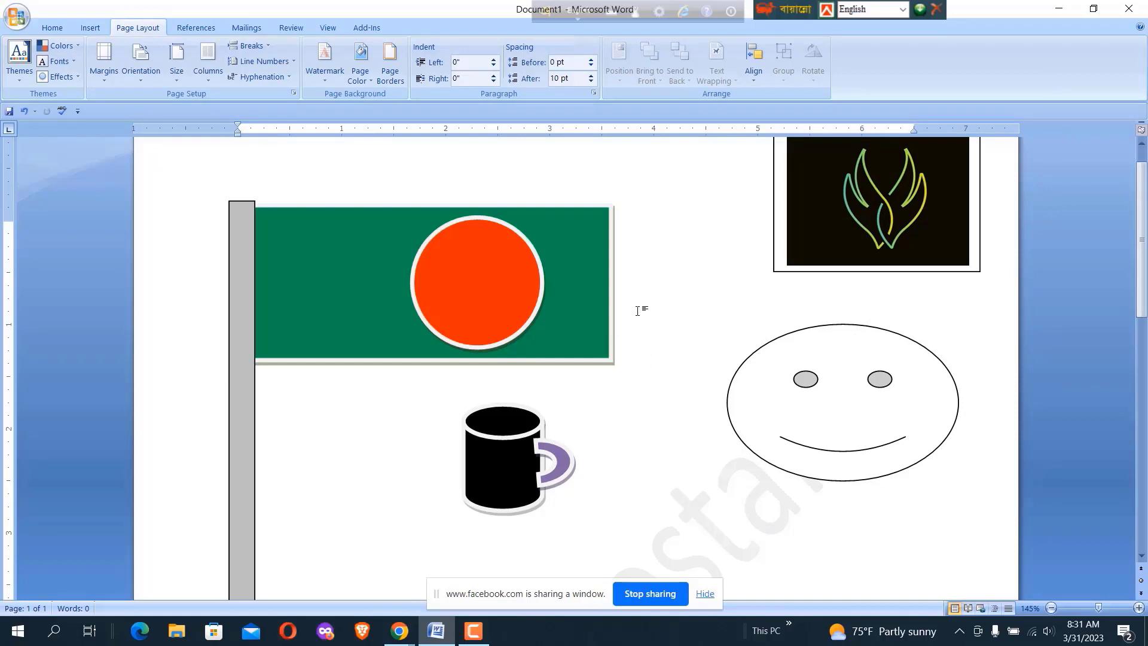
# Step: In Page Setup, keep the paper size as Letter
pyautogui.click(293, 94)
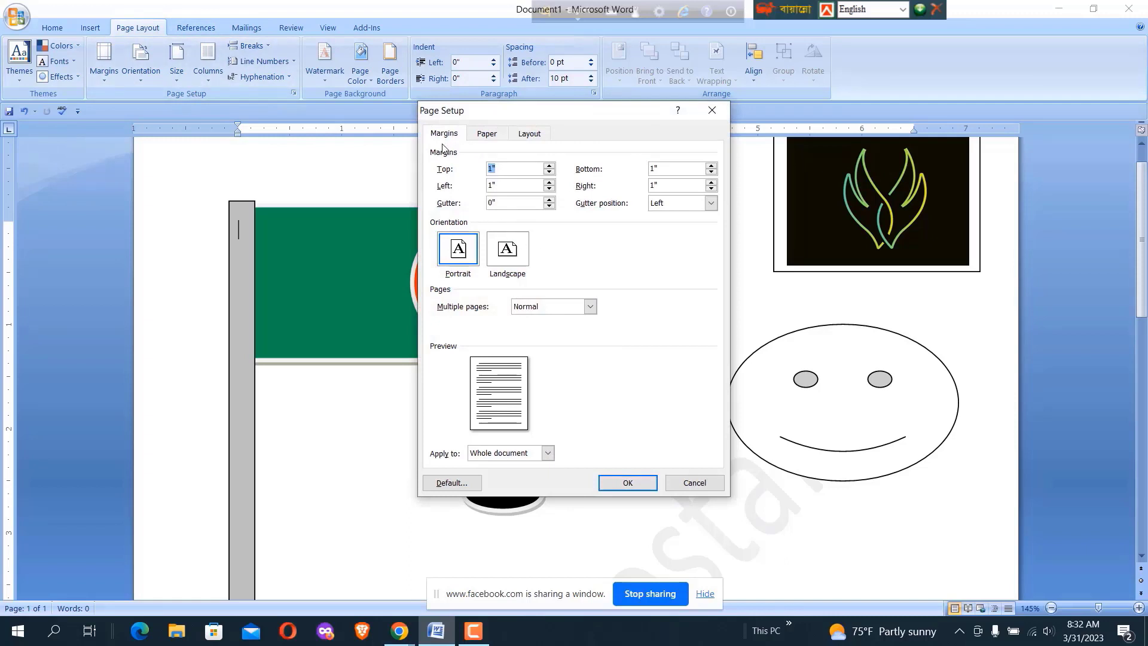
pyautogui.click(489, 132)
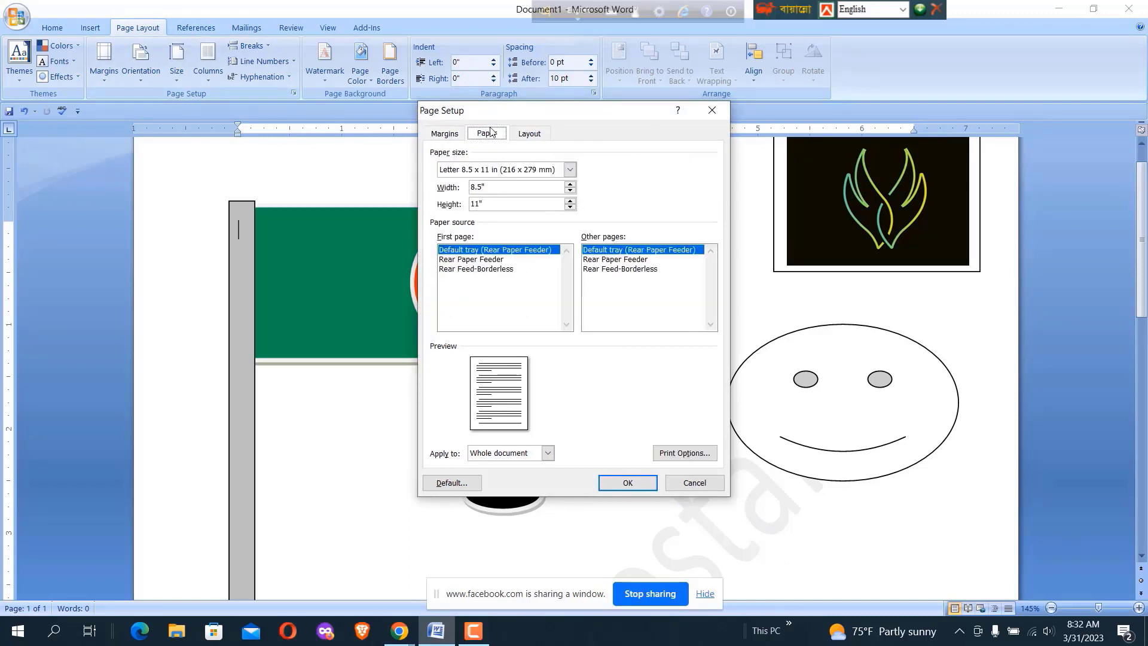
pyautogui.click(569, 171)
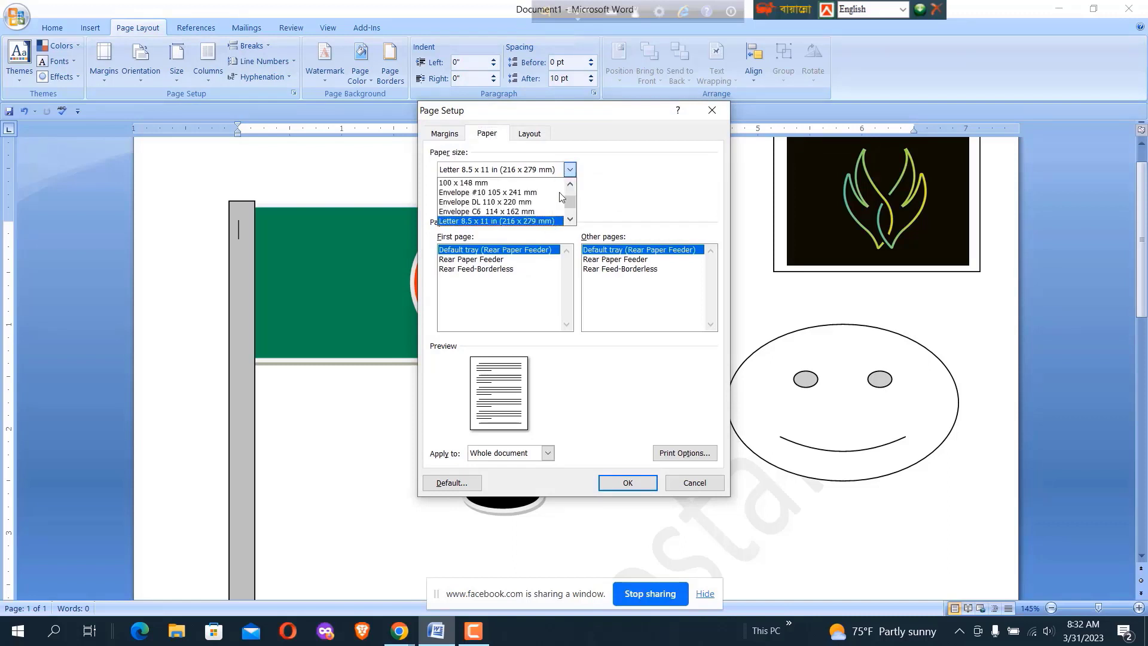
pyautogui.click(570, 169)
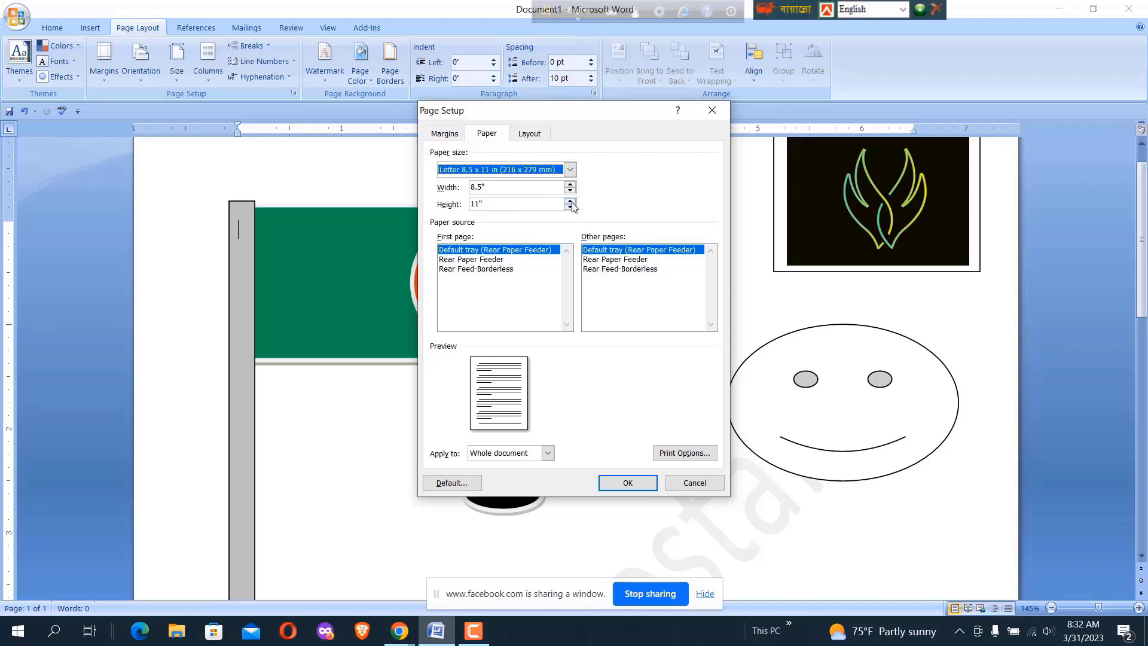
pyautogui.moveTo(502, 204); pyautogui.dragTo(461, 203)
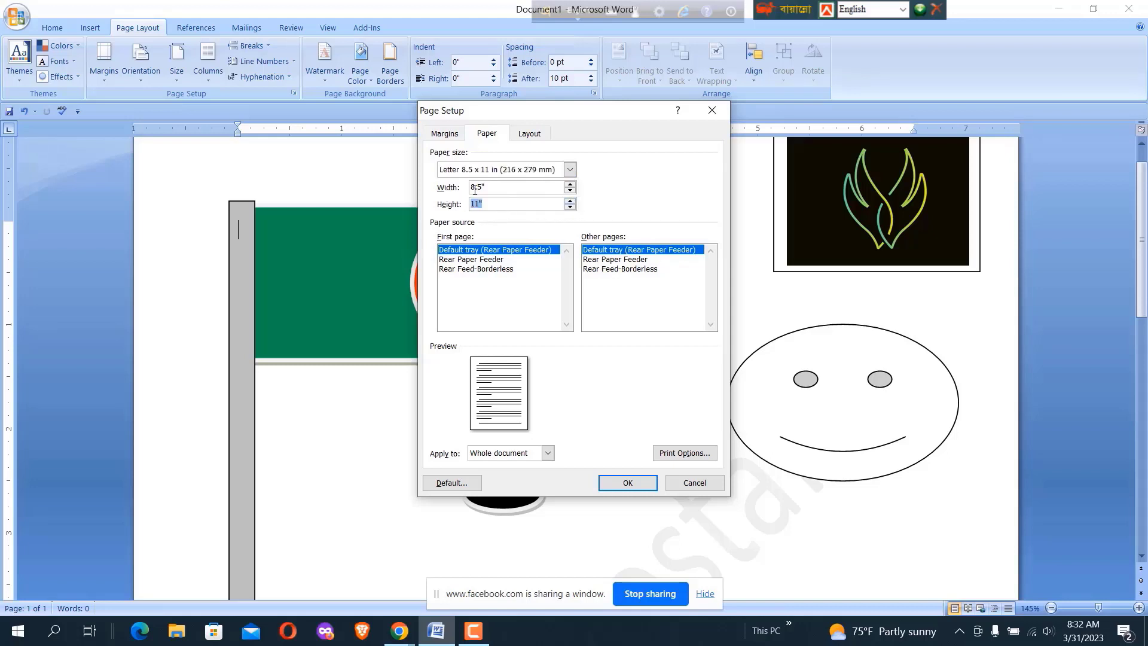
# Step: Set the top margin to 0.8" and apply it to the page
pyautogui.click(443, 134)
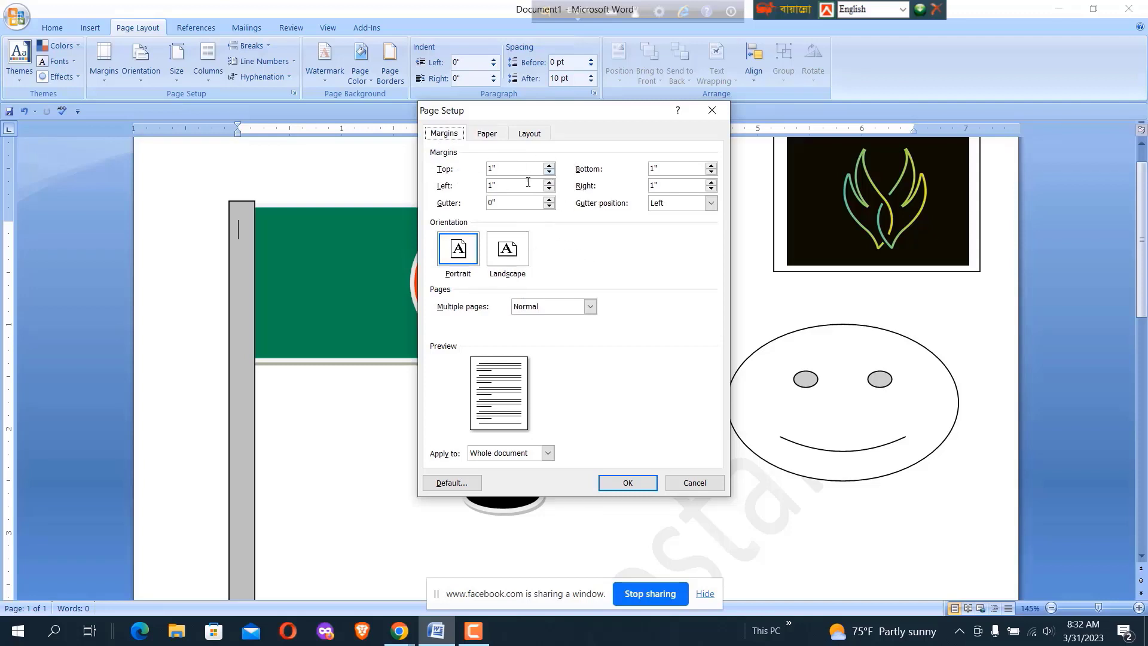
pyautogui.click(548, 166)
pyautogui.click(549, 167)
pyautogui.click(548, 167)
pyautogui.click(549, 167)
pyautogui.click(548, 167)
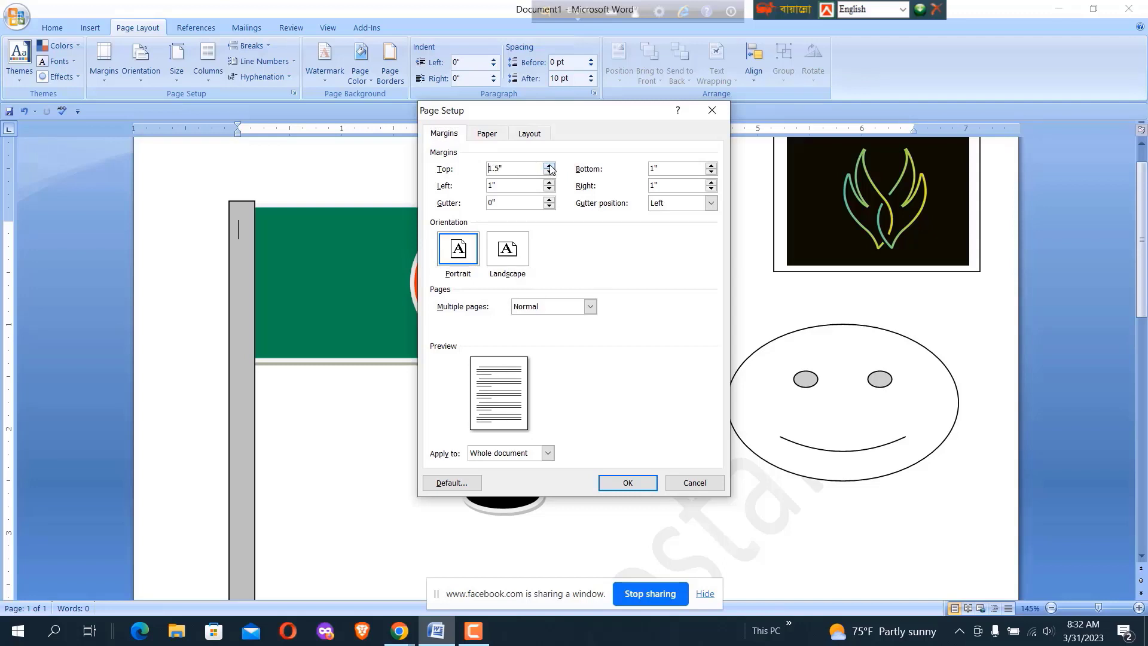
pyautogui.click(548, 167)
pyautogui.click(548, 172)
pyautogui.click(548, 172)
pyautogui.click(548, 172)
pyautogui.click(549, 172)
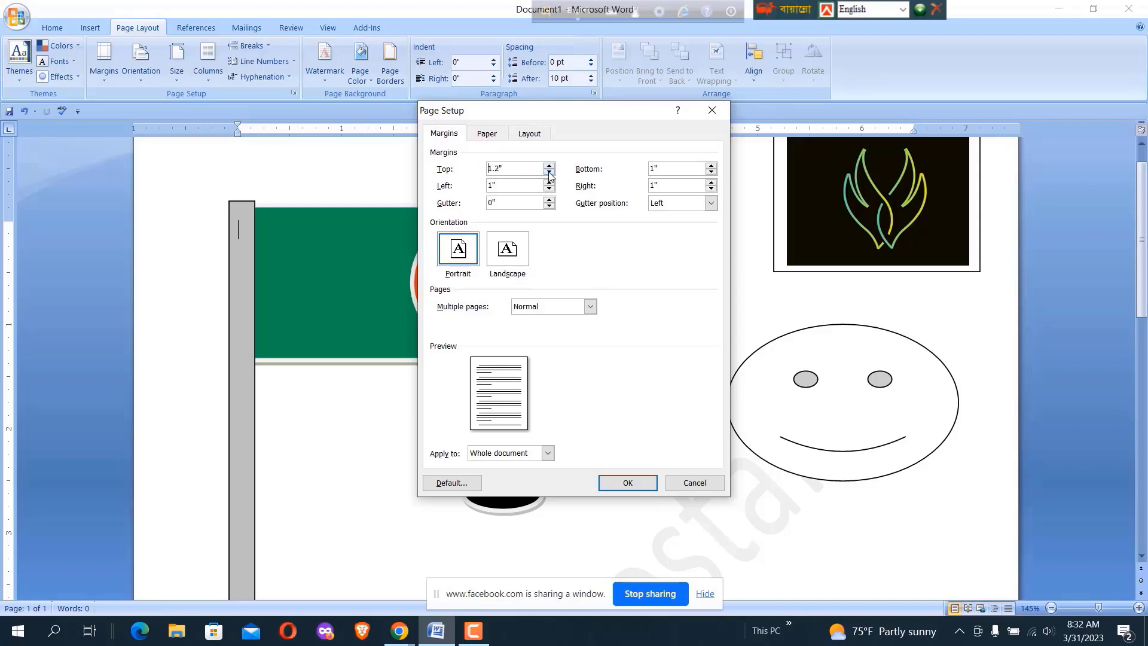
pyautogui.click(548, 173)
pyautogui.click(549, 172)
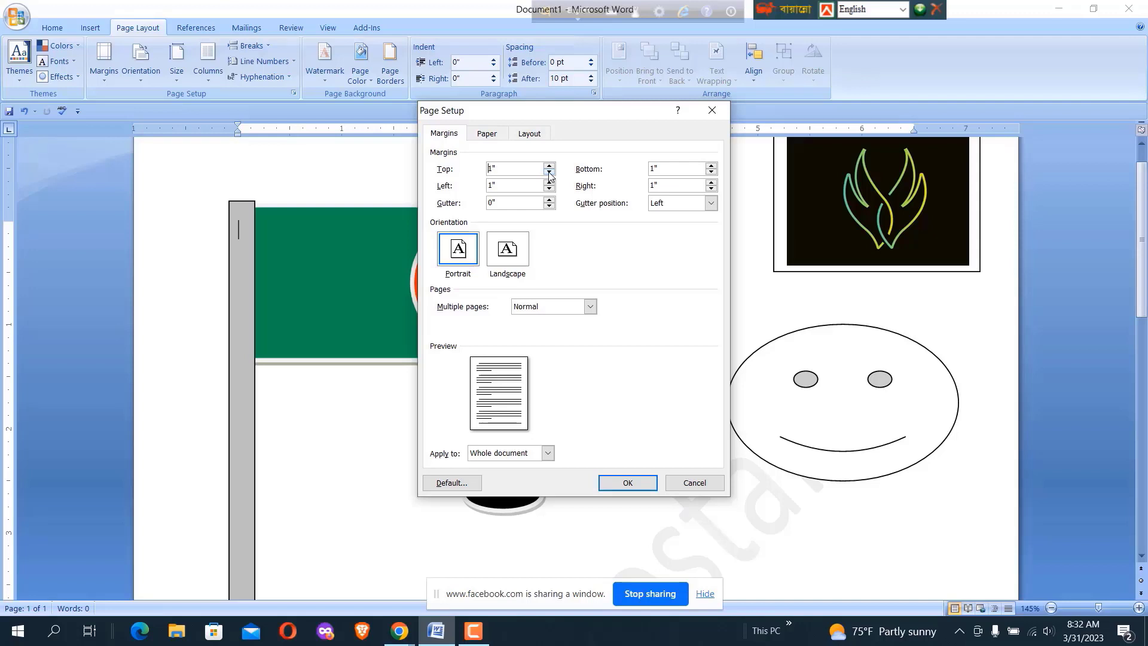
pyautogui.click(548, 172)
pyautogui.click(548, 172)
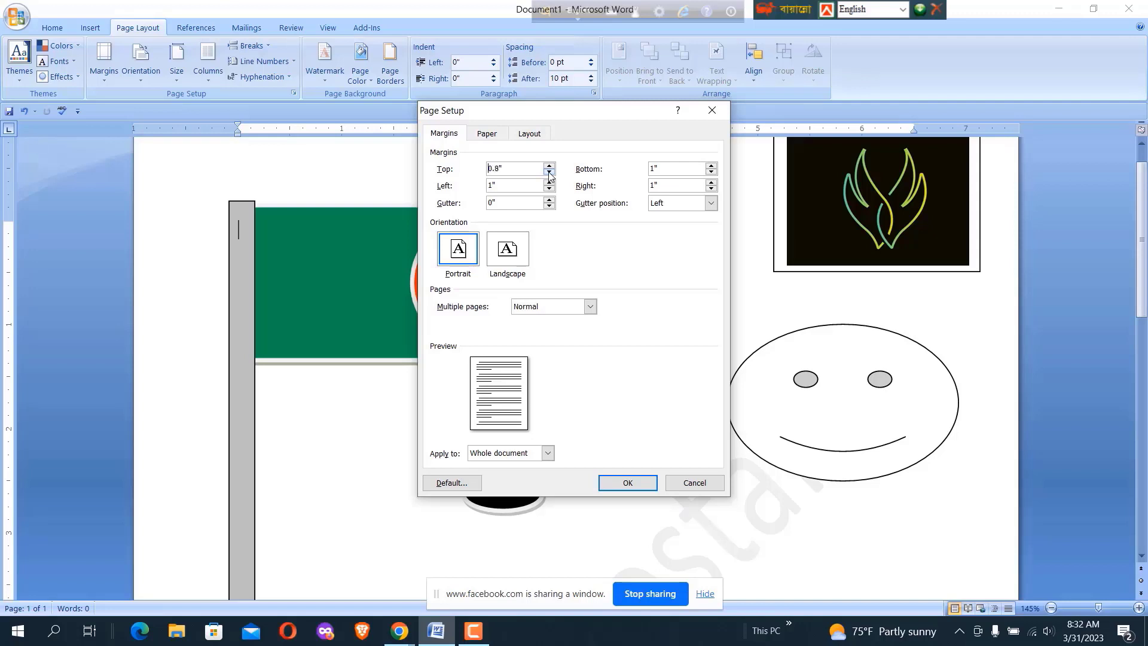
pyautogui.click(629, 483)
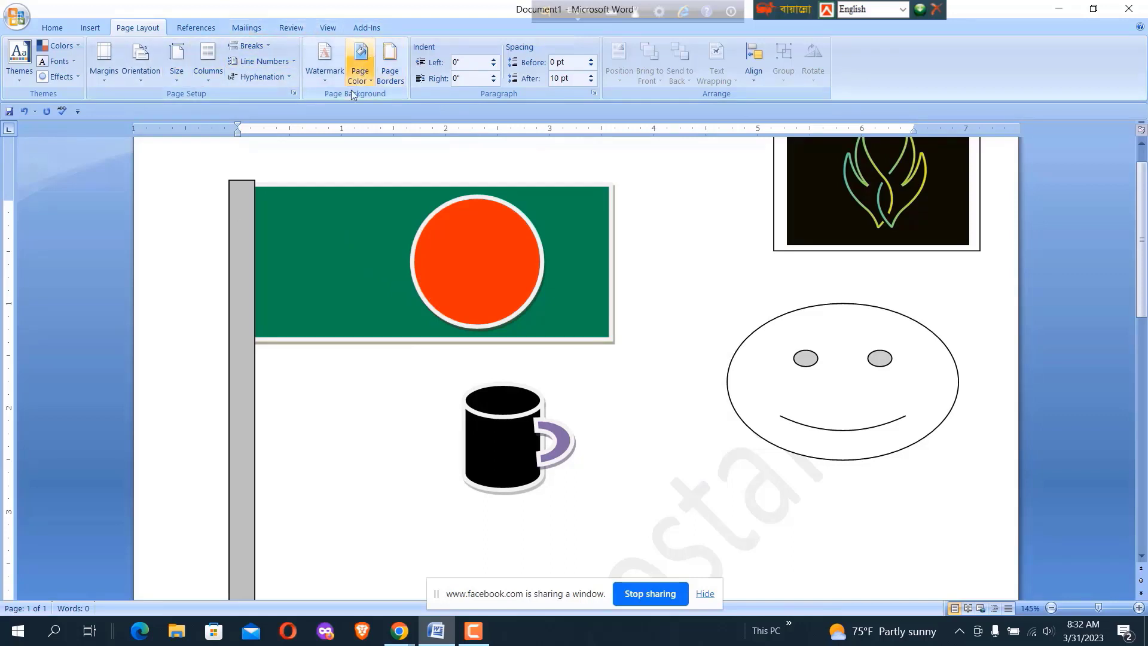
# Step: Save the document as a Word Document named 'mos' on the Desktop
pyautogui.click(14, 19)
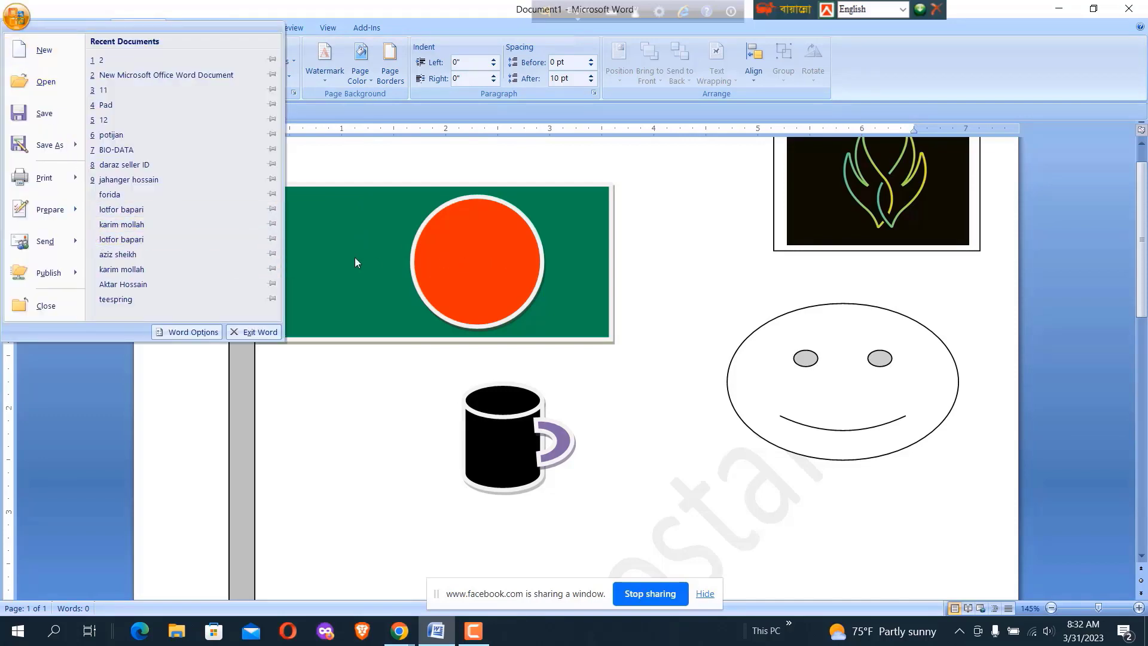
pyautogui.moveTo(45, 145)
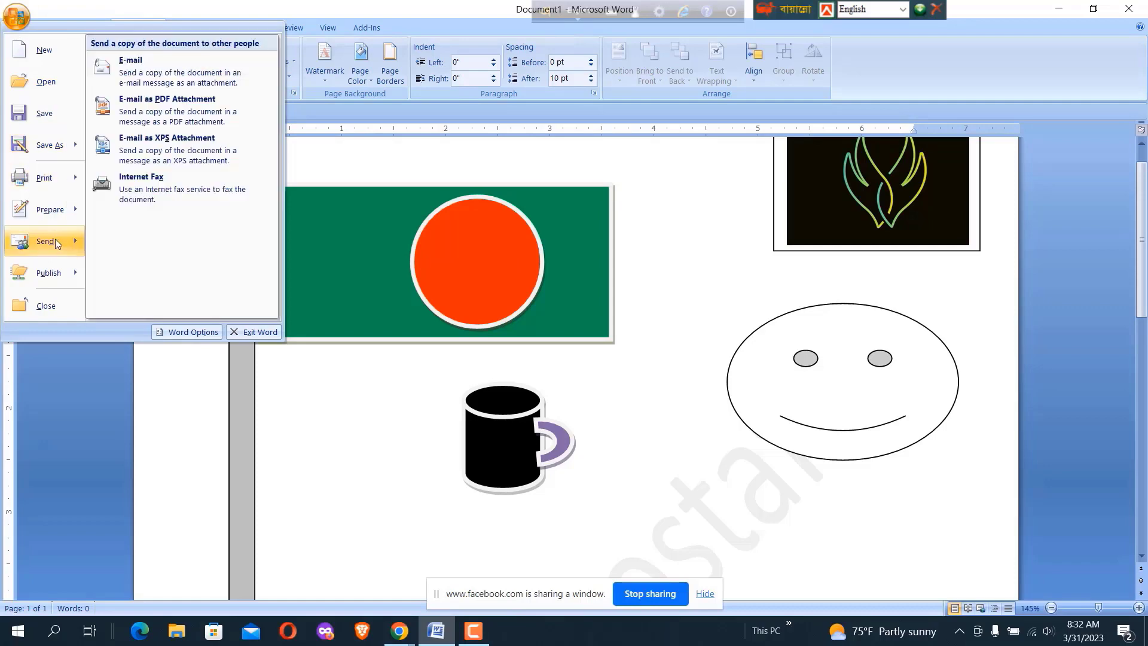
pyautogui.click(53, 145)
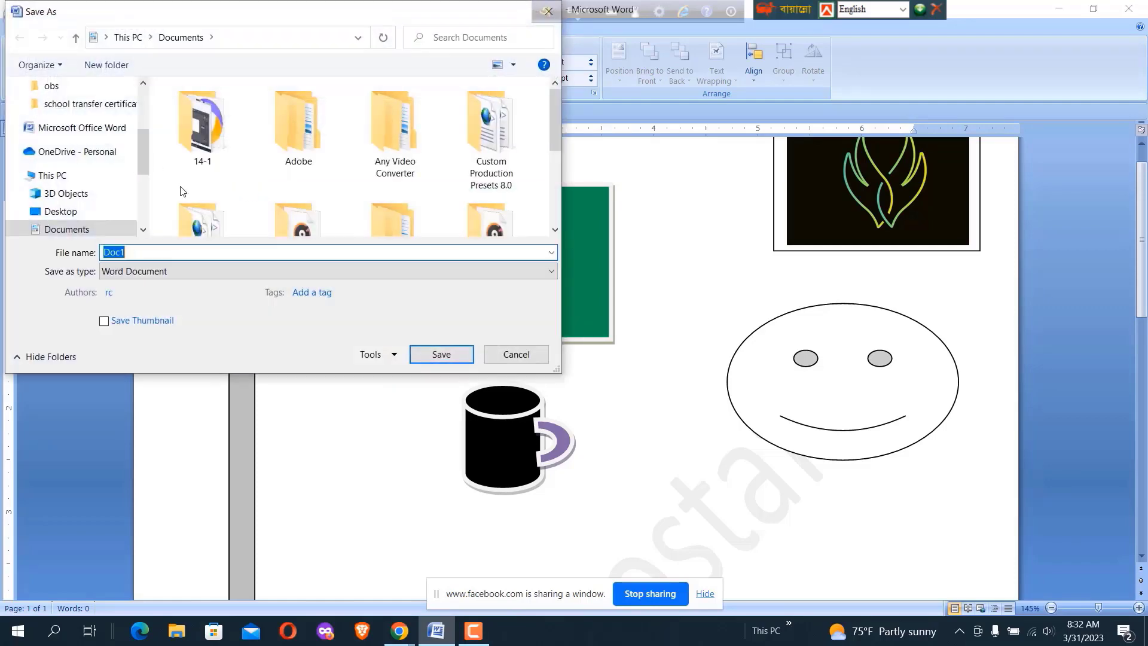
pyautogui.moveTo(140, 160); pyautogui.dragTo(143, 119)
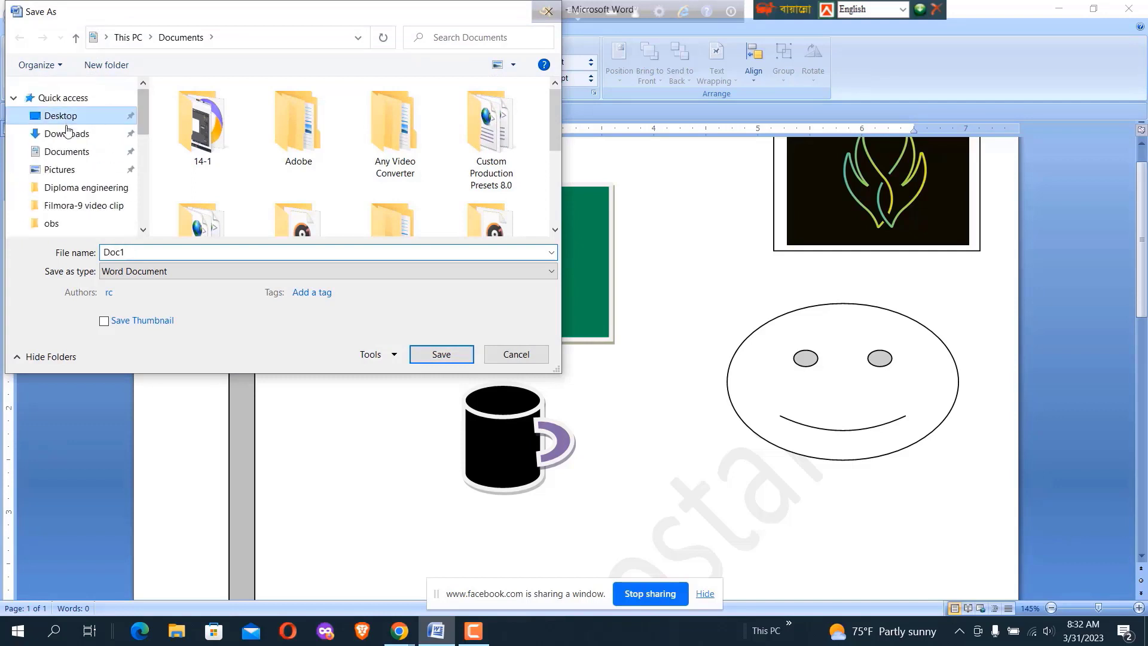
pyautogui.click(60, 115)
pyautogui.doubleClick(133, 251)
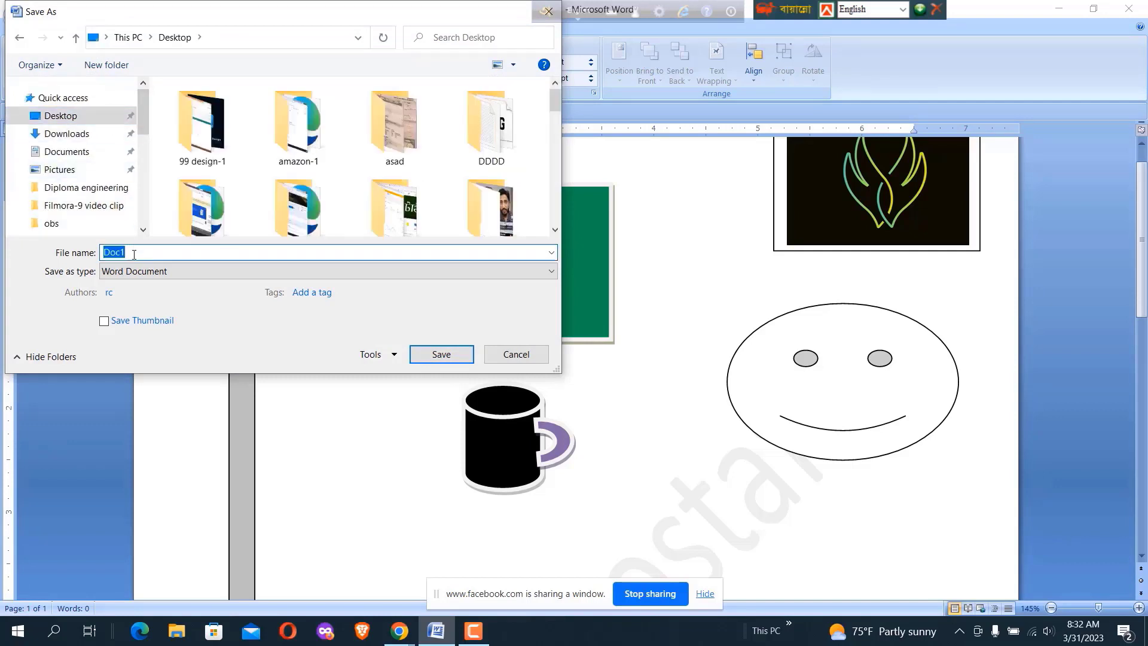
pyautogui.write('mo')
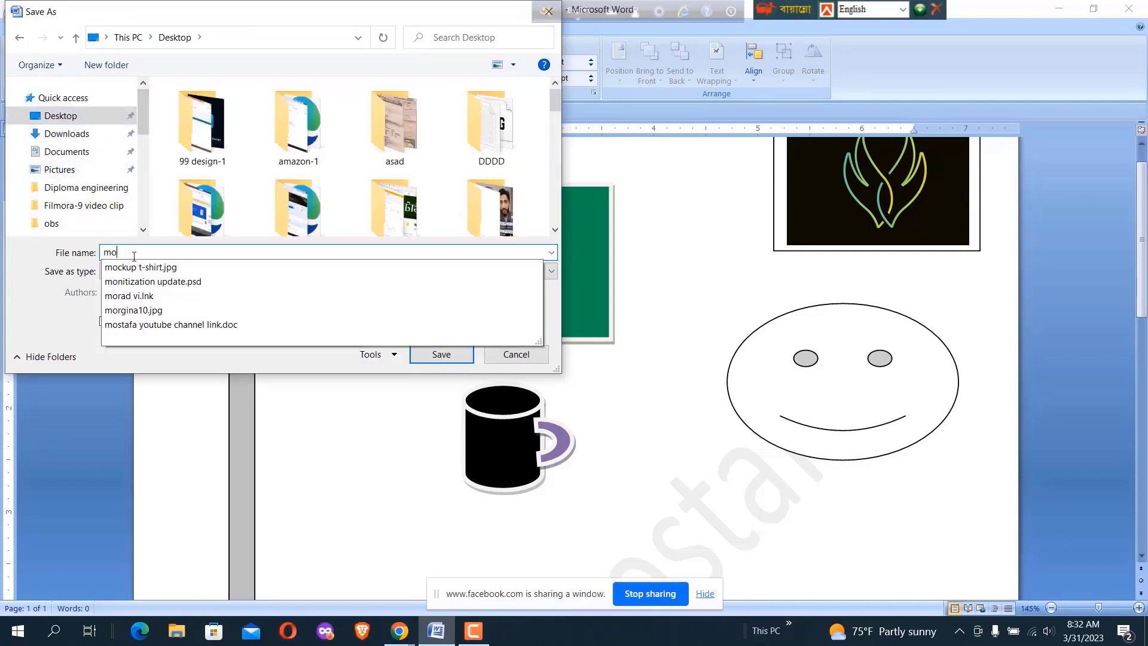
pyautogui.write('stafa')
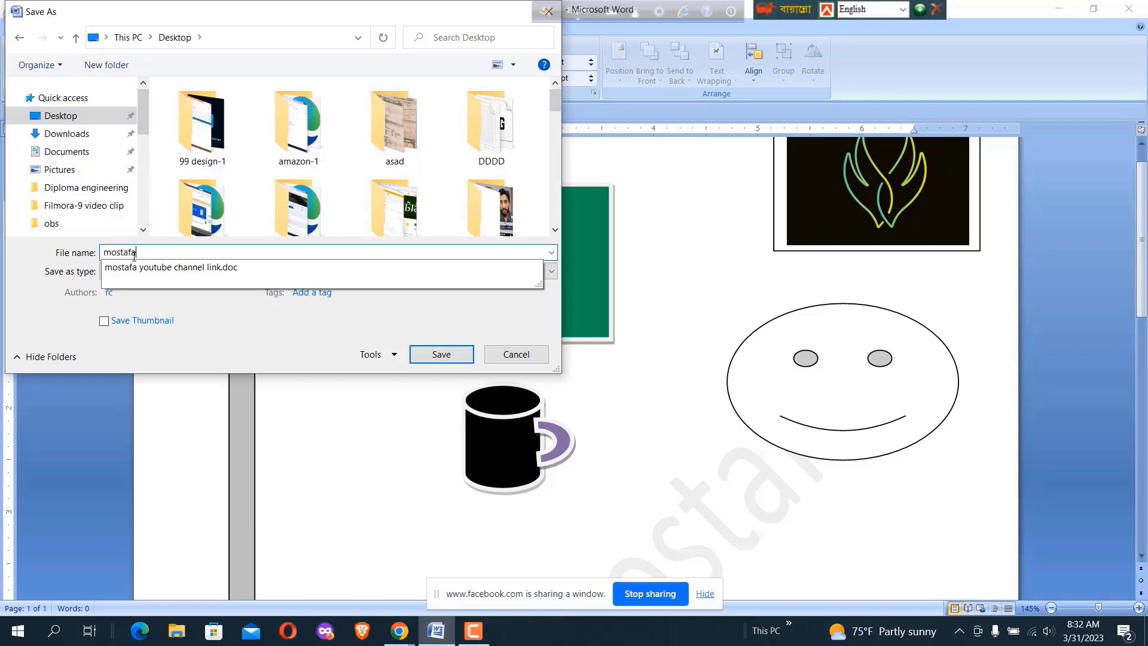
pyautogui.click(444, 356)
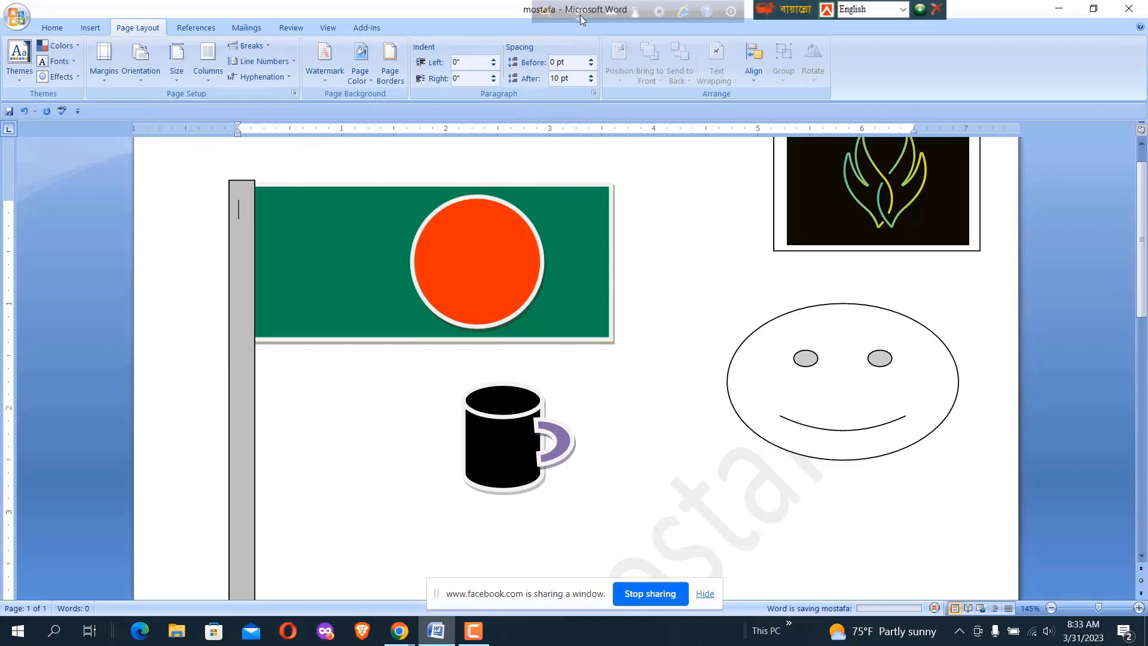
pyautogui.moveTo(552, 5); pyautogui.dragTo(612, 9)
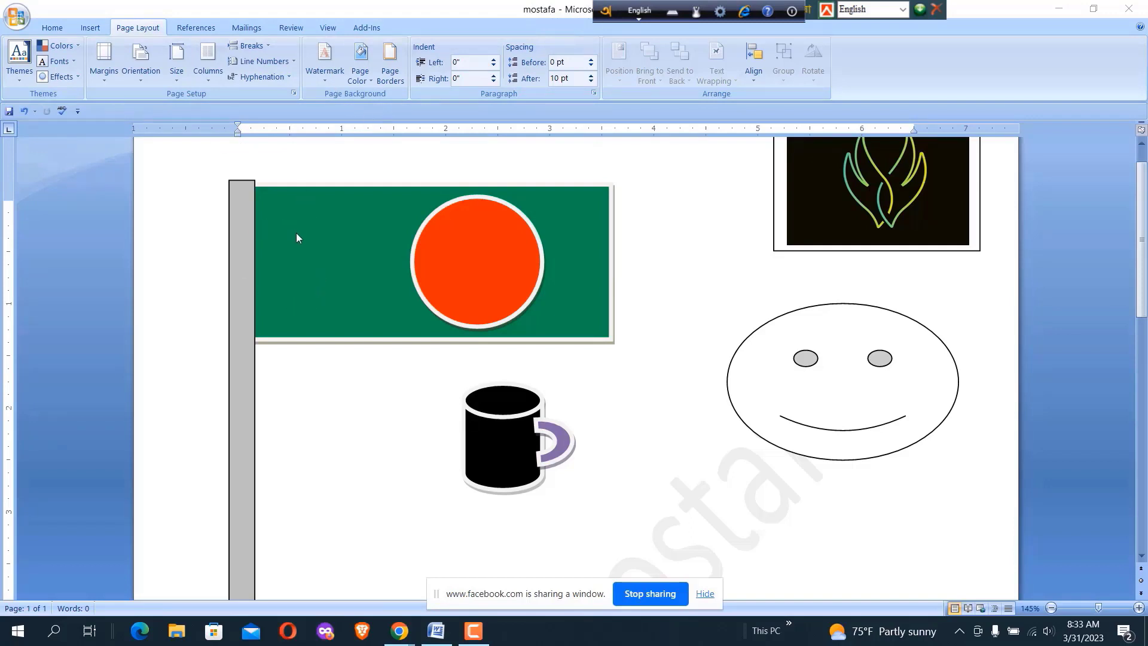
# Step: Preview the page as printed, then view the printer list in the print settings
pyautogui.click(13, 19)
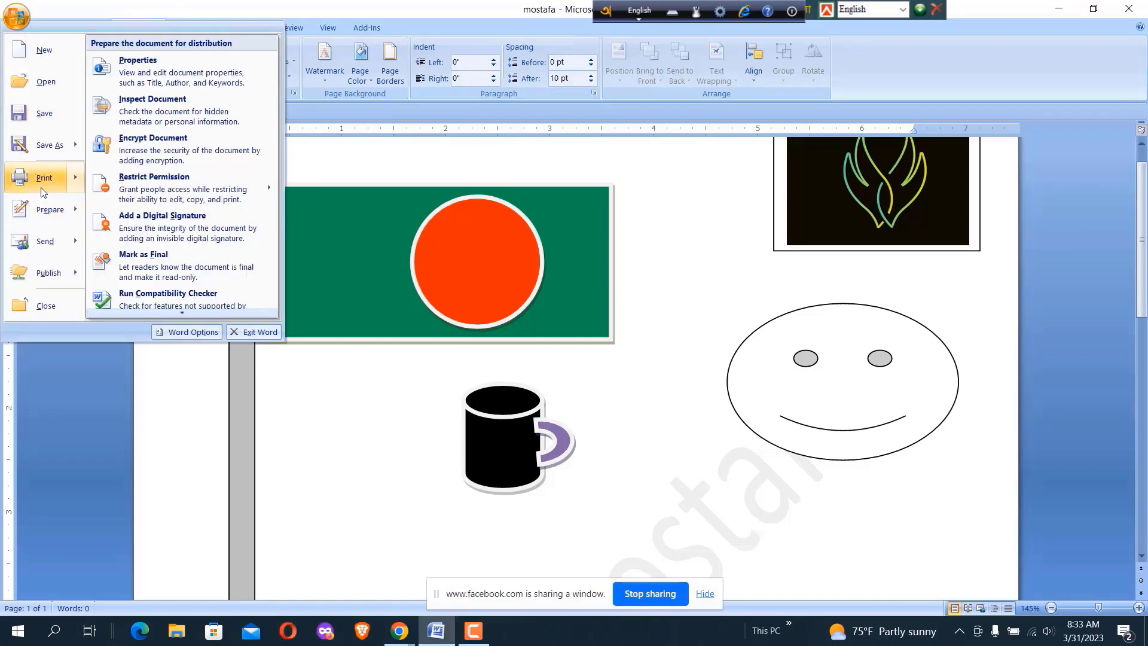
pyautogui.moveTo(44, 177)
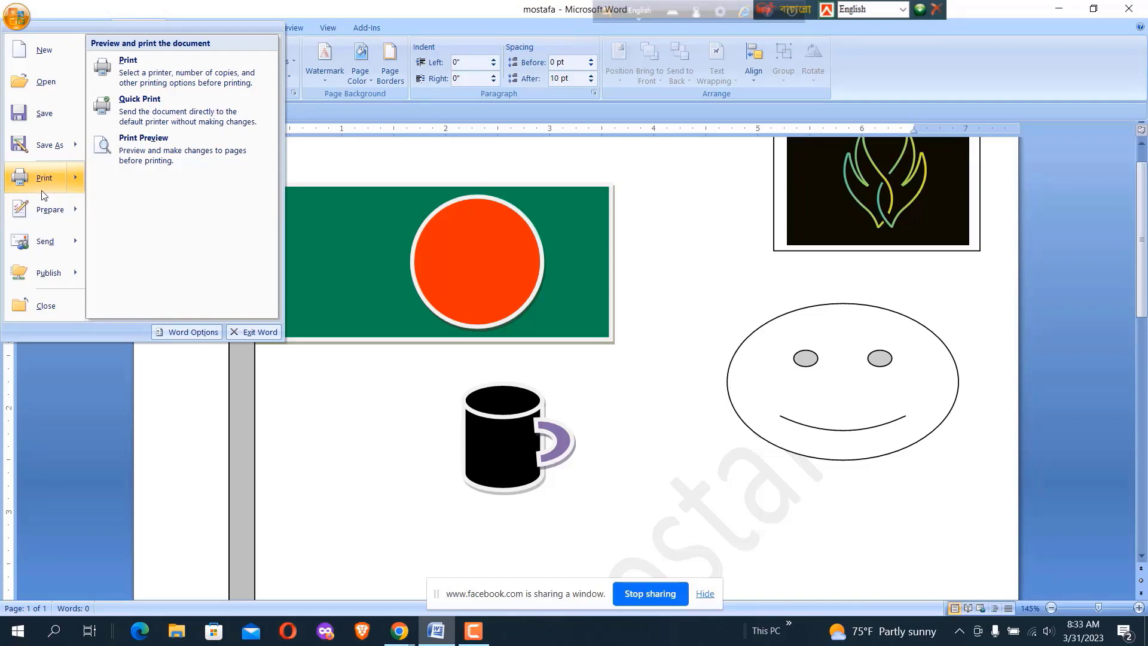
pyautogui.click(144, 146)
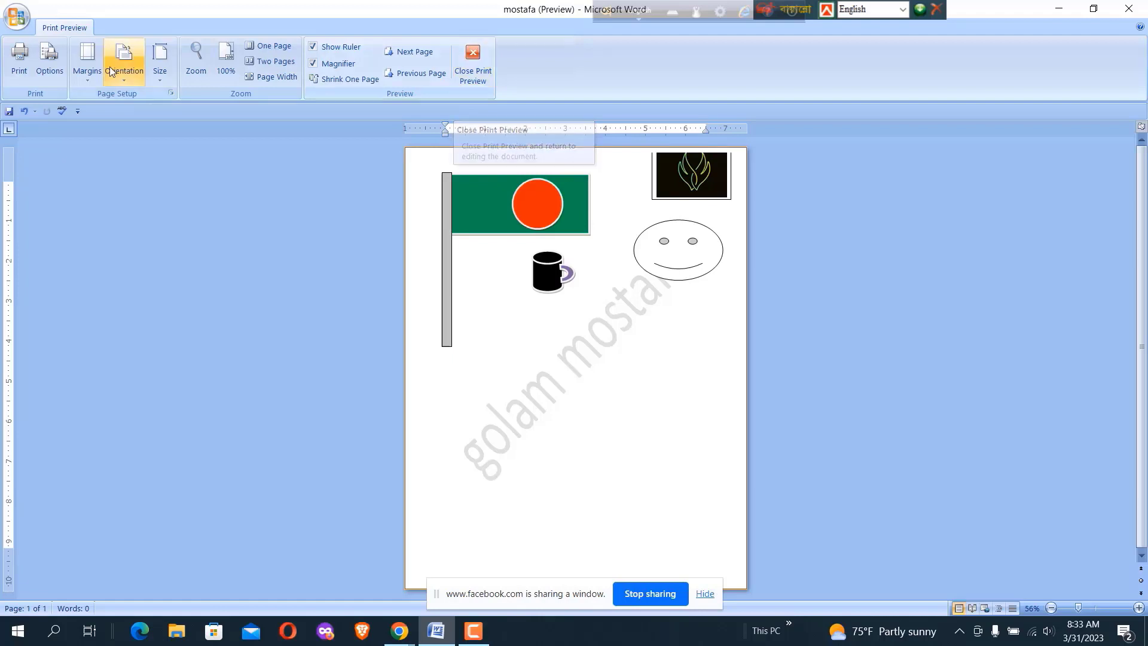
pyautogui.click(19, 65)
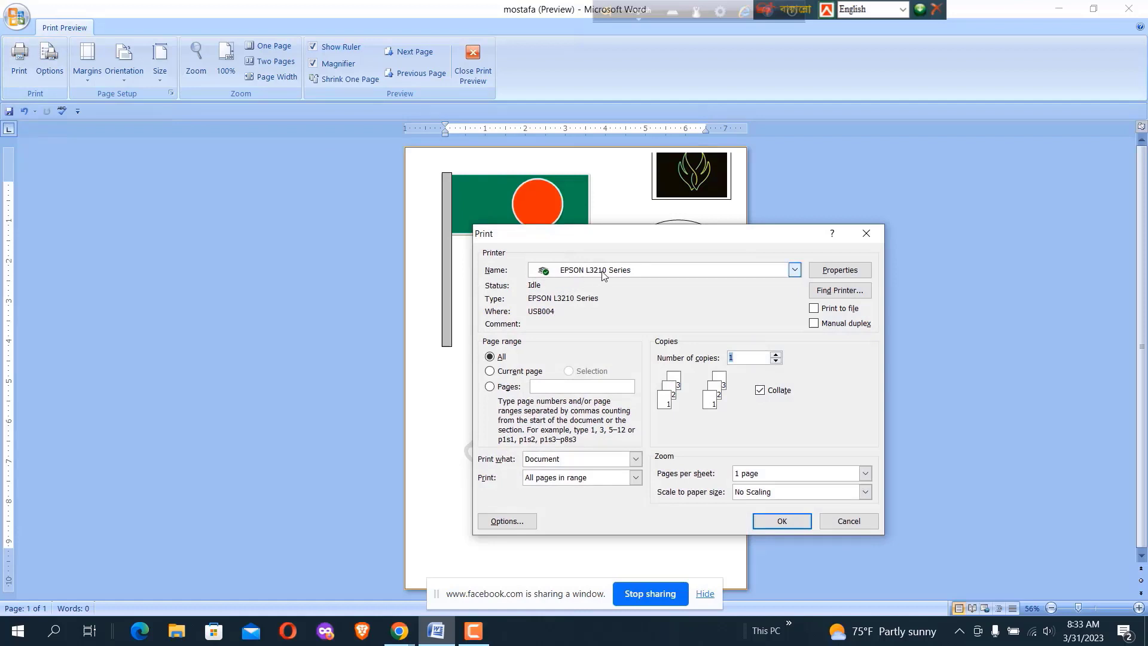
pyautogui.click(794, 270)
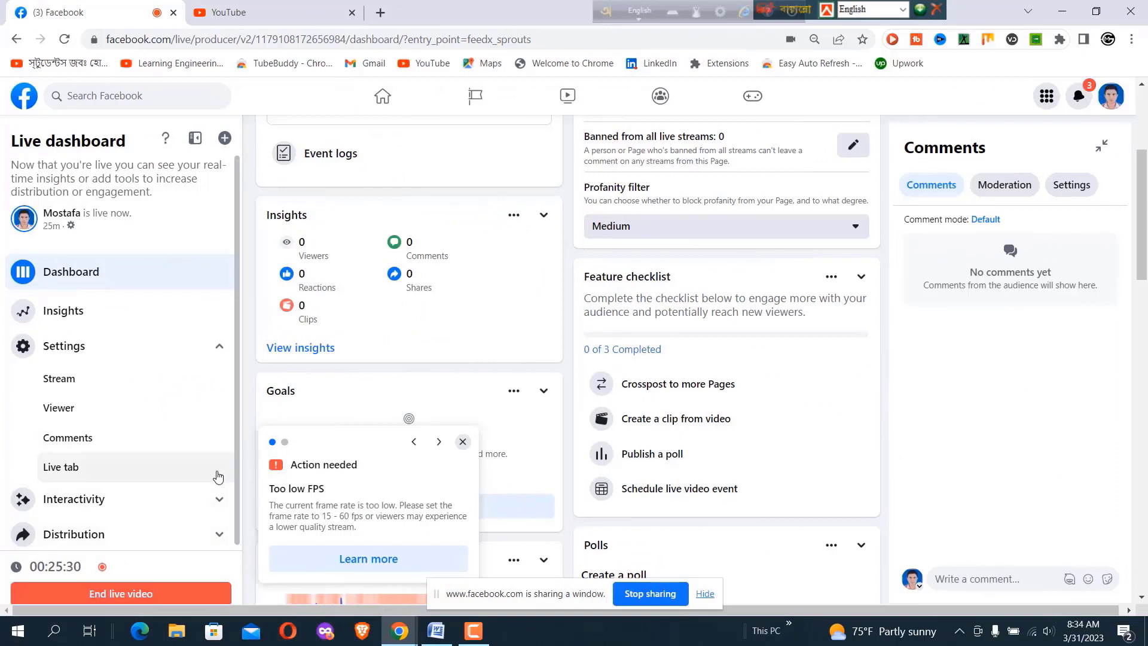
# Step: End the Facebook live broadcast and confirm in the End dialog
pyautogui.scroll(-1, 218, 476)
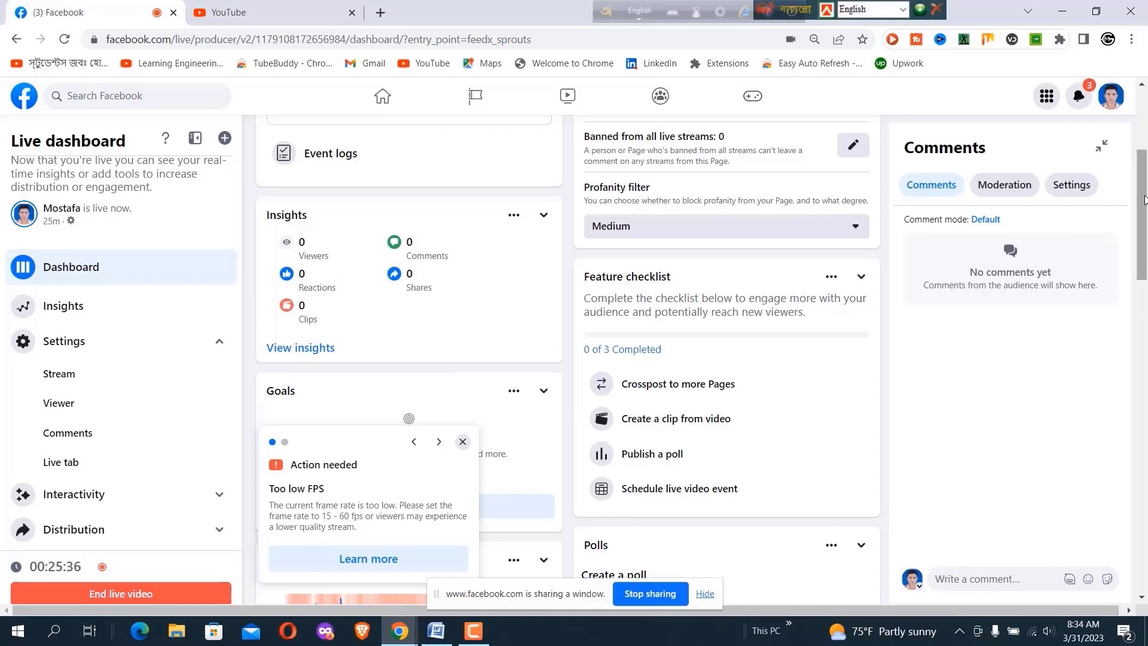
pyautogui.moveTo(1145, 199); pyautogui.dragTo(1146, 277)
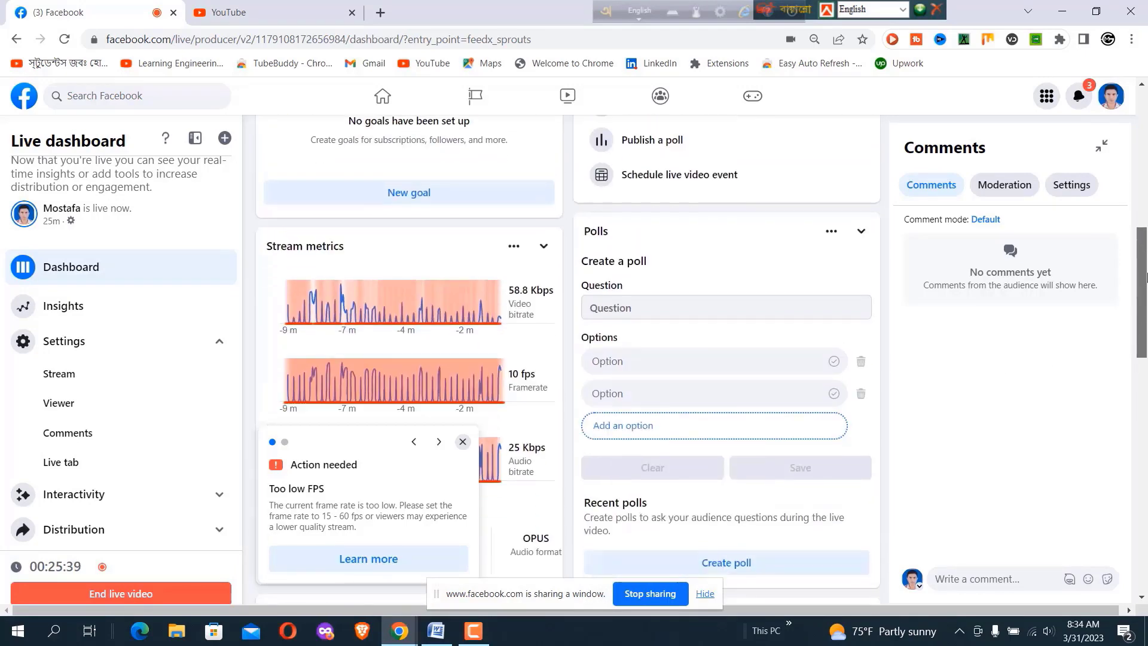
pyautogui.click(124, 595)
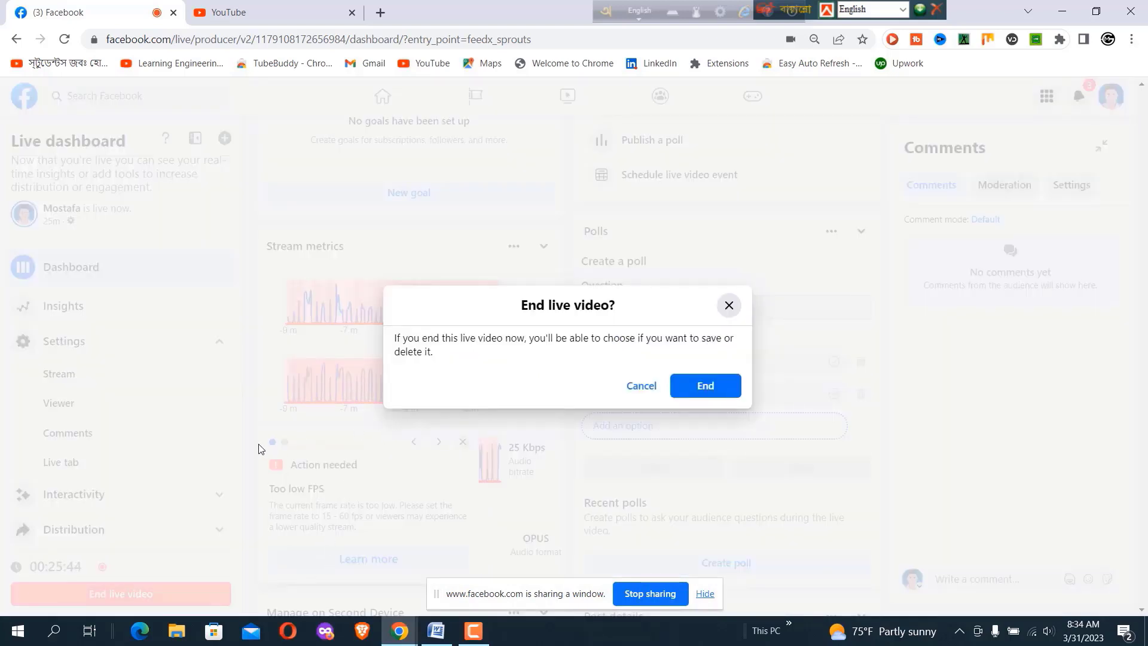
pyautogui.click(689, 394)
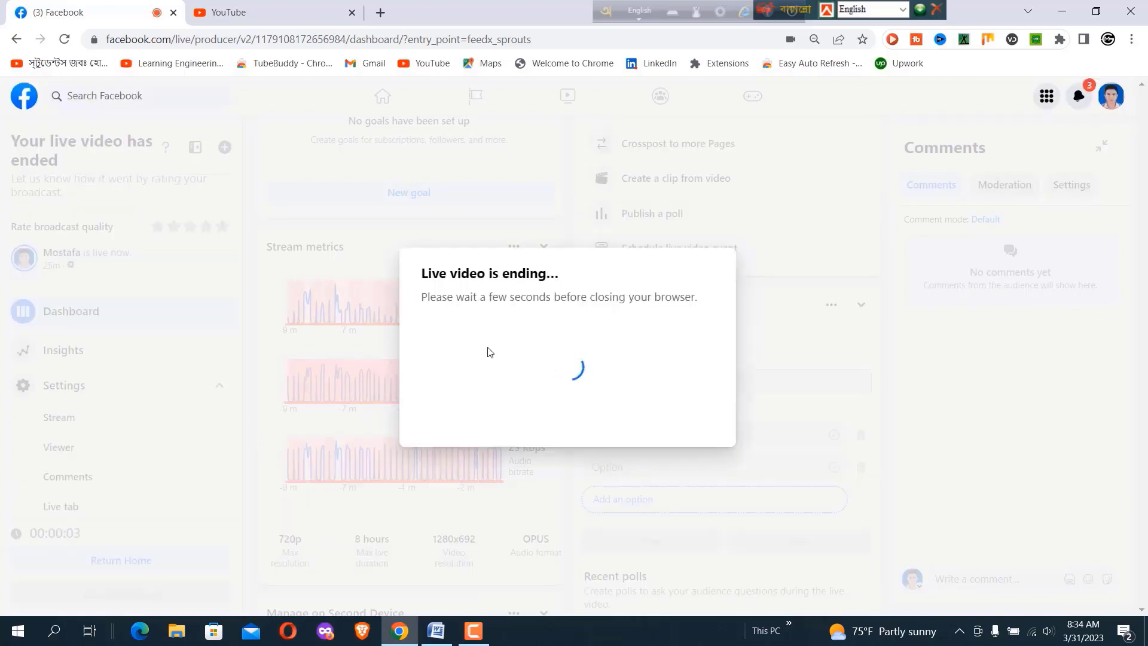